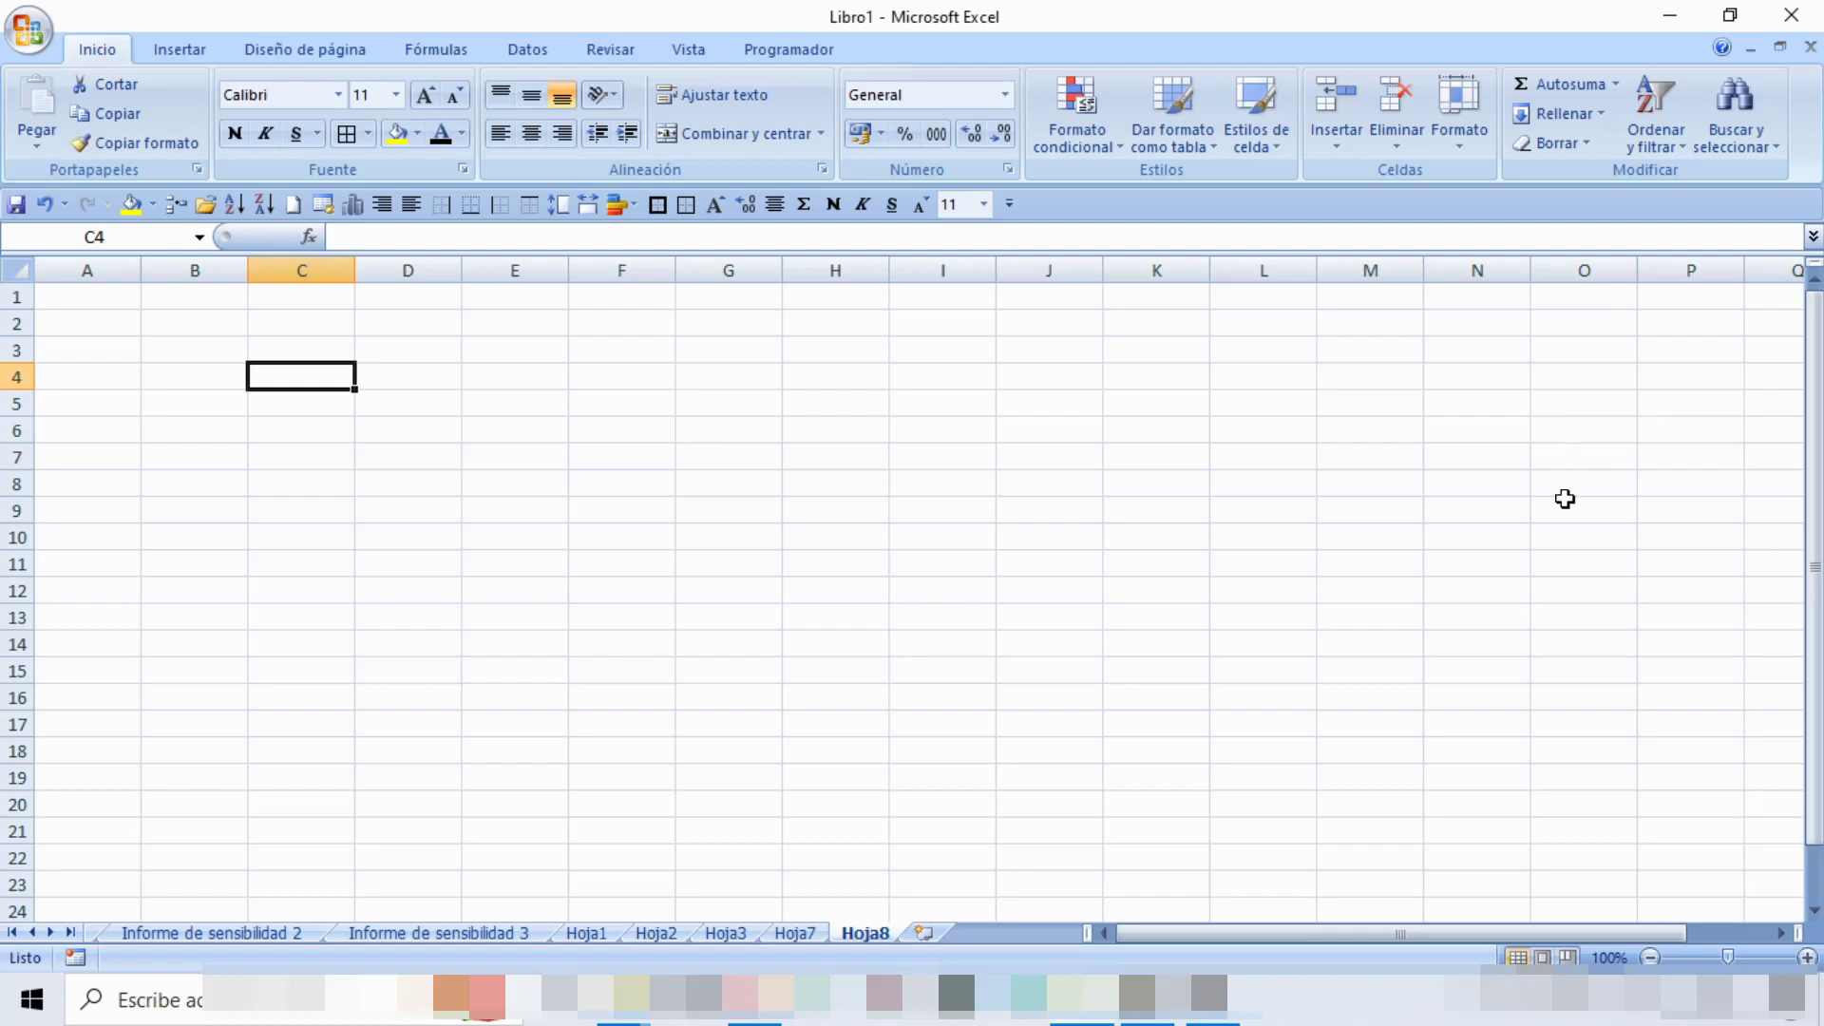
Enter the title Préstamo Francés and the Principal label with value 400000.
type("Pr")
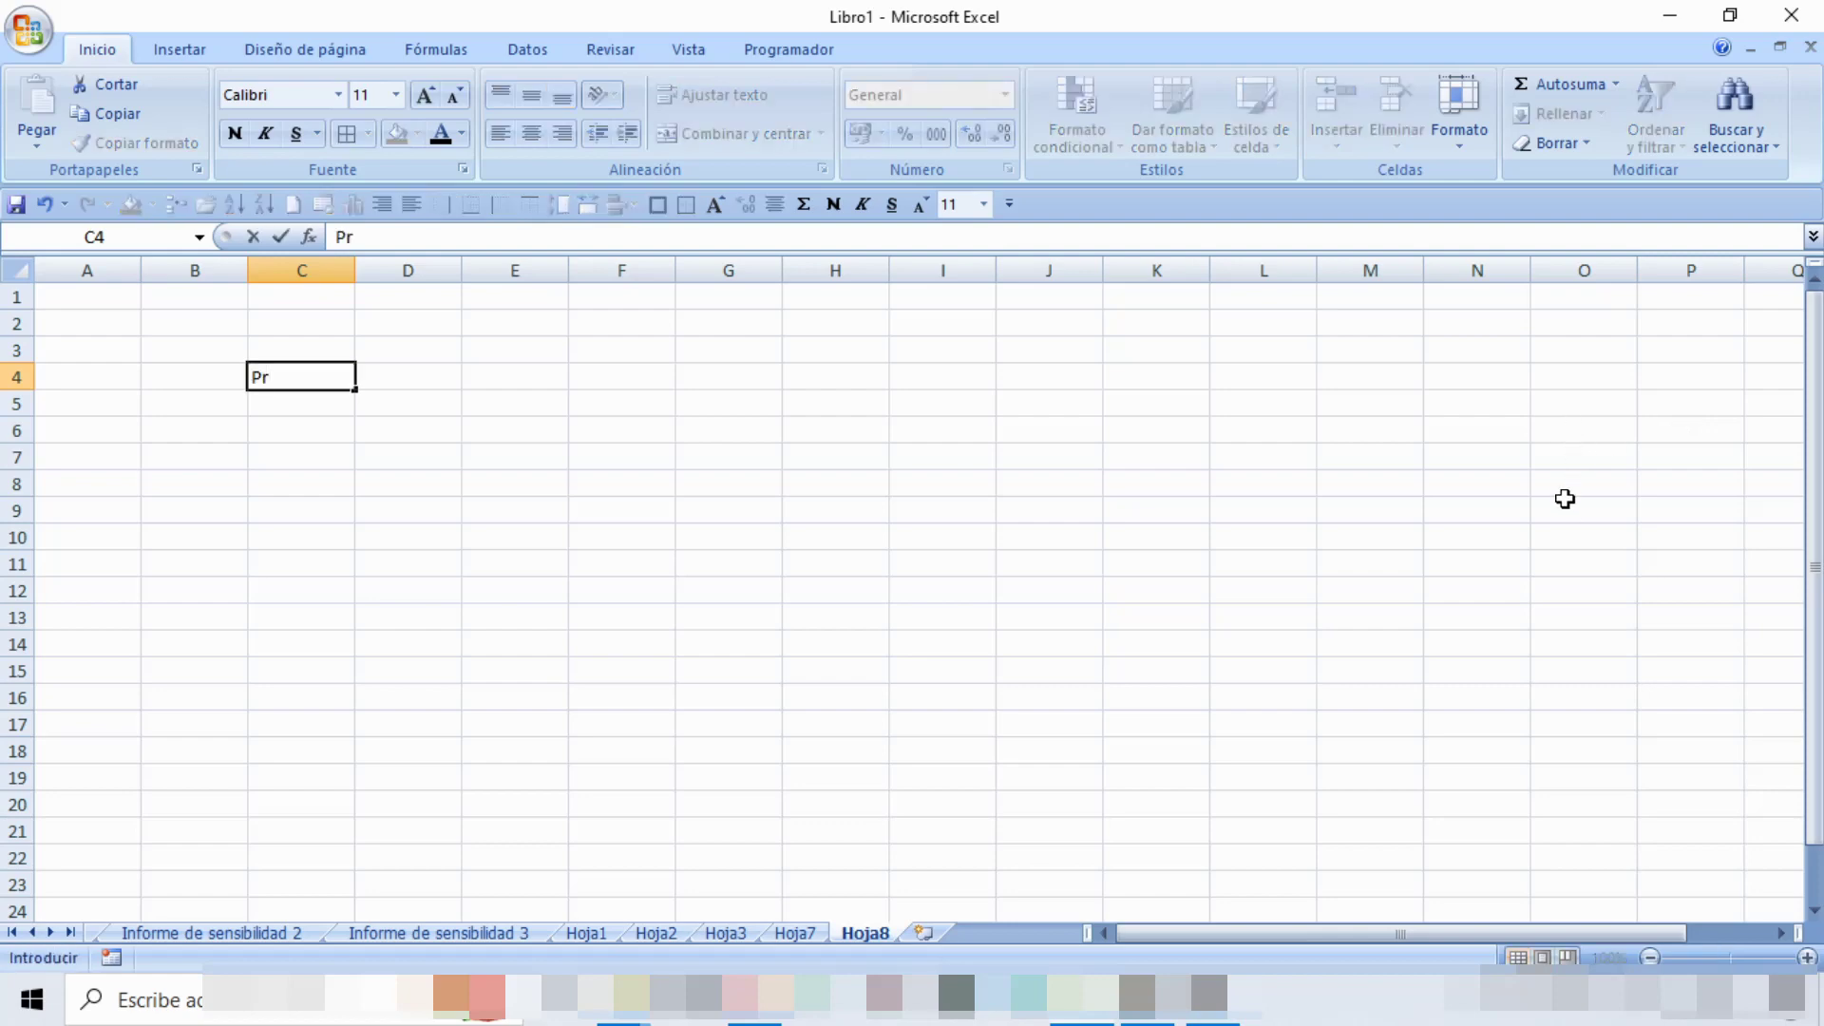
type("ésta")
type("mo F")
type("rancés")
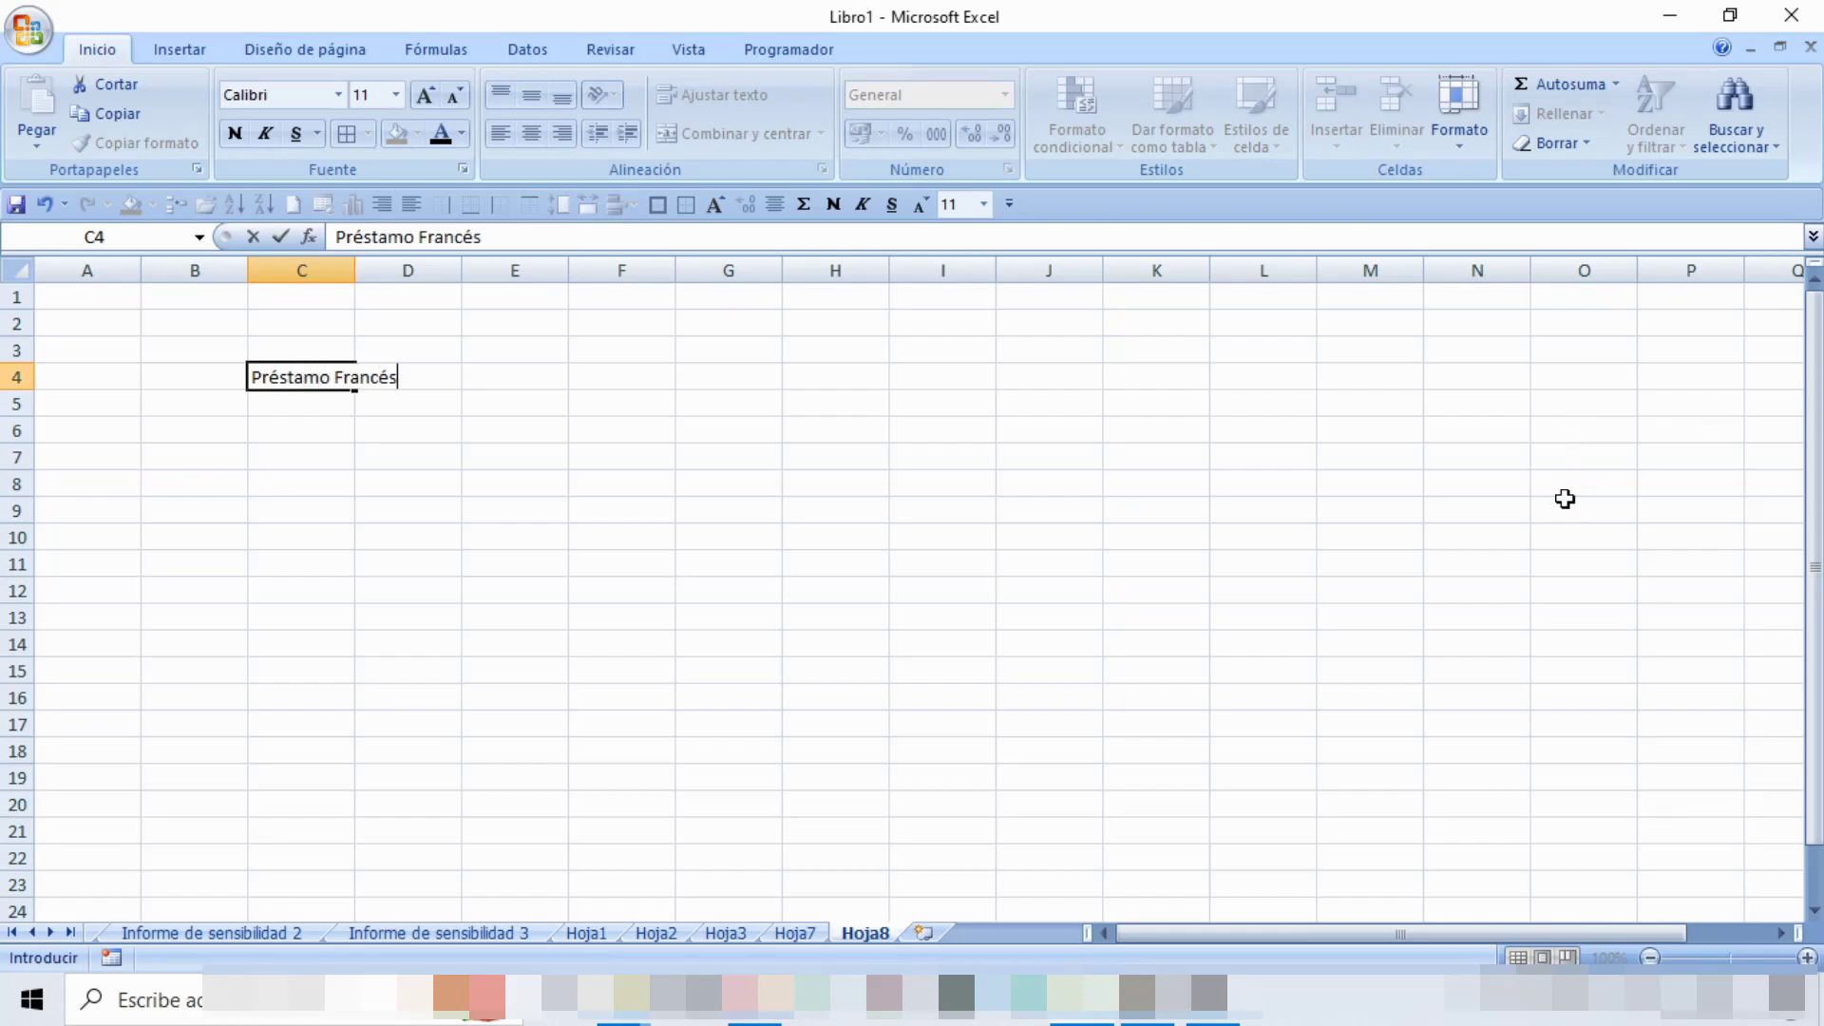
key("Return")
key("Return")
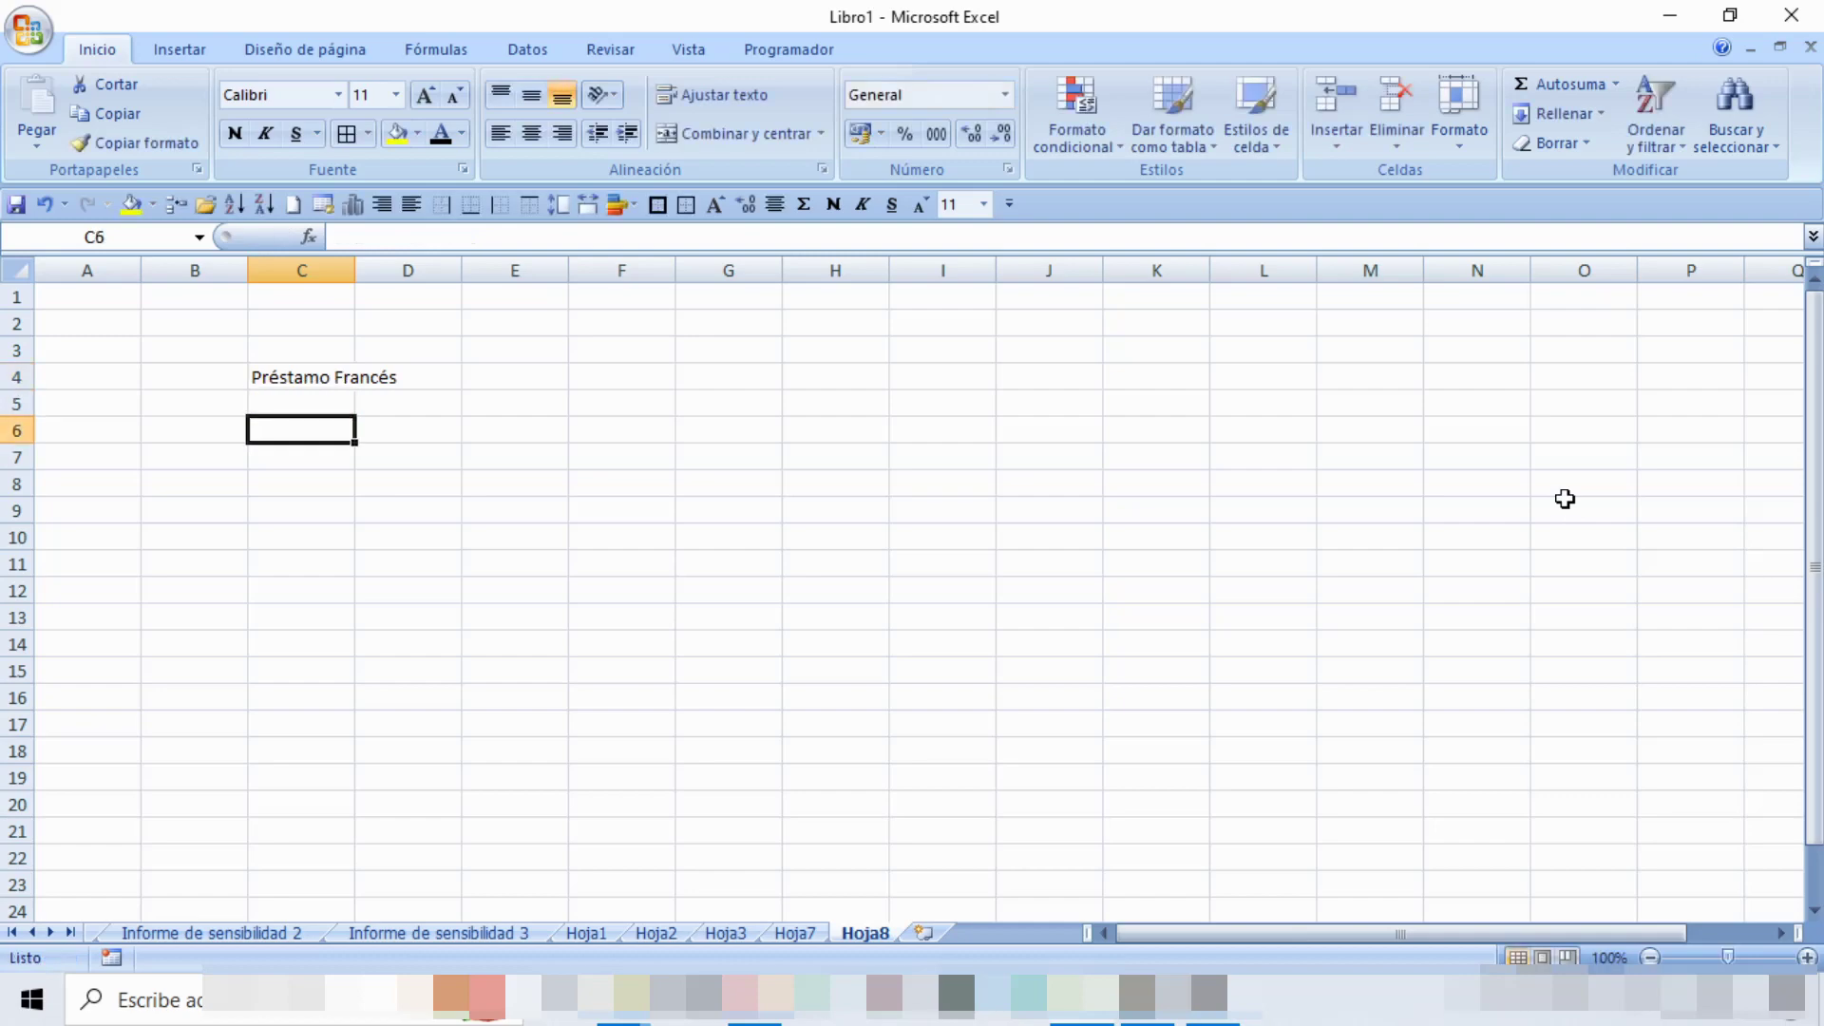
type("Prin")
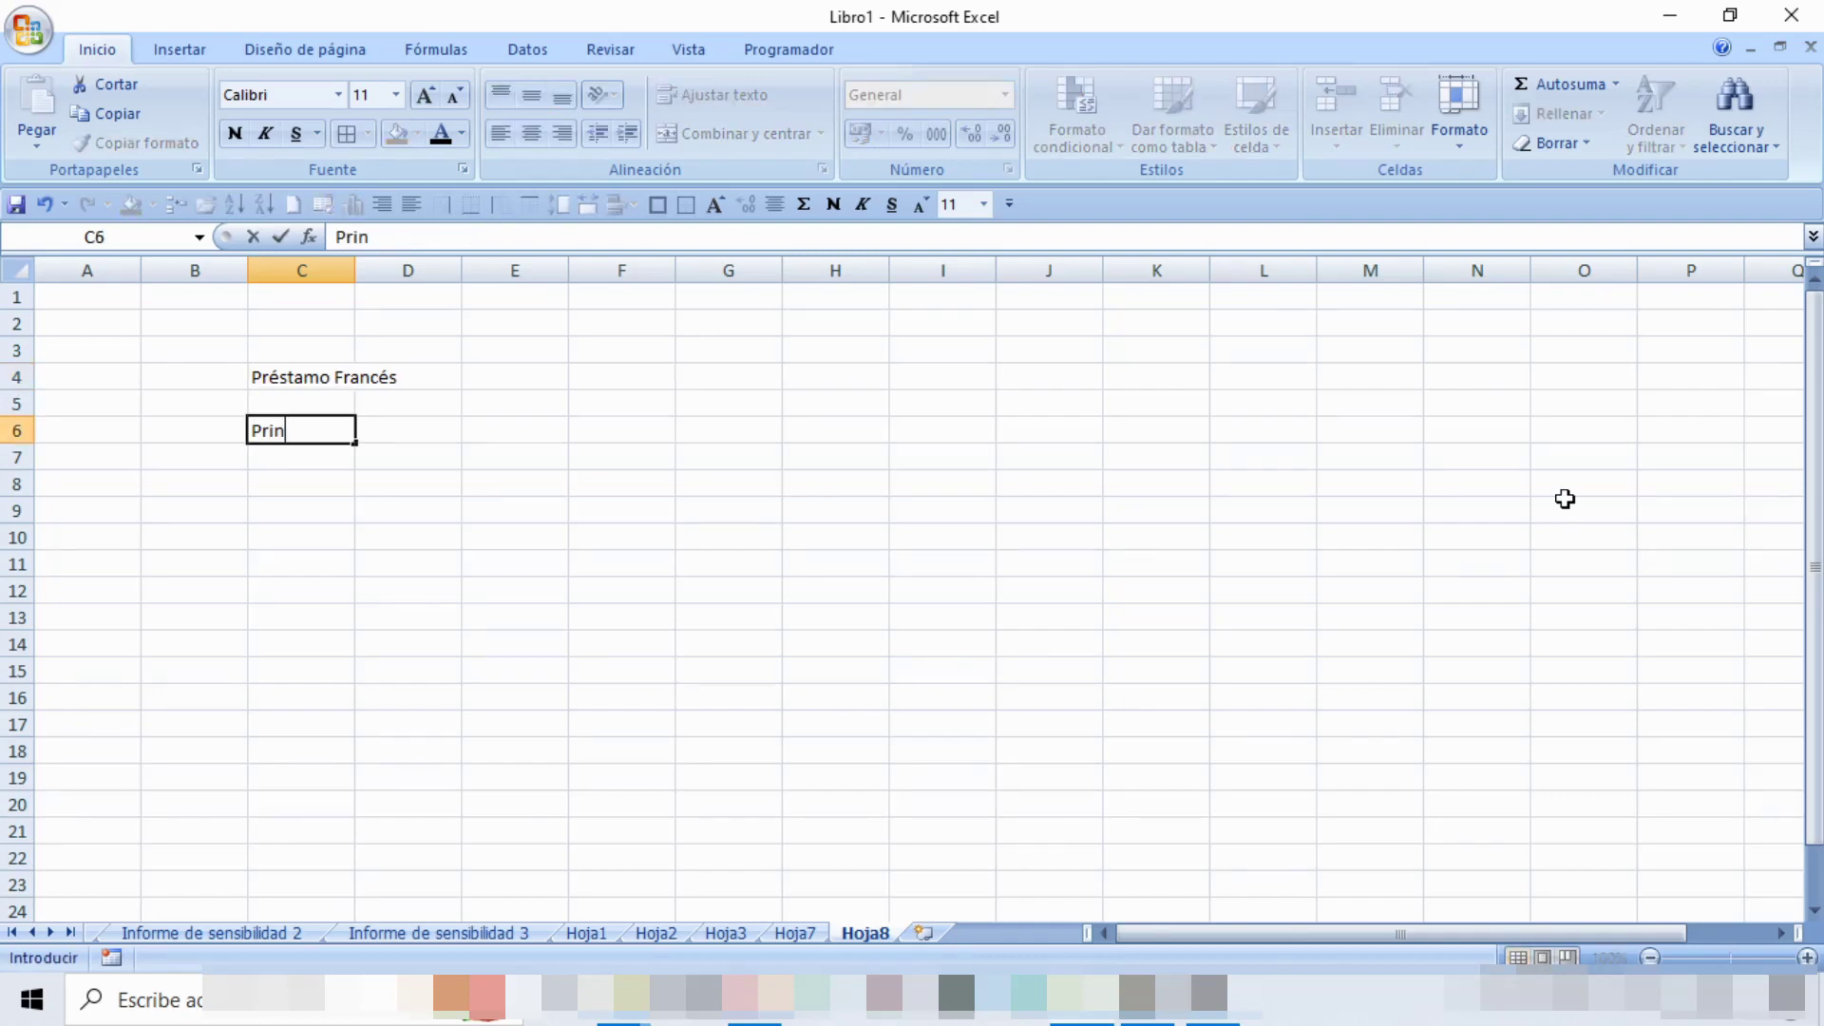
type("cipal")
key("Tab")
type("40")
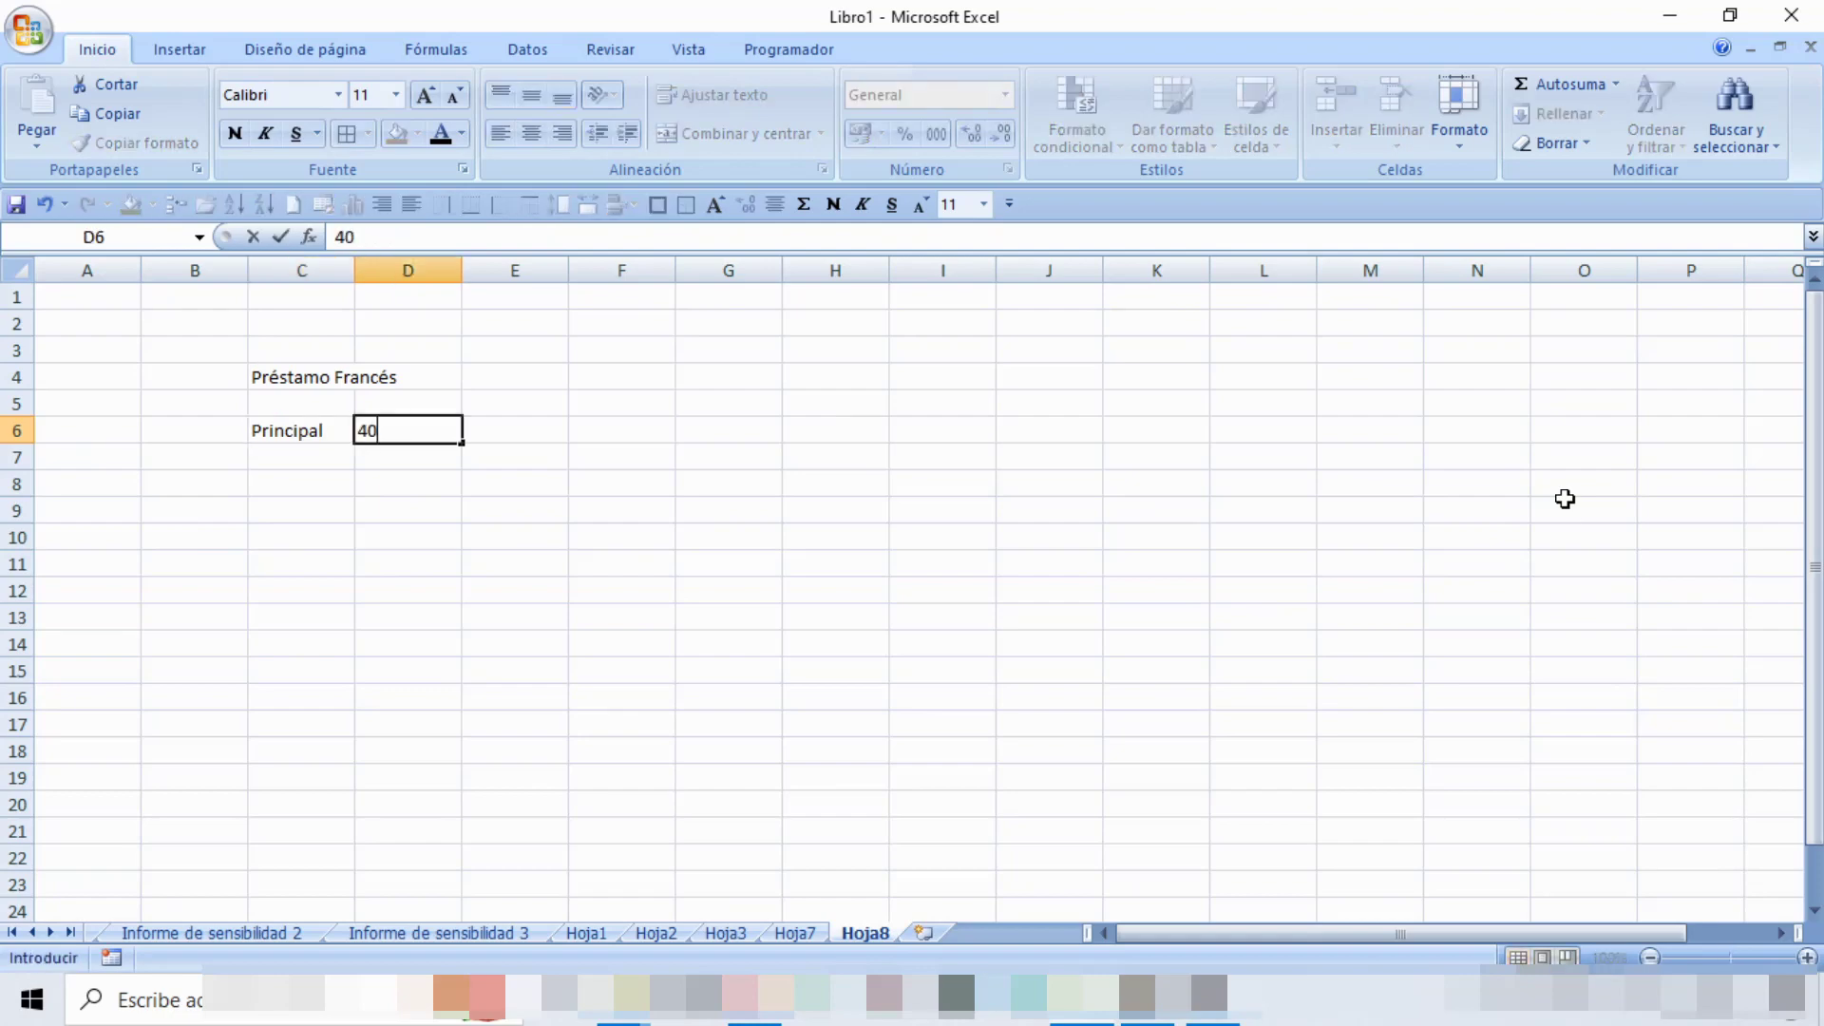
type("0000")
key("Return")
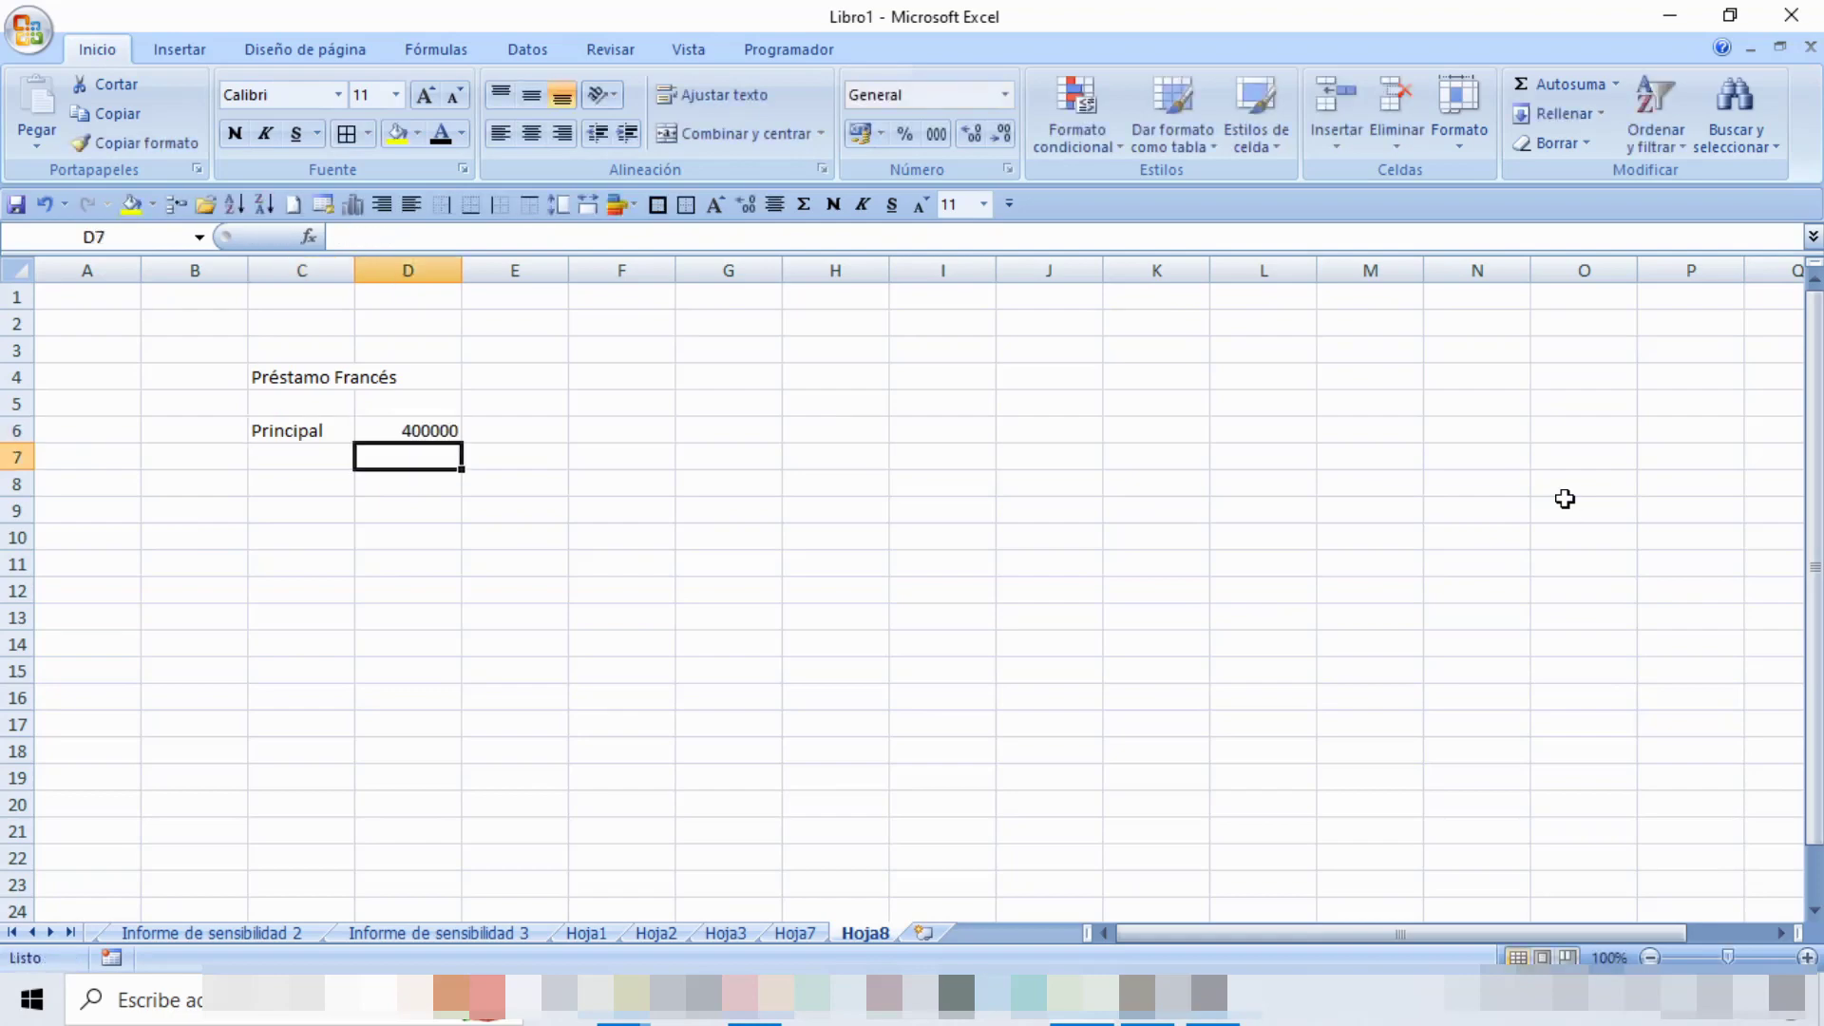
Add the Años label with a 15-year term beside it.
key("Left")
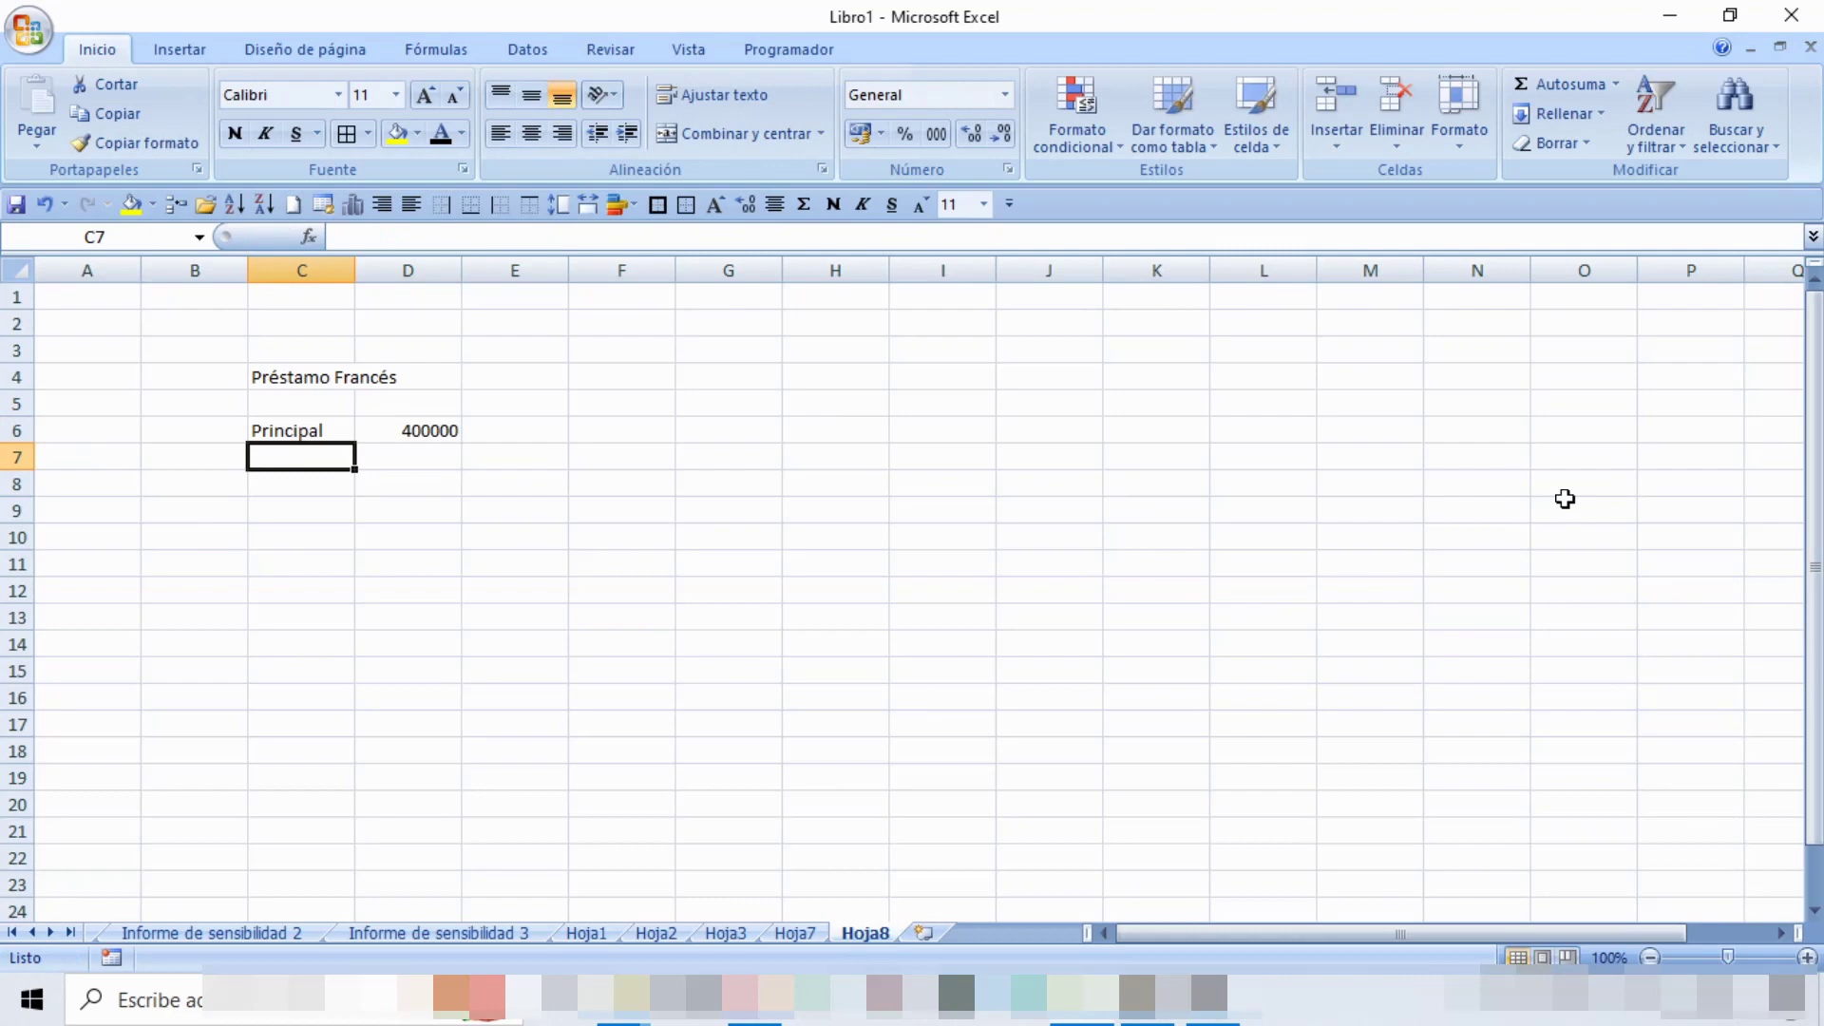
type("Añ")
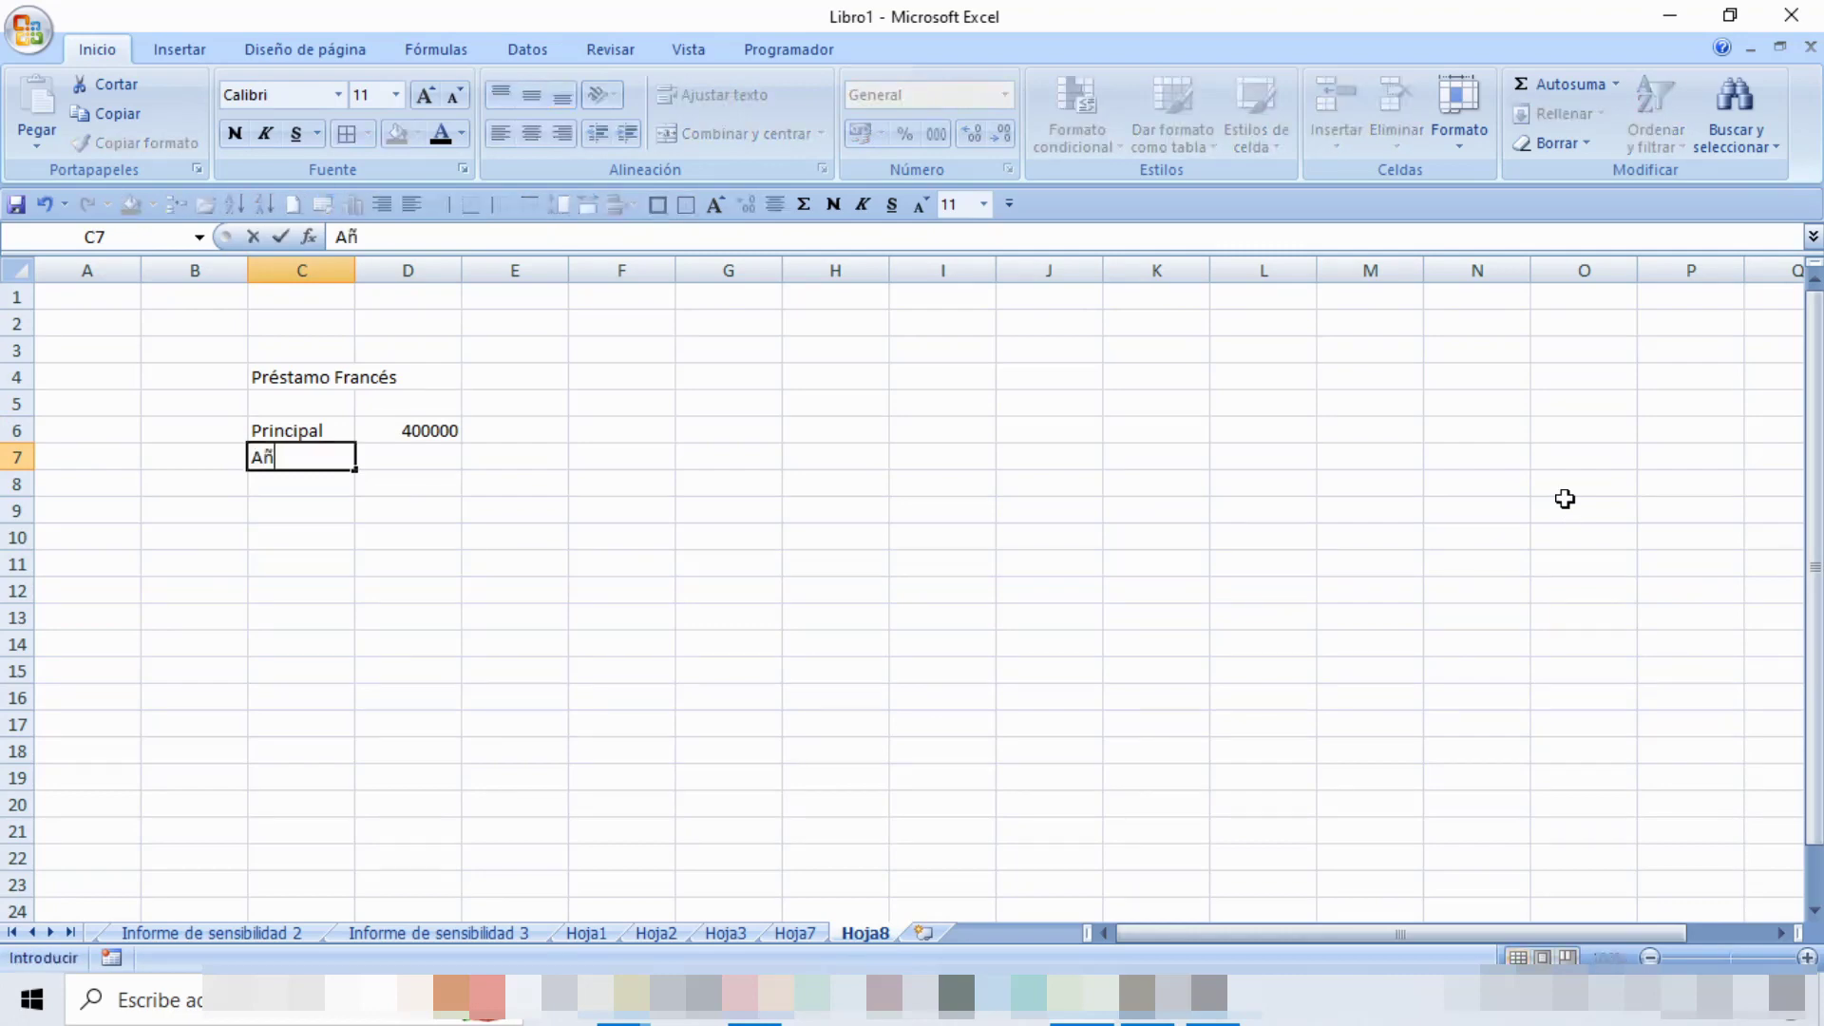
type("os")
key("Right")
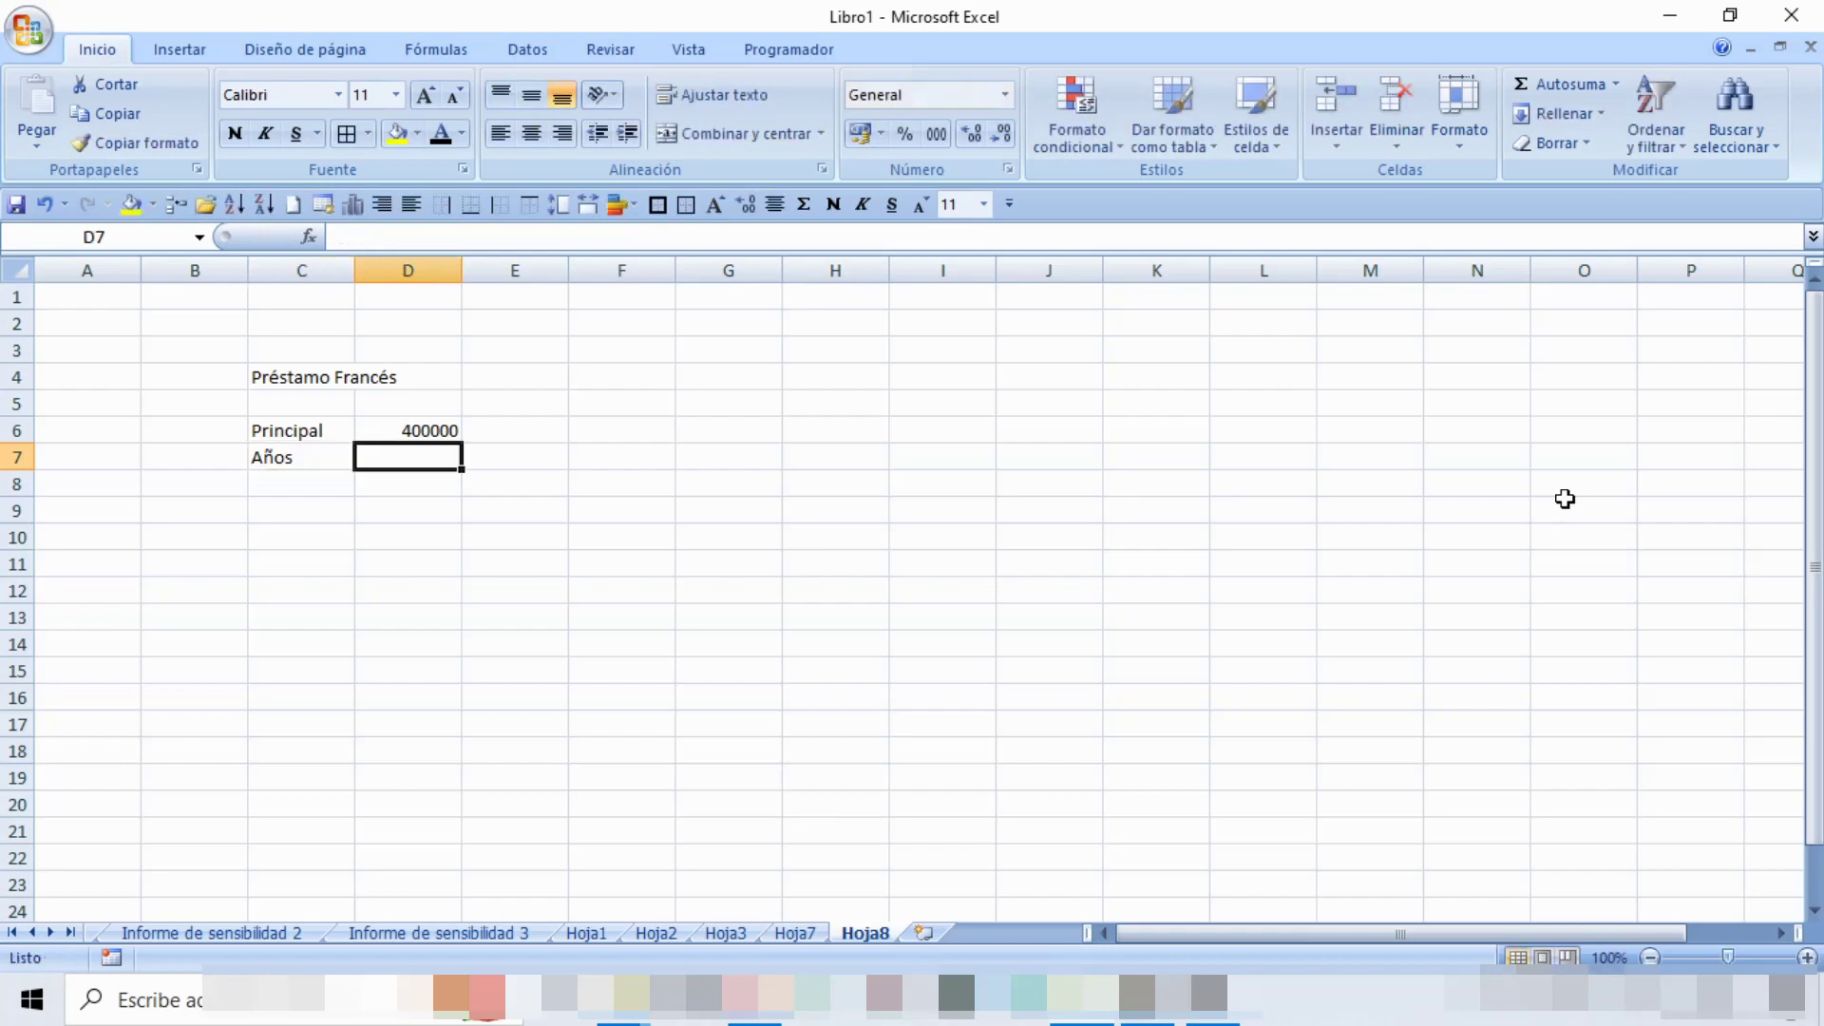
type("15")
key("Return")
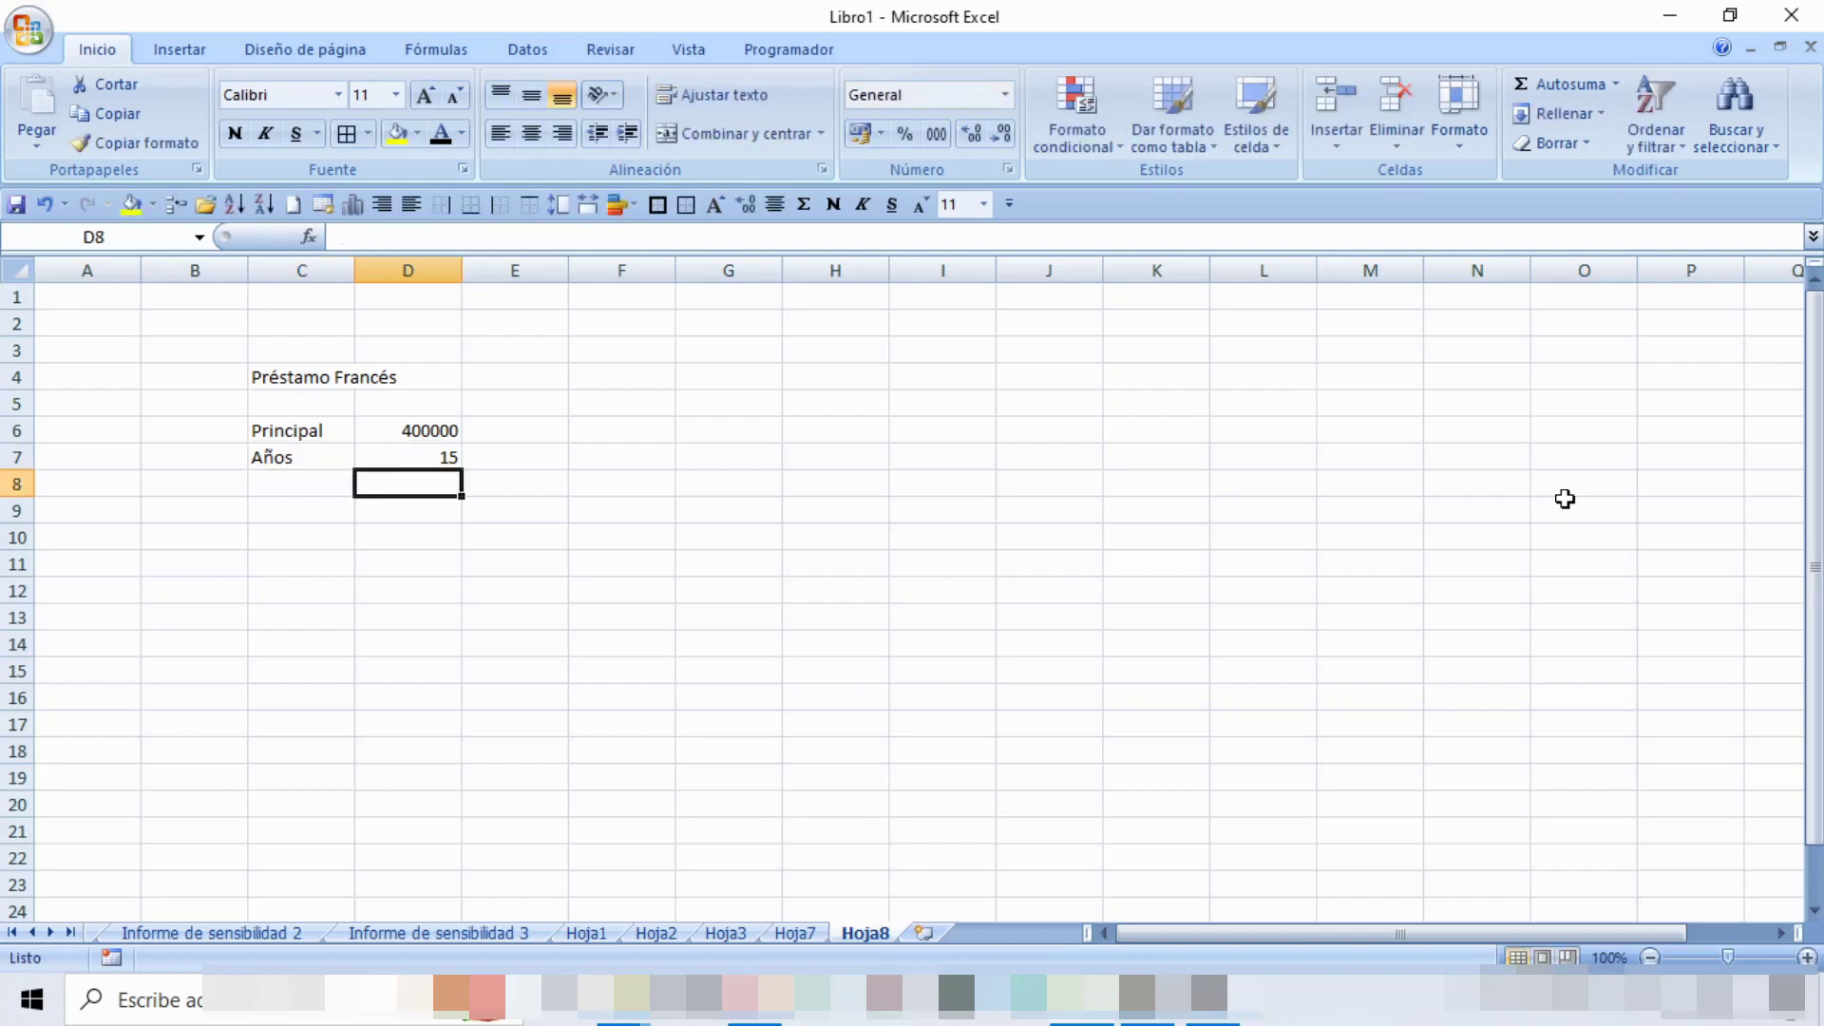
Add the Tipo Int. label and the interest rate 0,025 in D8.
key("Left")
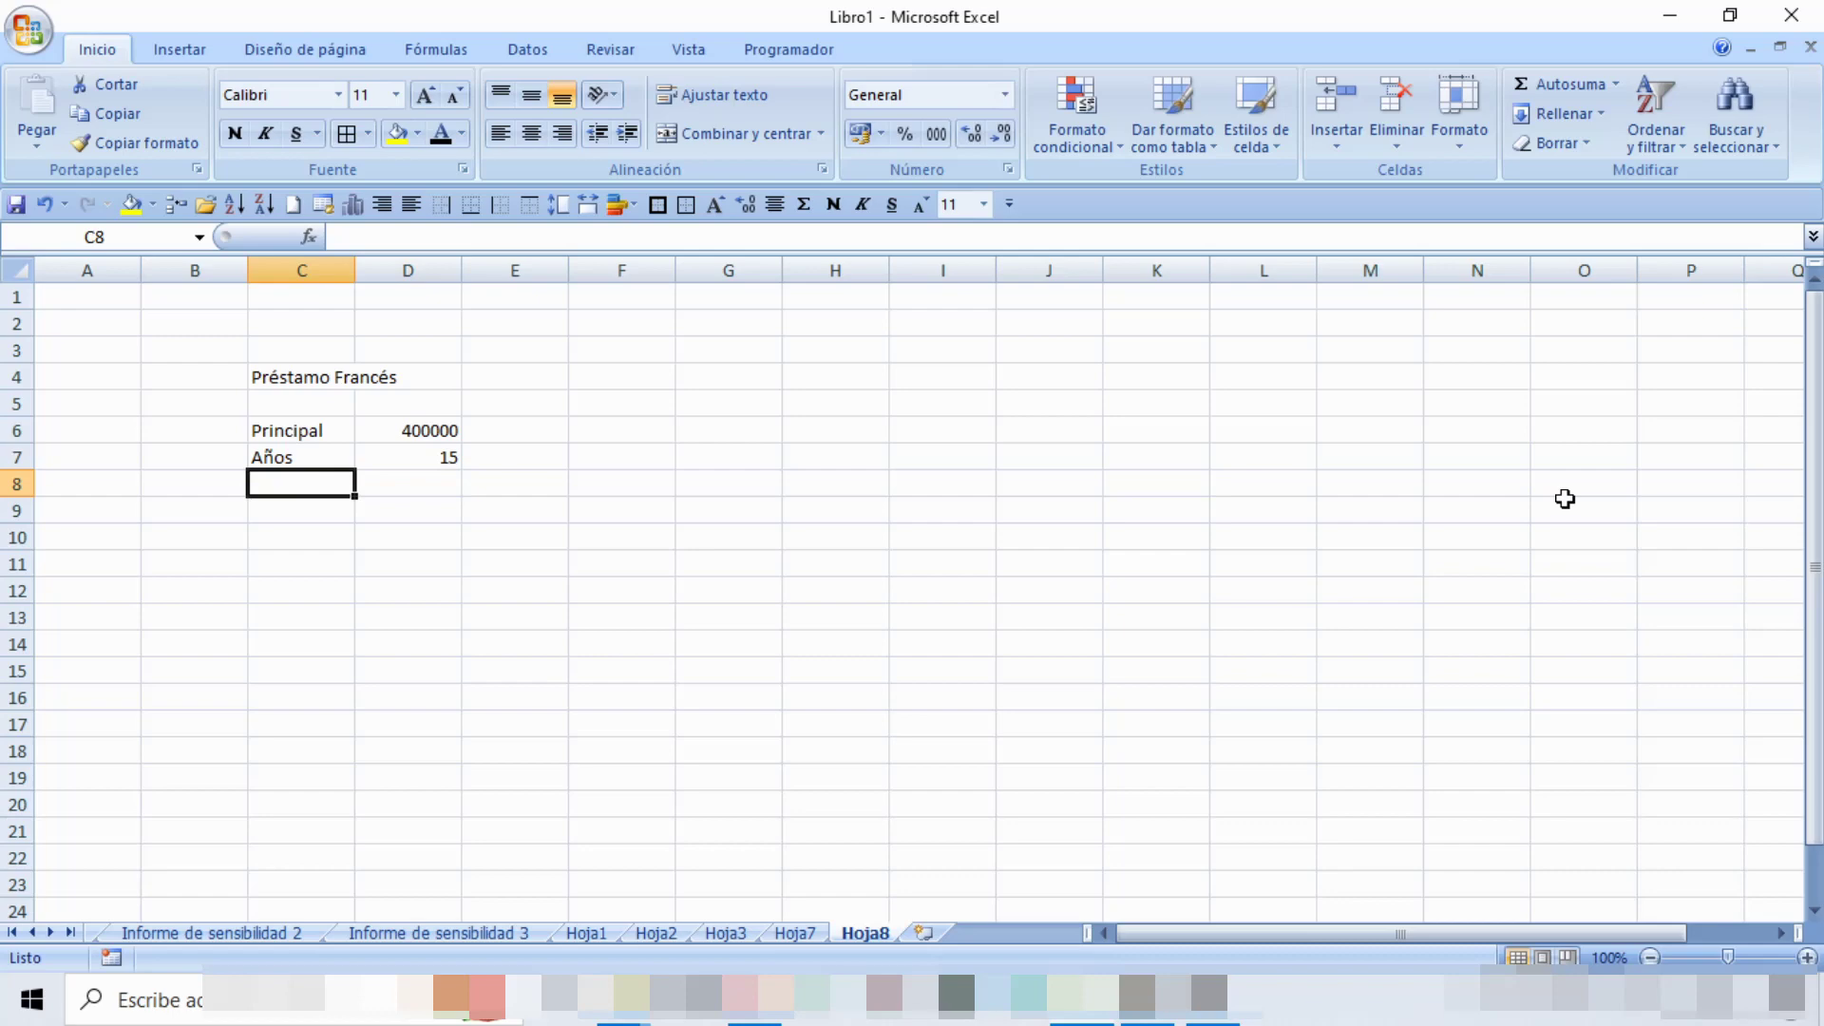
type("Tipo")
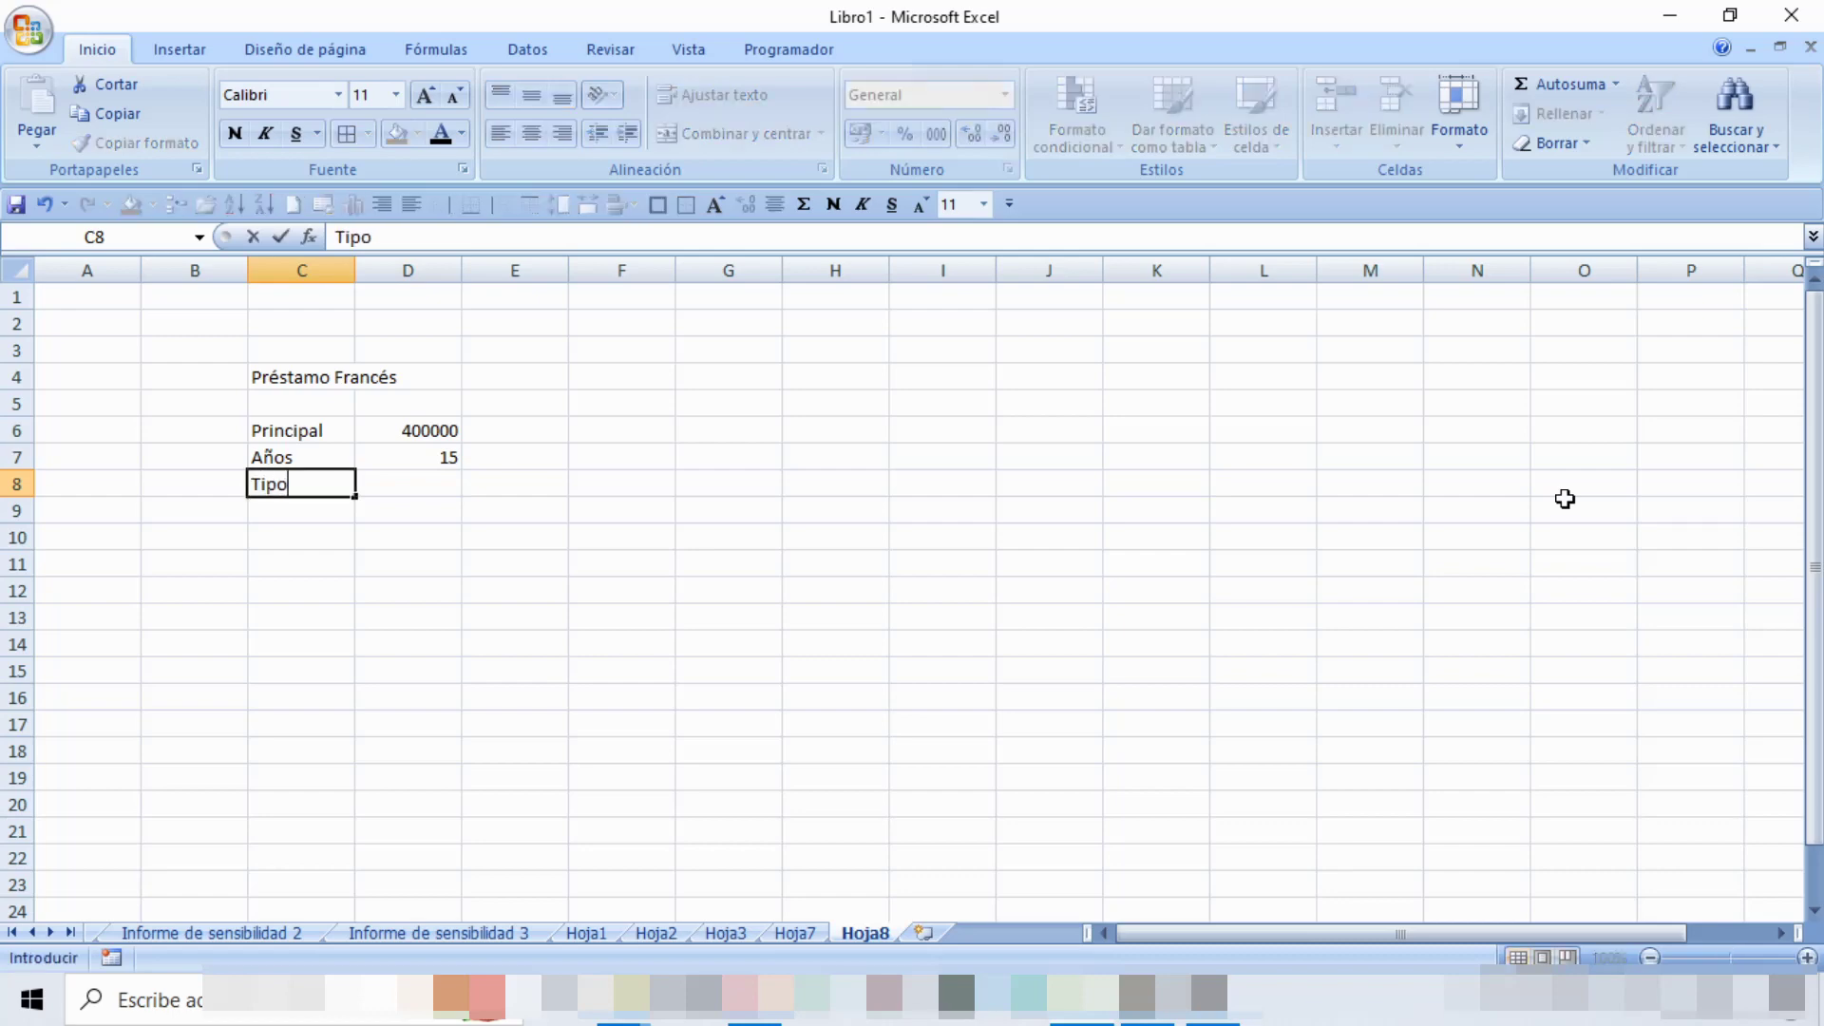
type(" Int")
type("e")
key("BackSpace")
key("Return")
key("Up")
key("Right")
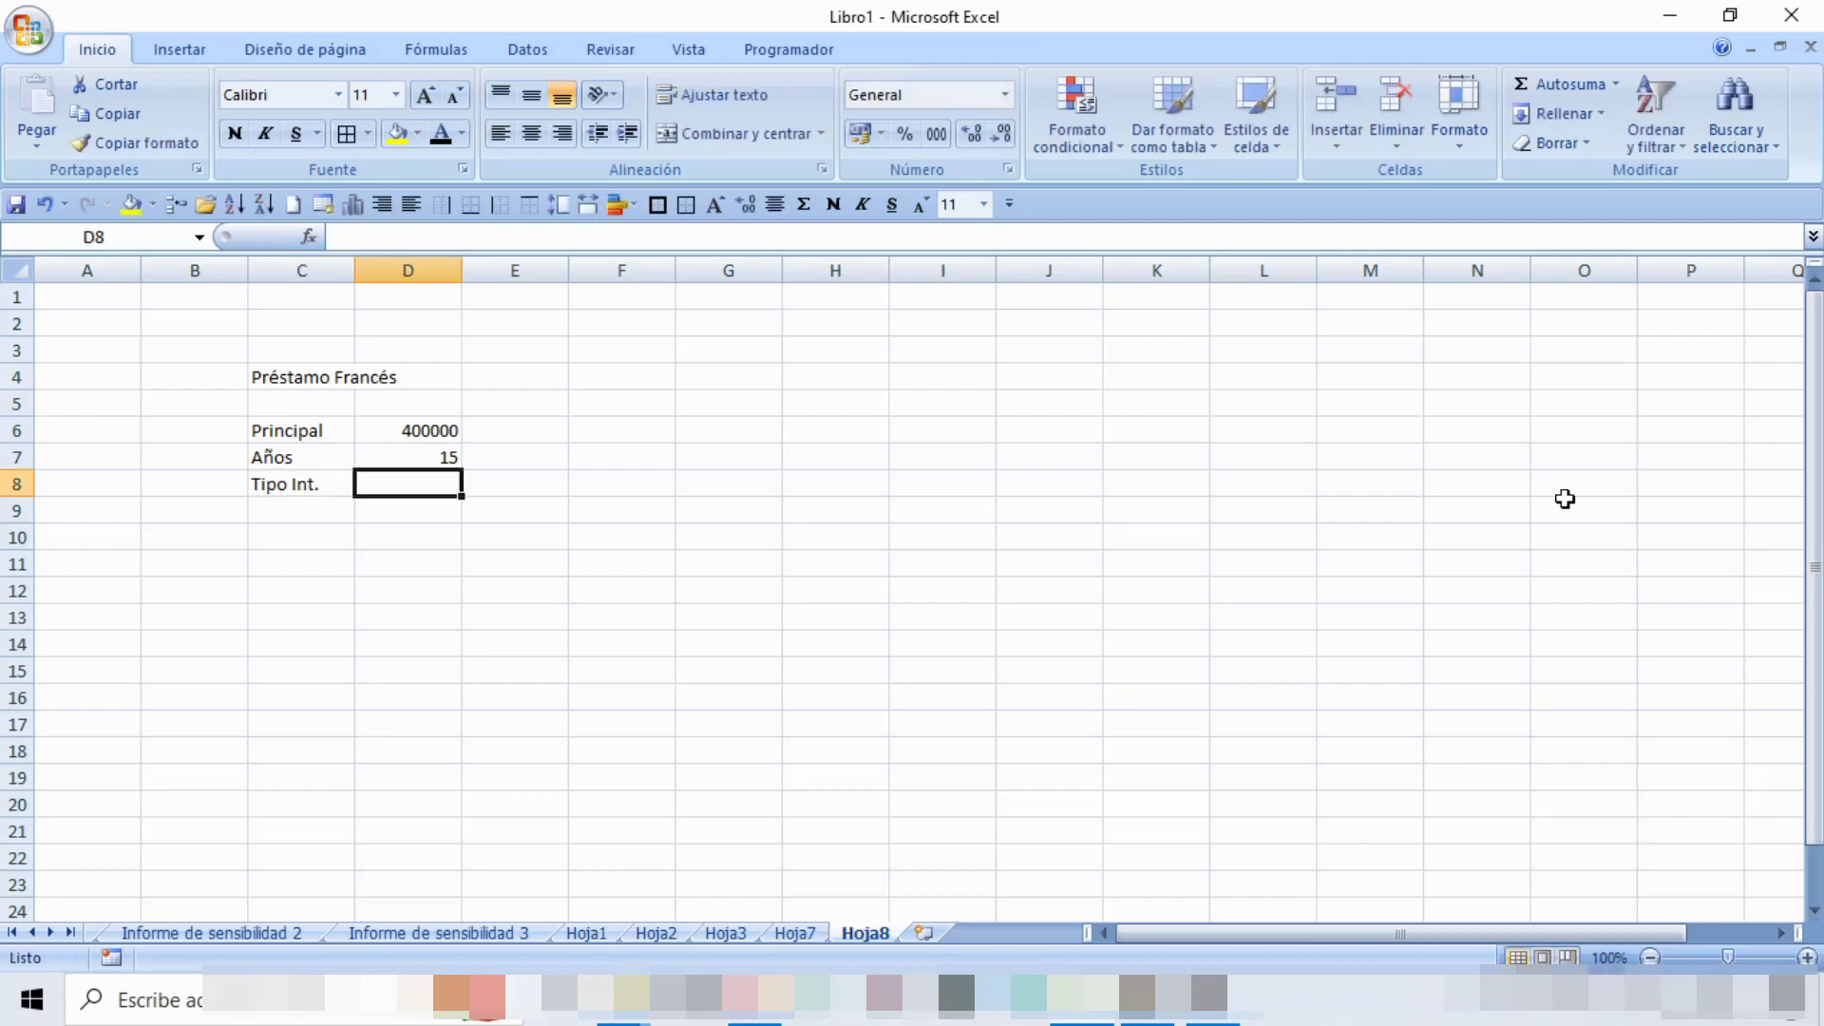
type("0,025")
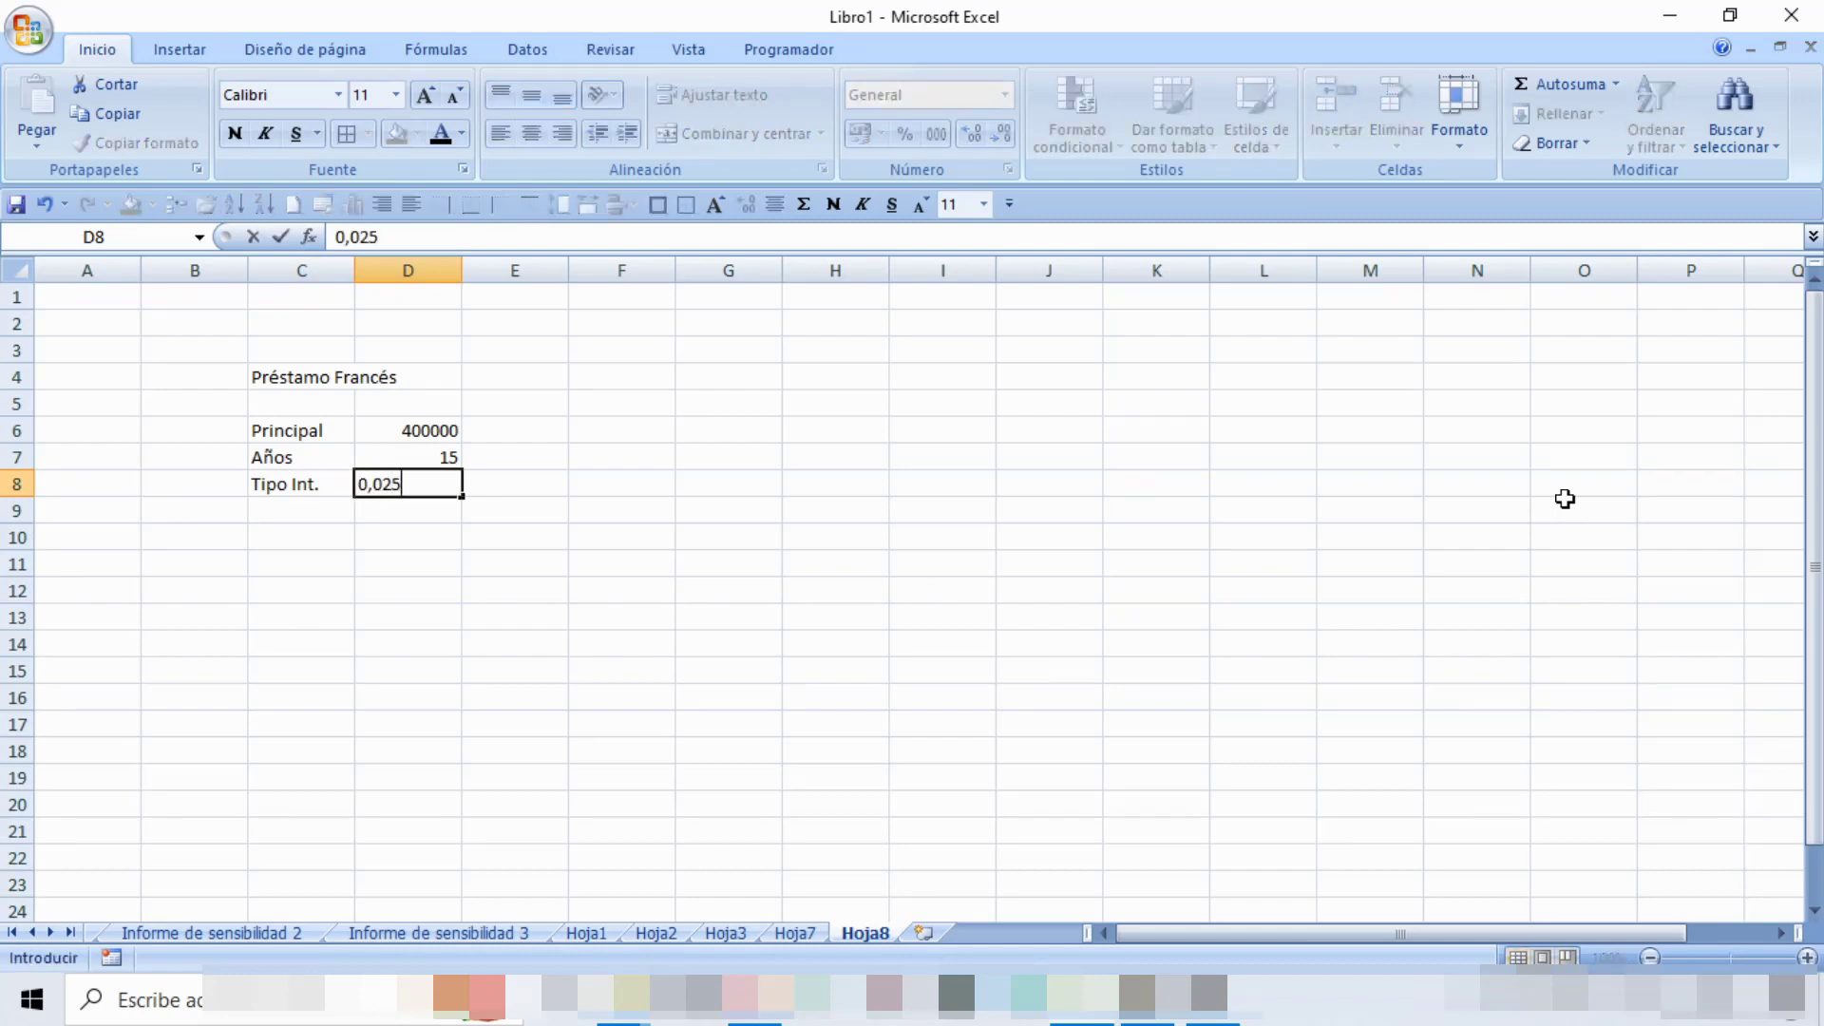
key("Return")
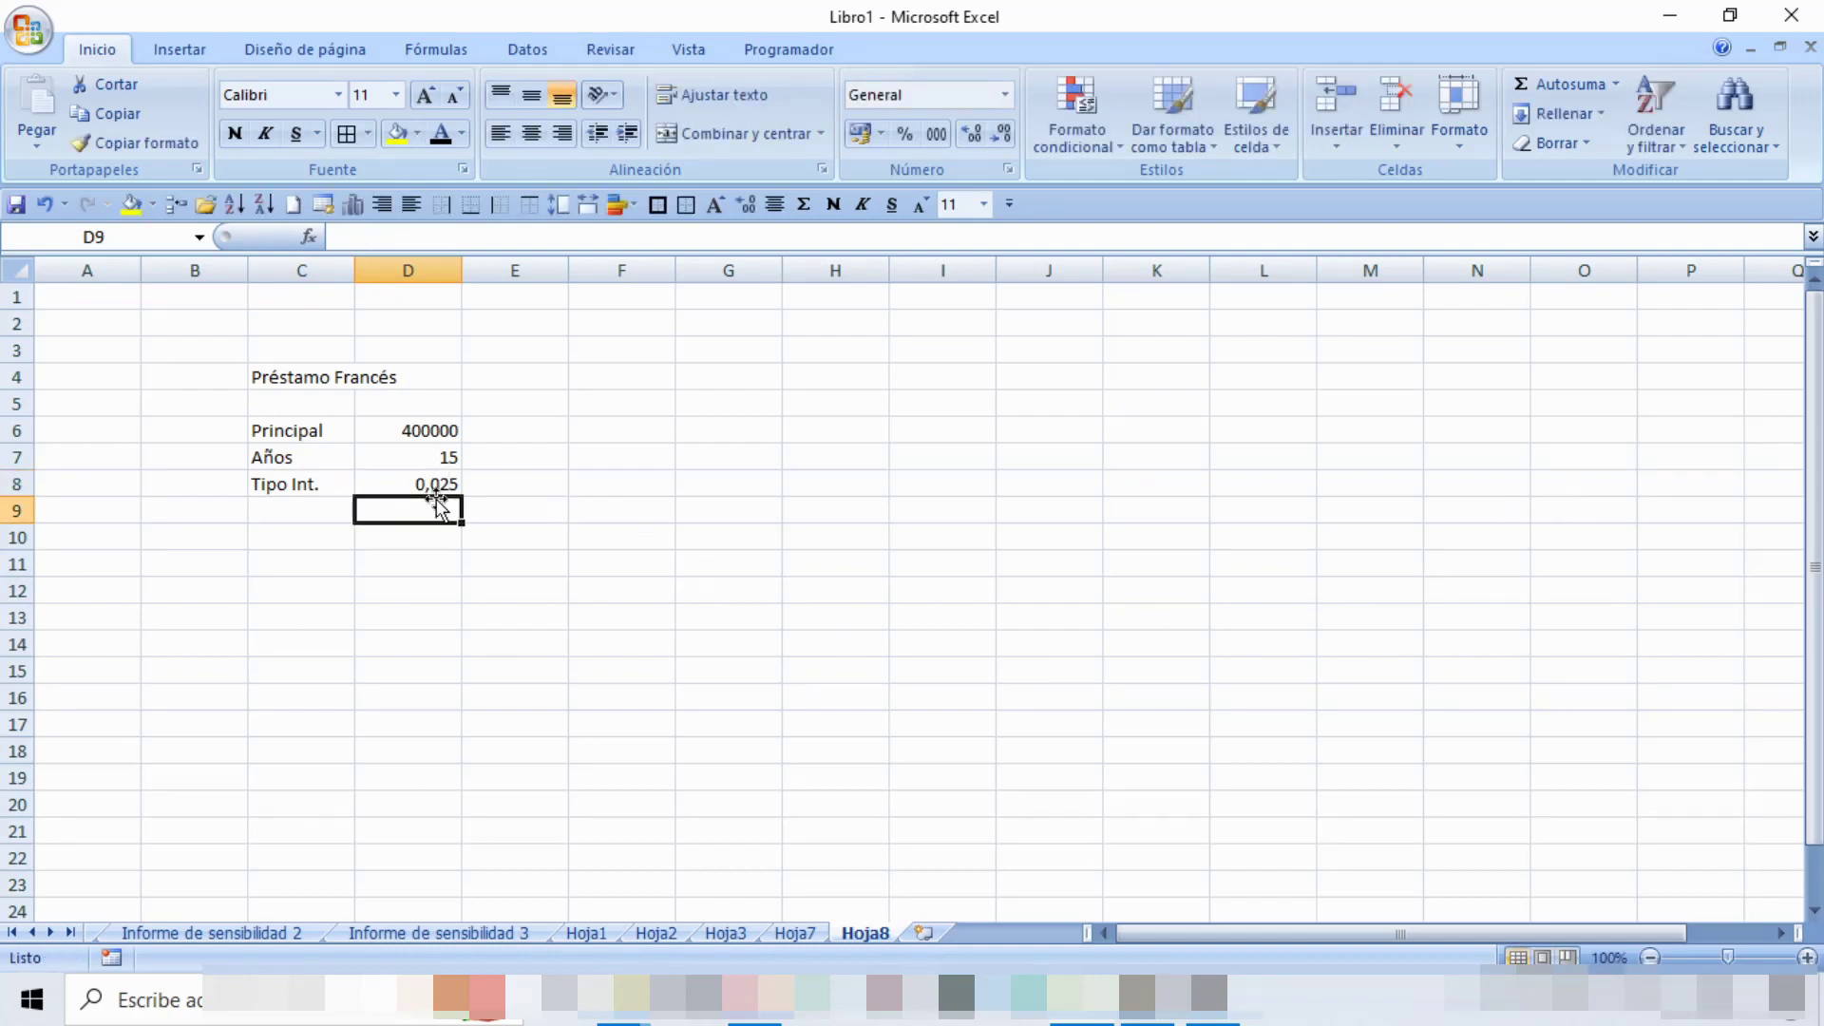
Format D8 with the Porcentaje number format so it displays 2,50%.
left_click(437, 486)
right_click(437, 490)
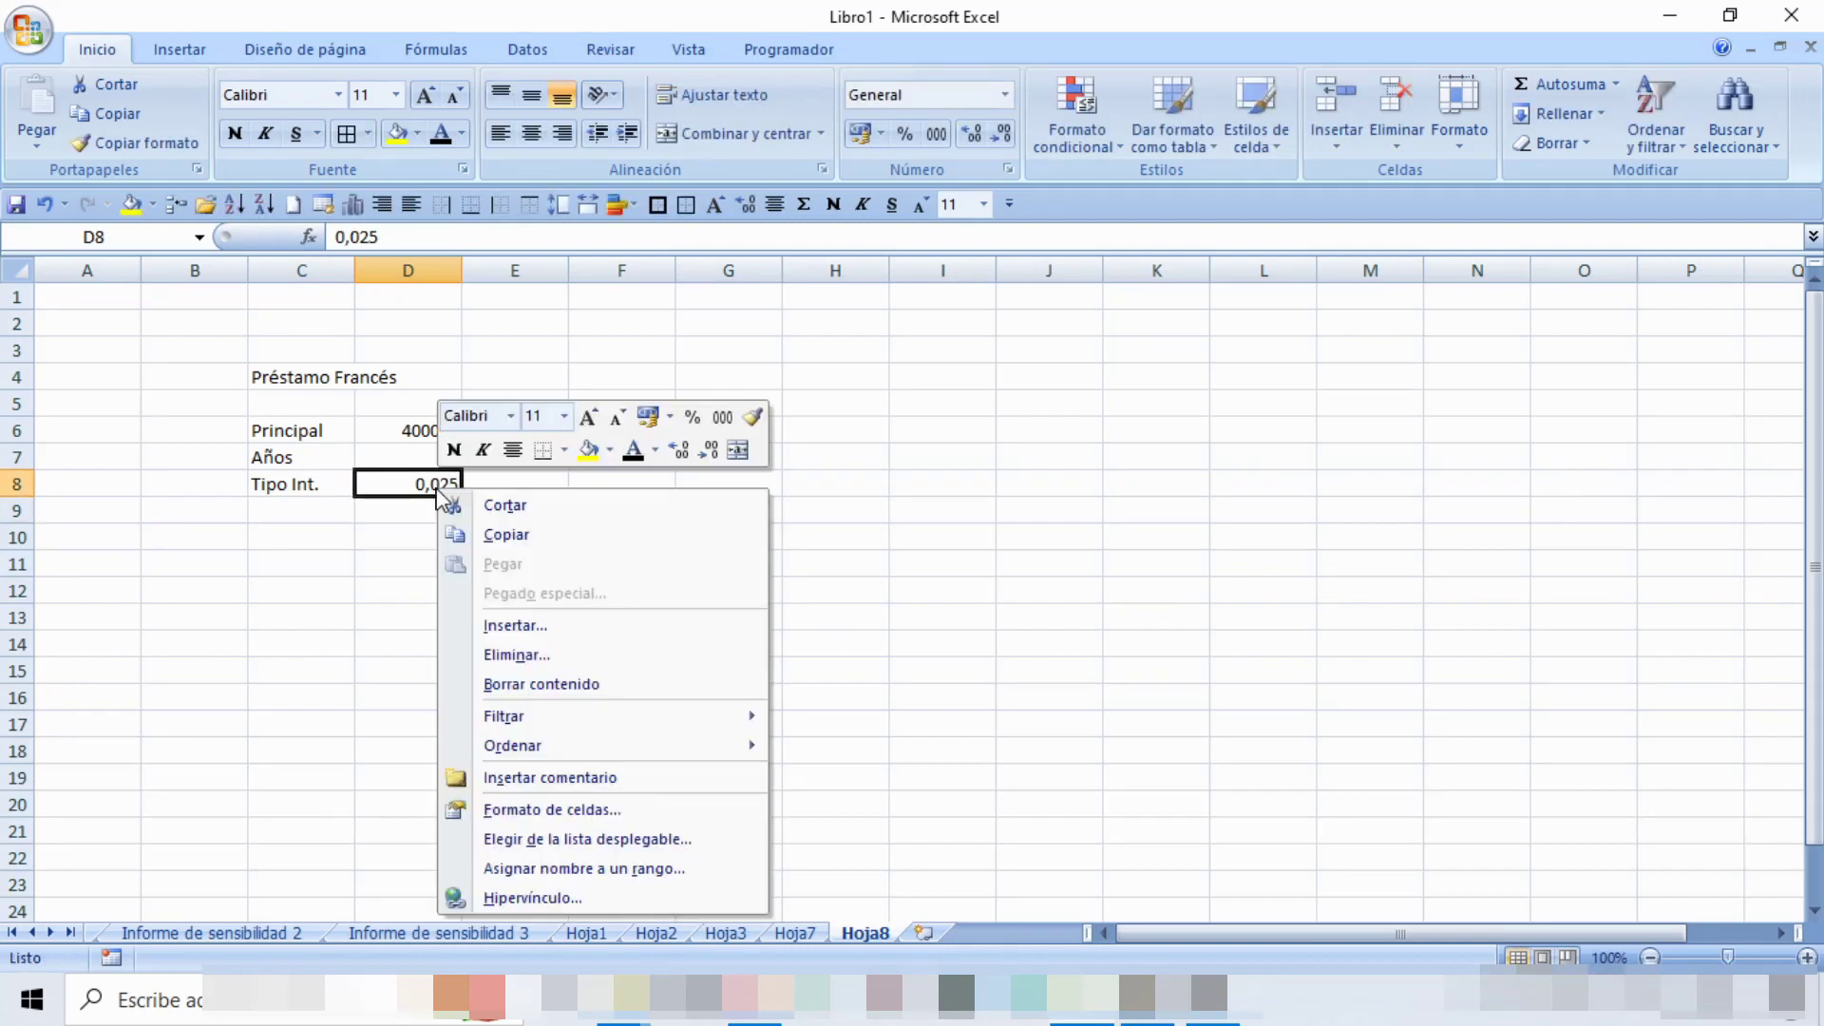
left_click(506, 812)
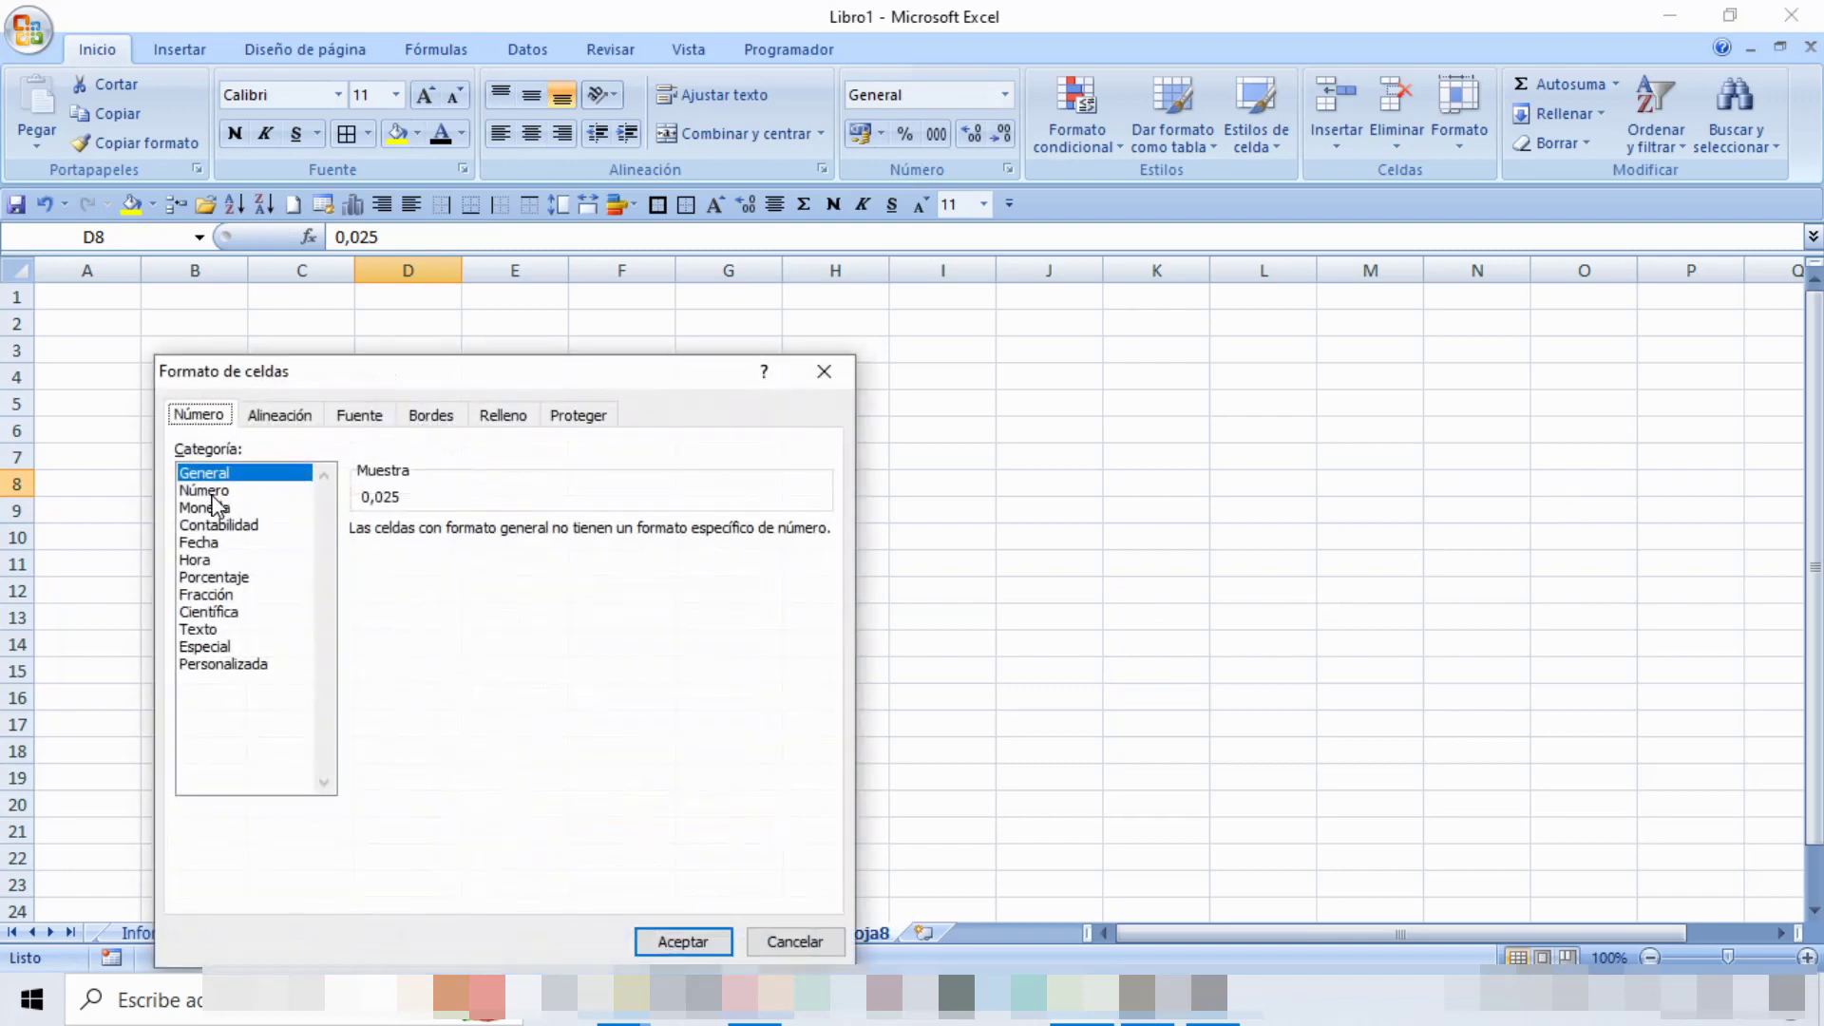
left_click(214, 577)
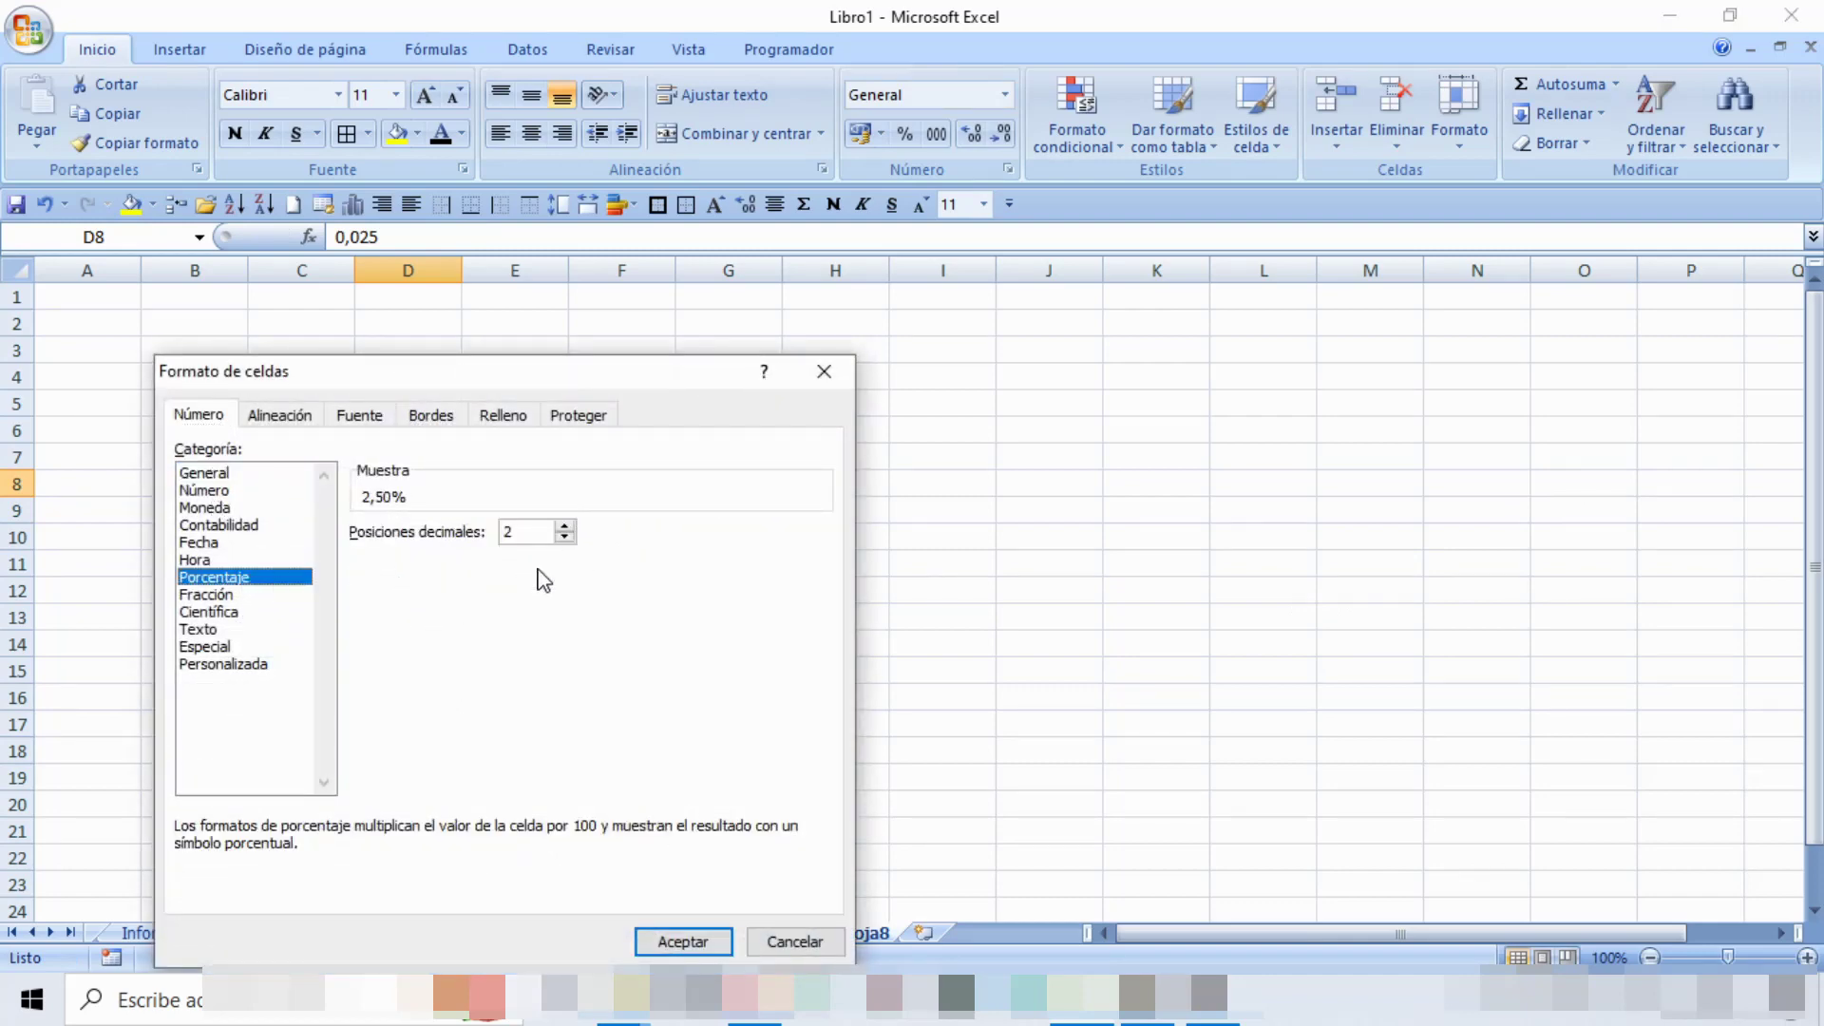
left_click(682, 941)
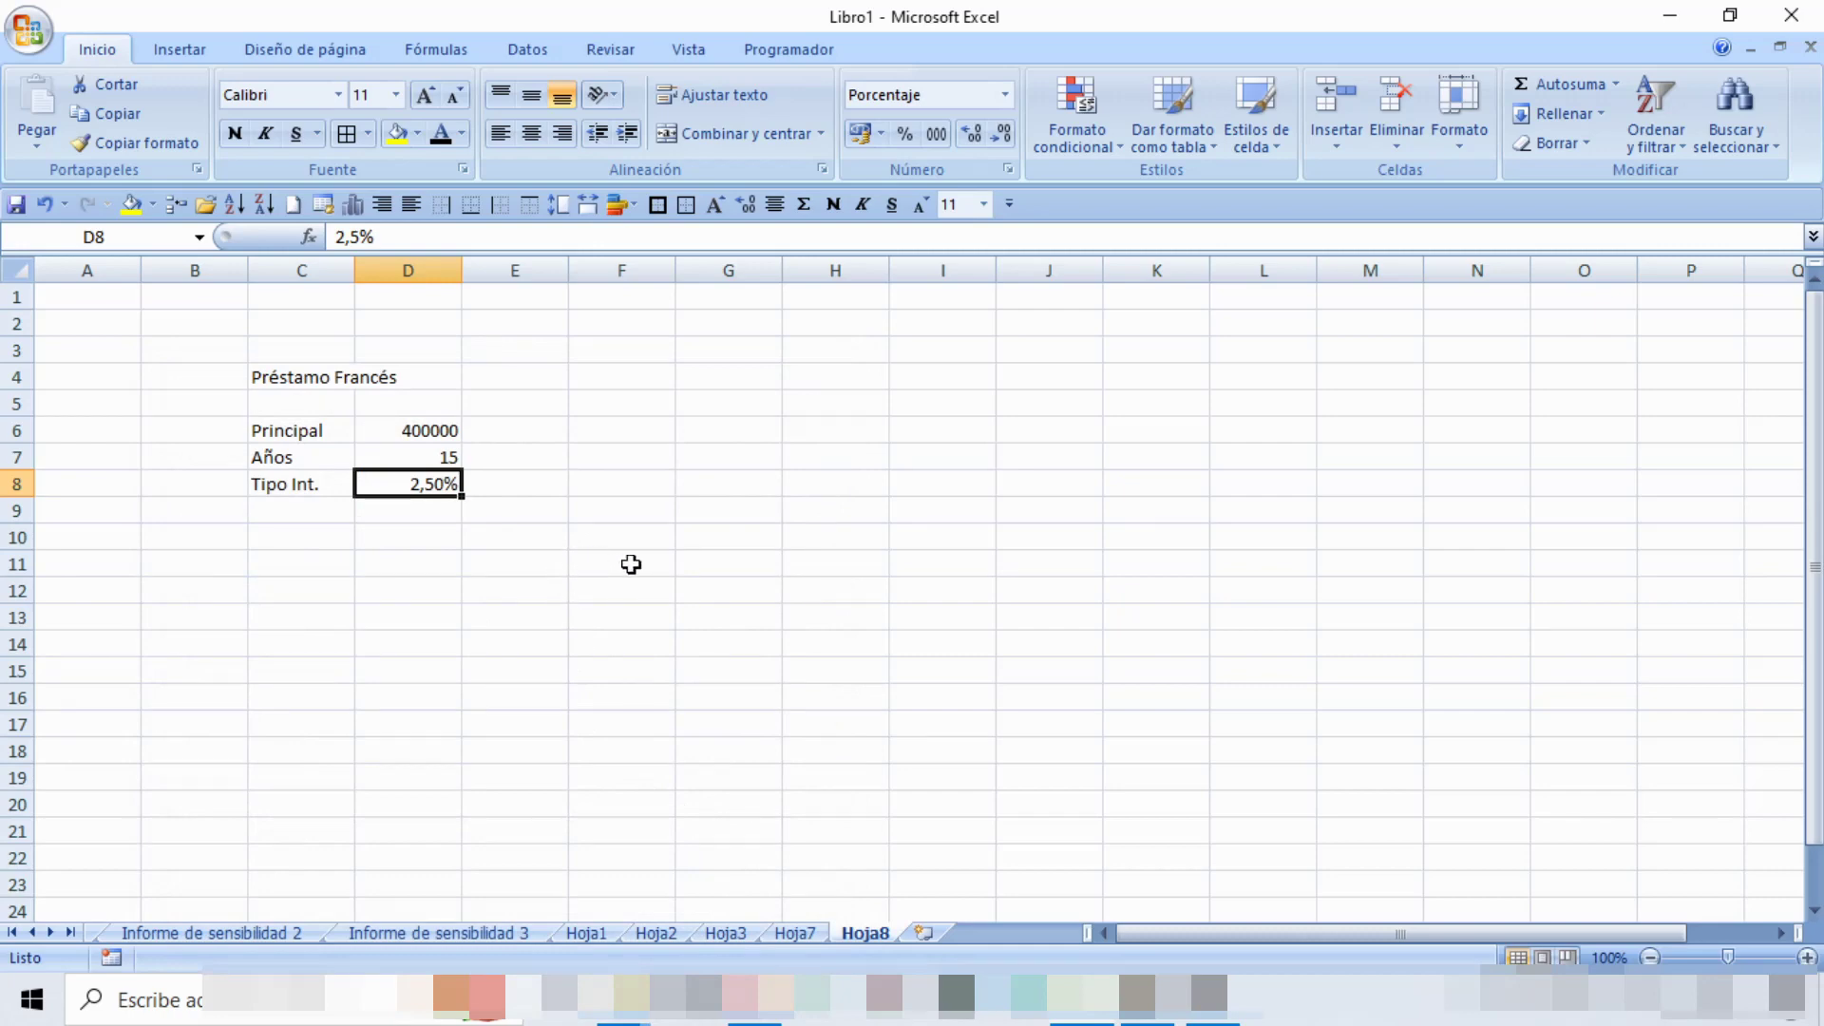
left_click(701, 435)
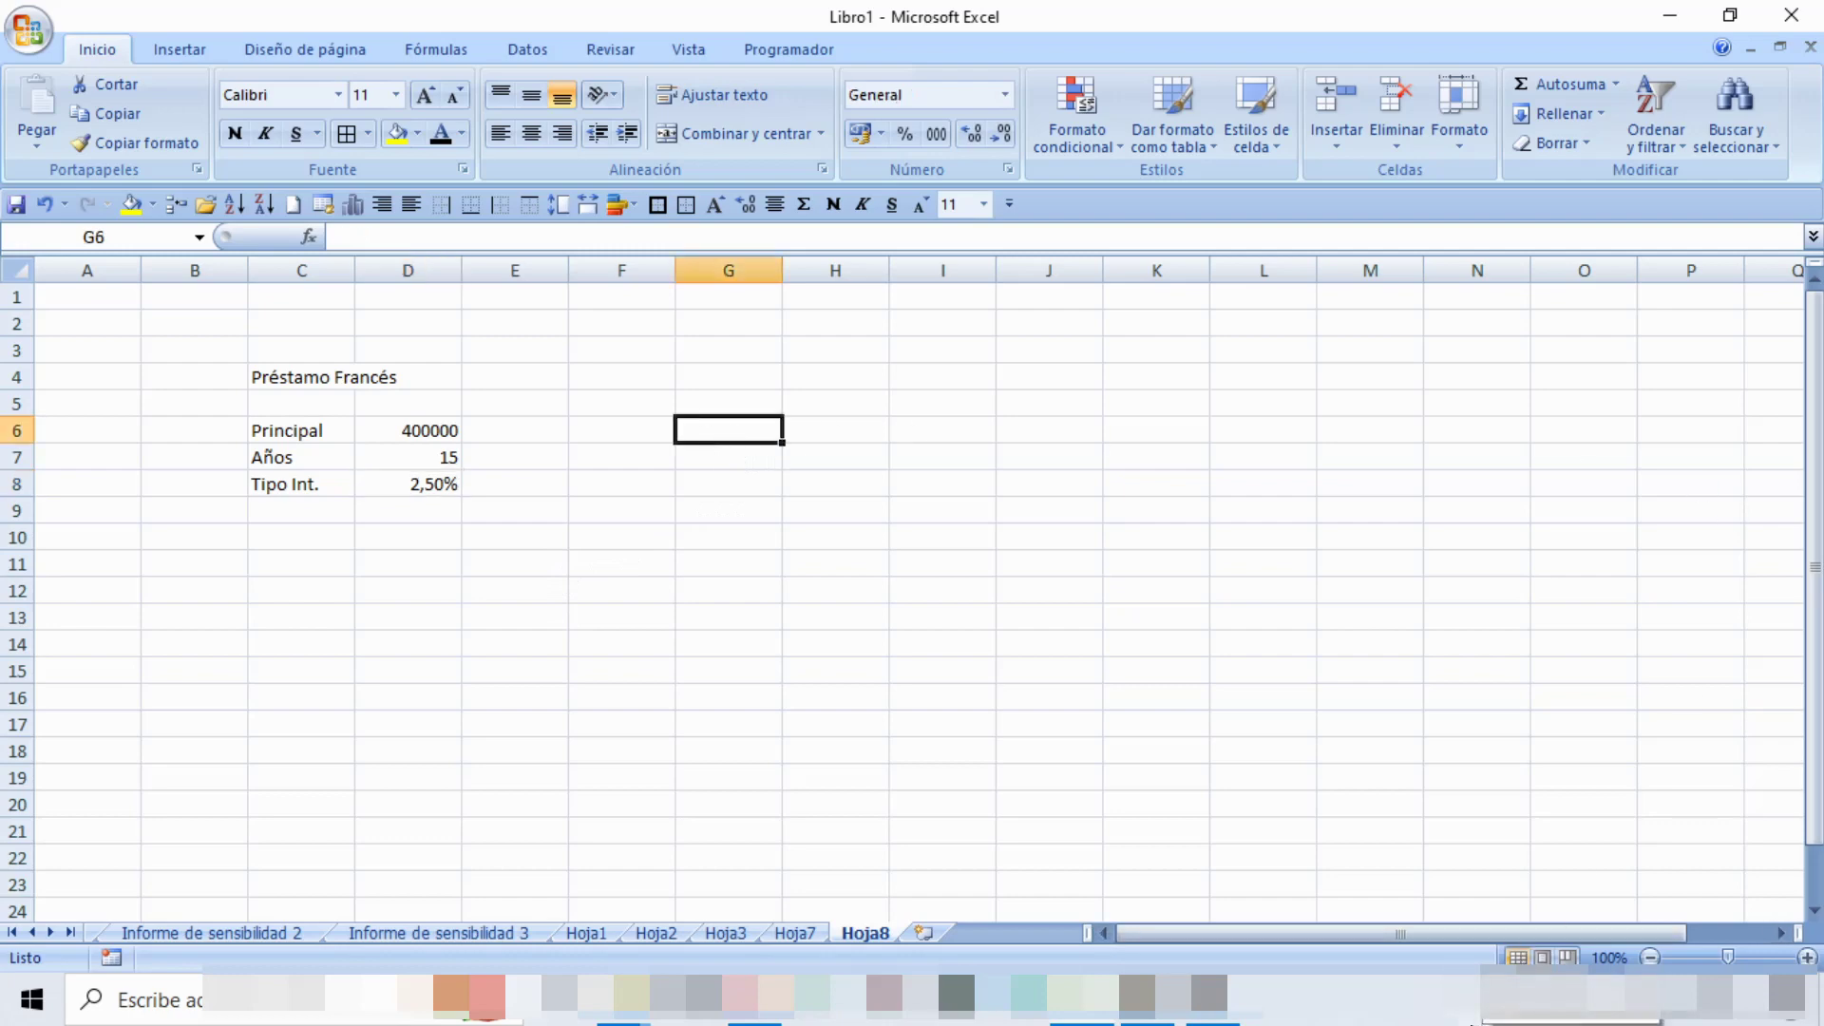
Type the headers Años, Anualidad, Intereses and Amortización into G6 through J6.
type("Año")
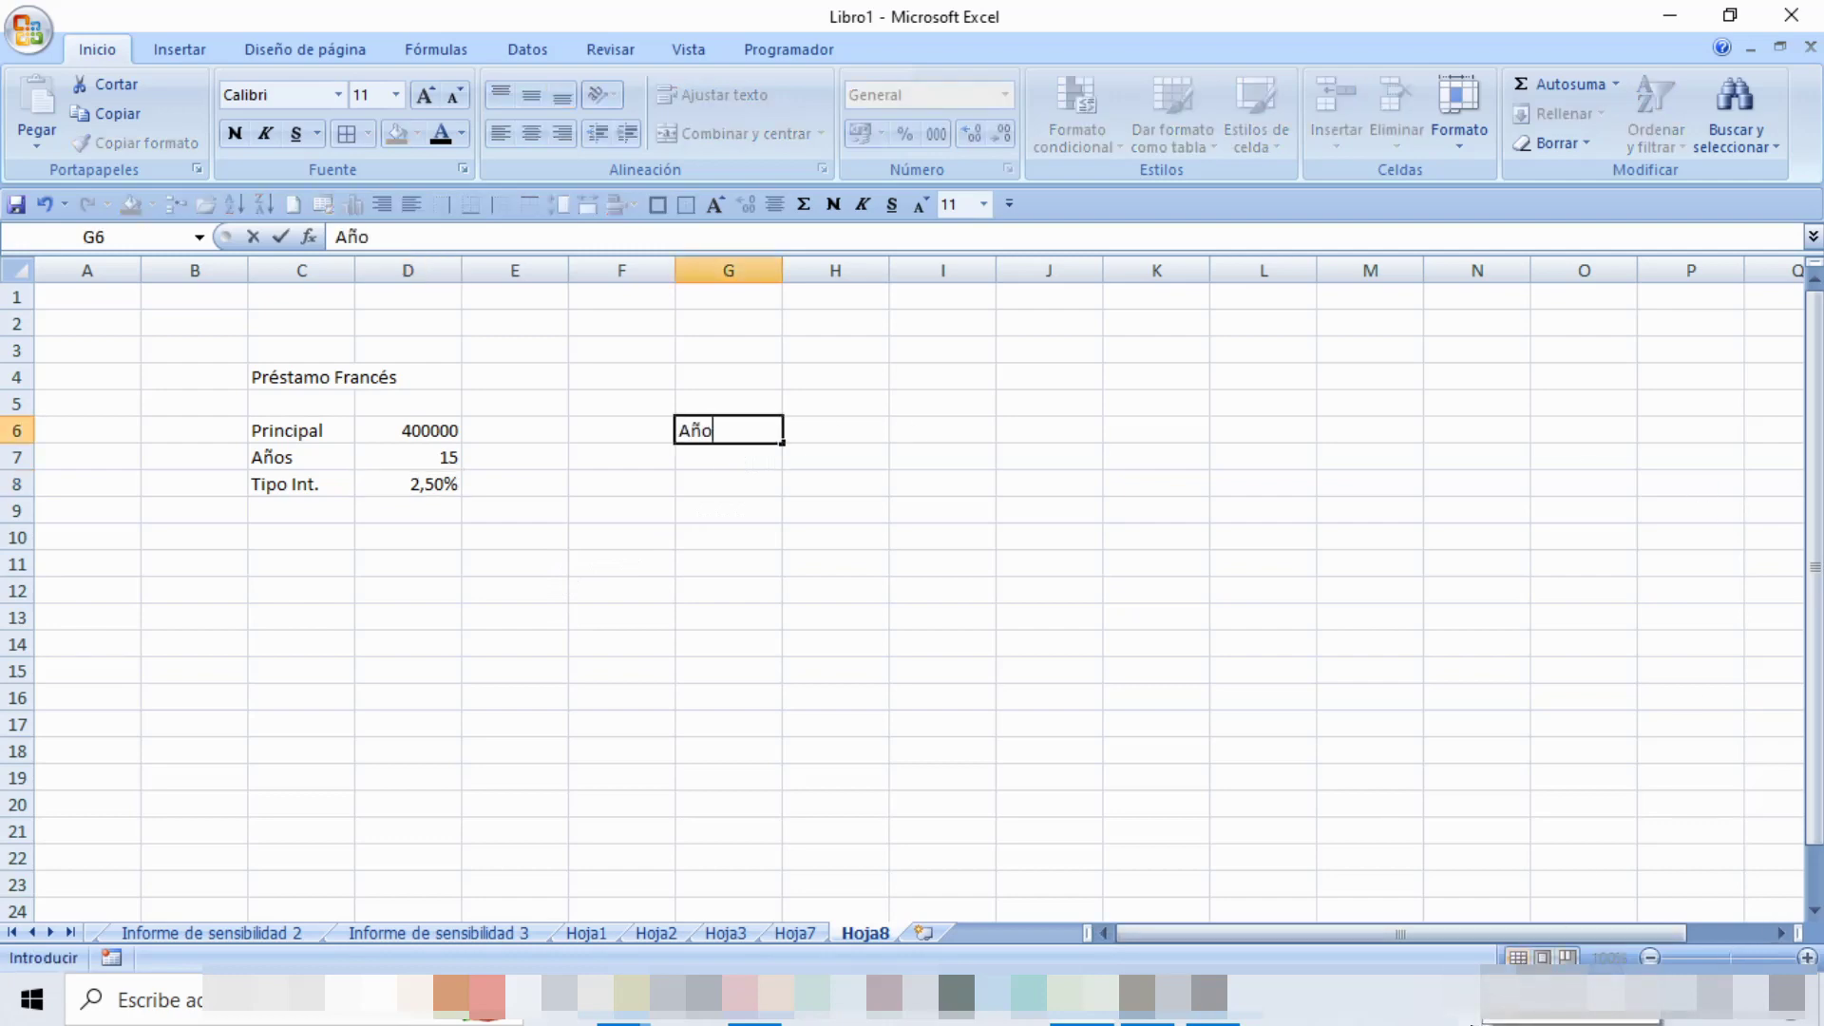
type("s")
key("Tab")
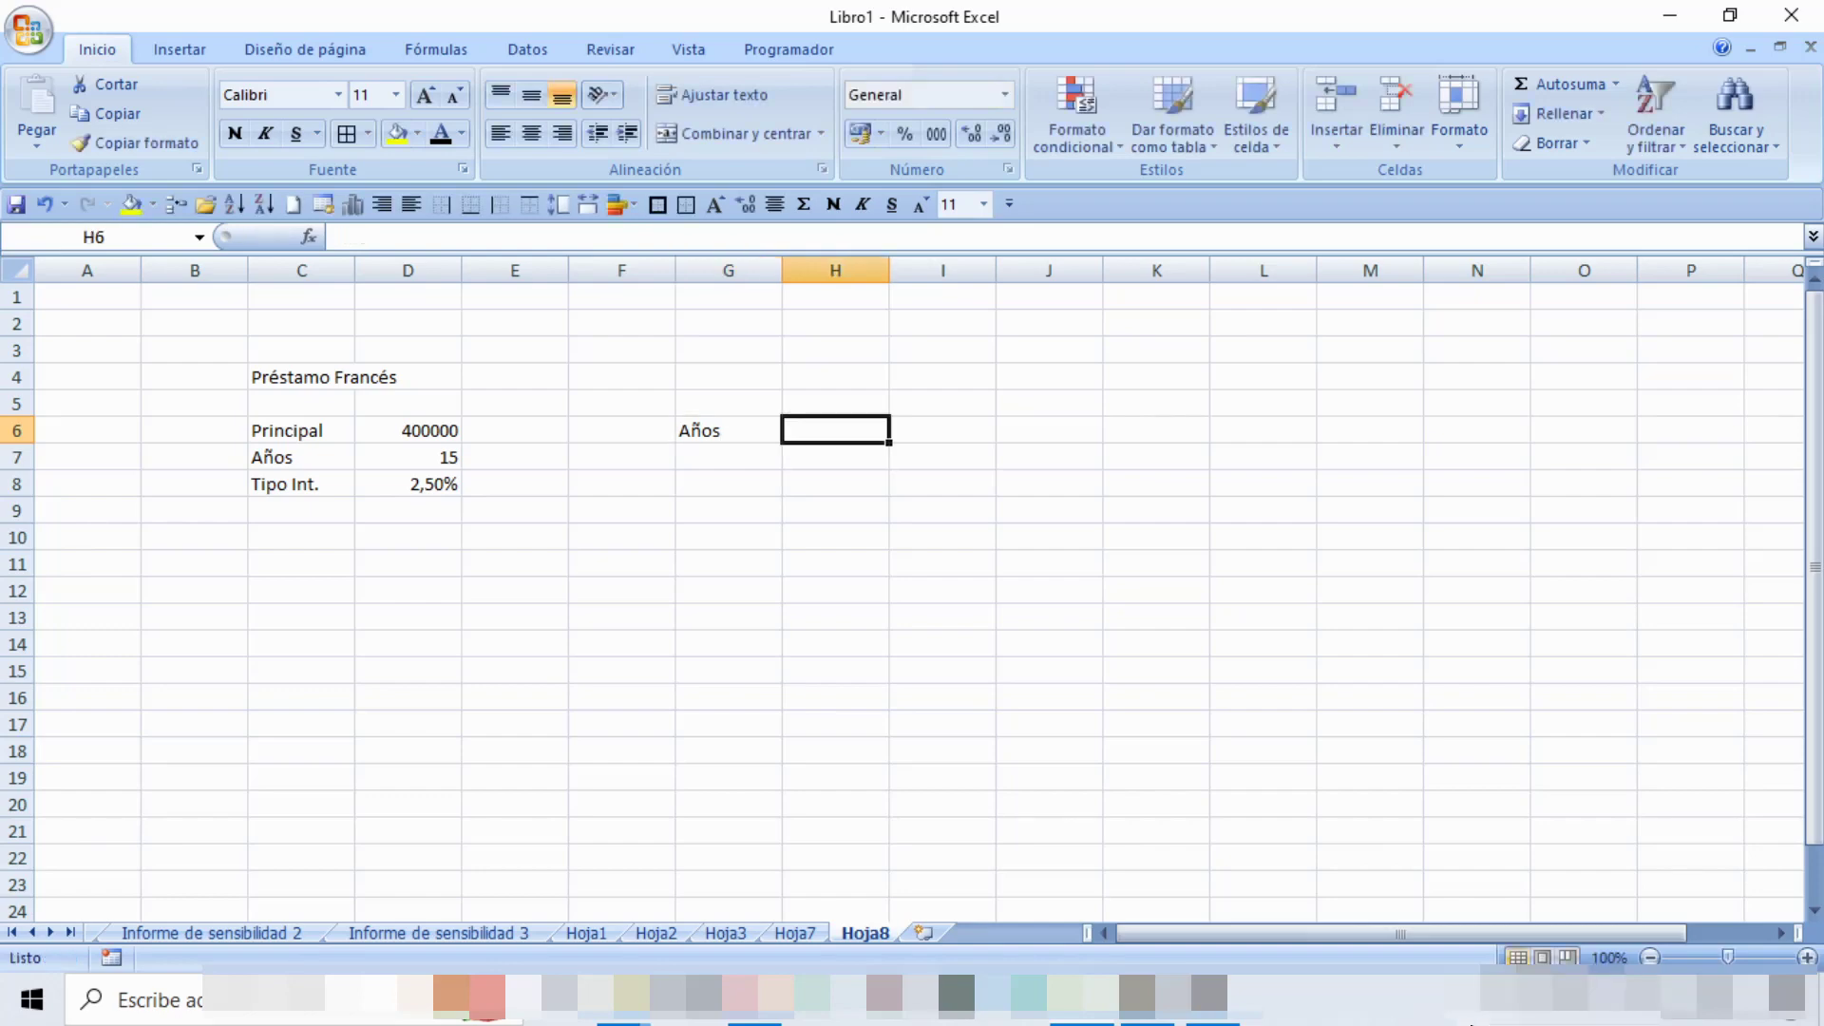
type("Anualid")
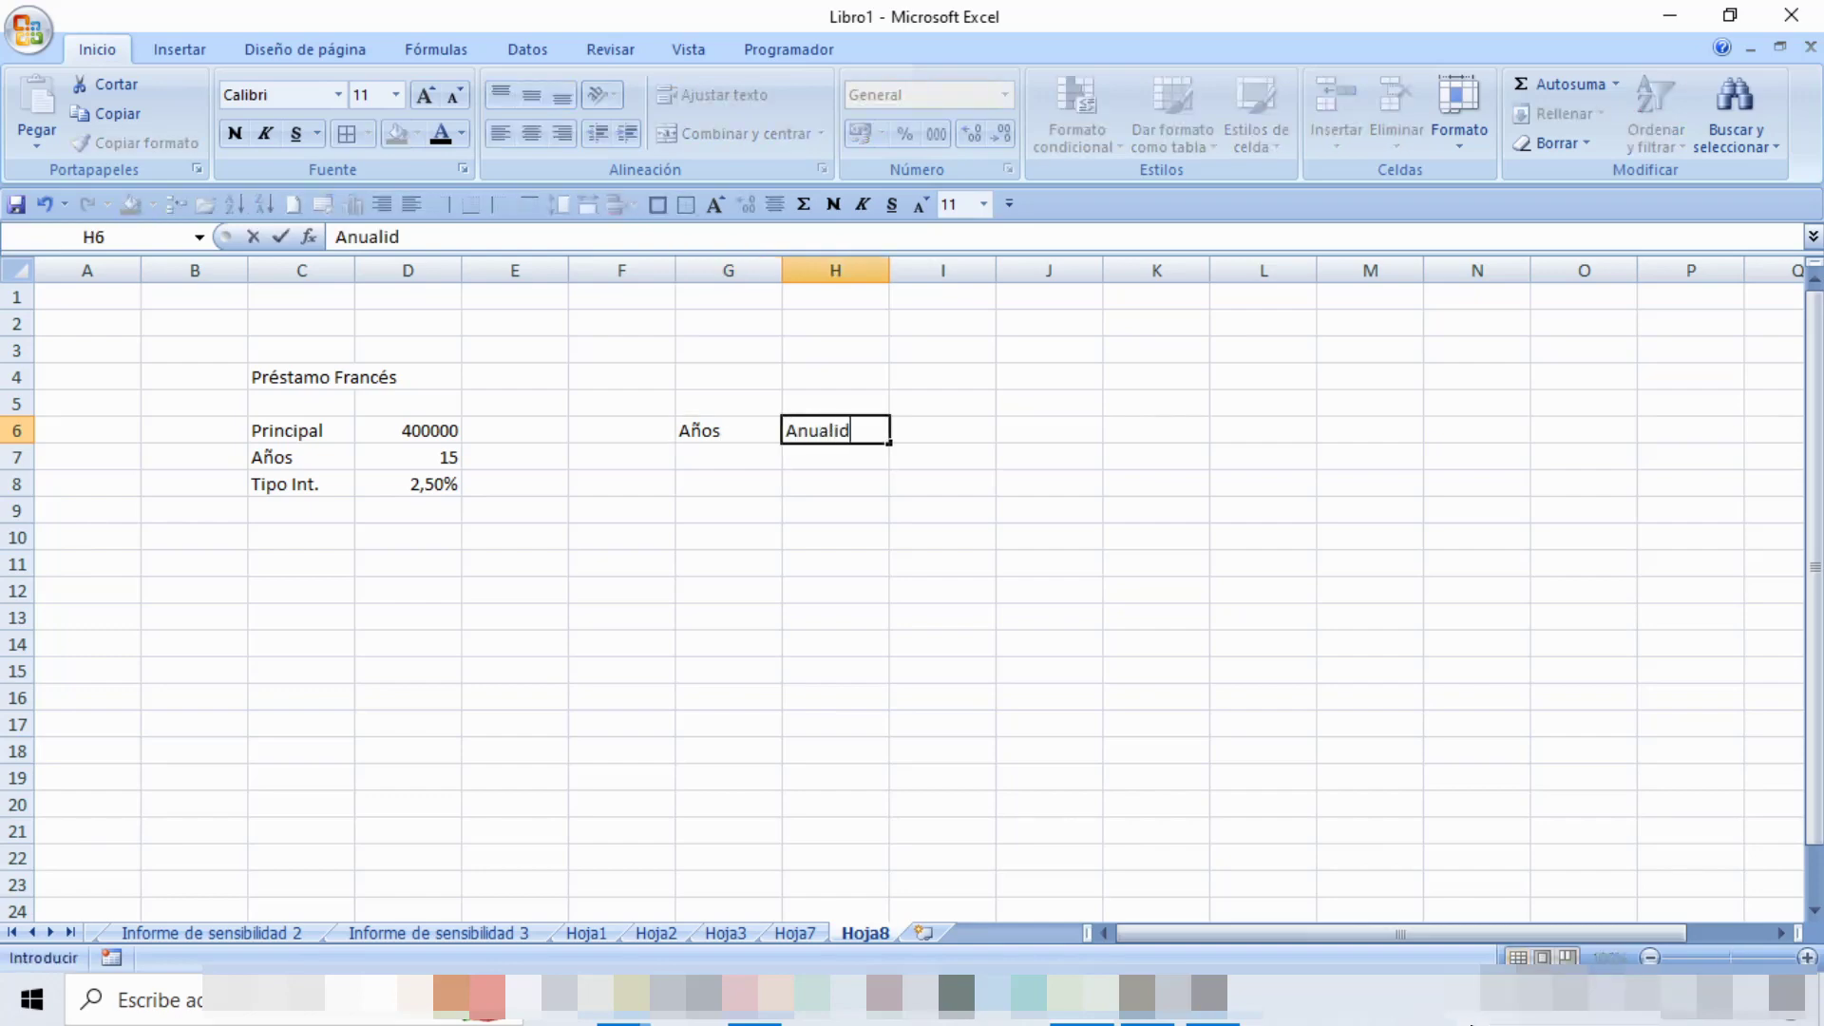
type("ad")
key("Tab")
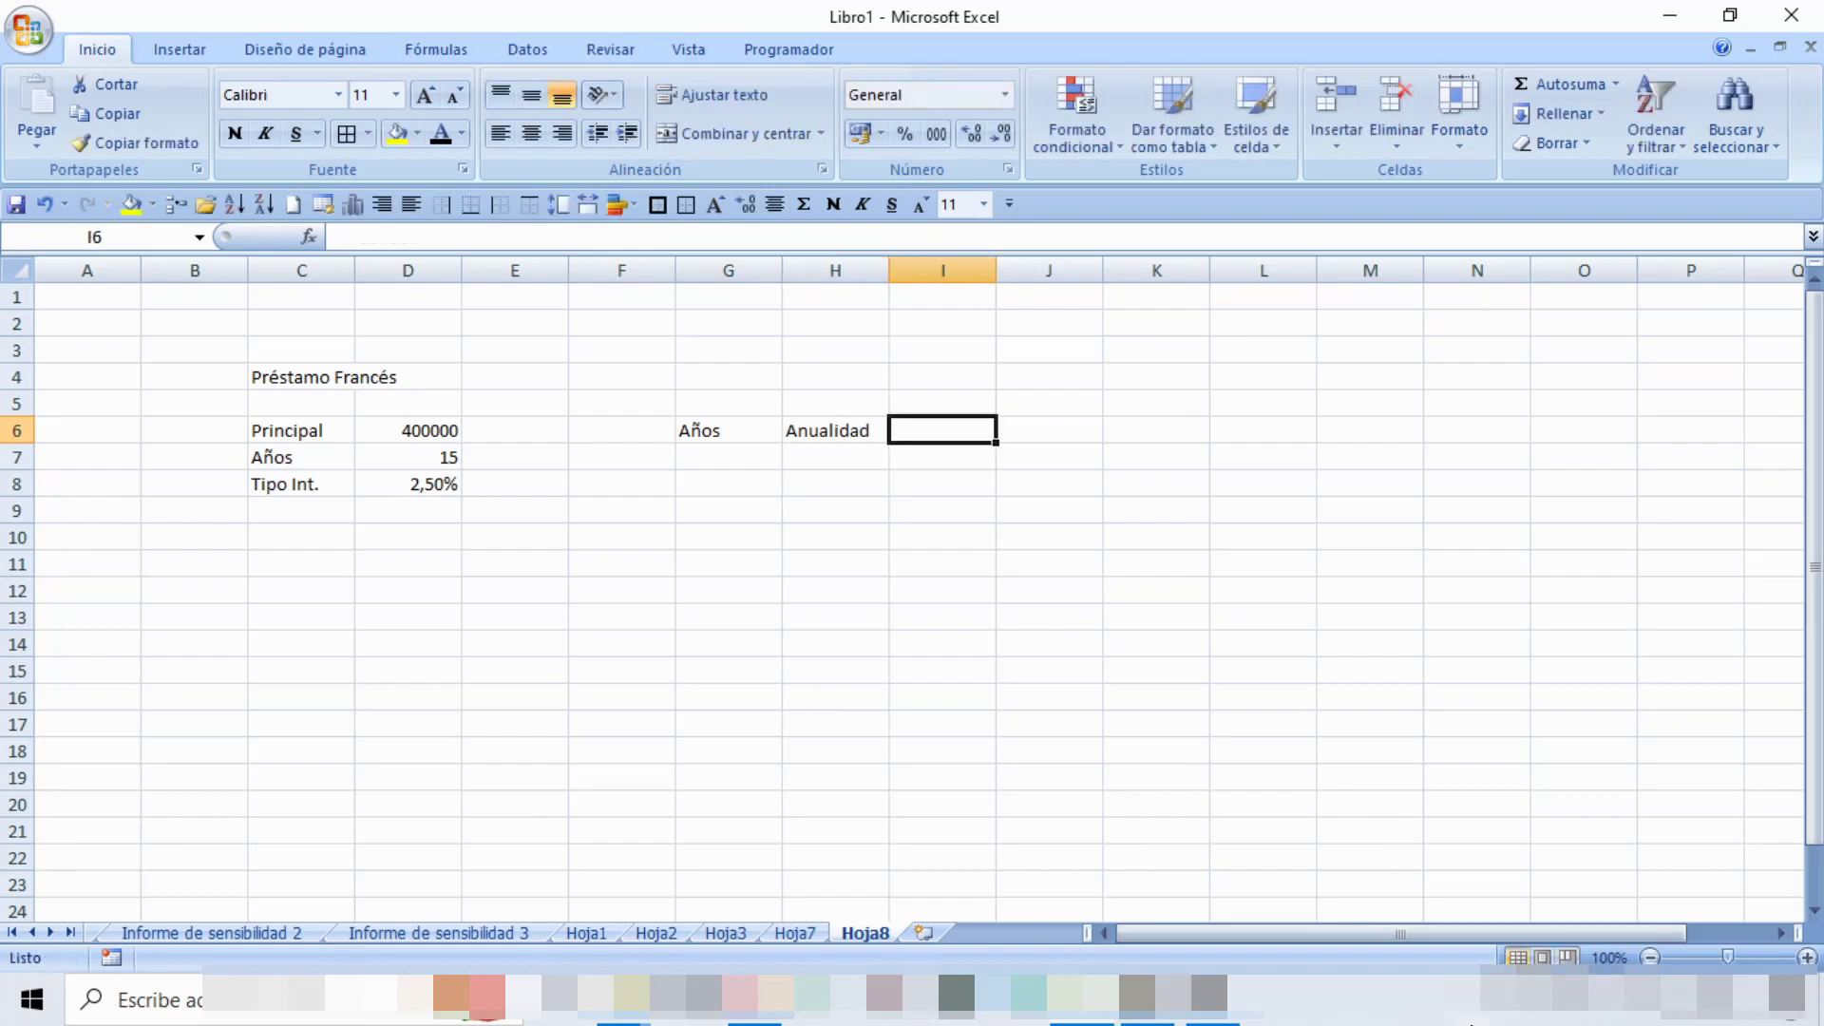
type("Intere")
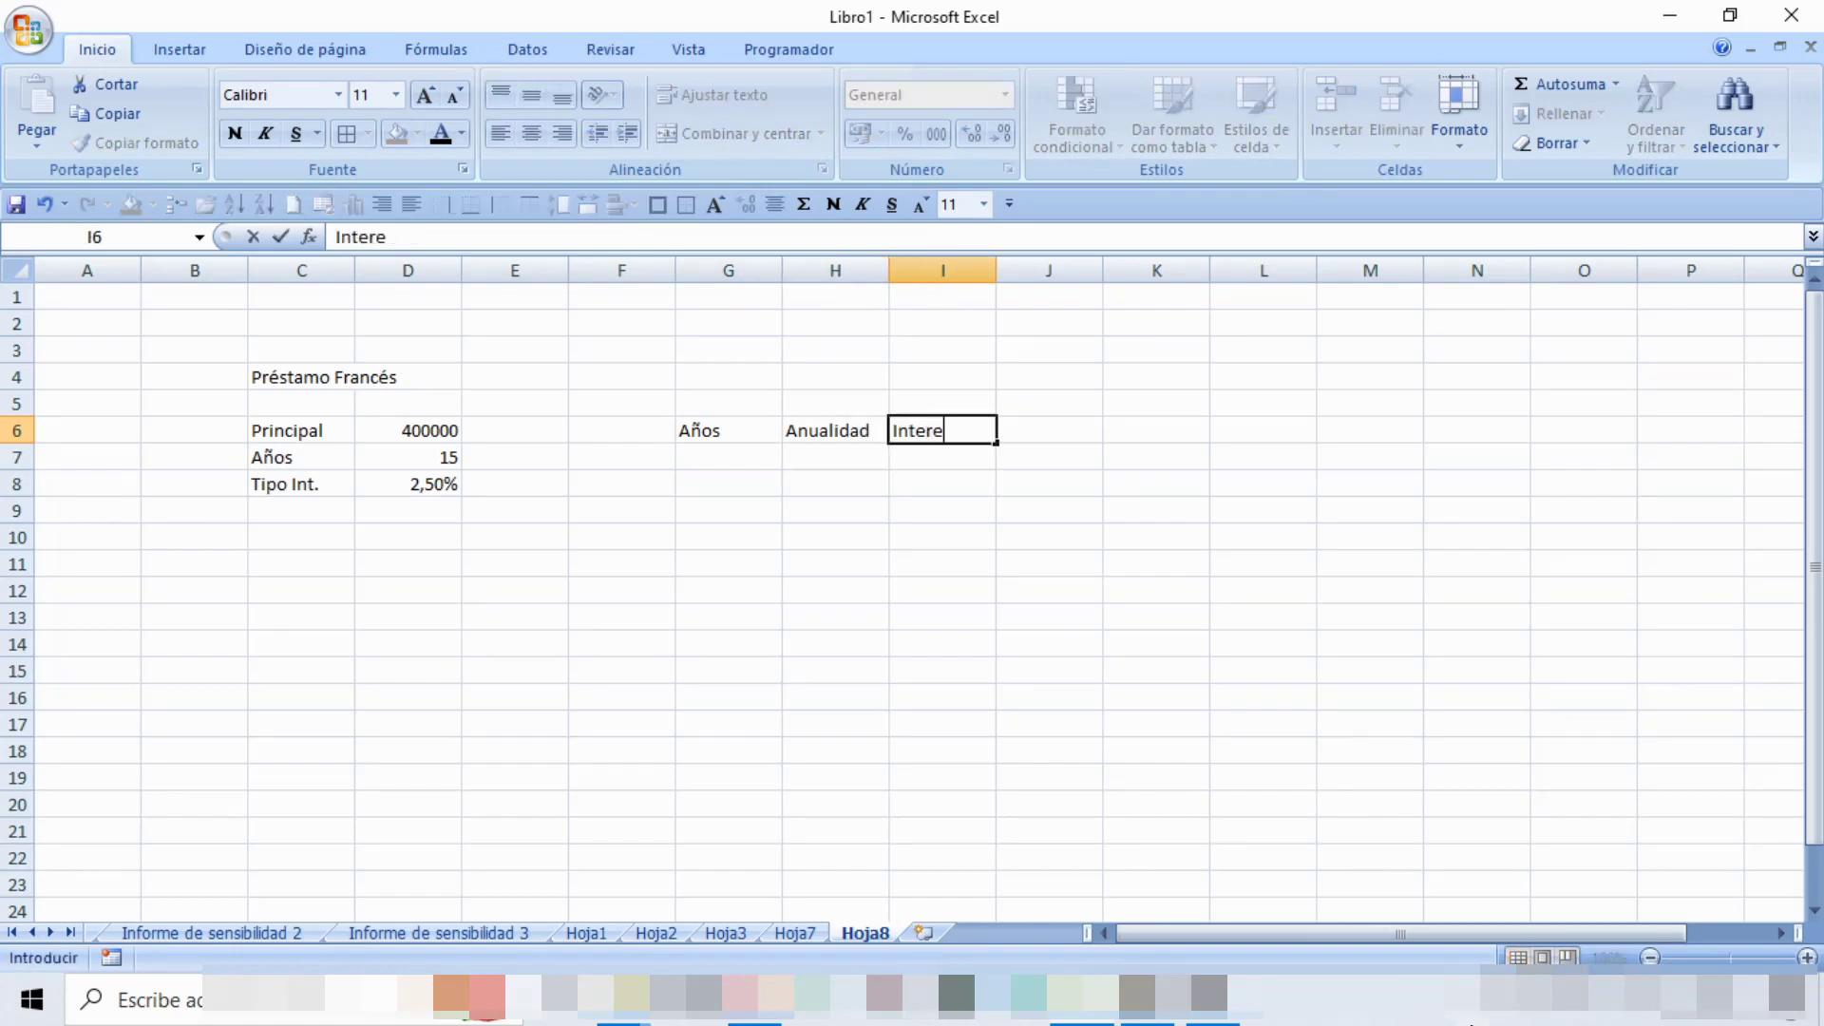
type("ses")
key("Tab")
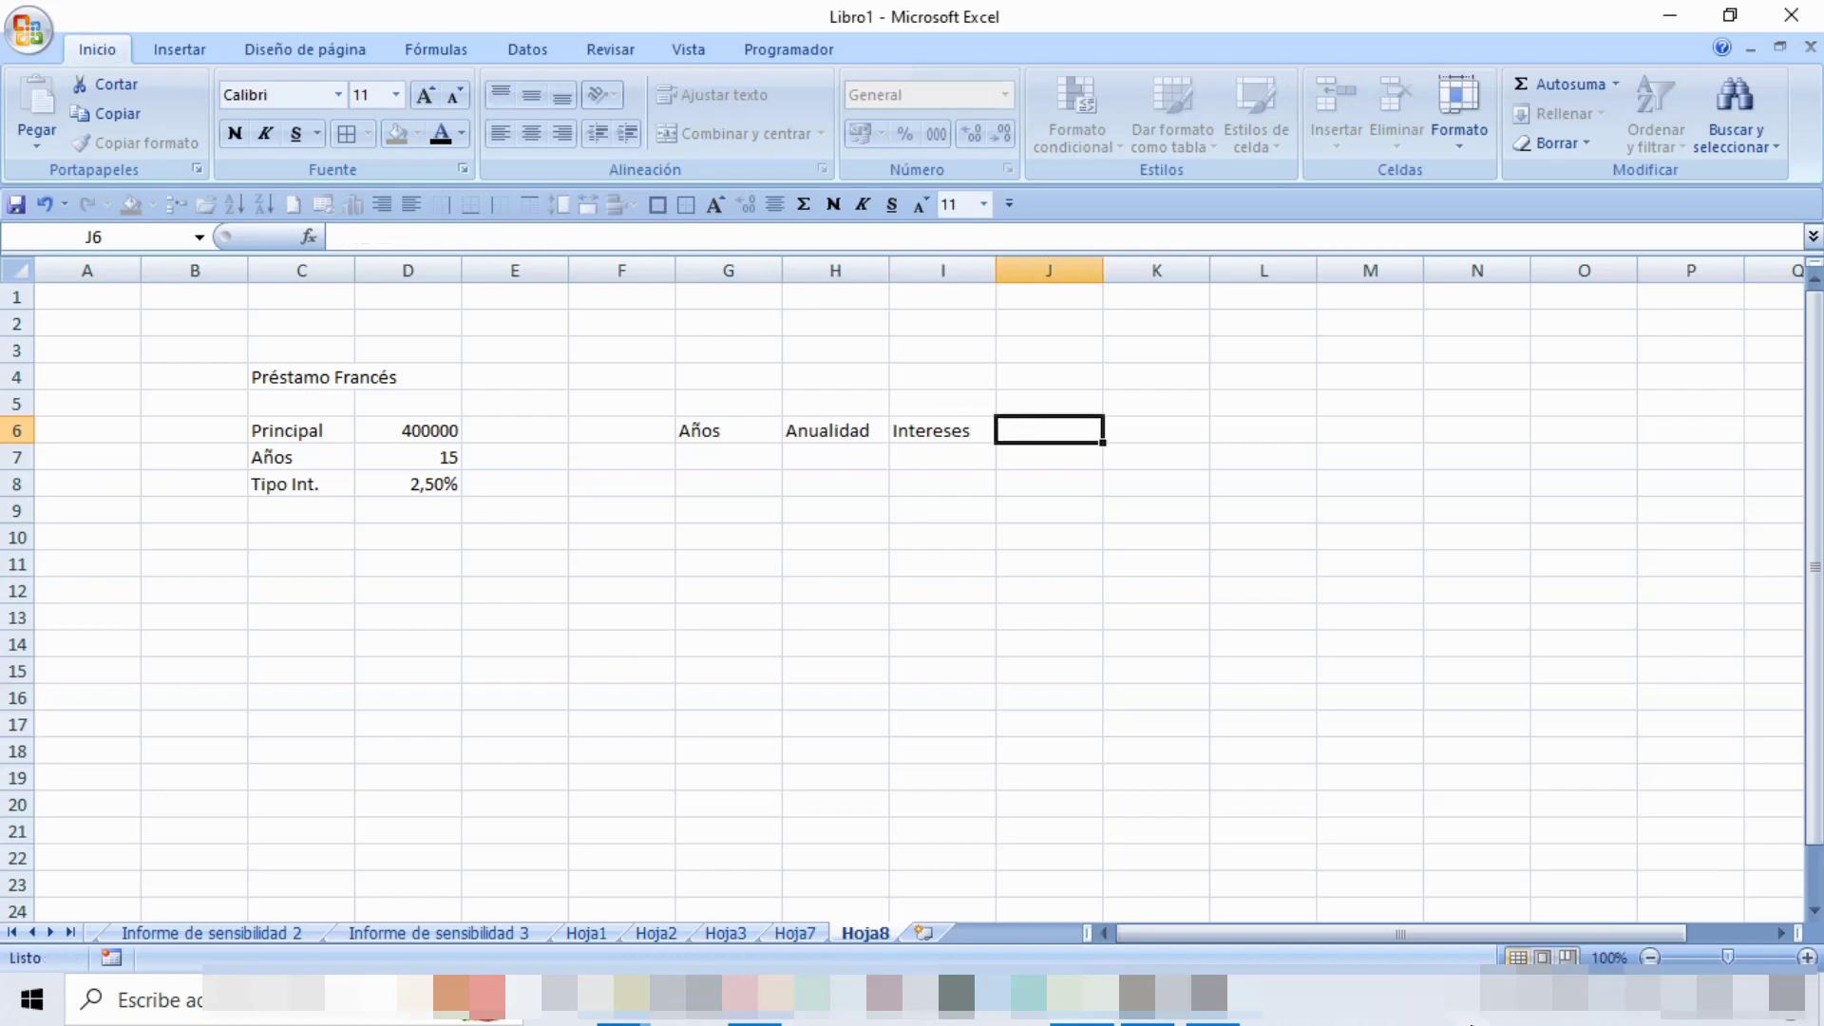
type("Amor")
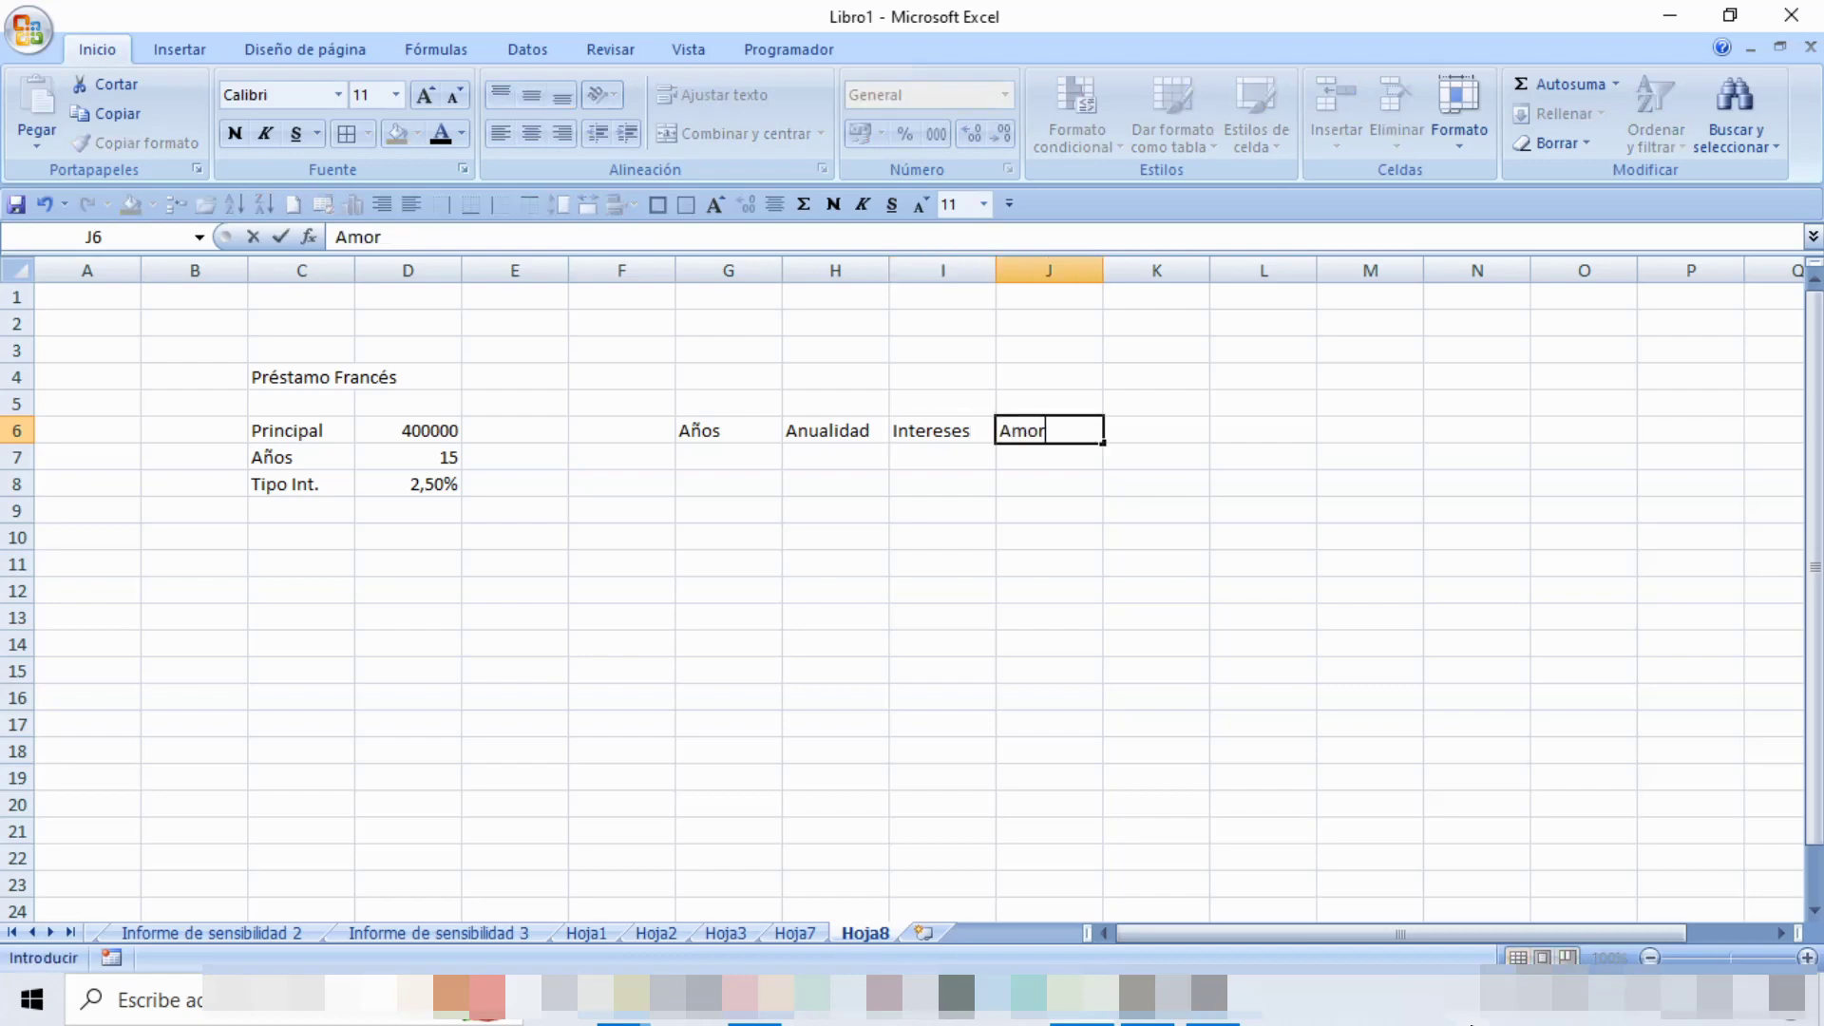
type("tizaci")
type("ón")
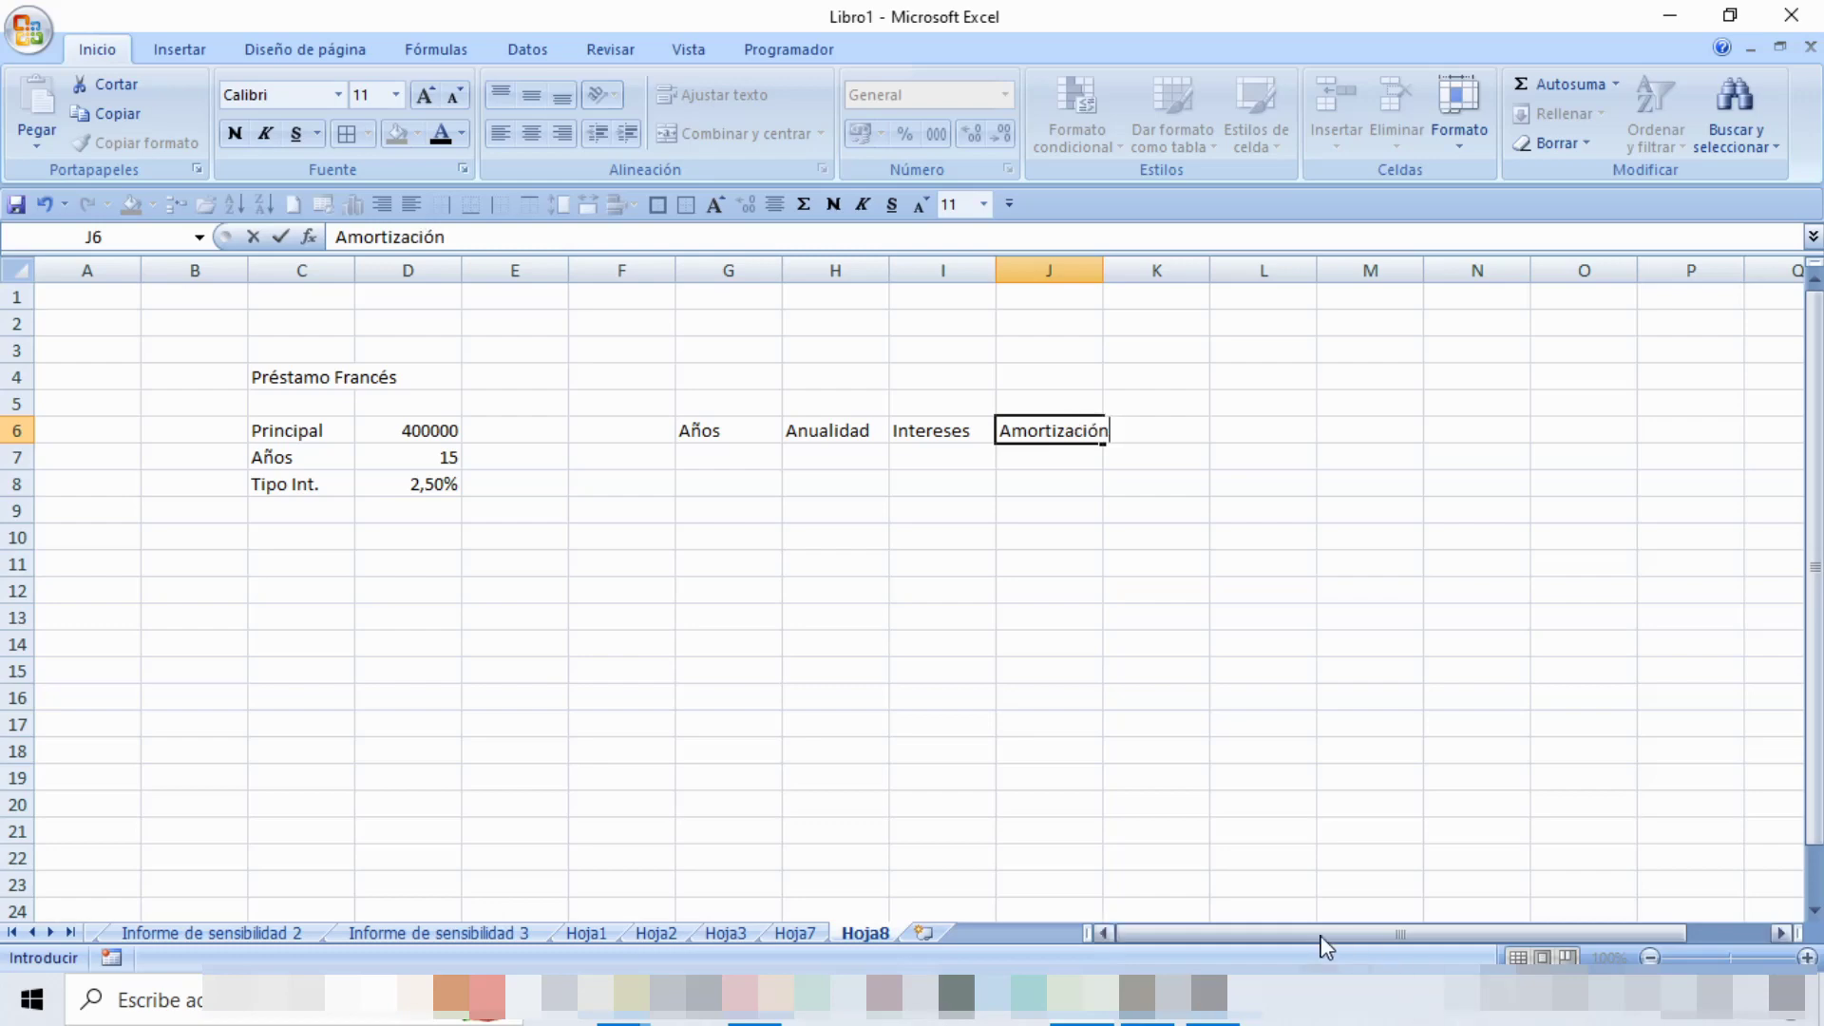
key("Return")
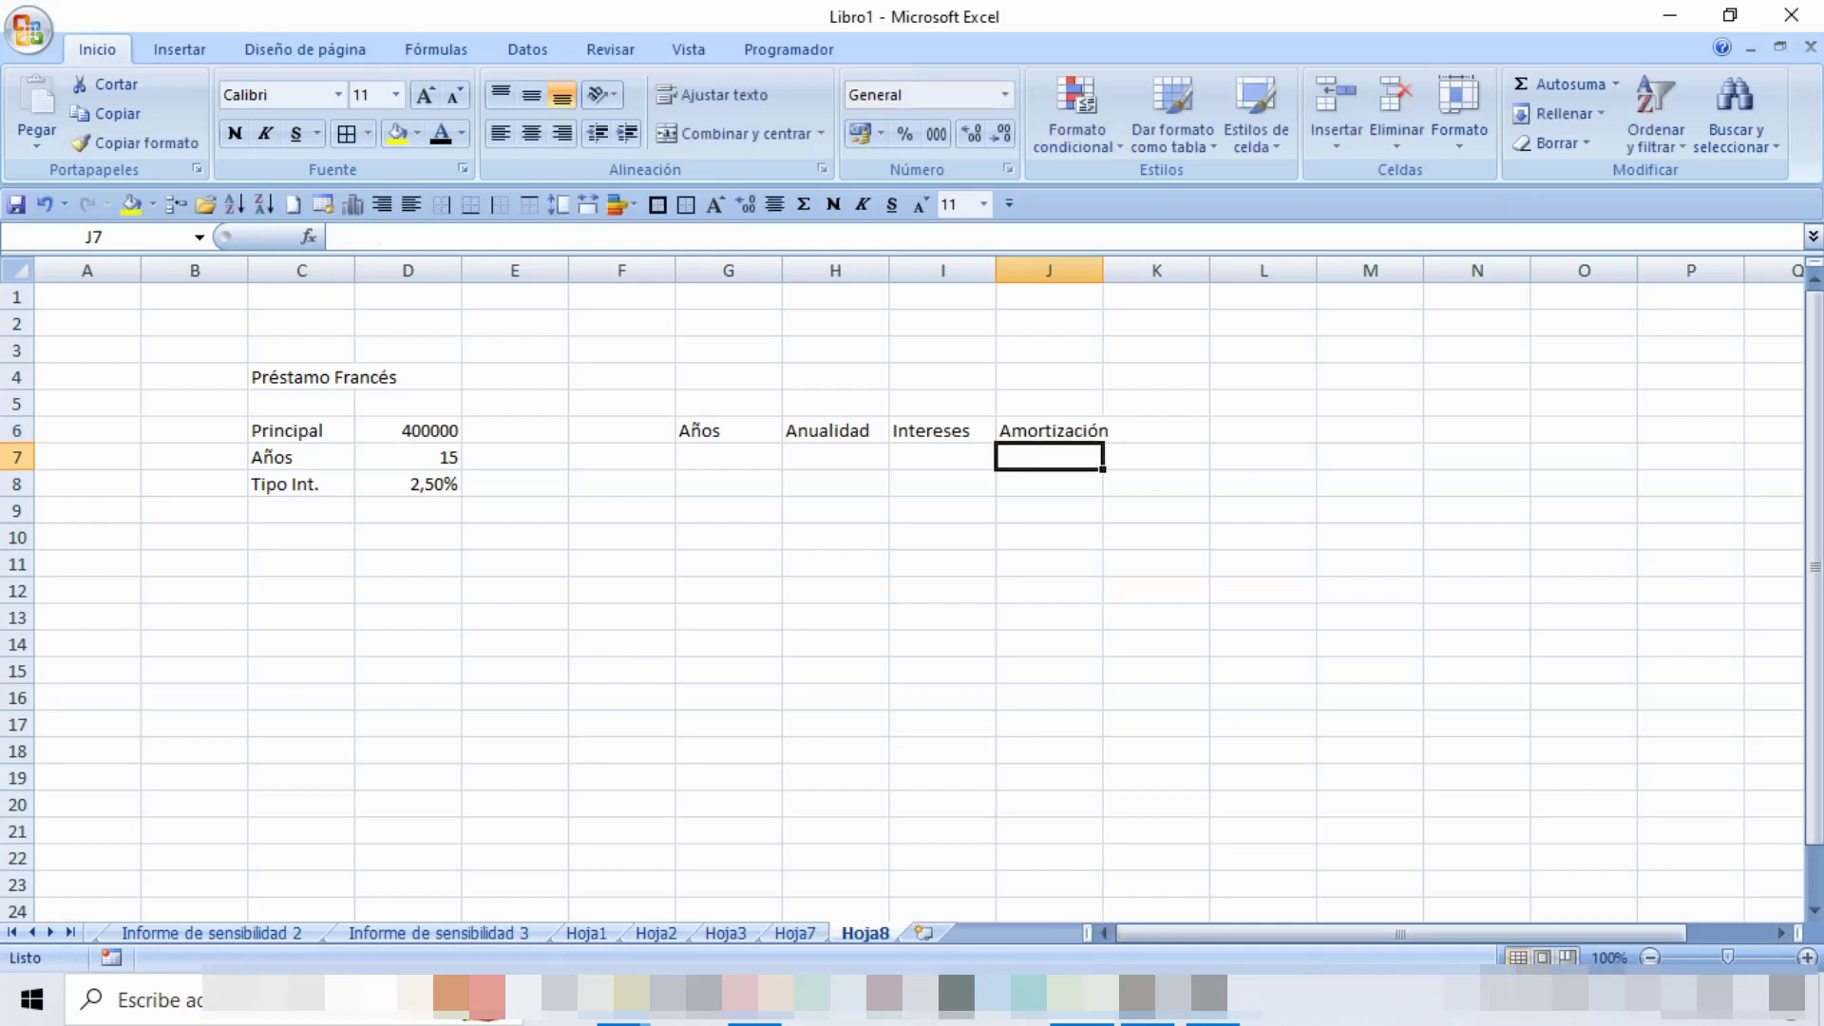
Widen column J, add Capital Pte. in K6 and Capital Amort in L6, and autofit column L.
left_click_drag(1106, 270, 1116, 270)
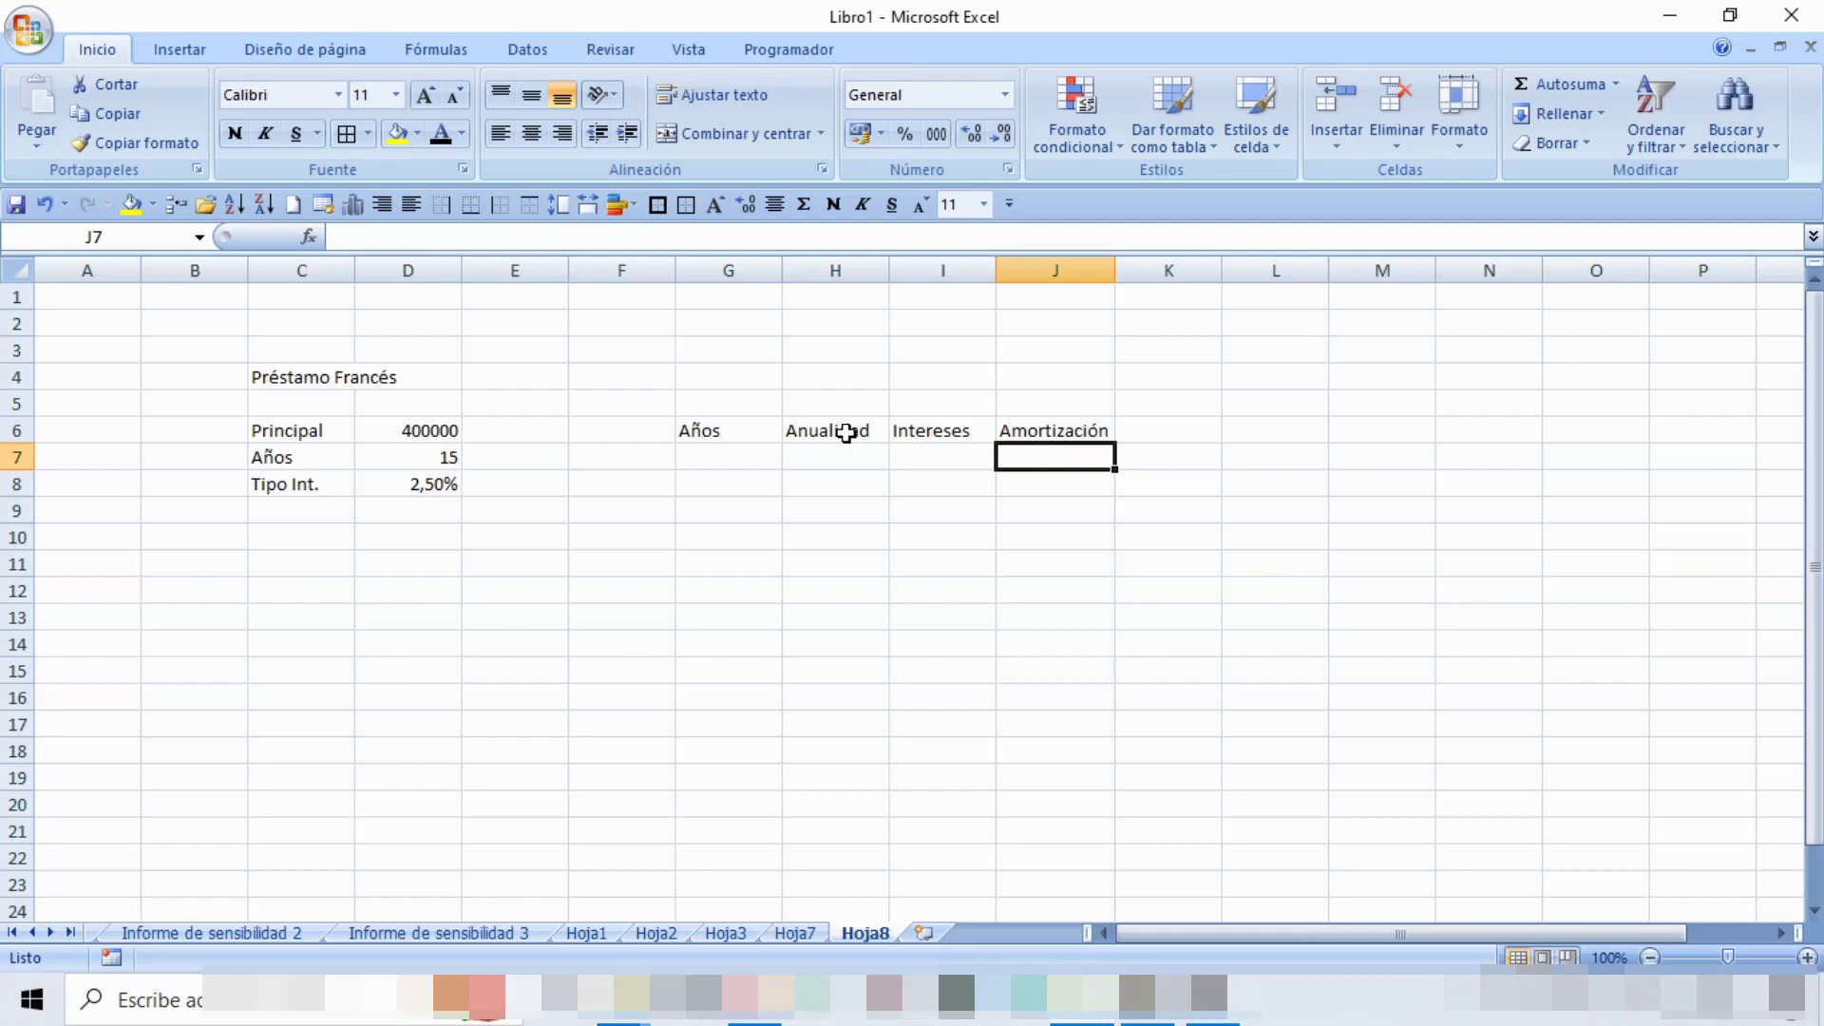
left_click(1194, 433)
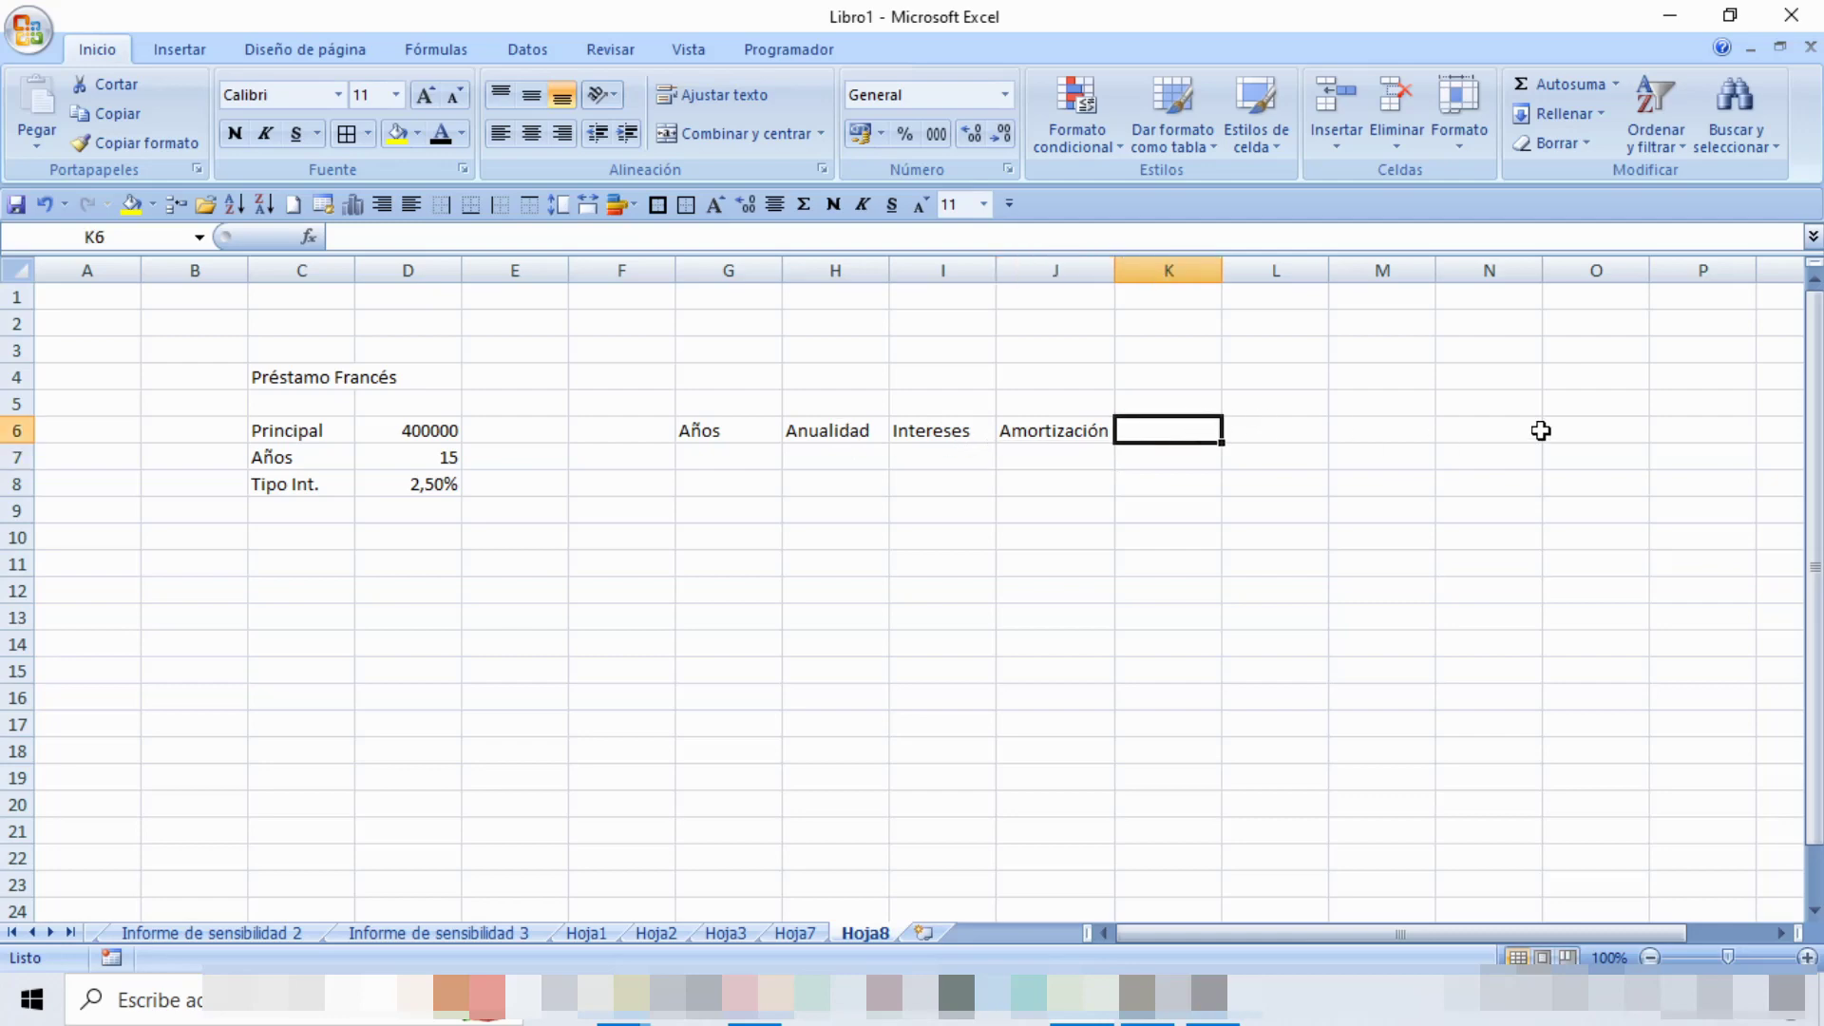
type("Capi")
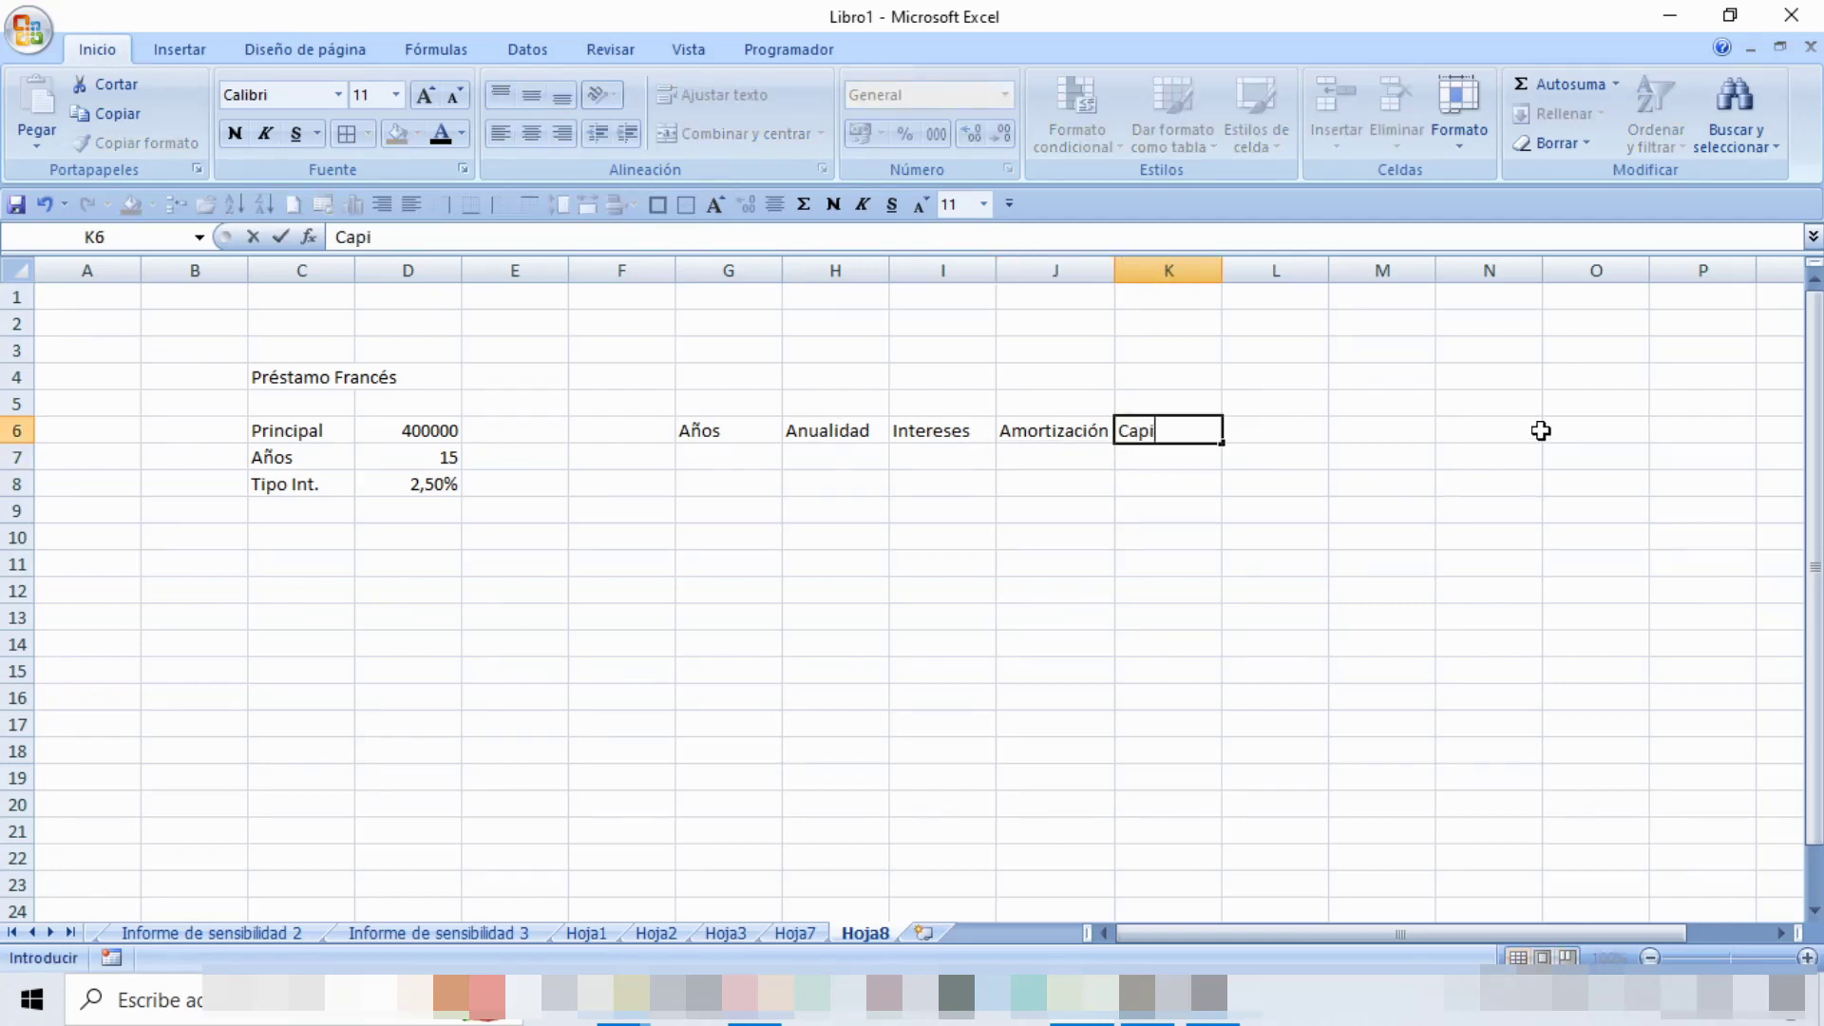
type("tal P")
type("te")
type(".")
key("Return")
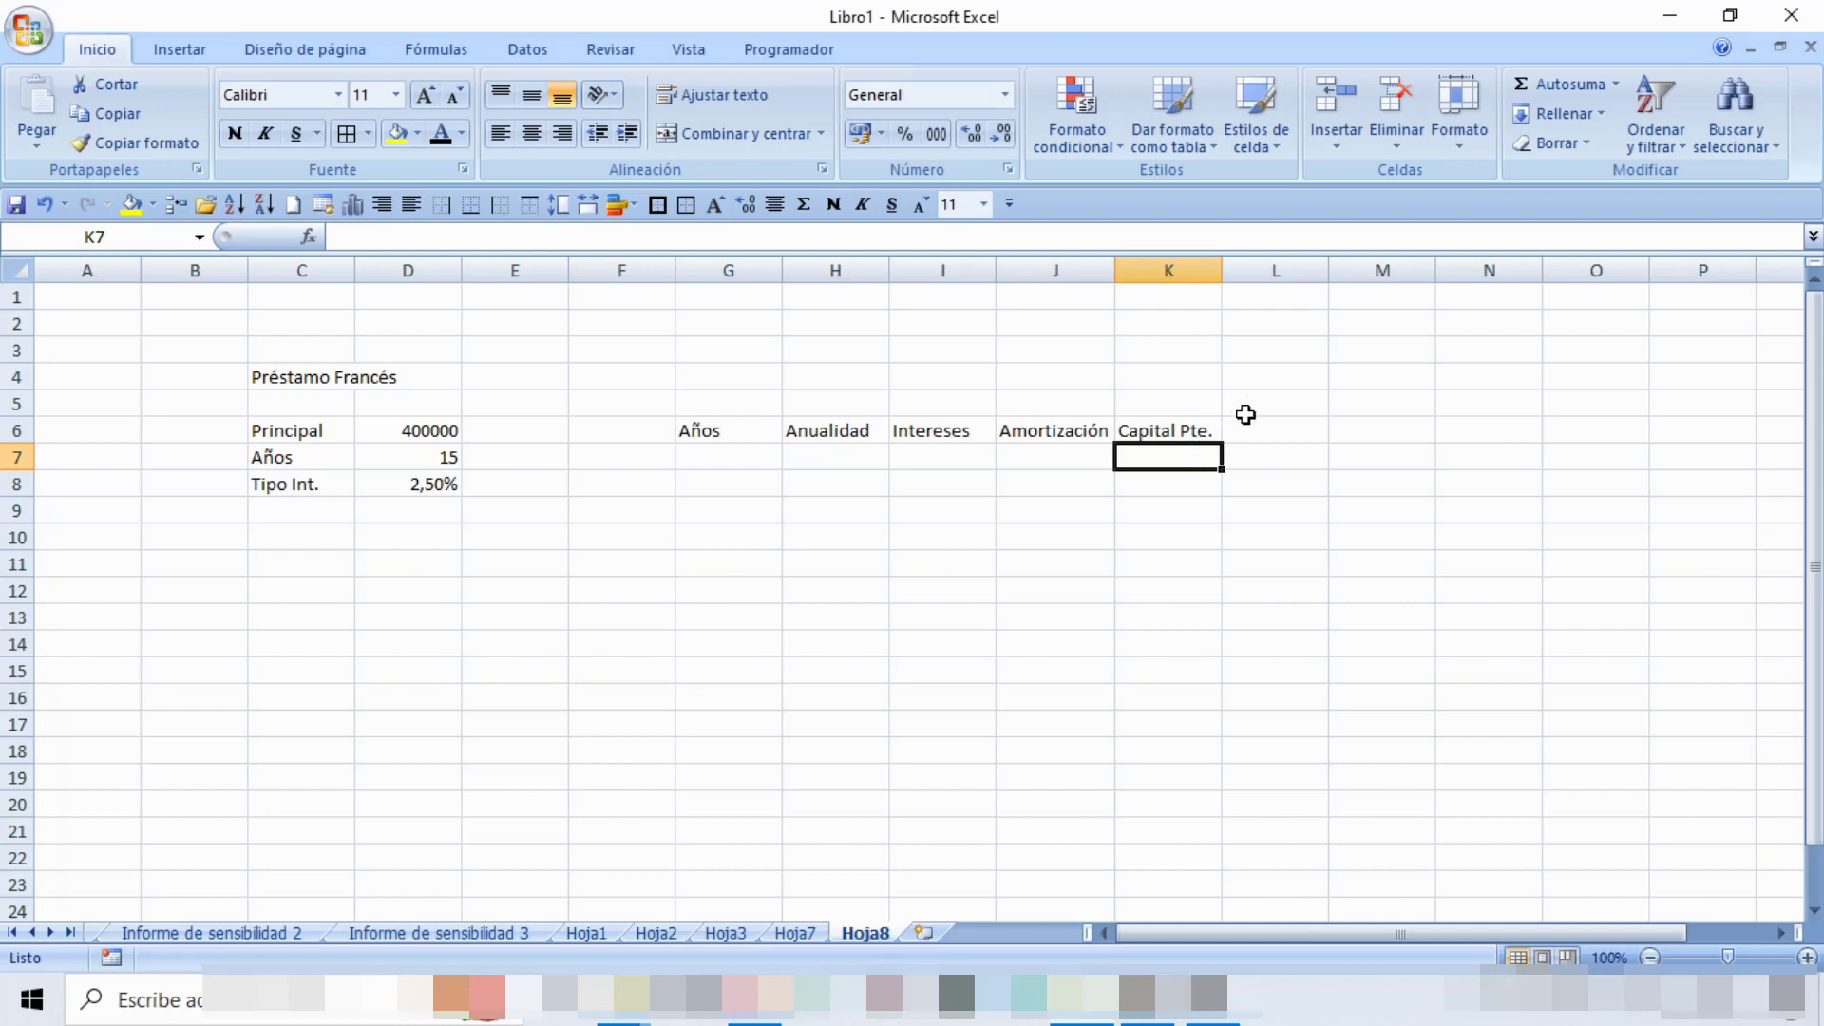
left_click(1281, 432)
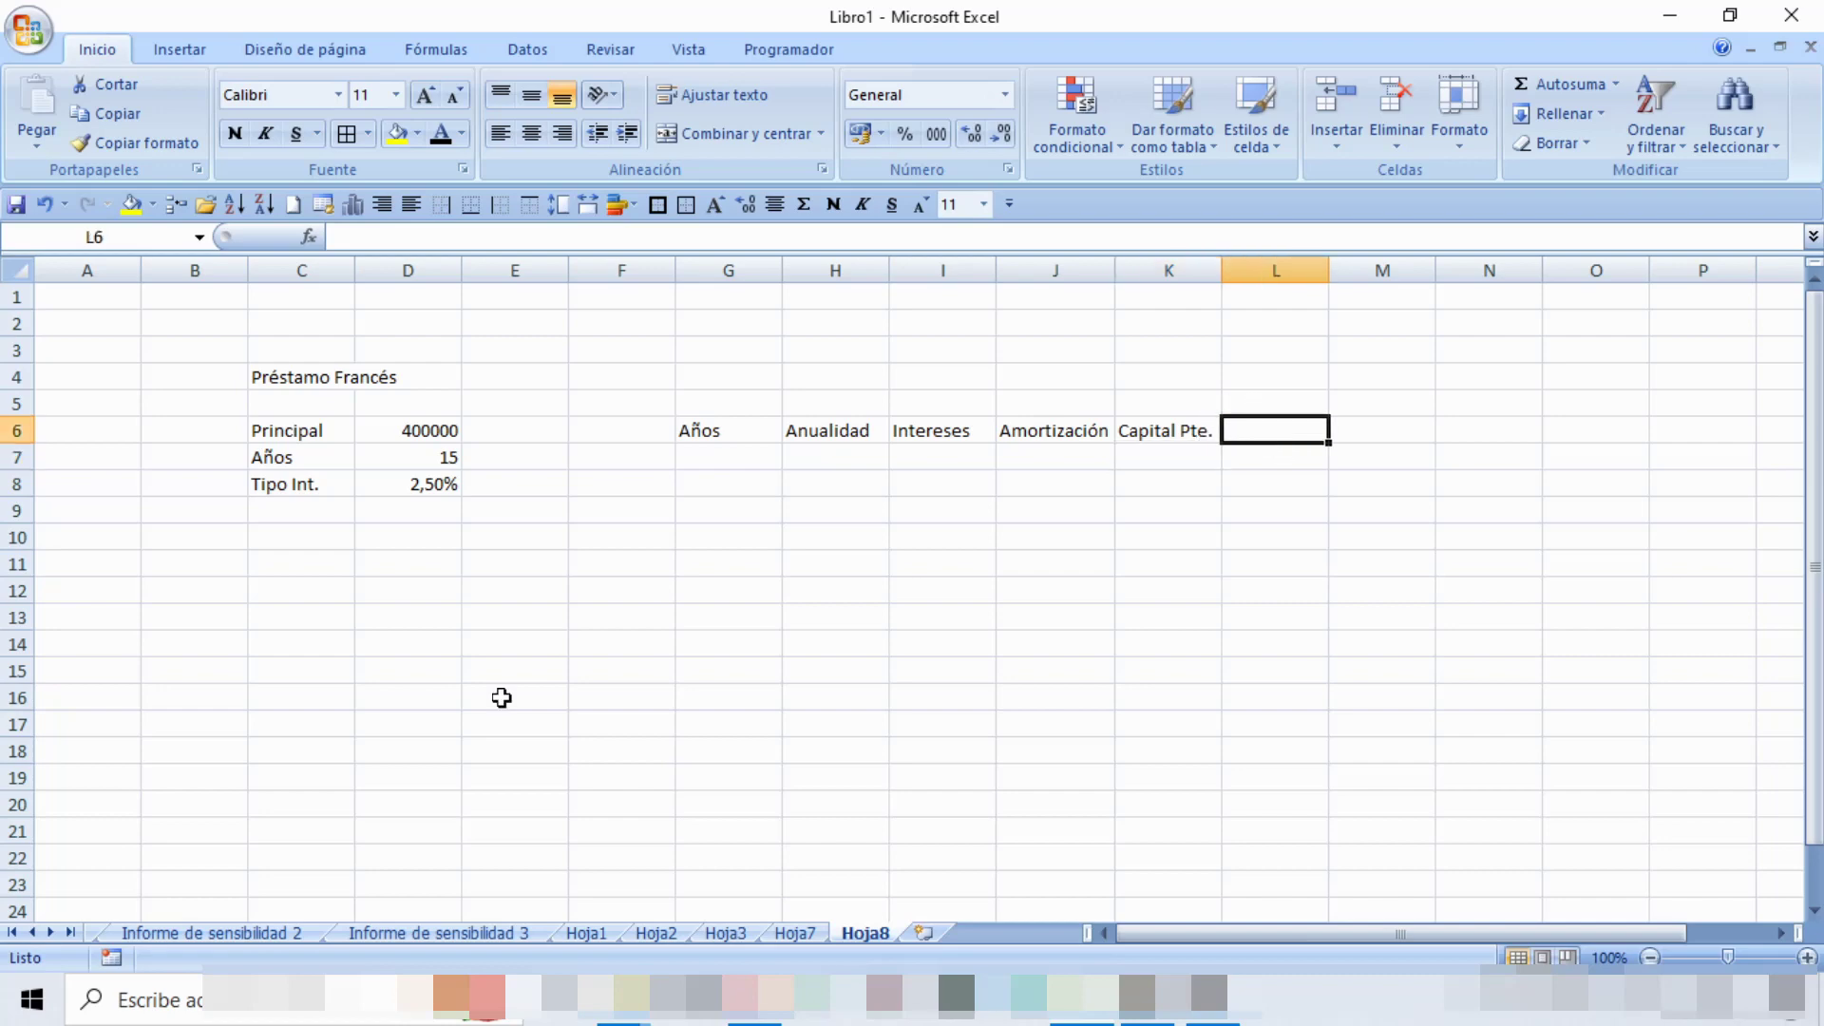
type("Ca")
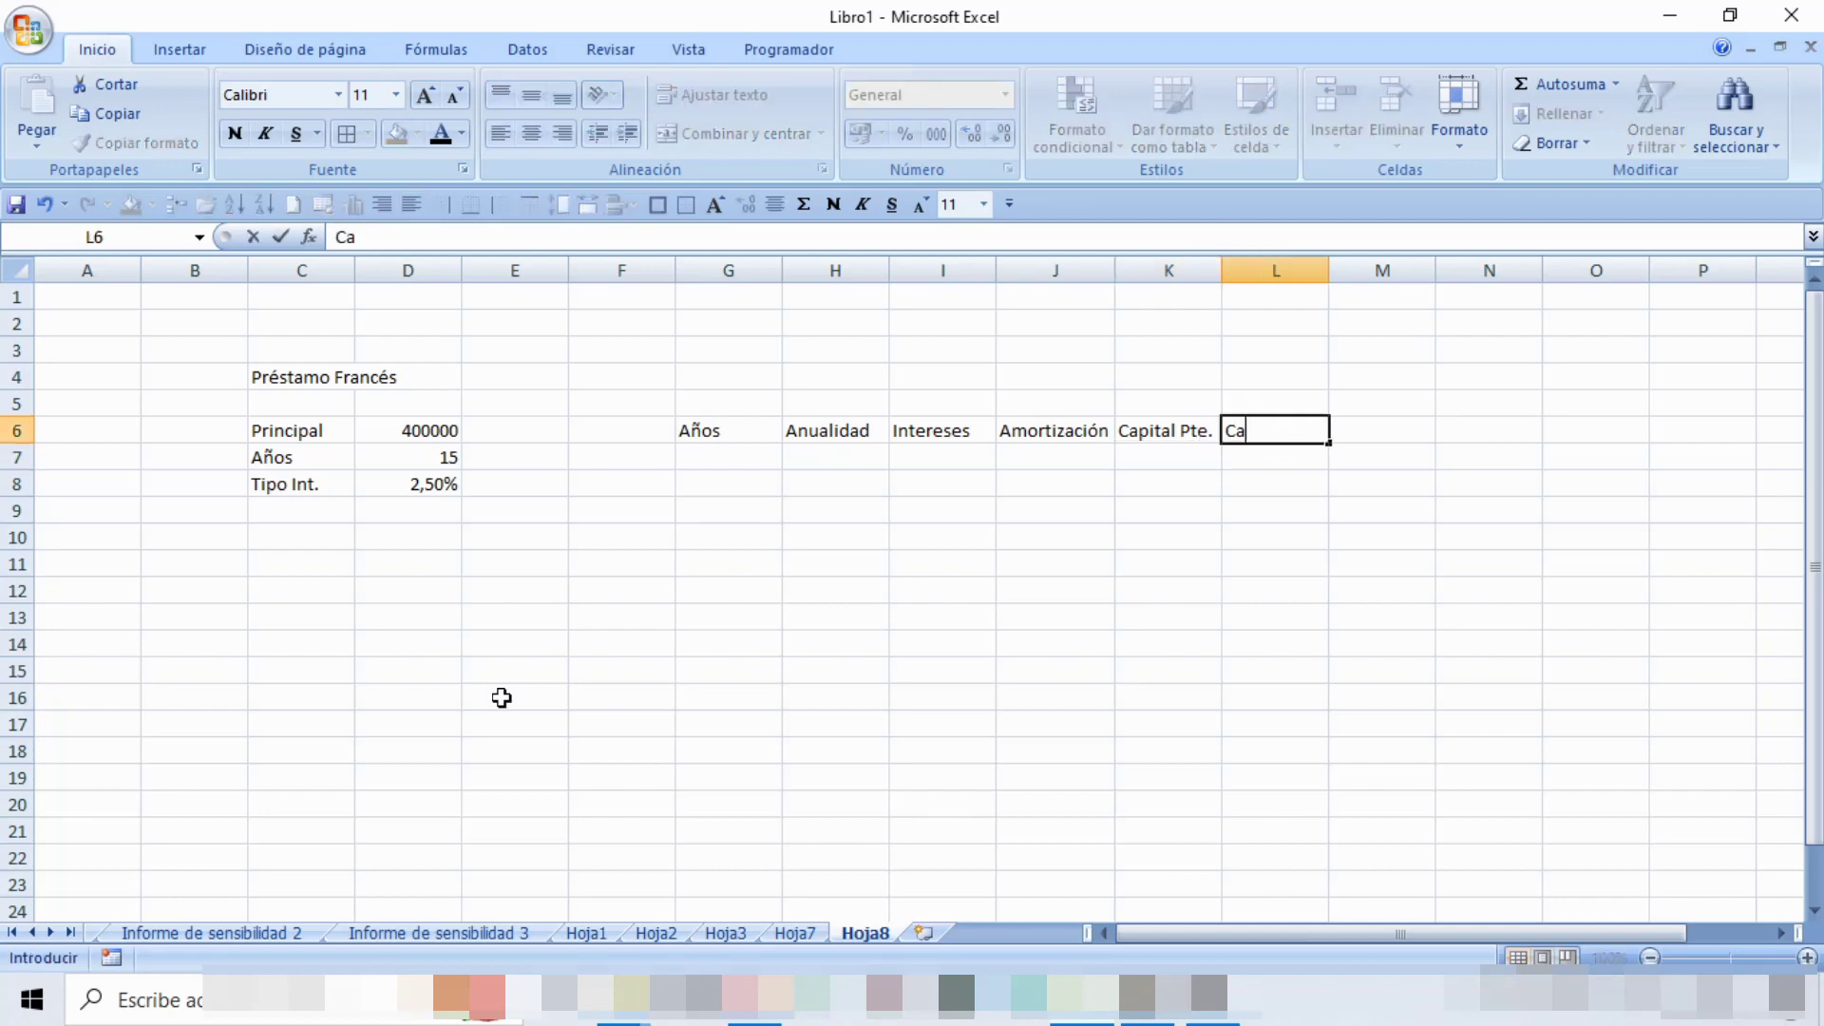
type("pital ")
type("Amor")
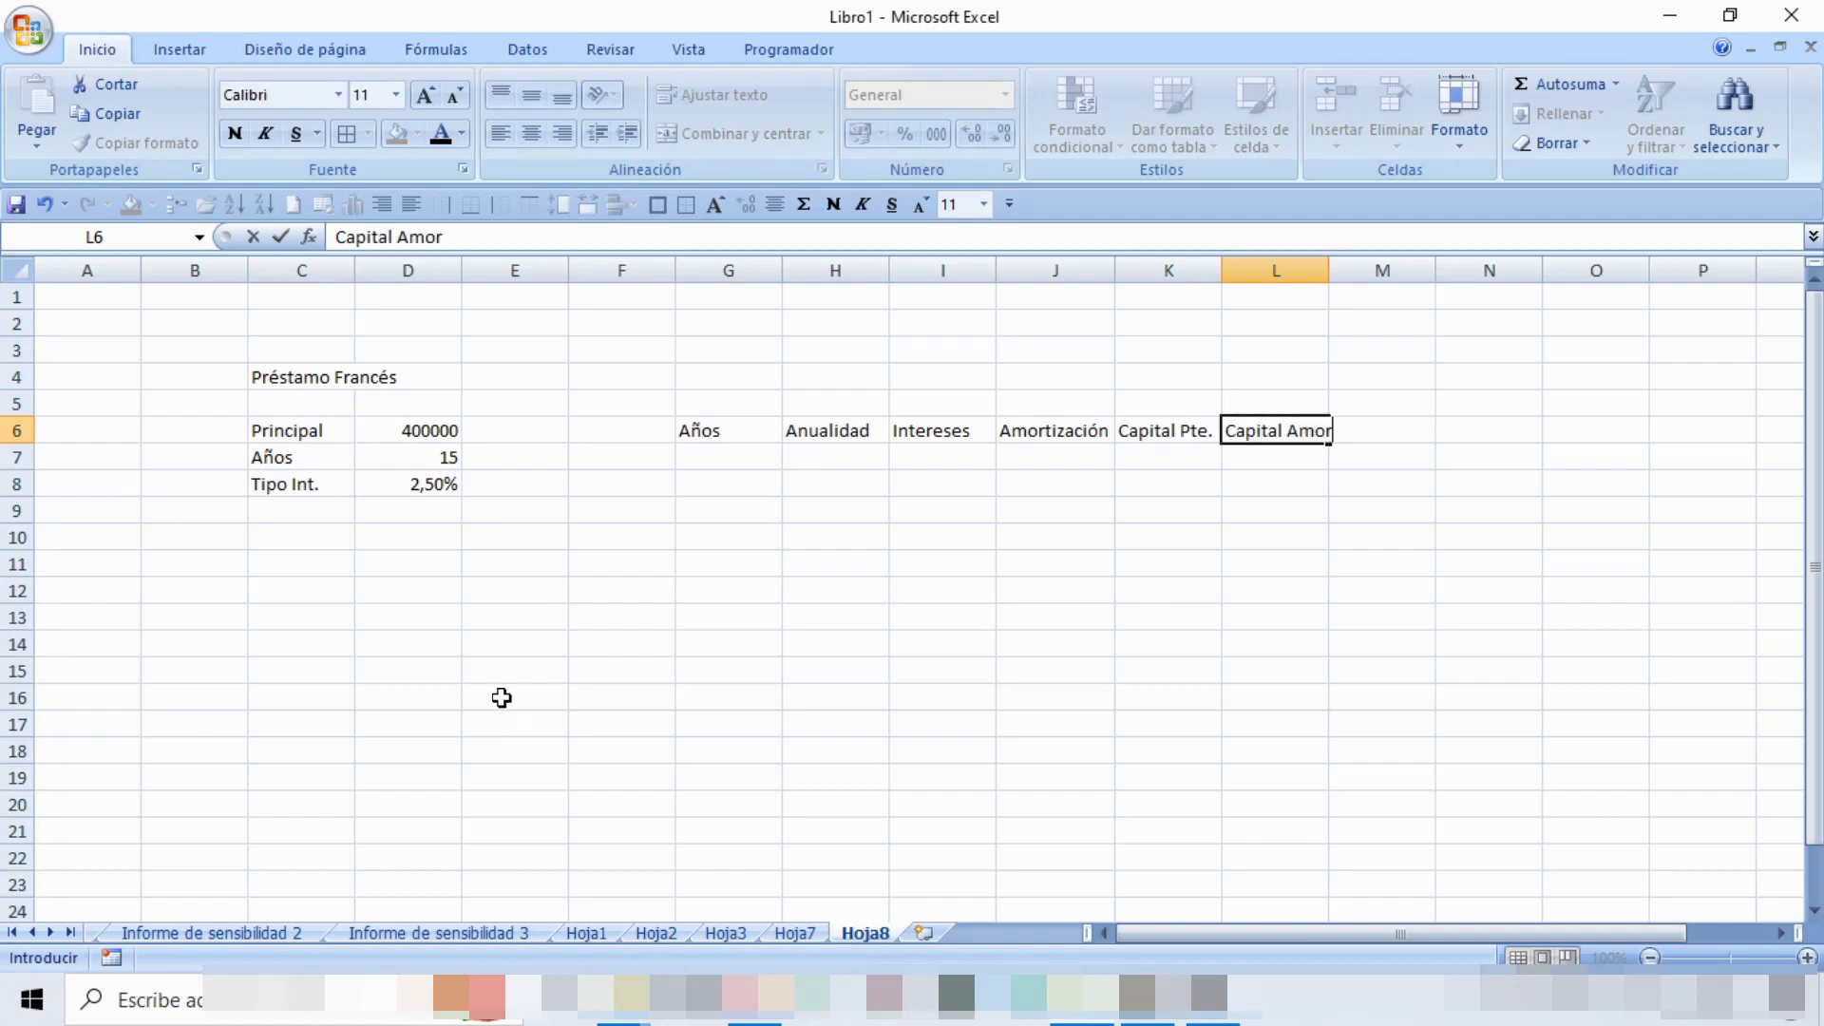
type("t")
key("Return")
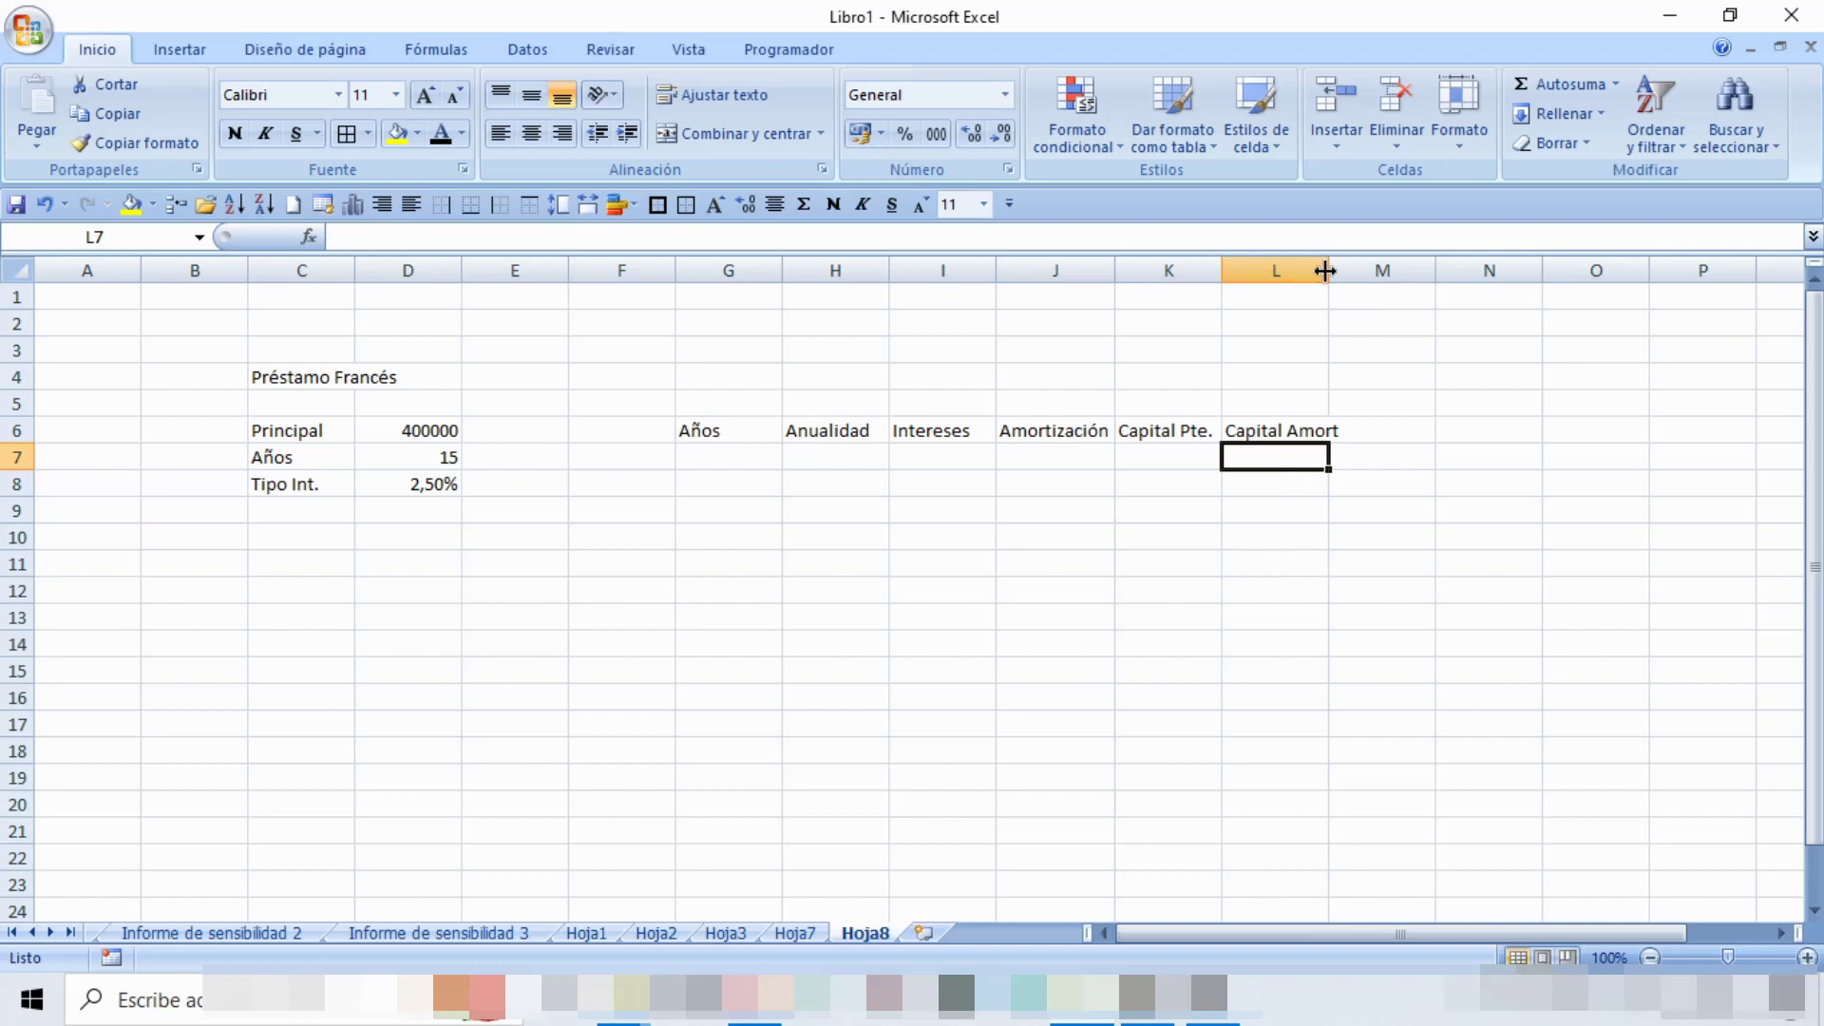
double_click(1328, 269)
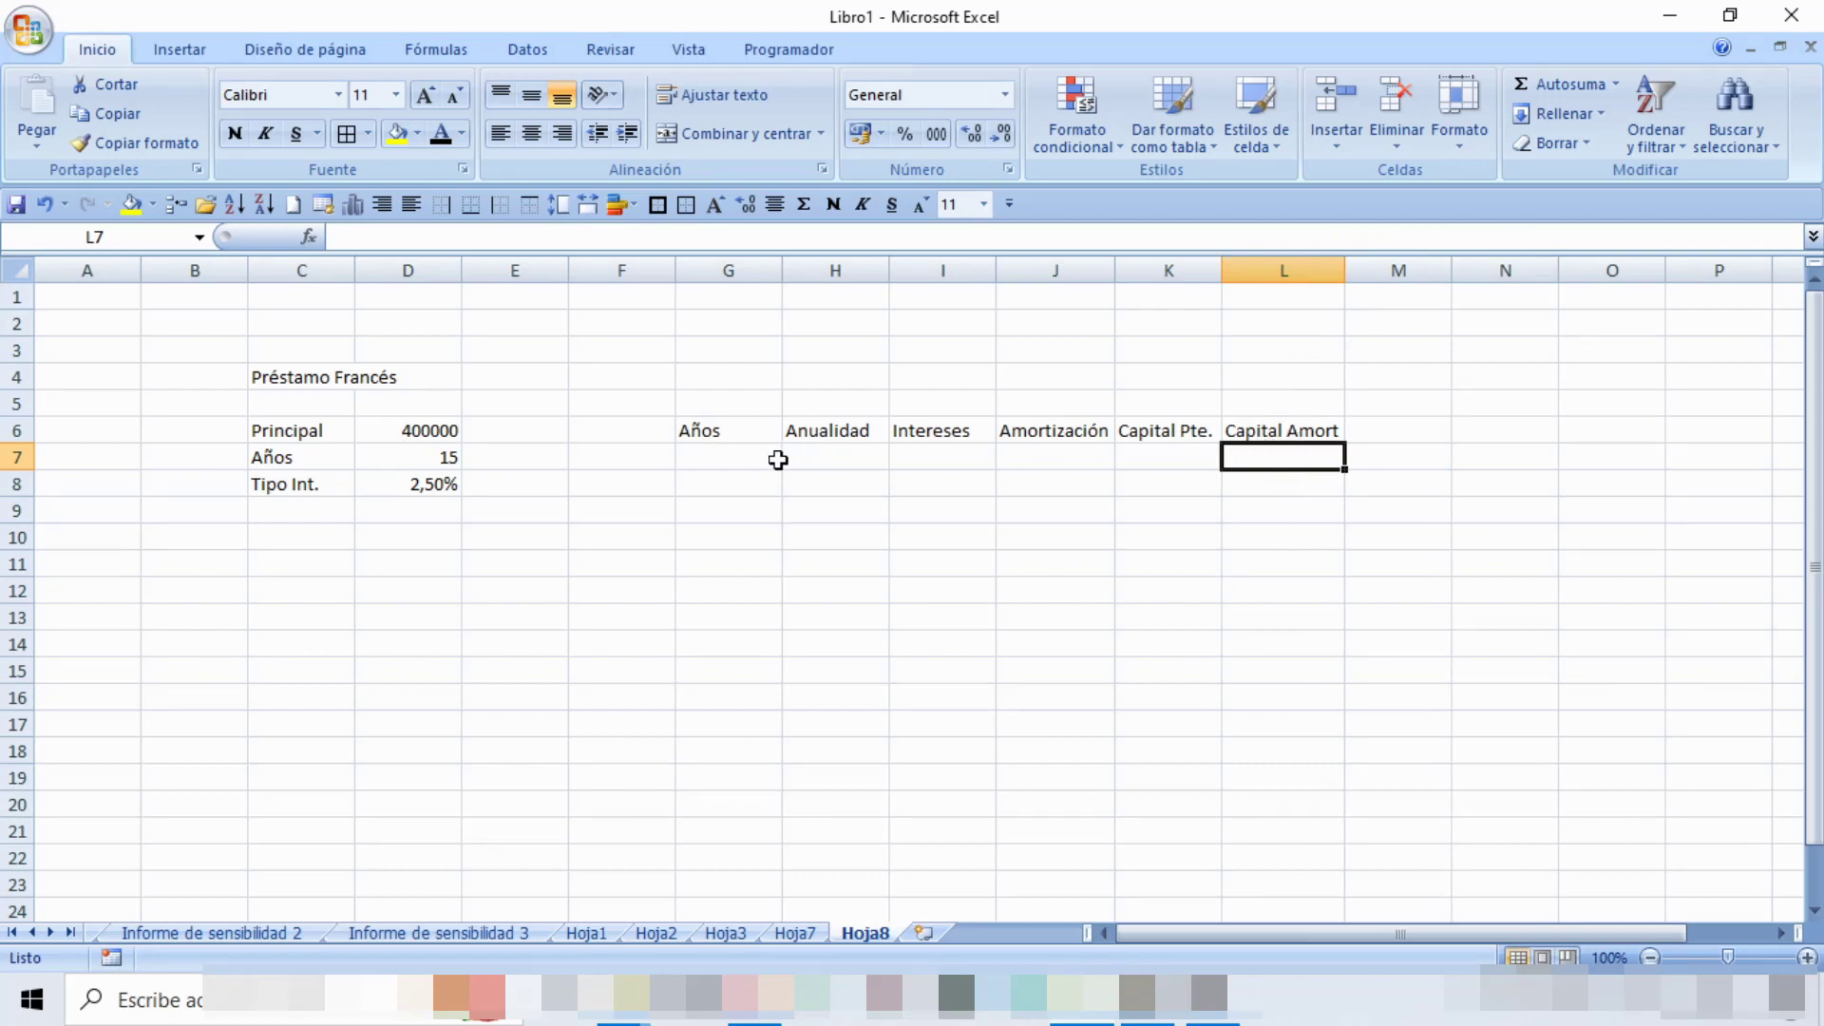
Enter 0 in G7 as the first year.
left_click(738, 459)
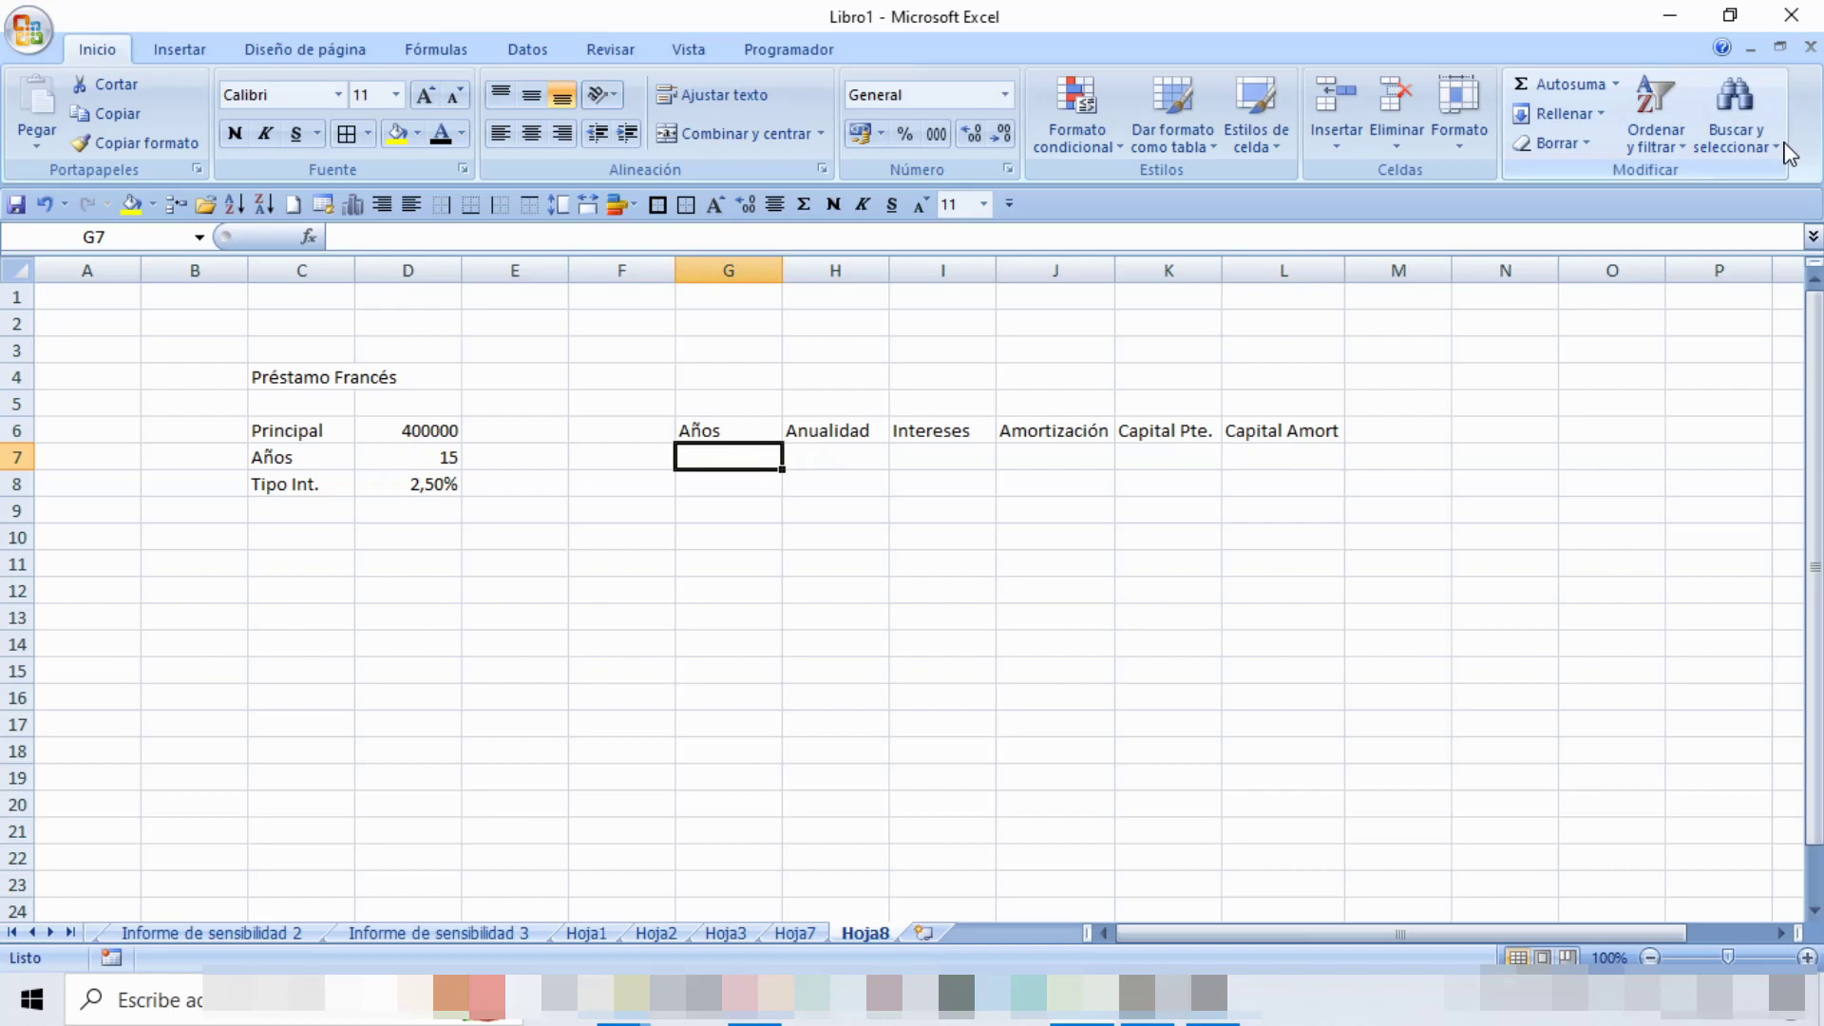
type("0")
key("Return")
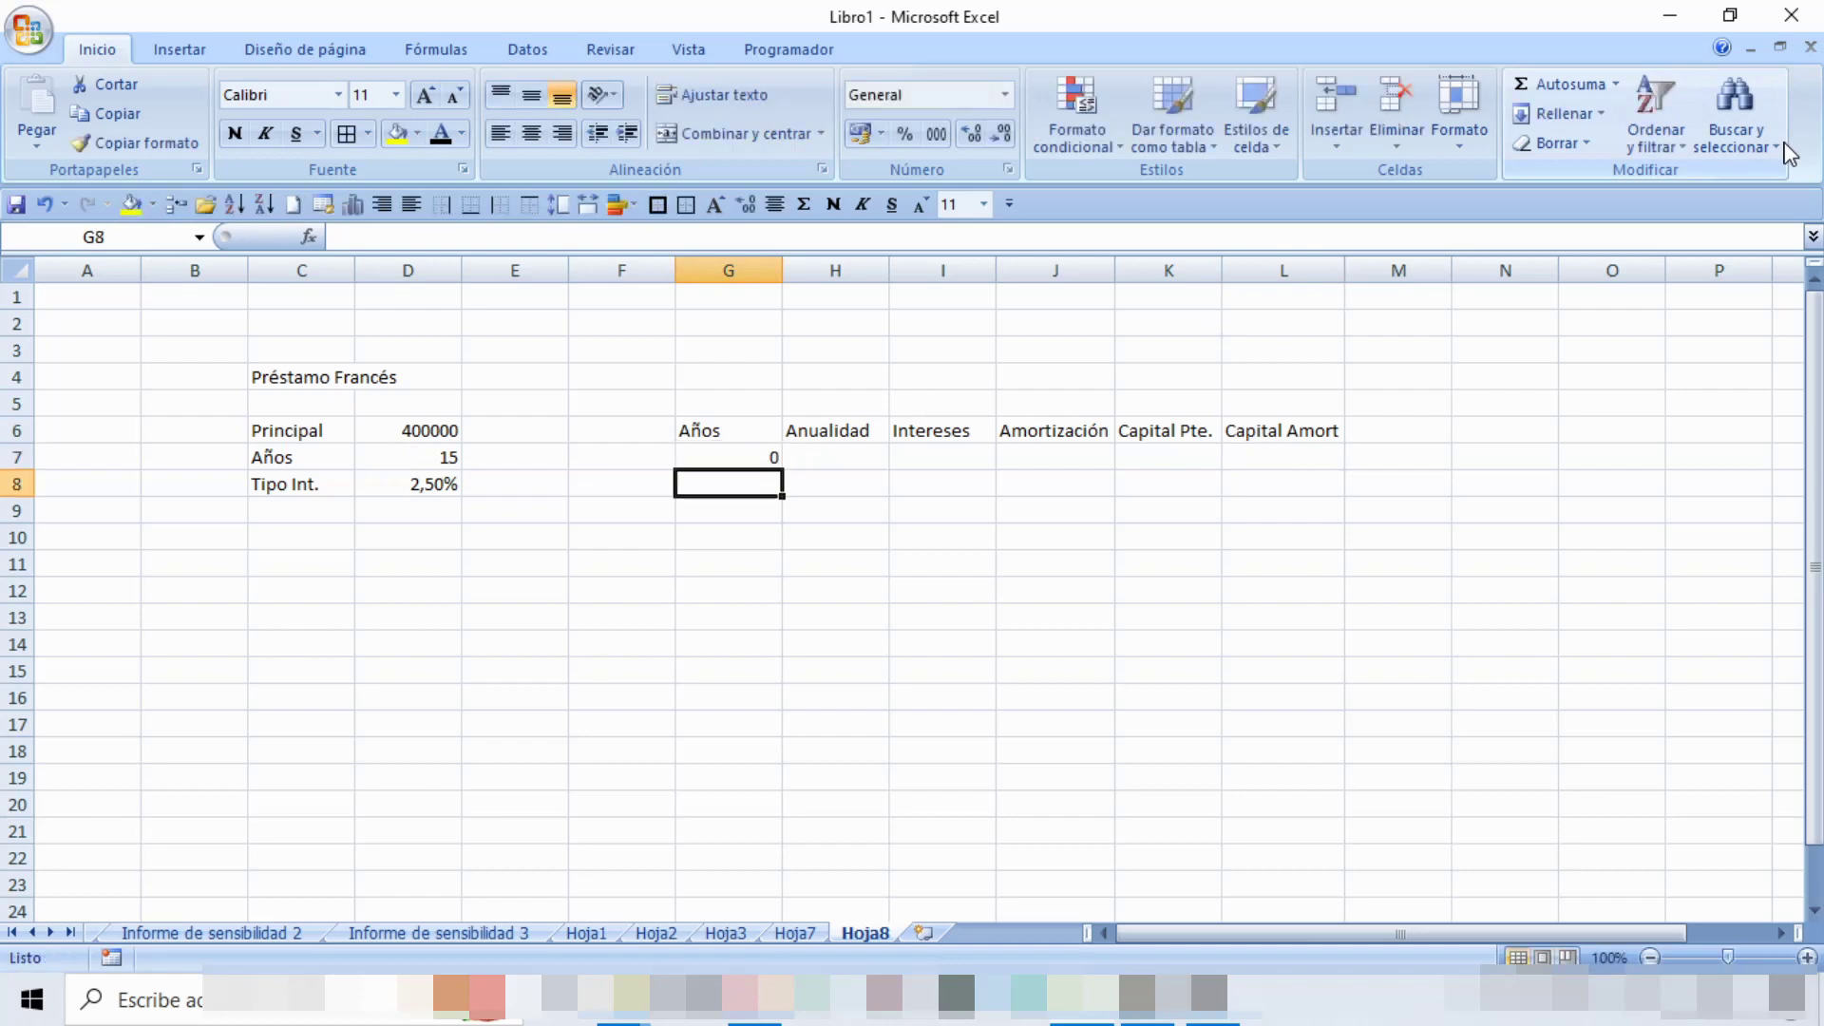
Enter 1 in G8, fill the years 0 to 15 down to G22, and centre them.
type("1")
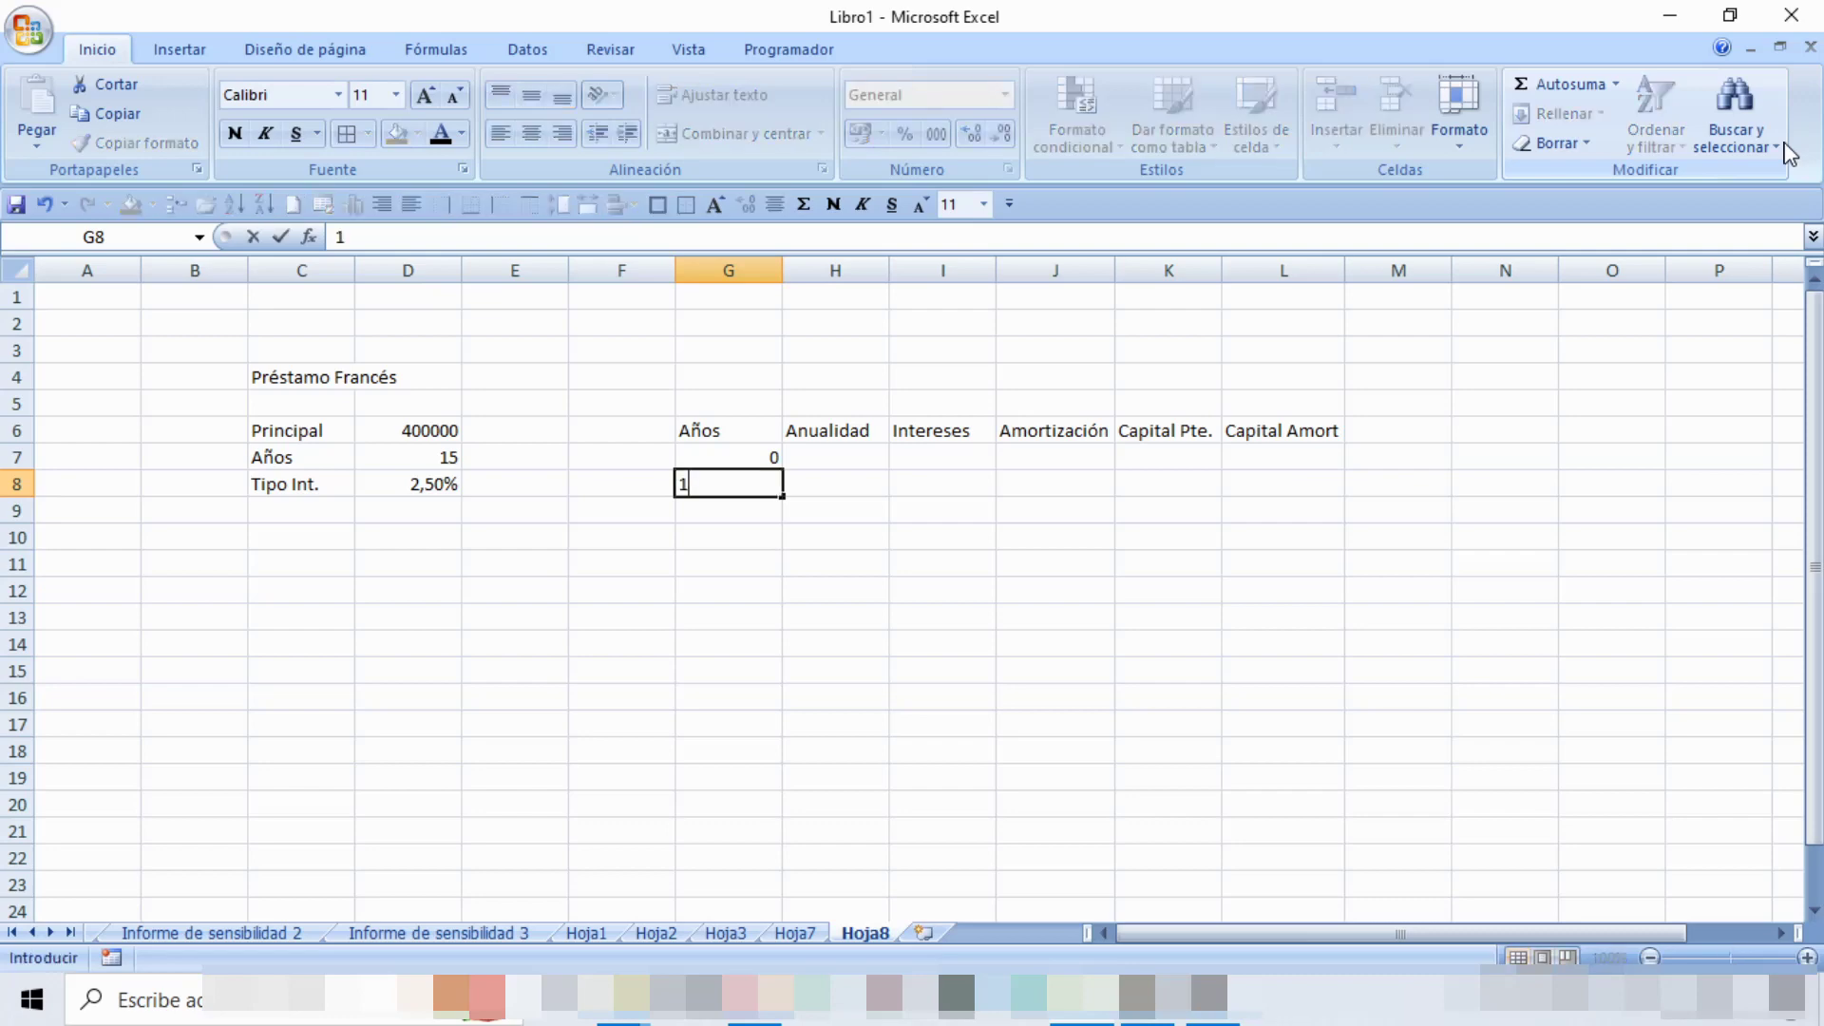
key("Return")
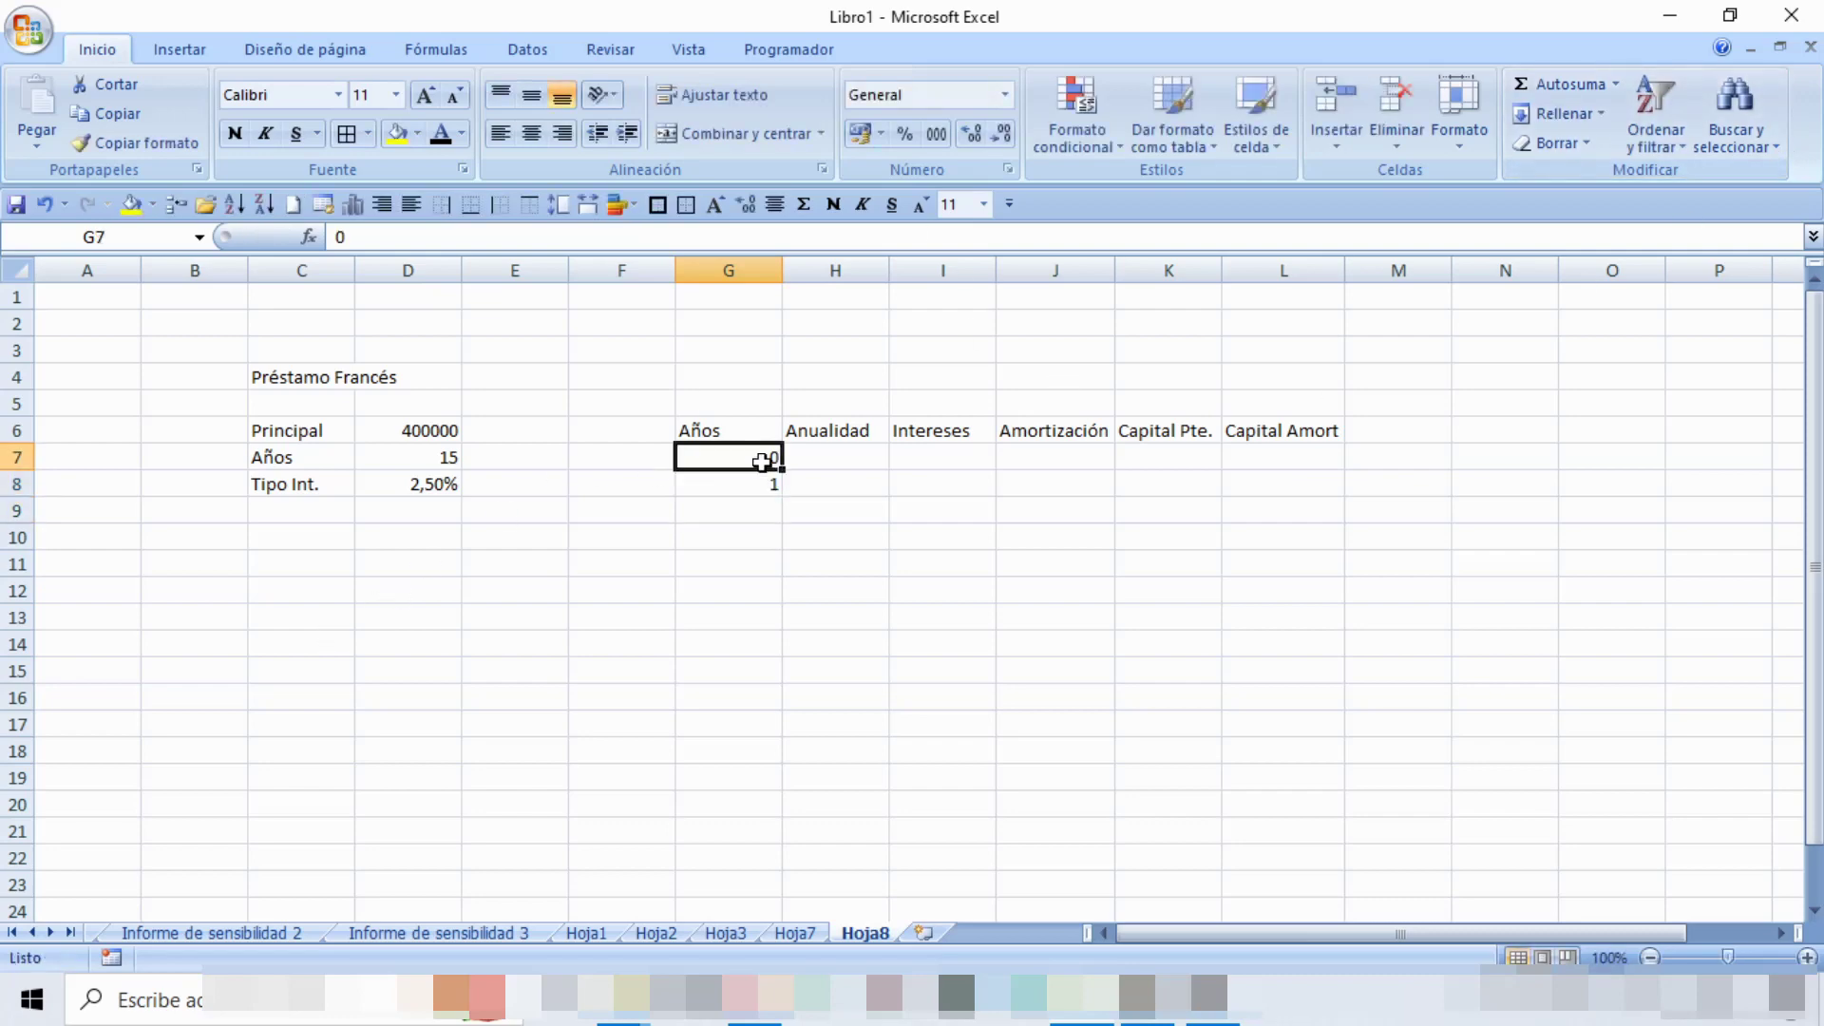
left_click_drag(757, 460, 745, 853)
left_click_drag(739, 864, 739, 866)
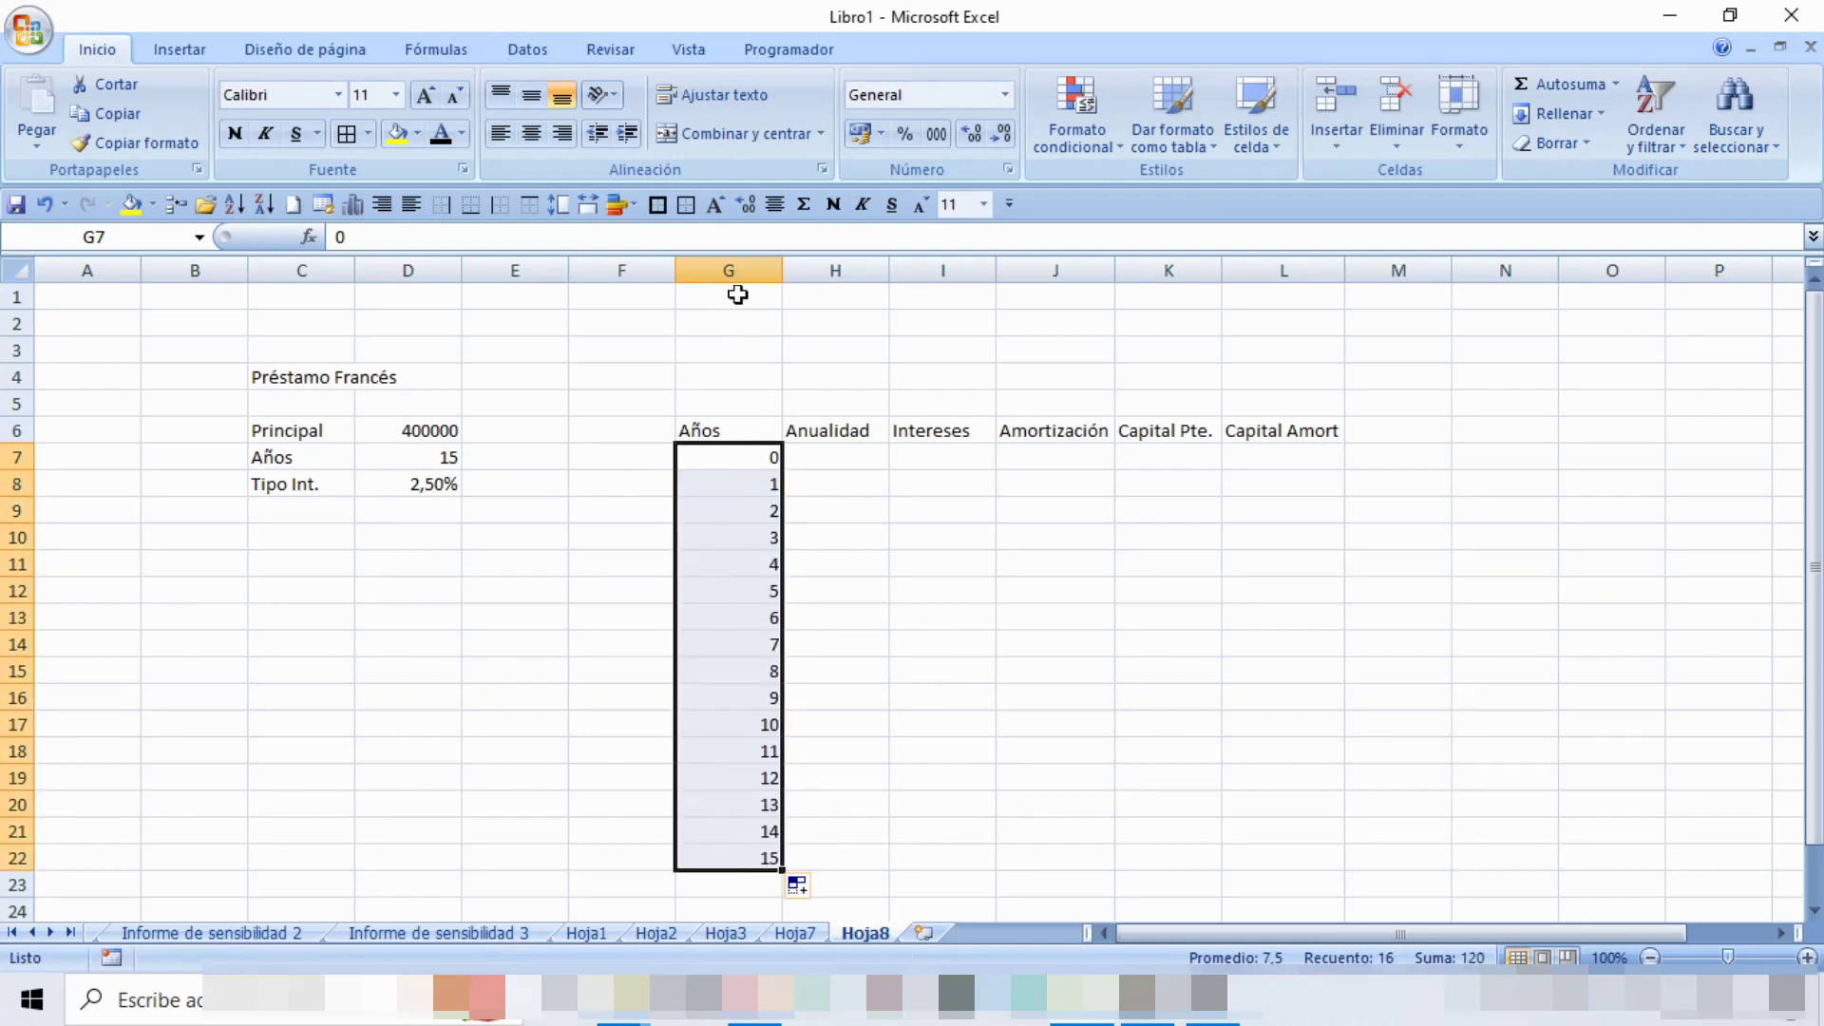
left_click(774, 204)
left_click(884, 502)
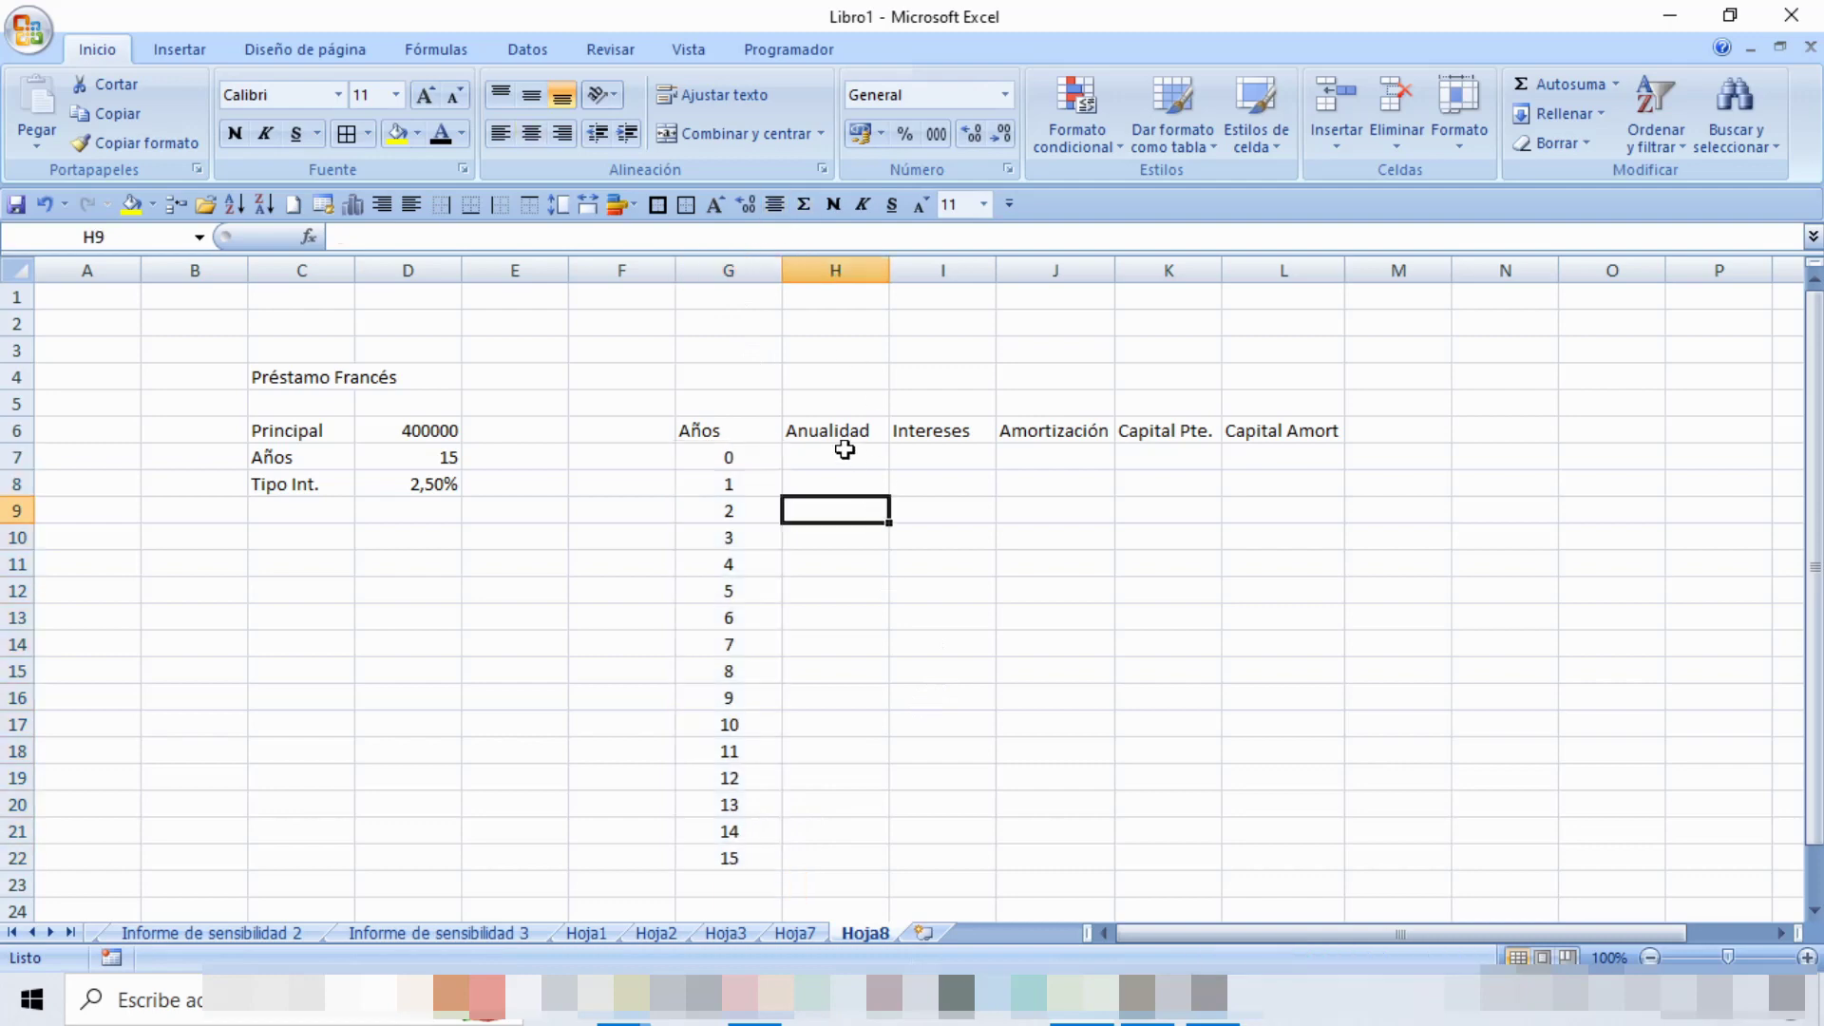
left_click(845, 450)
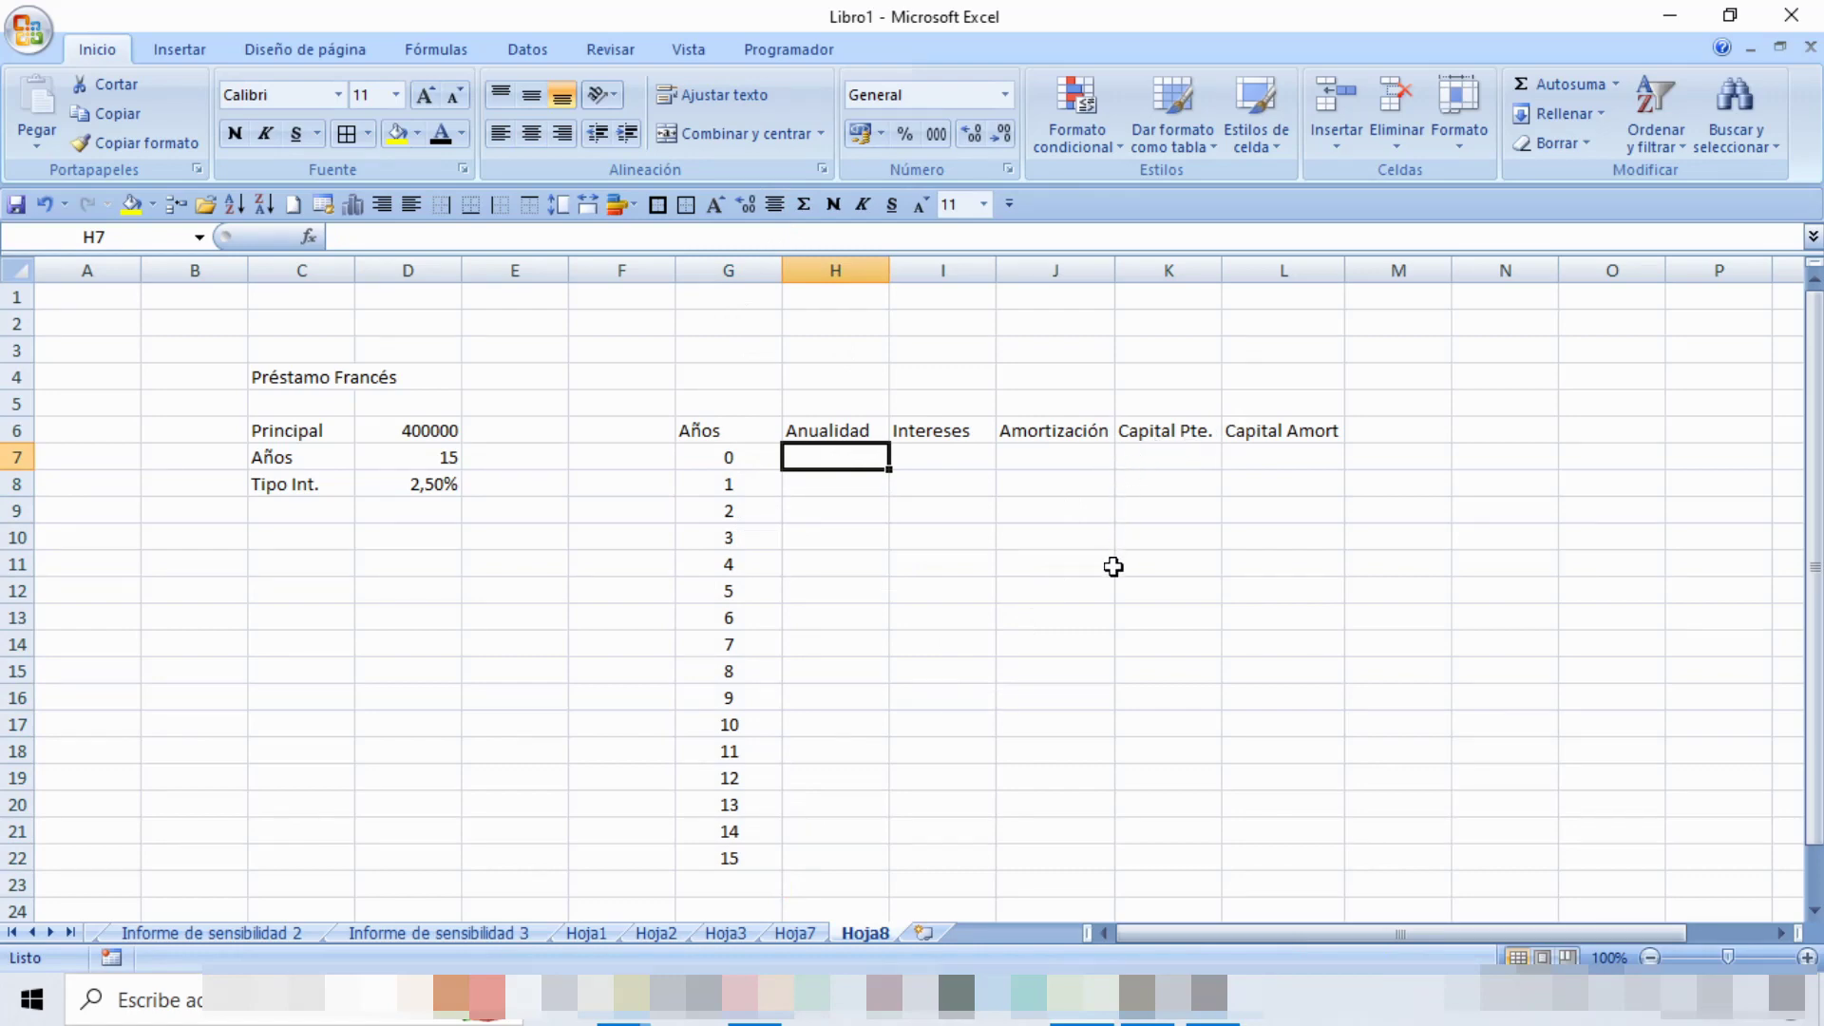
left_click(1187, 457)
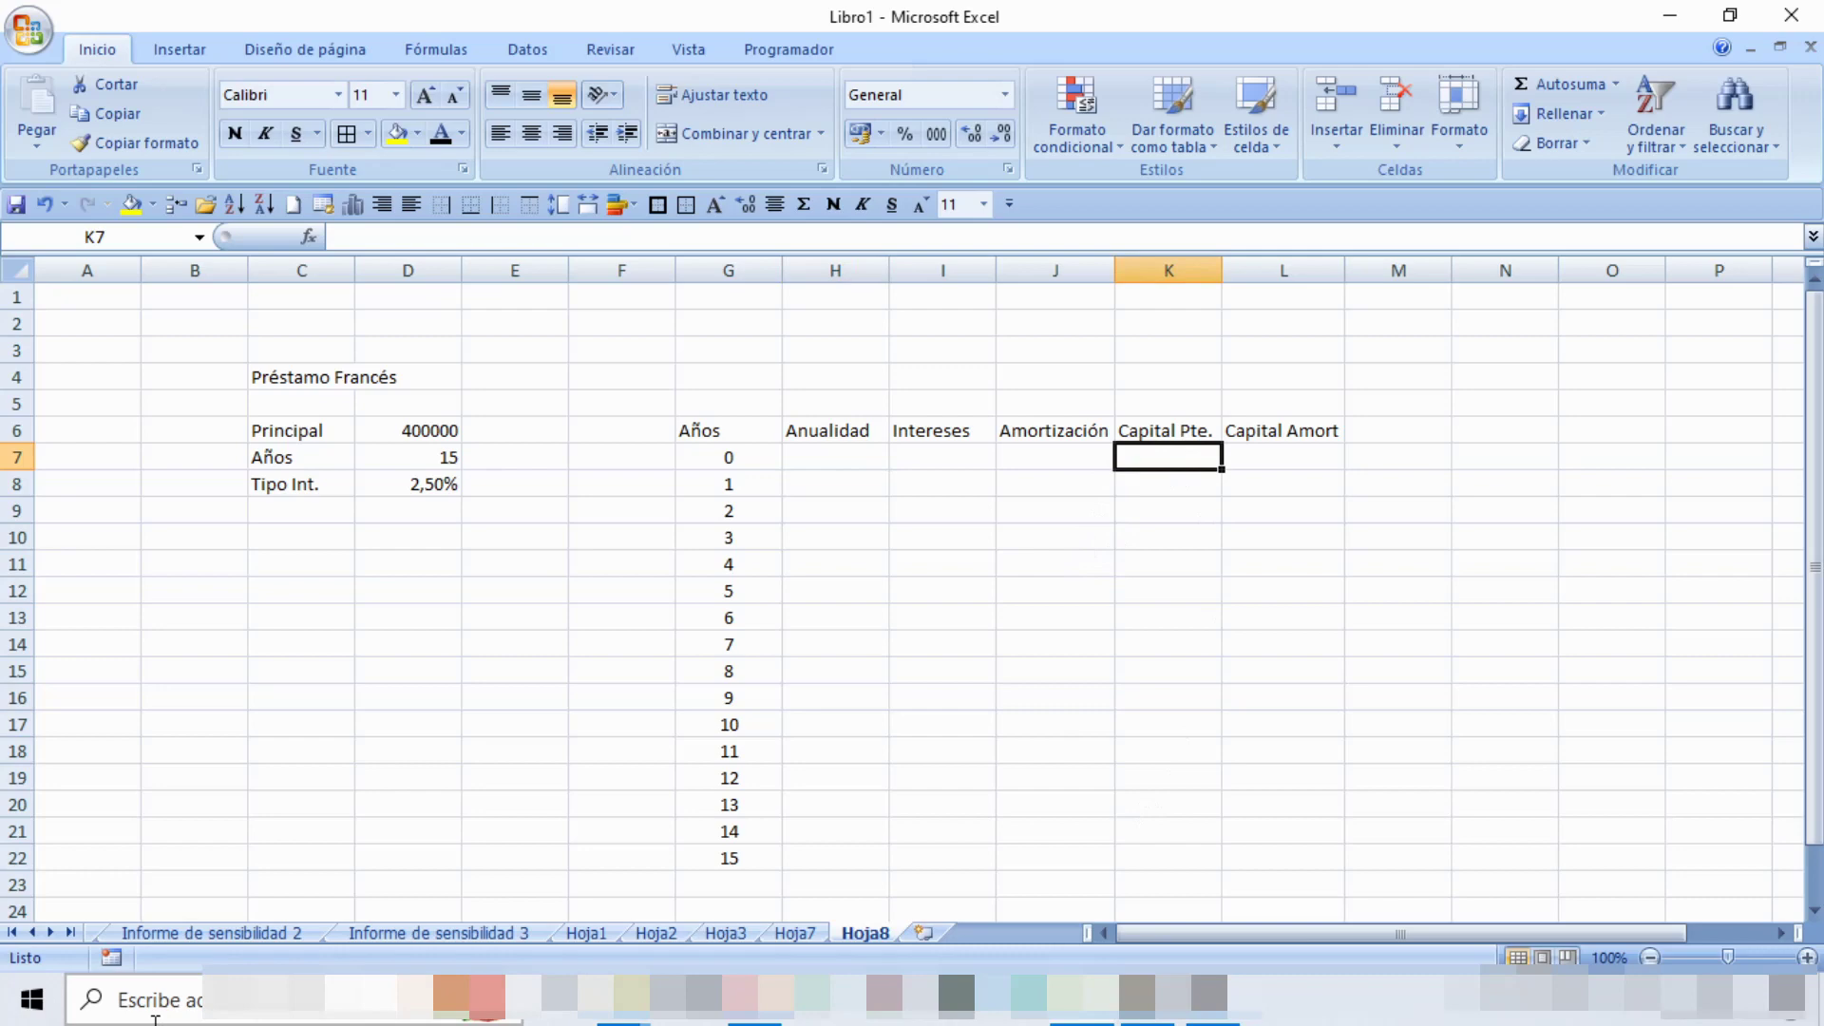
Set K7 to =D6 so the outstanding capital starts at 400000.
type("=")
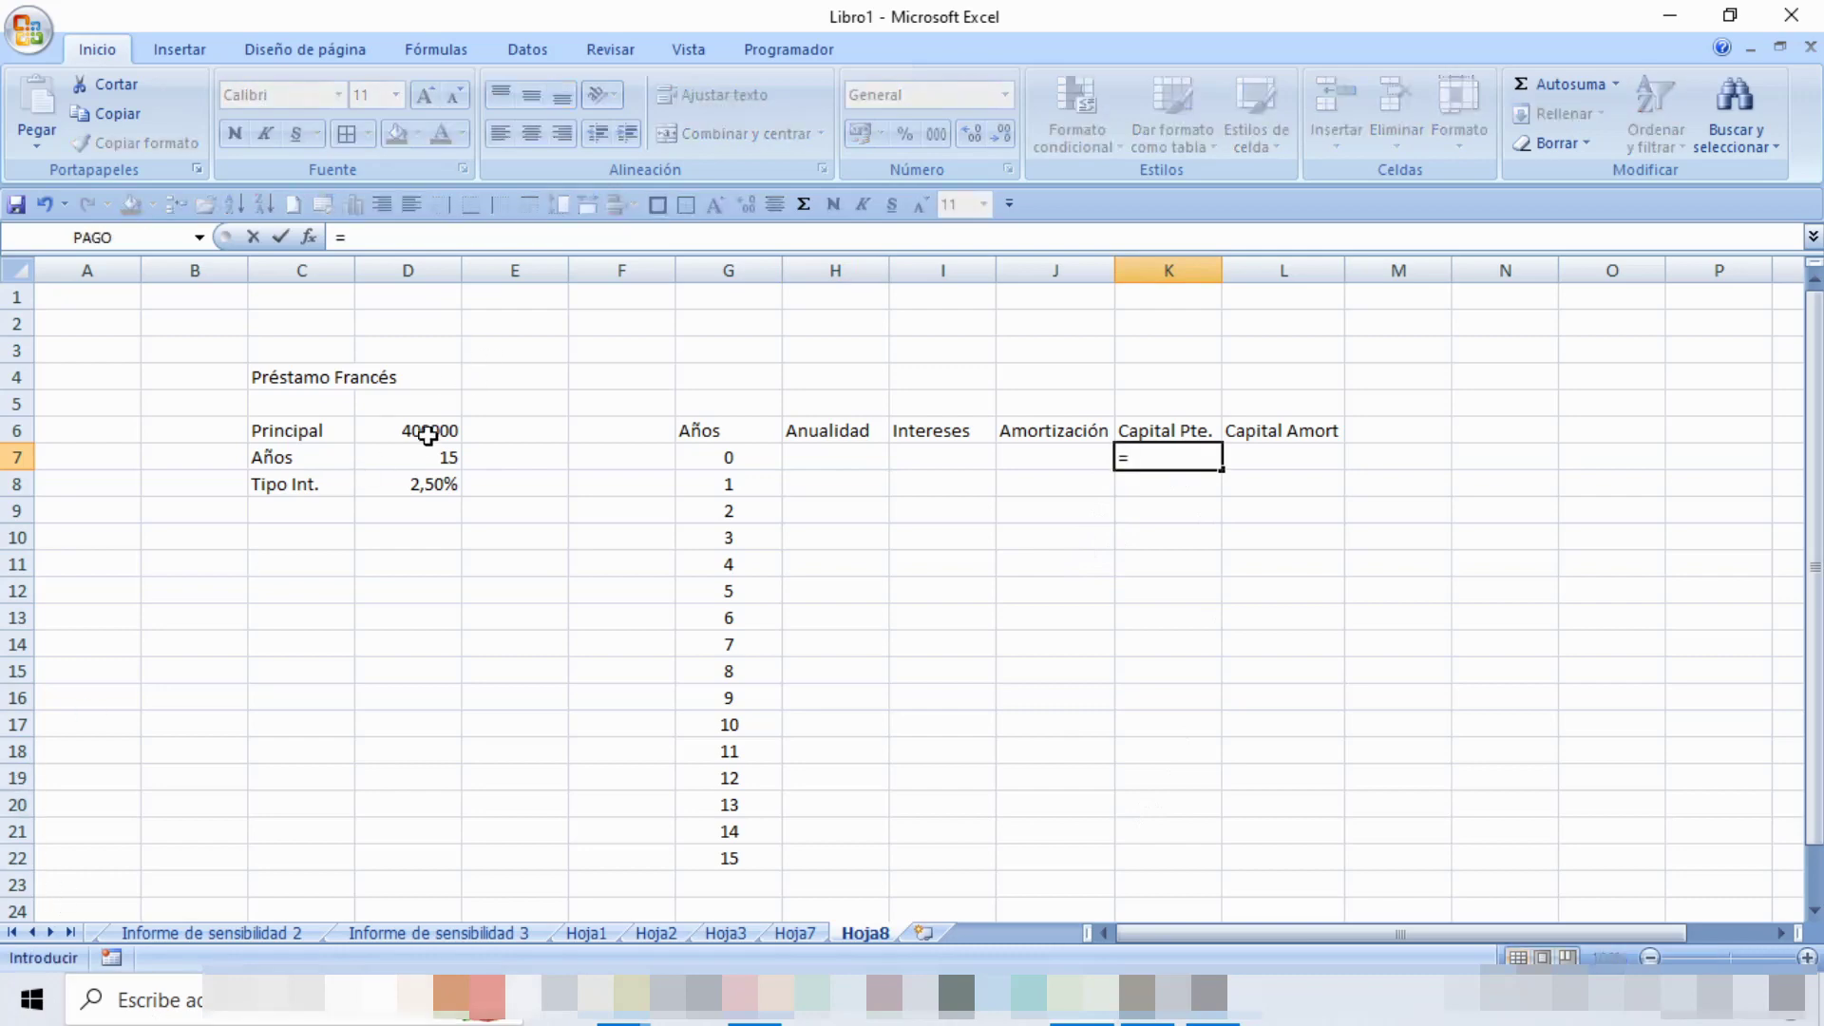
left_click(427, 435)
key("Return")
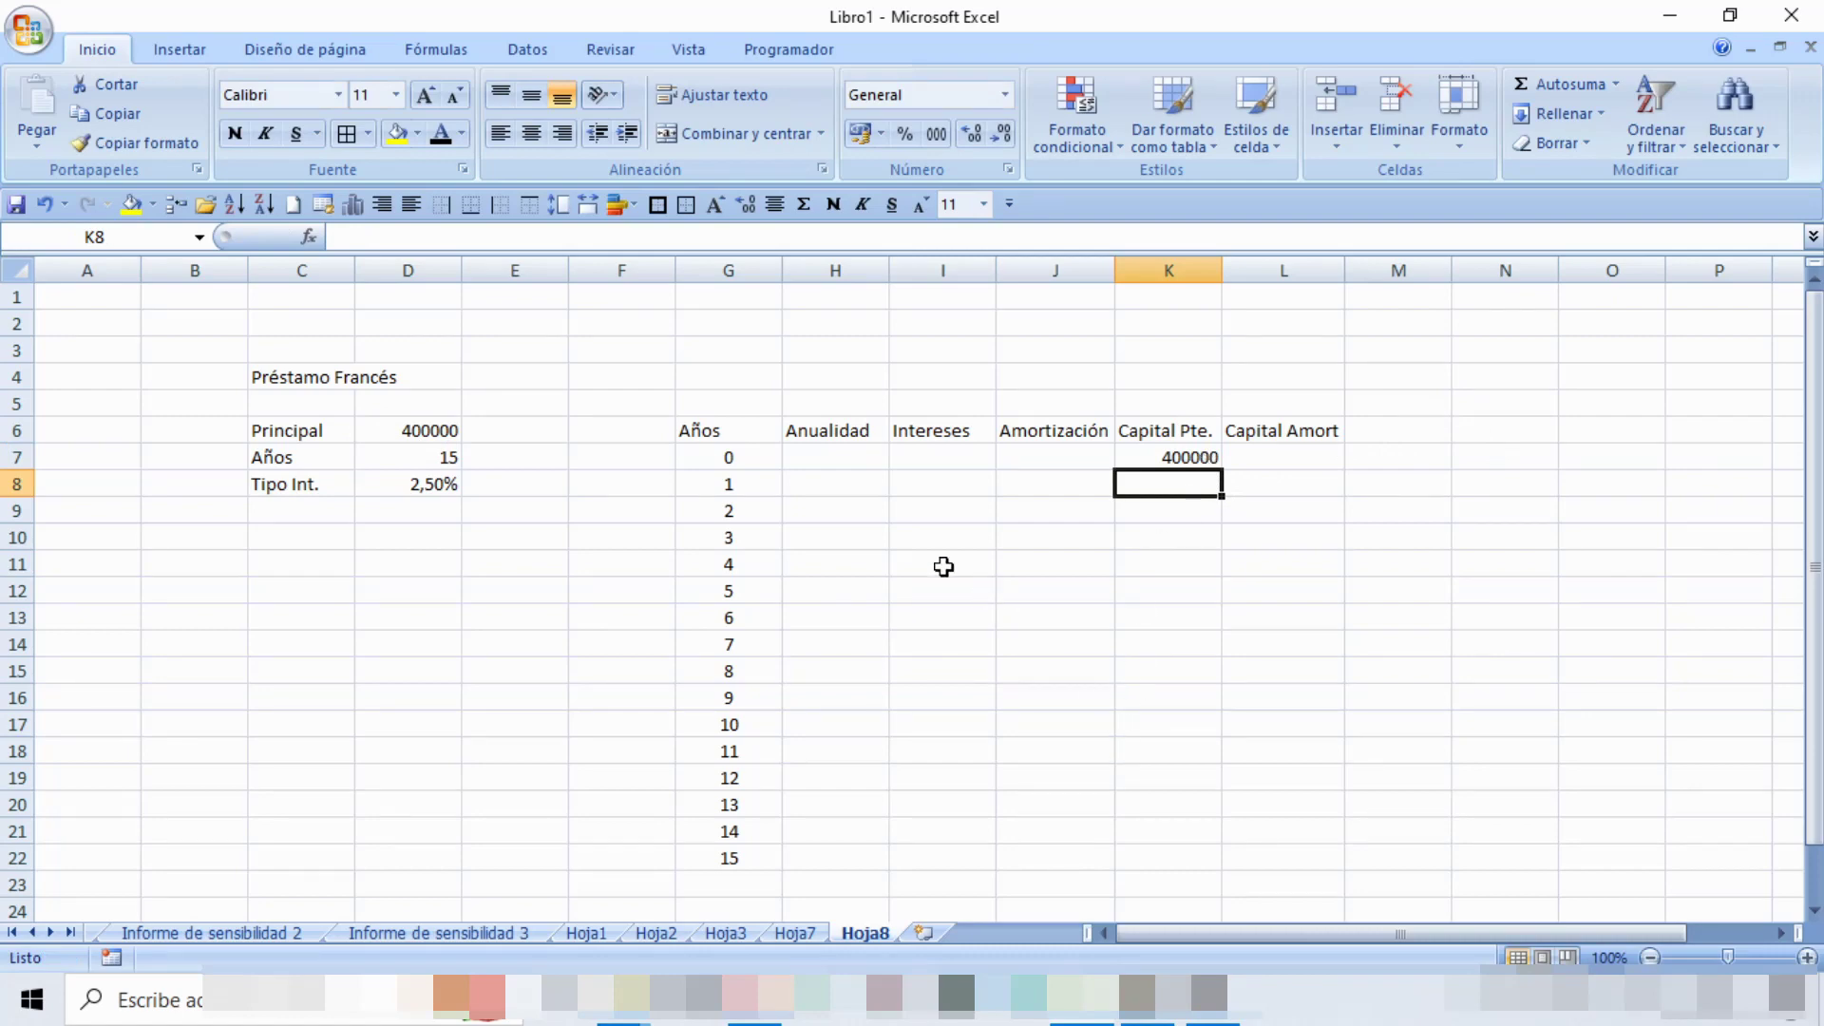
left_click(845, 484)
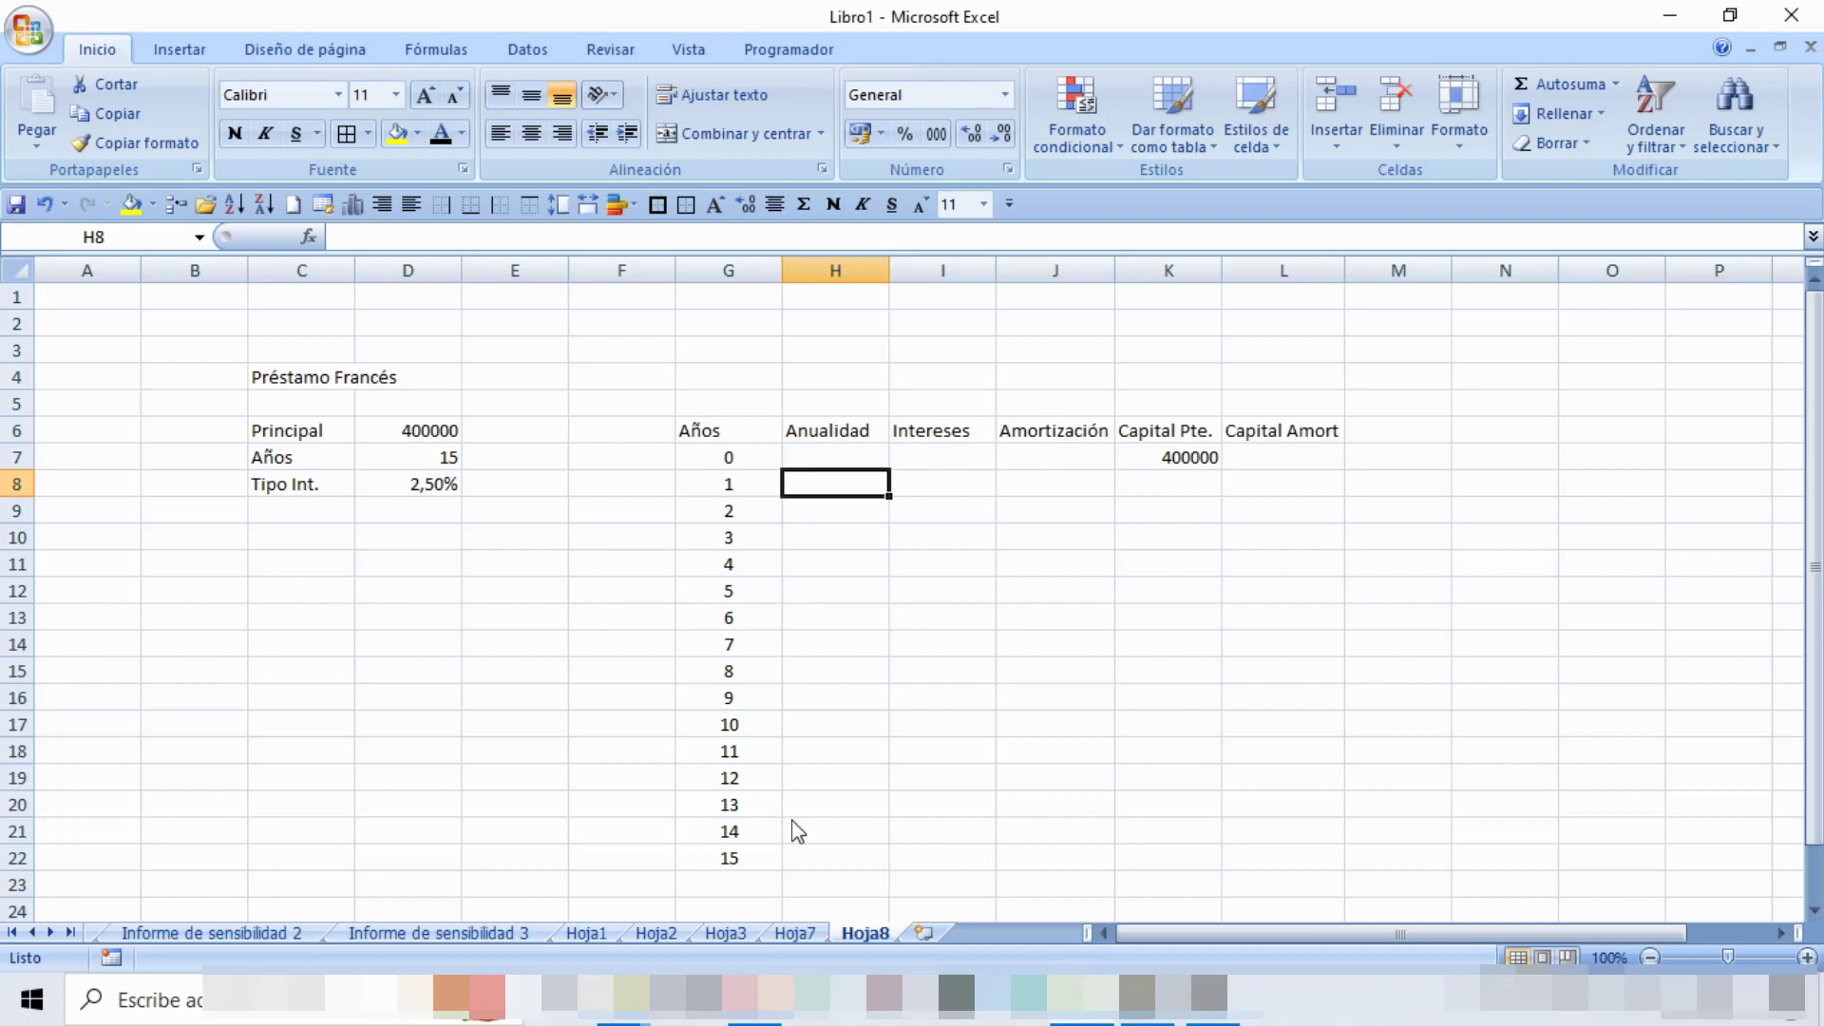
Insert the PAGO function from the Financieras category into H8.
left_click(309, 238)
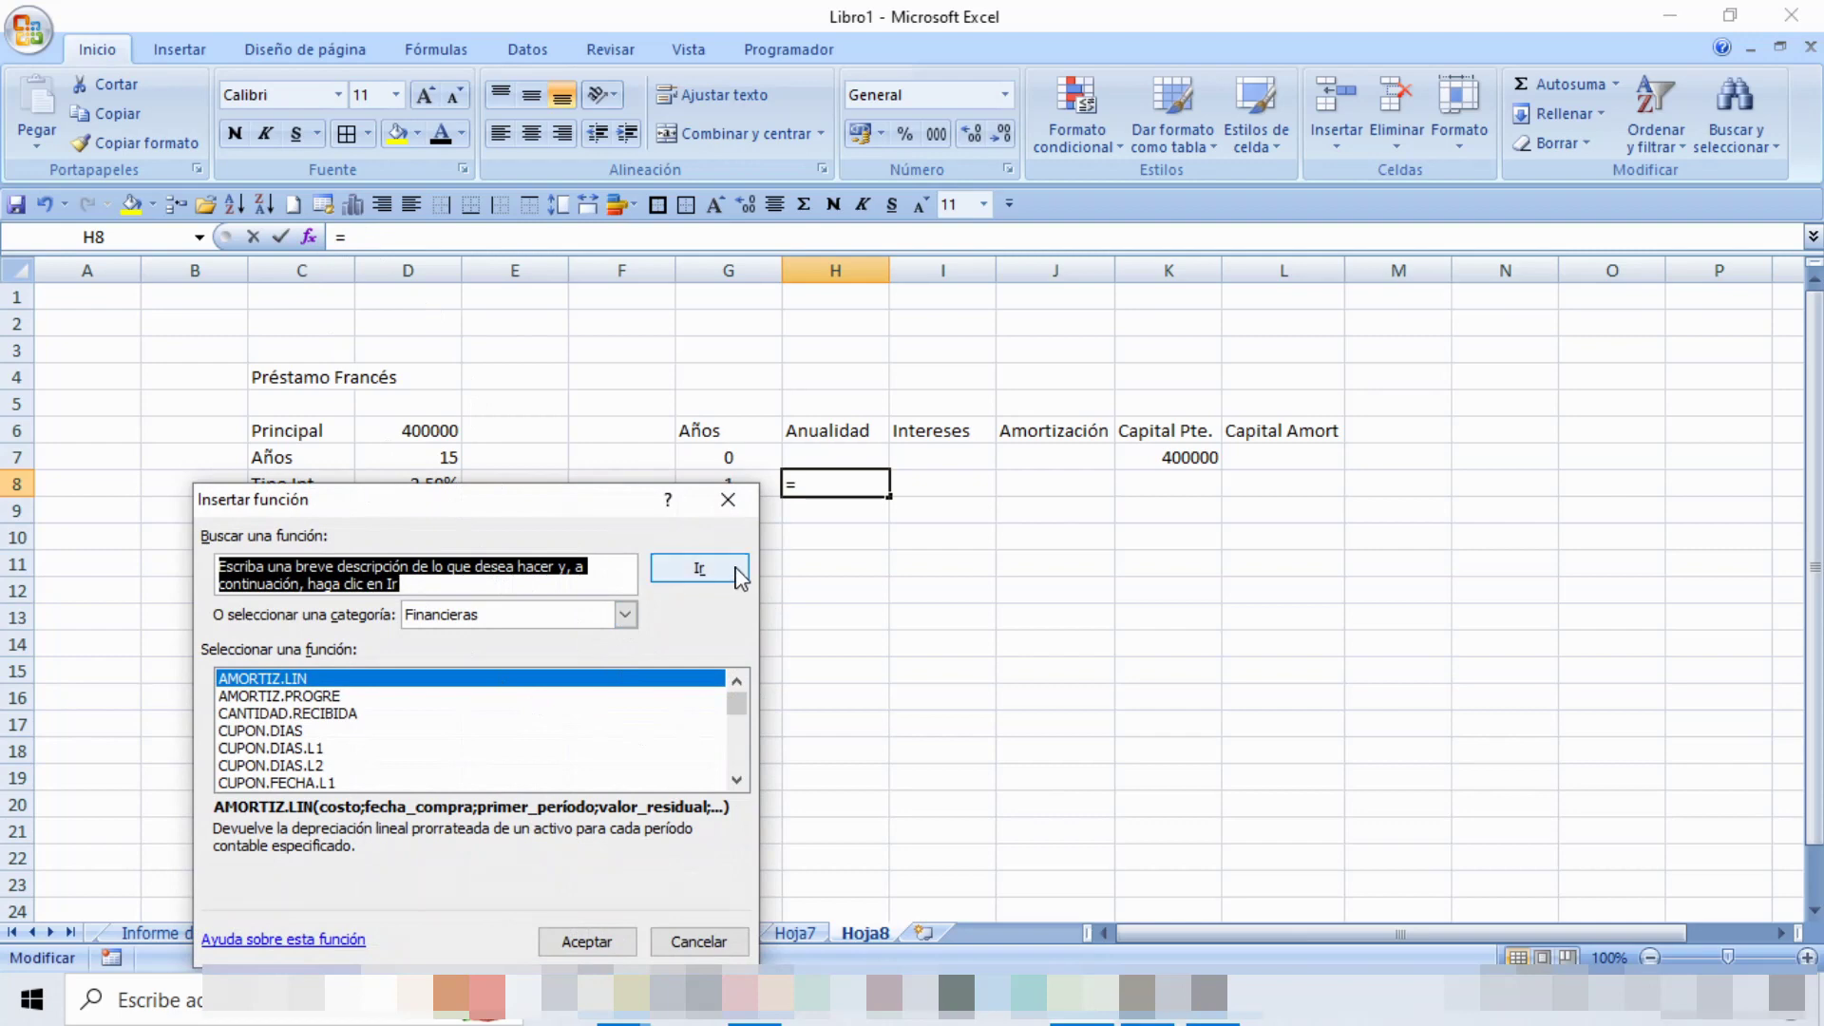
left_click(625, 615)
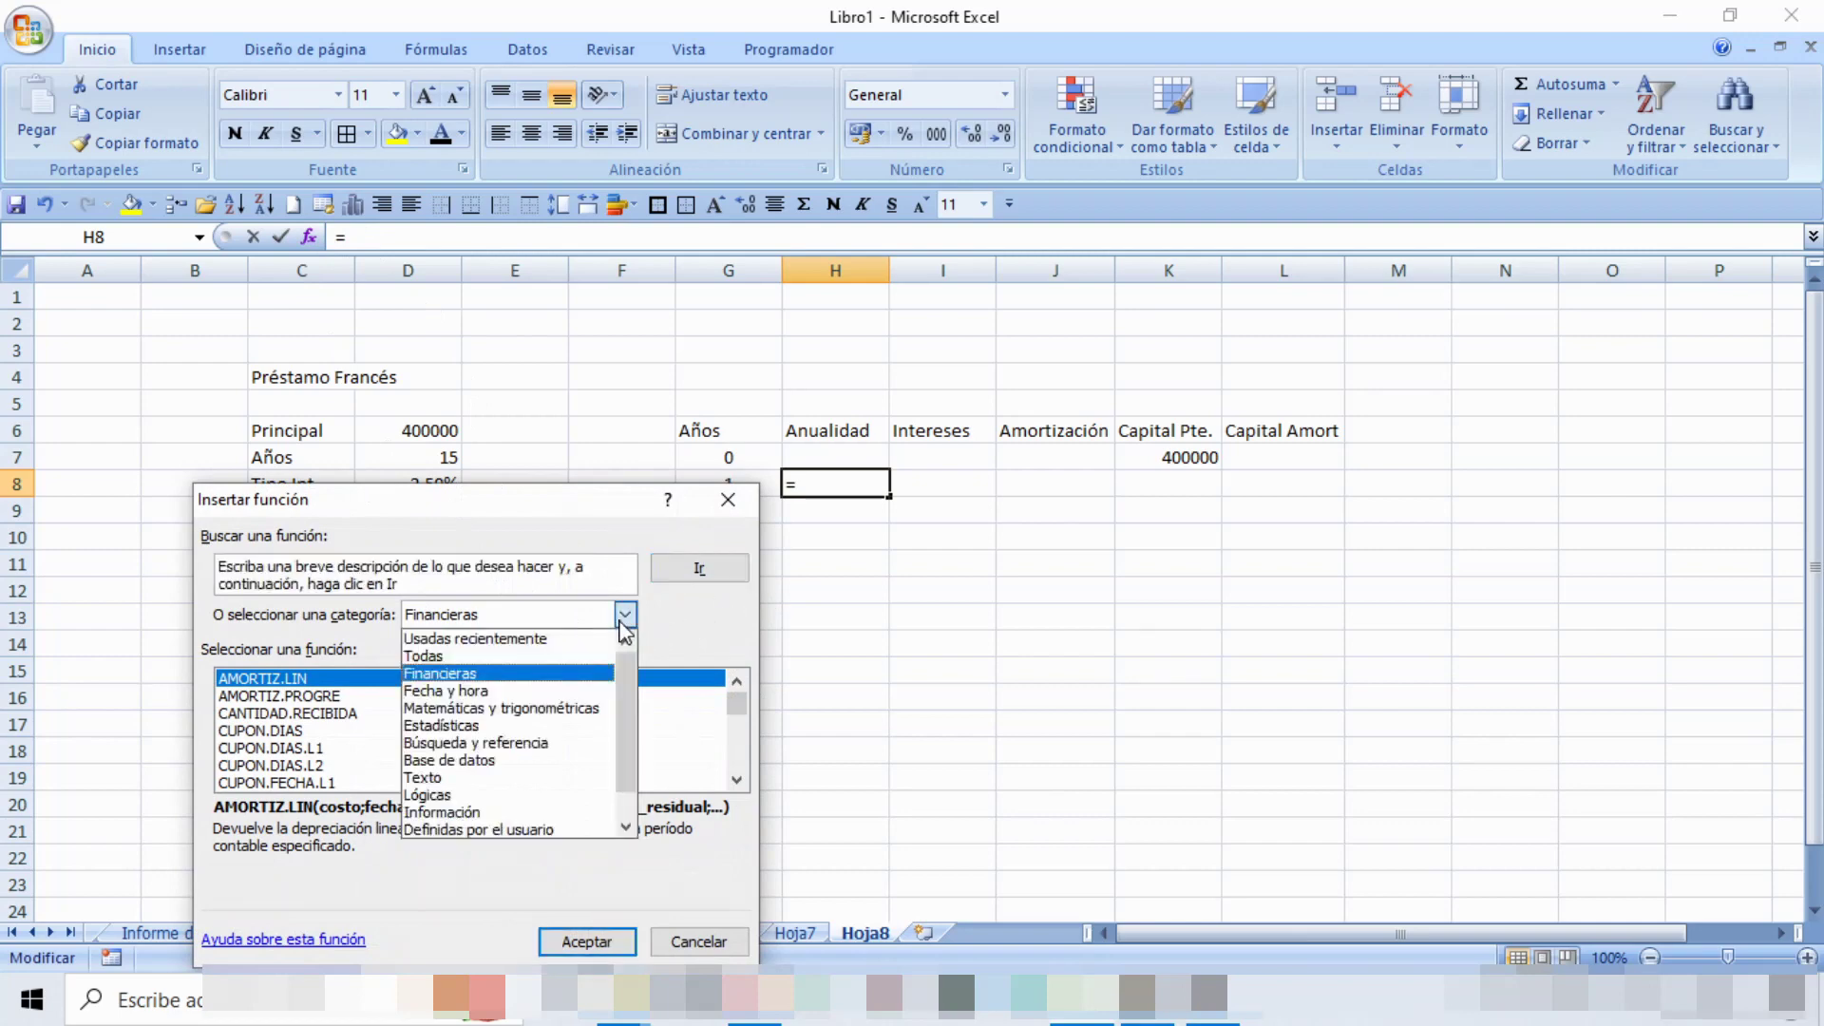
left_click(626, 613)
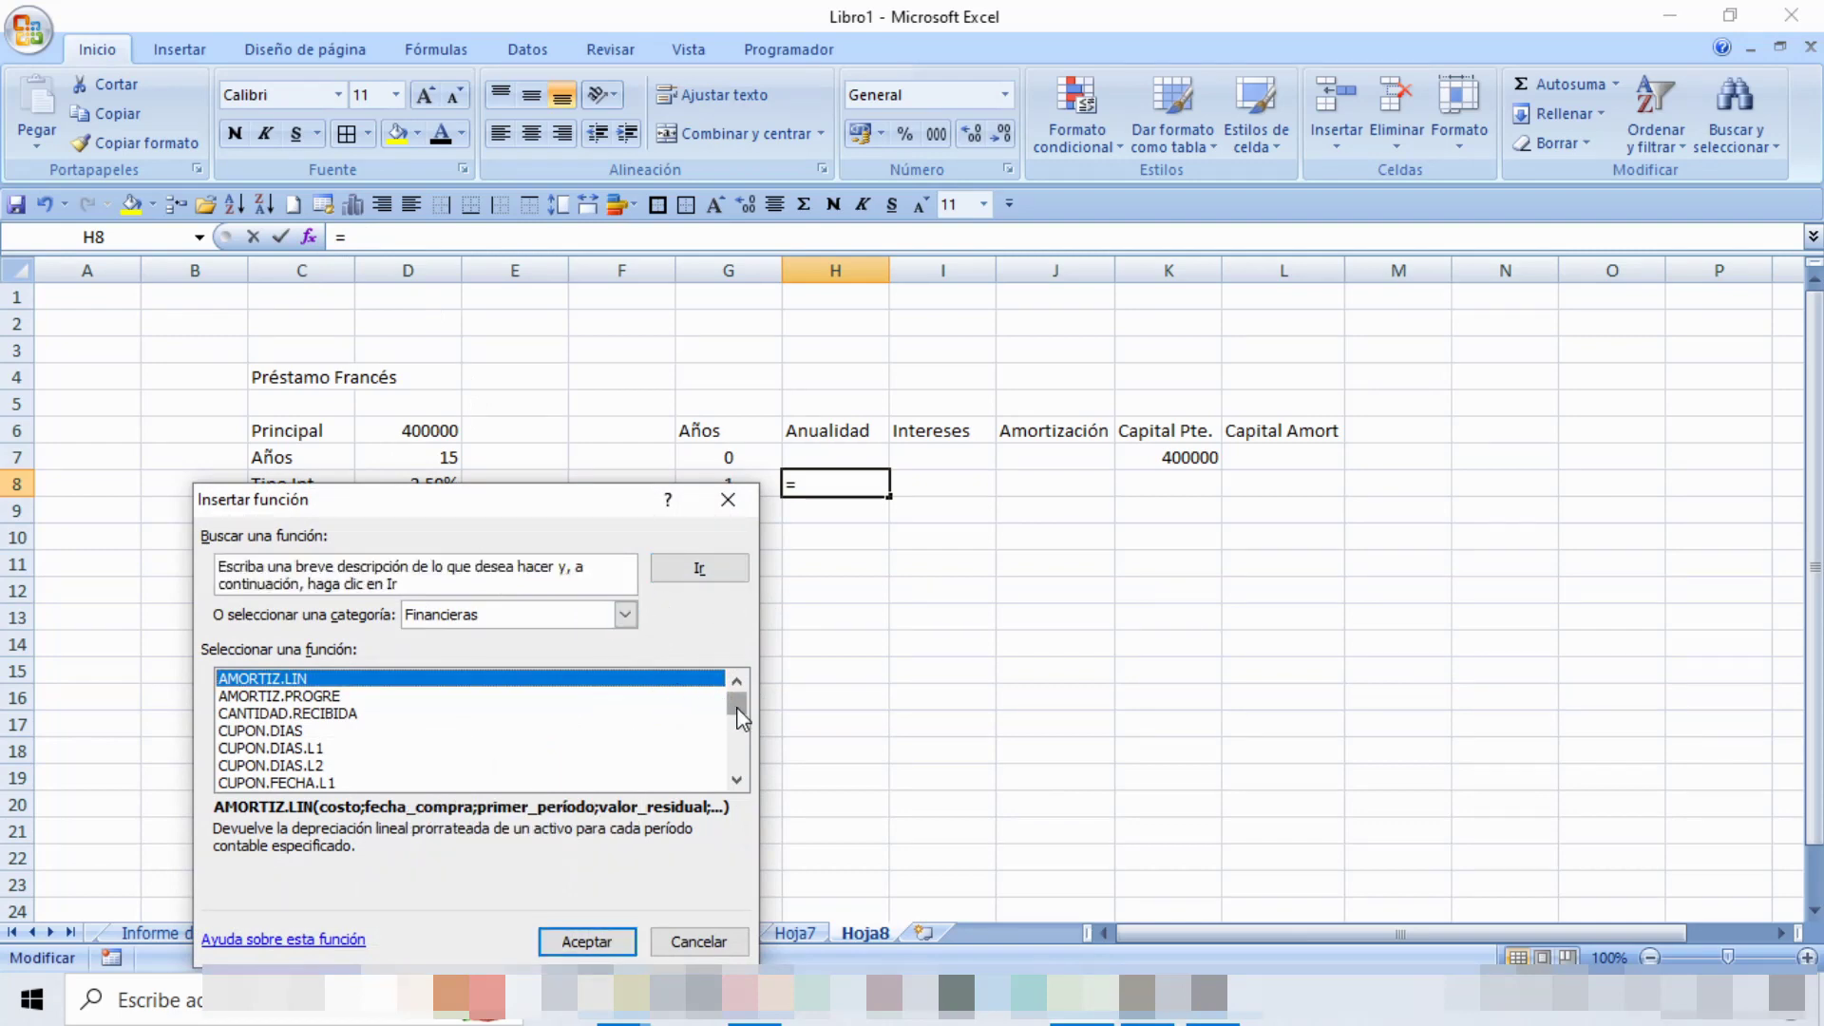
left_click_drag(737, 706, 737, 747)
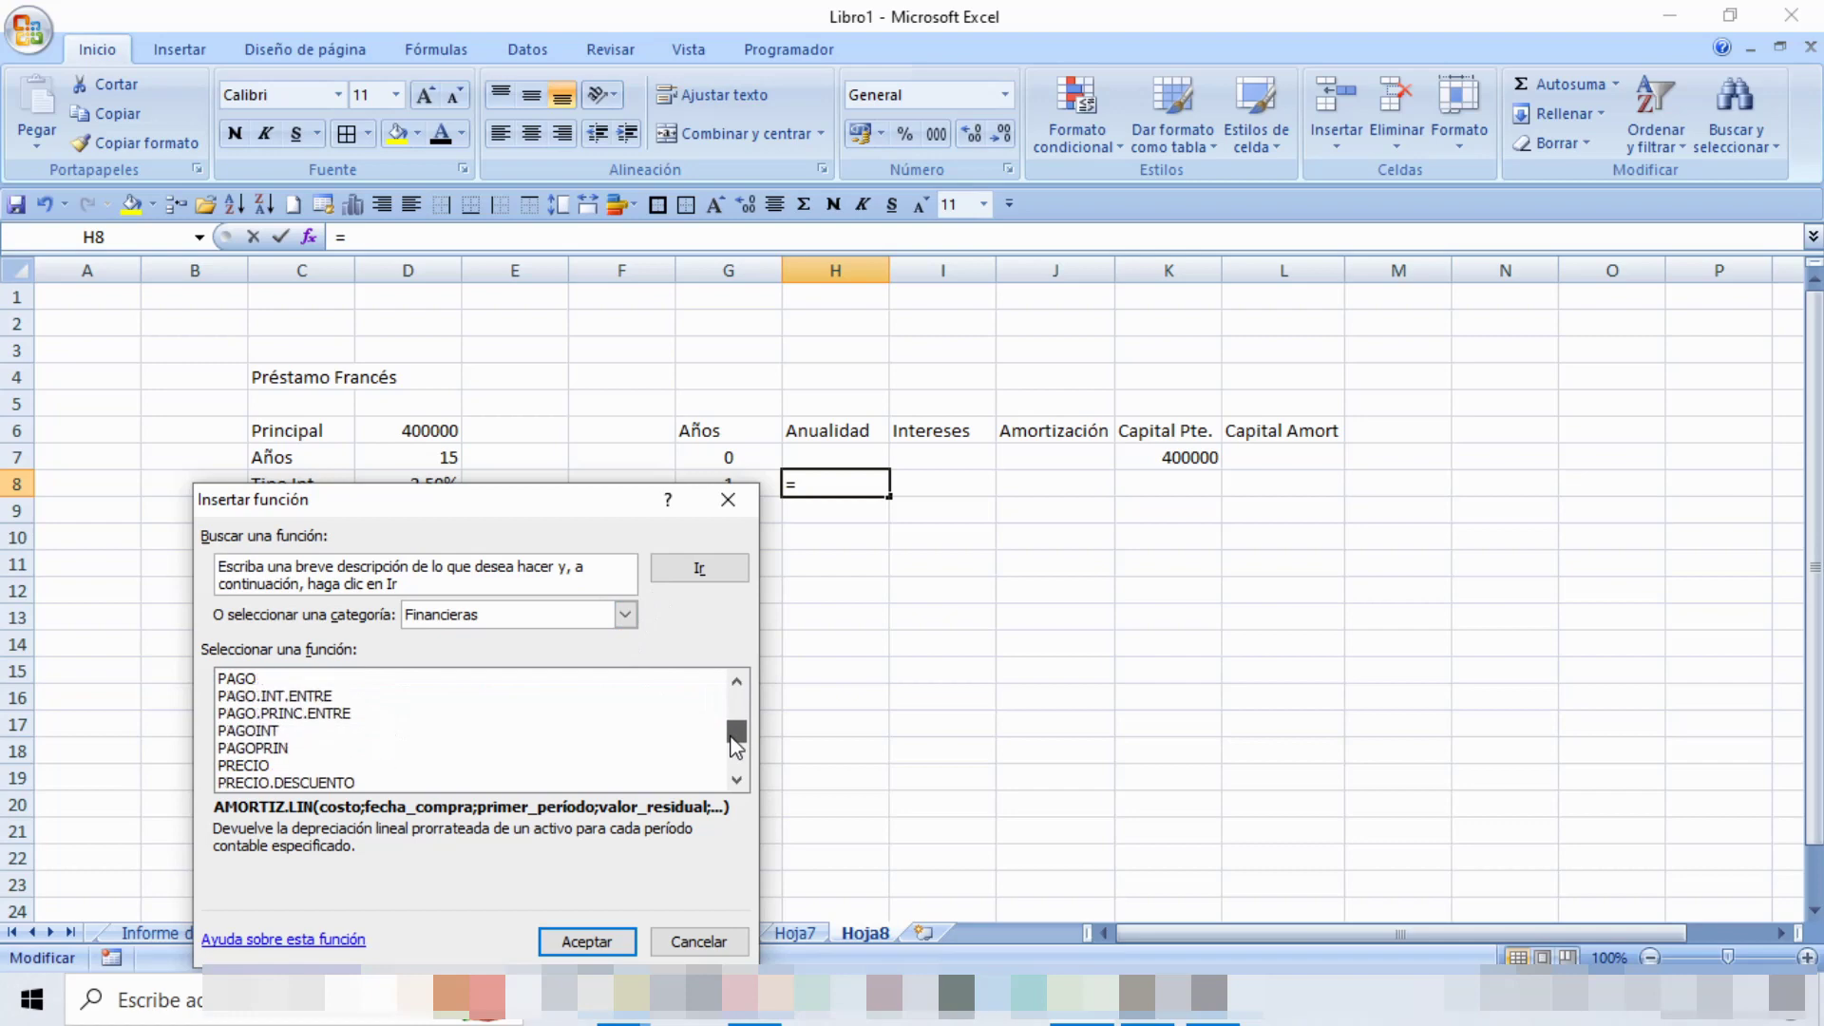
left_click(249, 680)
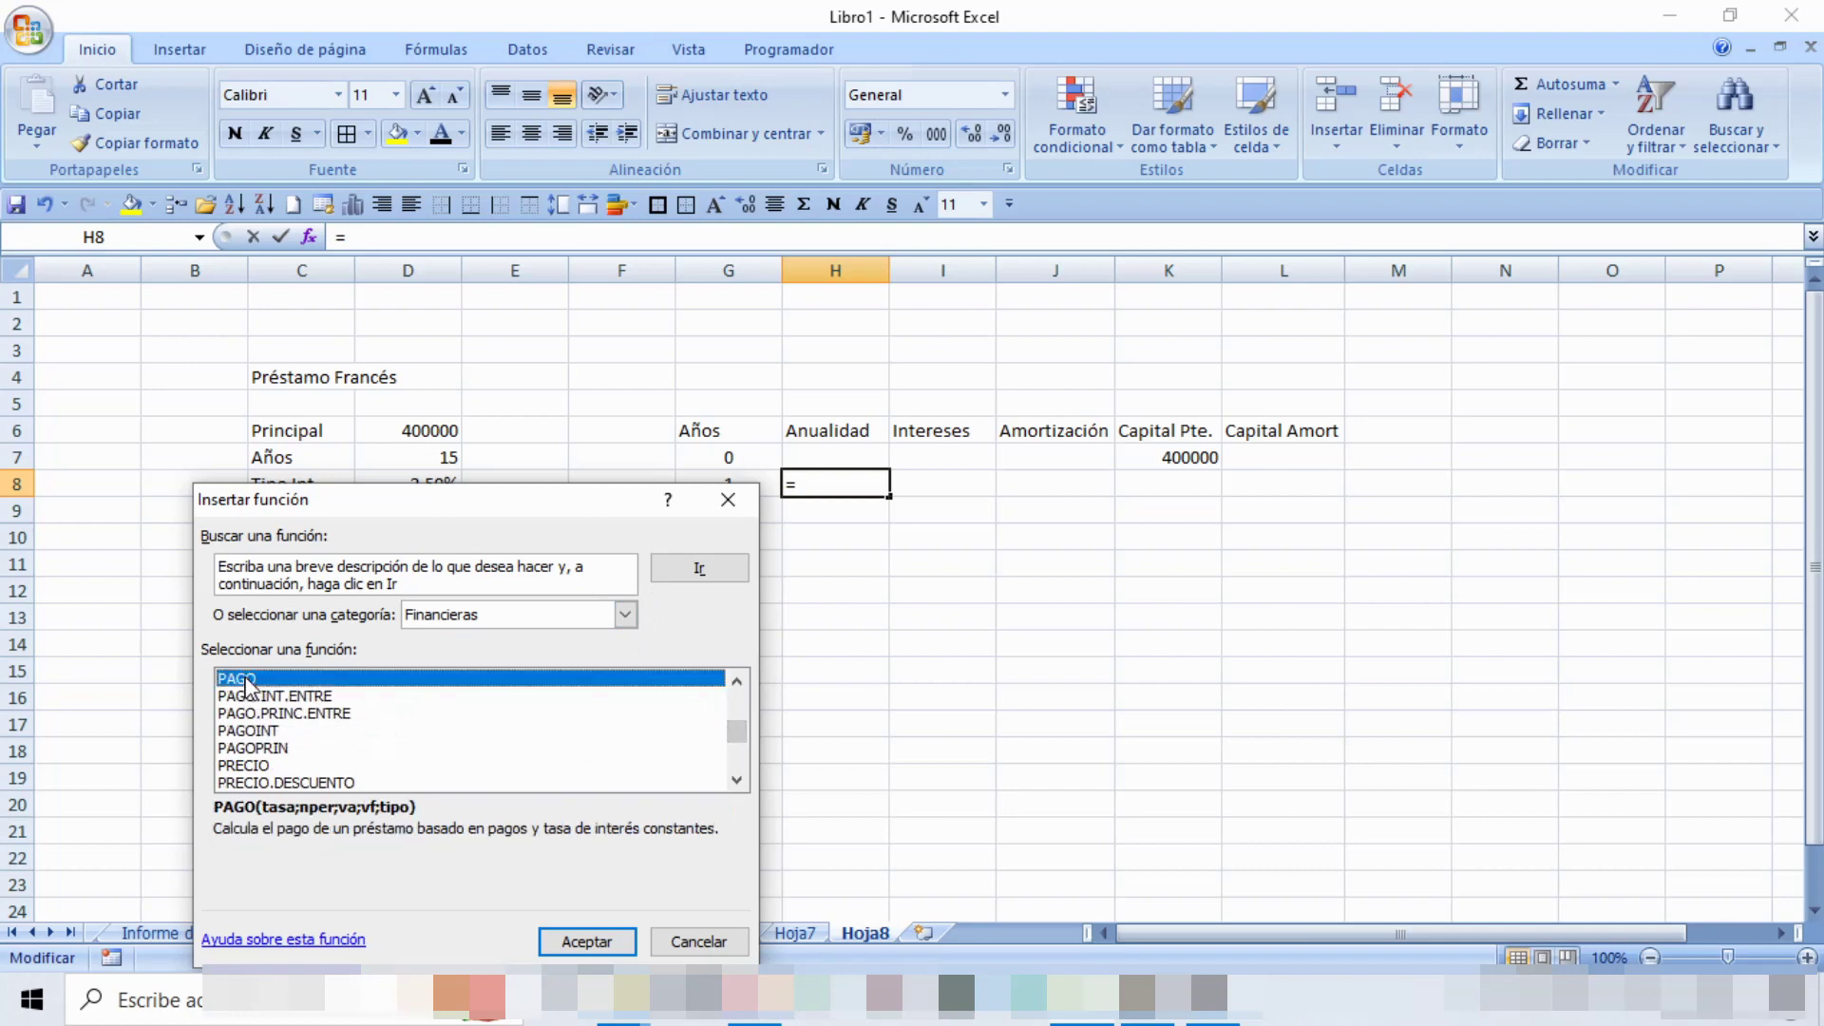
left_click(589, 944)
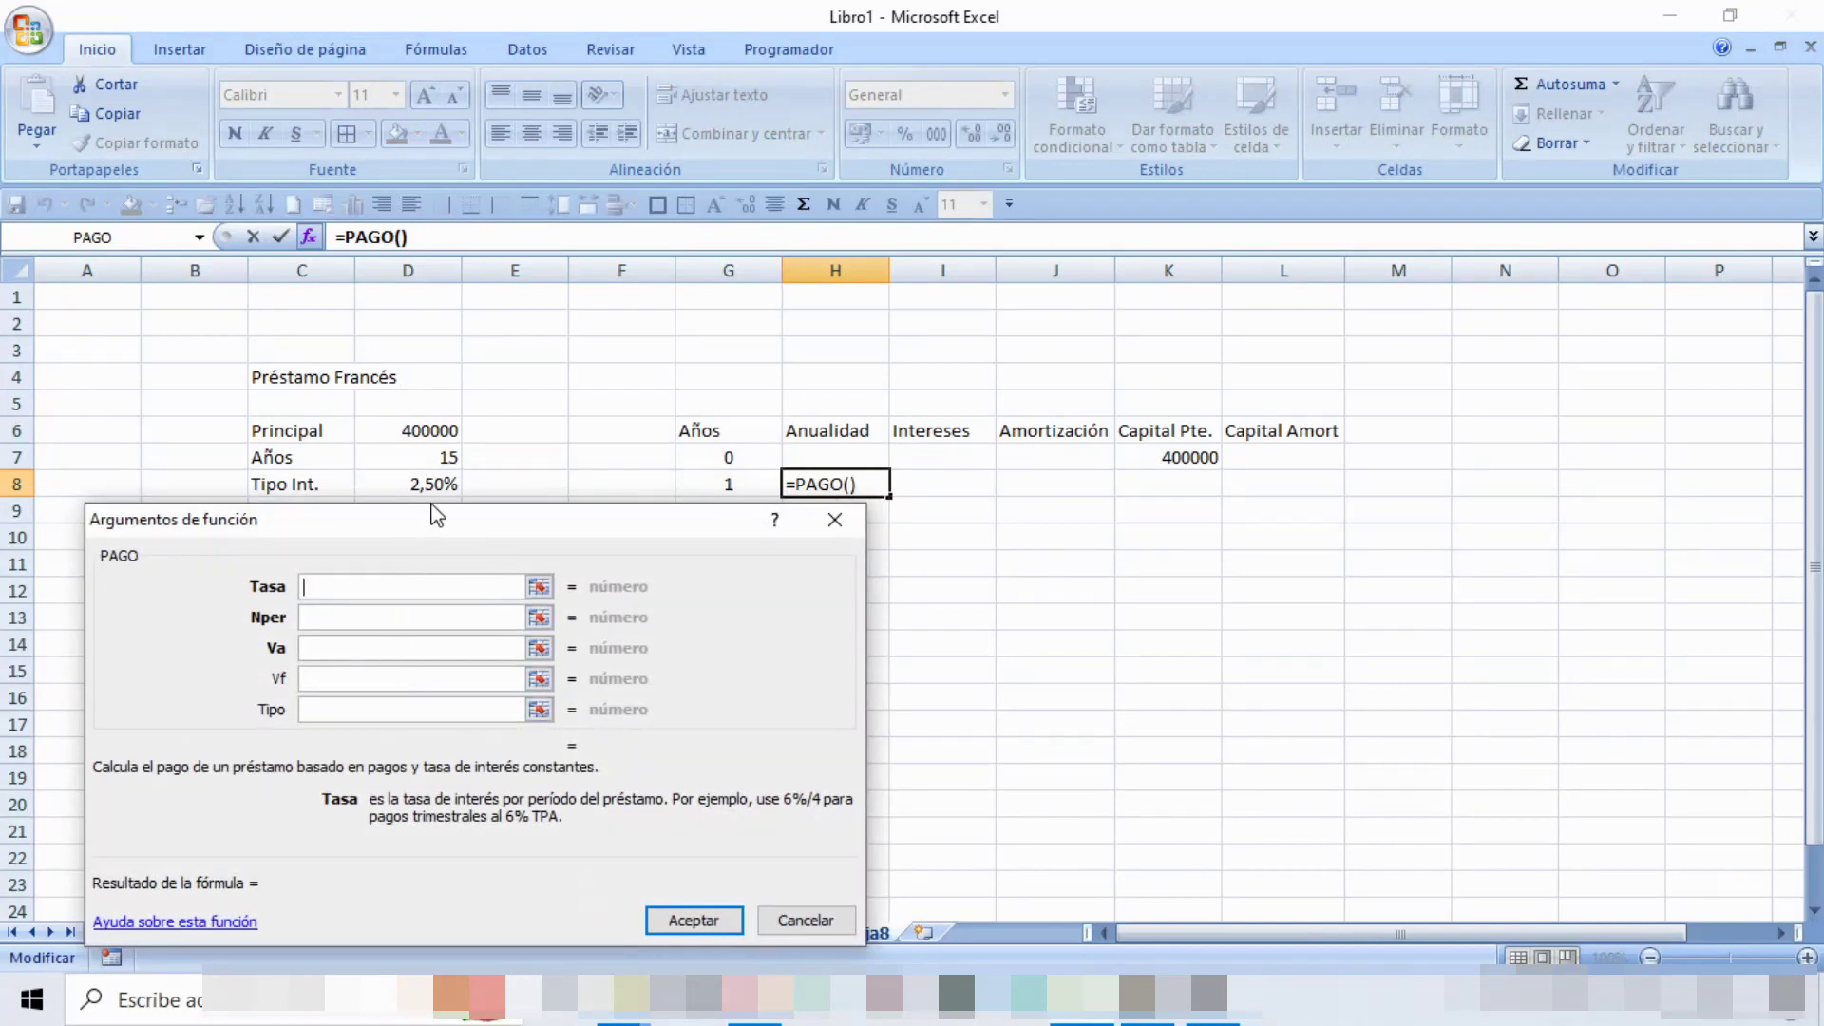
Fill PAGO with $D$8, $D$7 and -$D$6, giving an annuity of 32.306,58 €.
left_click_drag(427, 522, 442, 548)
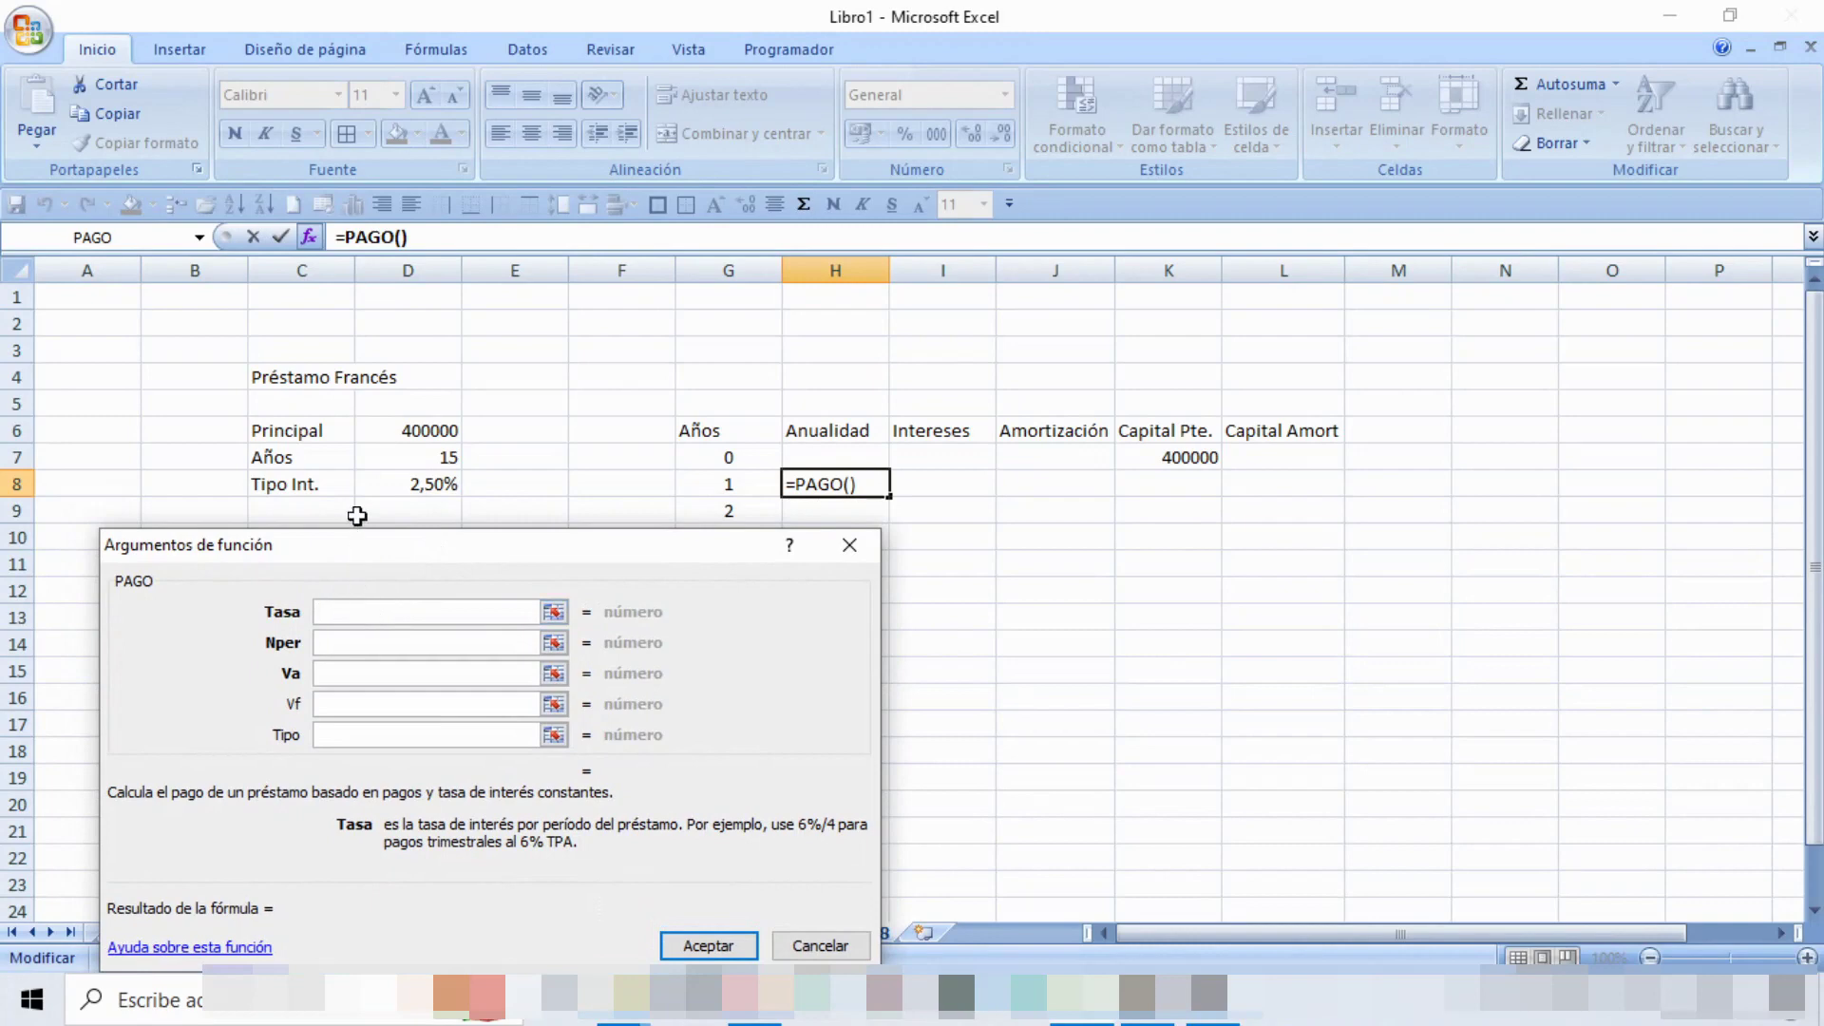
left_click(434, 489)
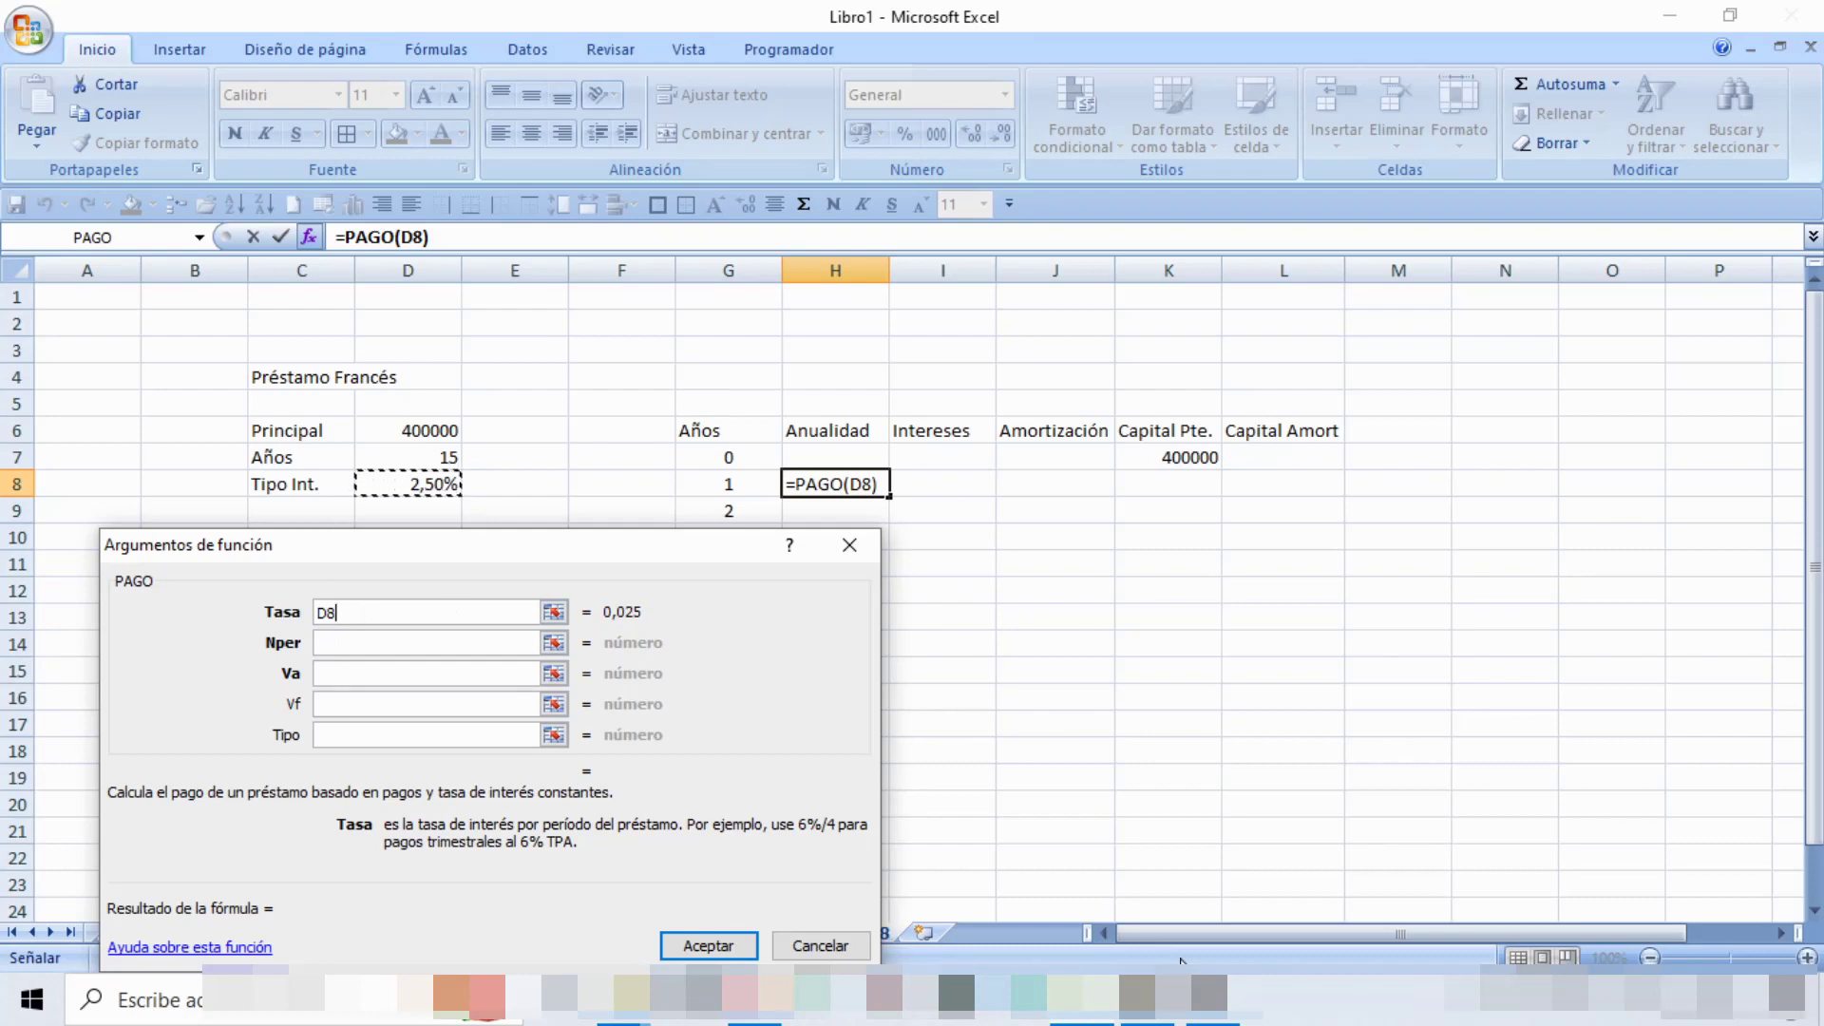
key("F4")
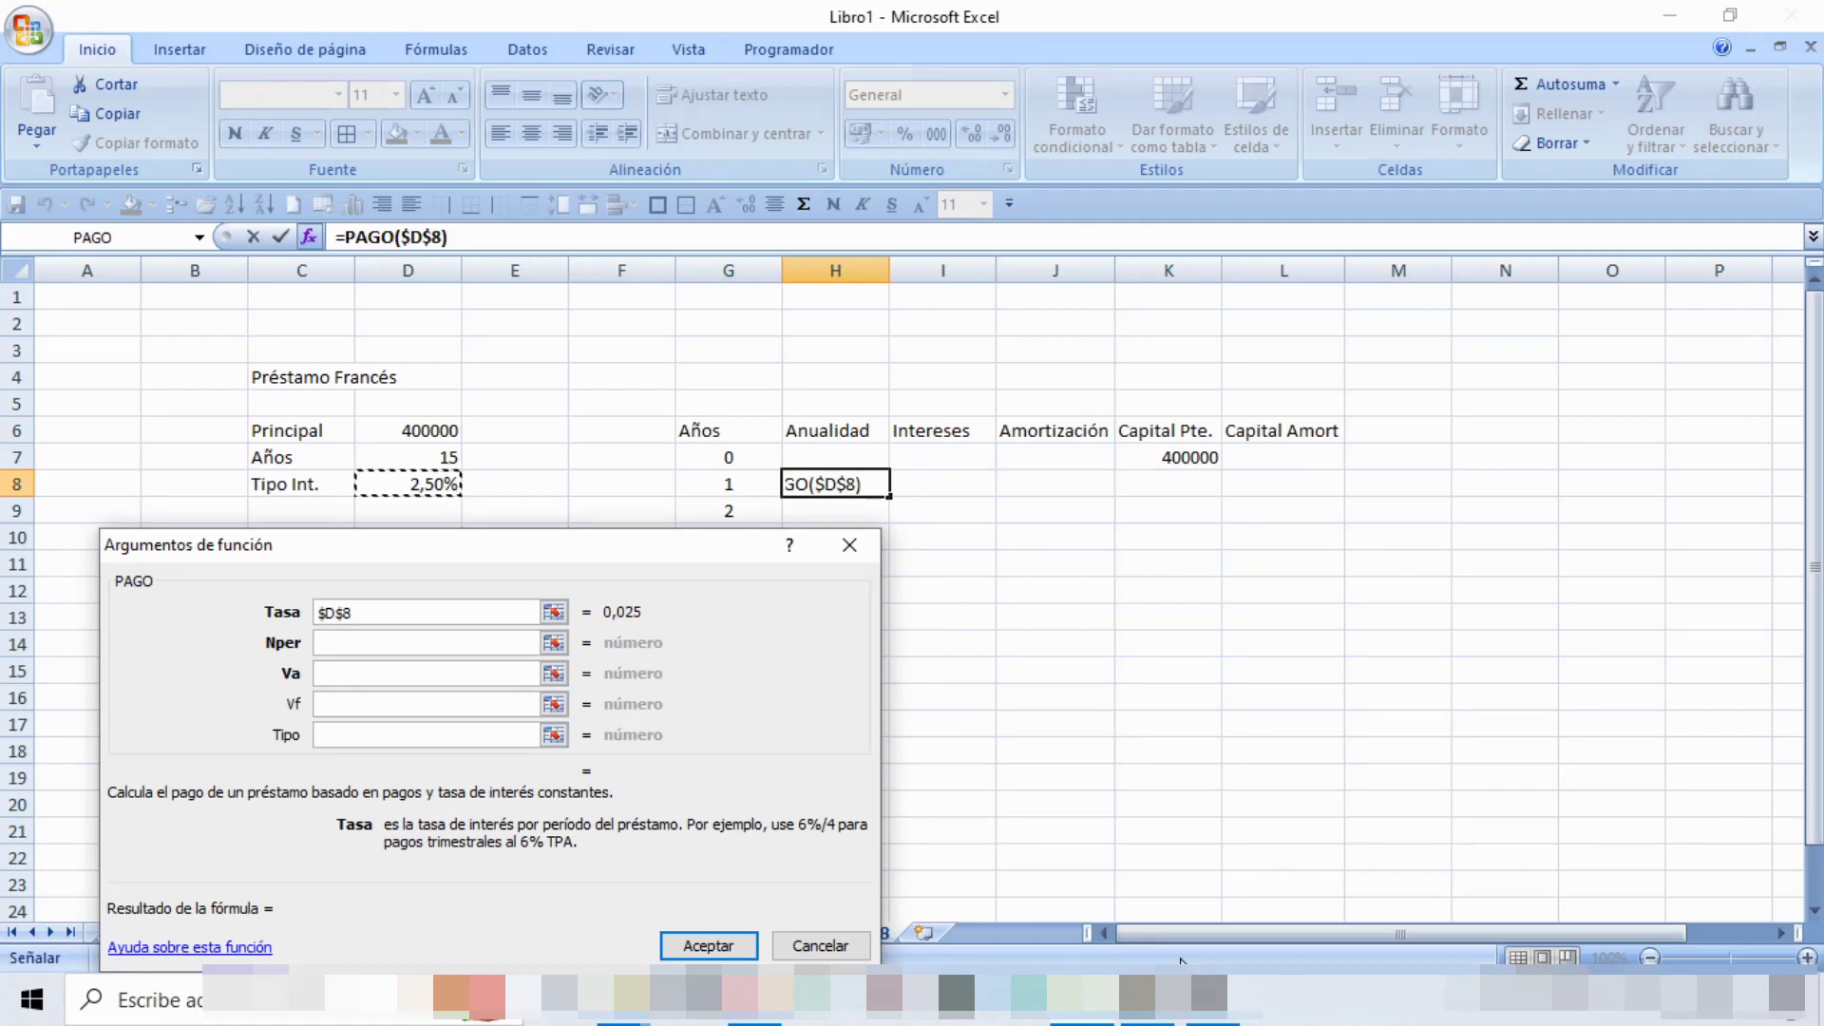
left_click(407, 642)
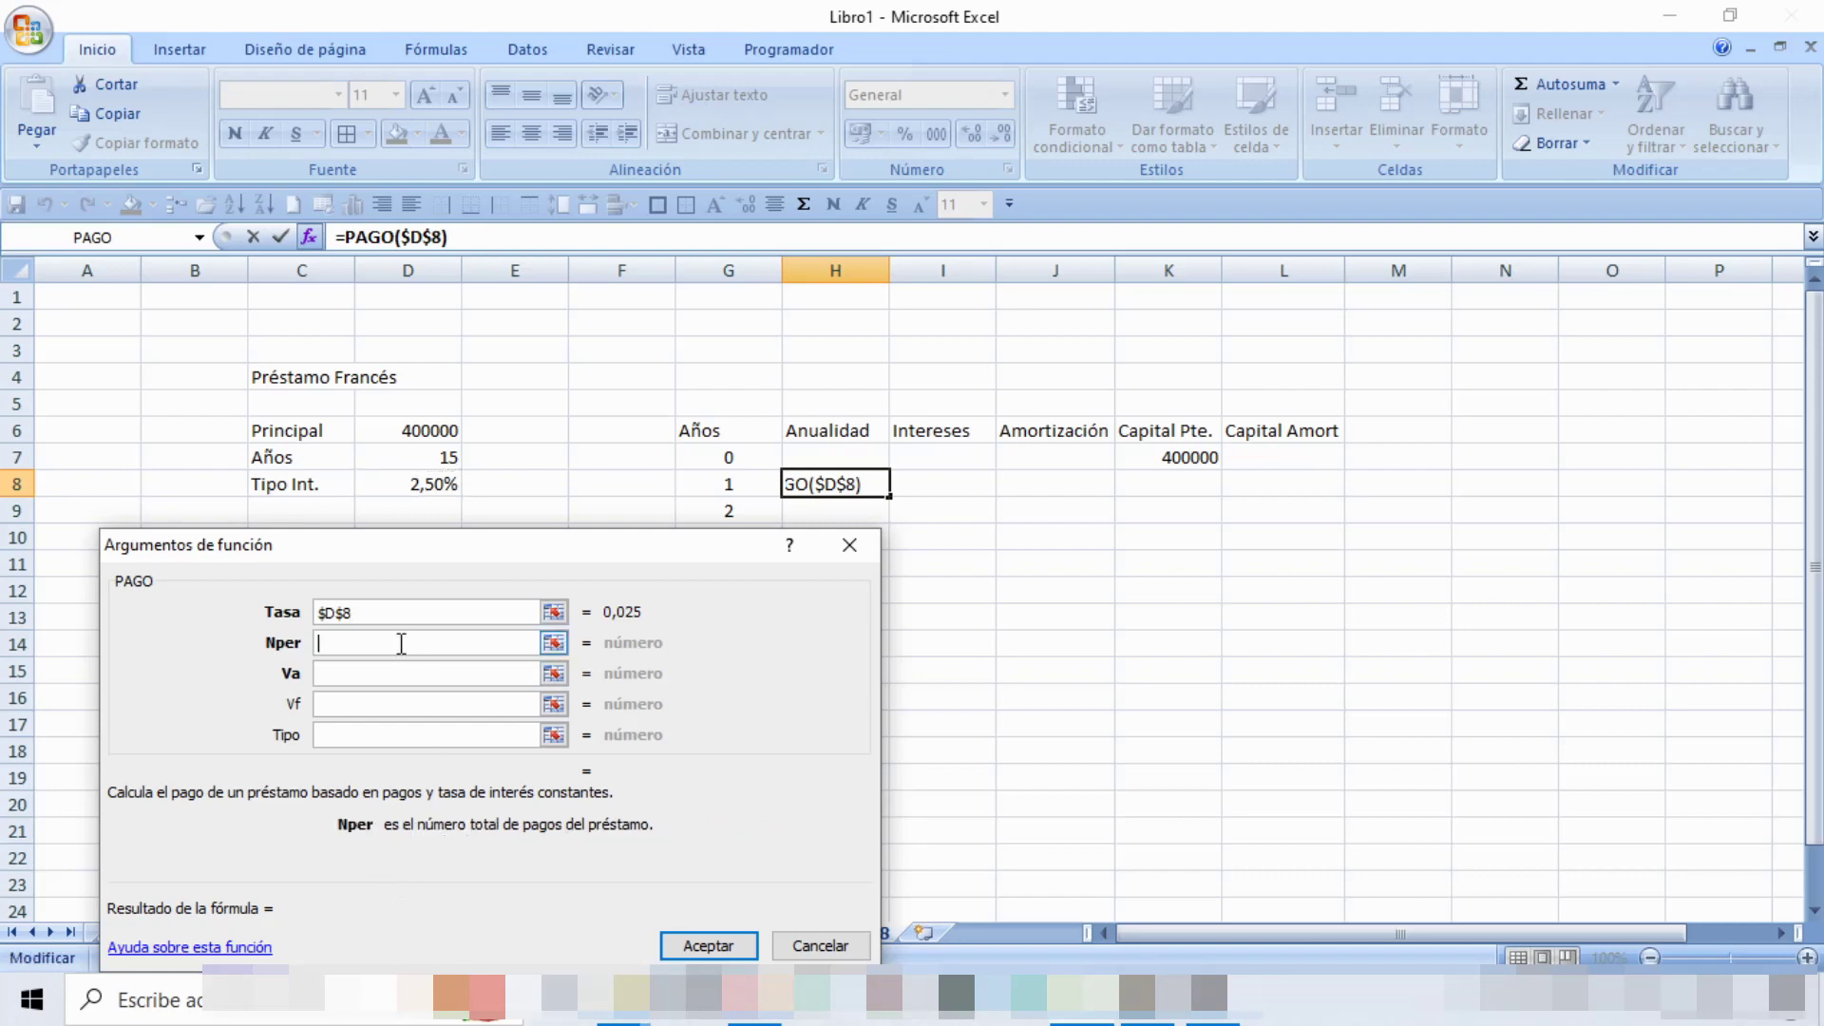
left_click(454, 457)
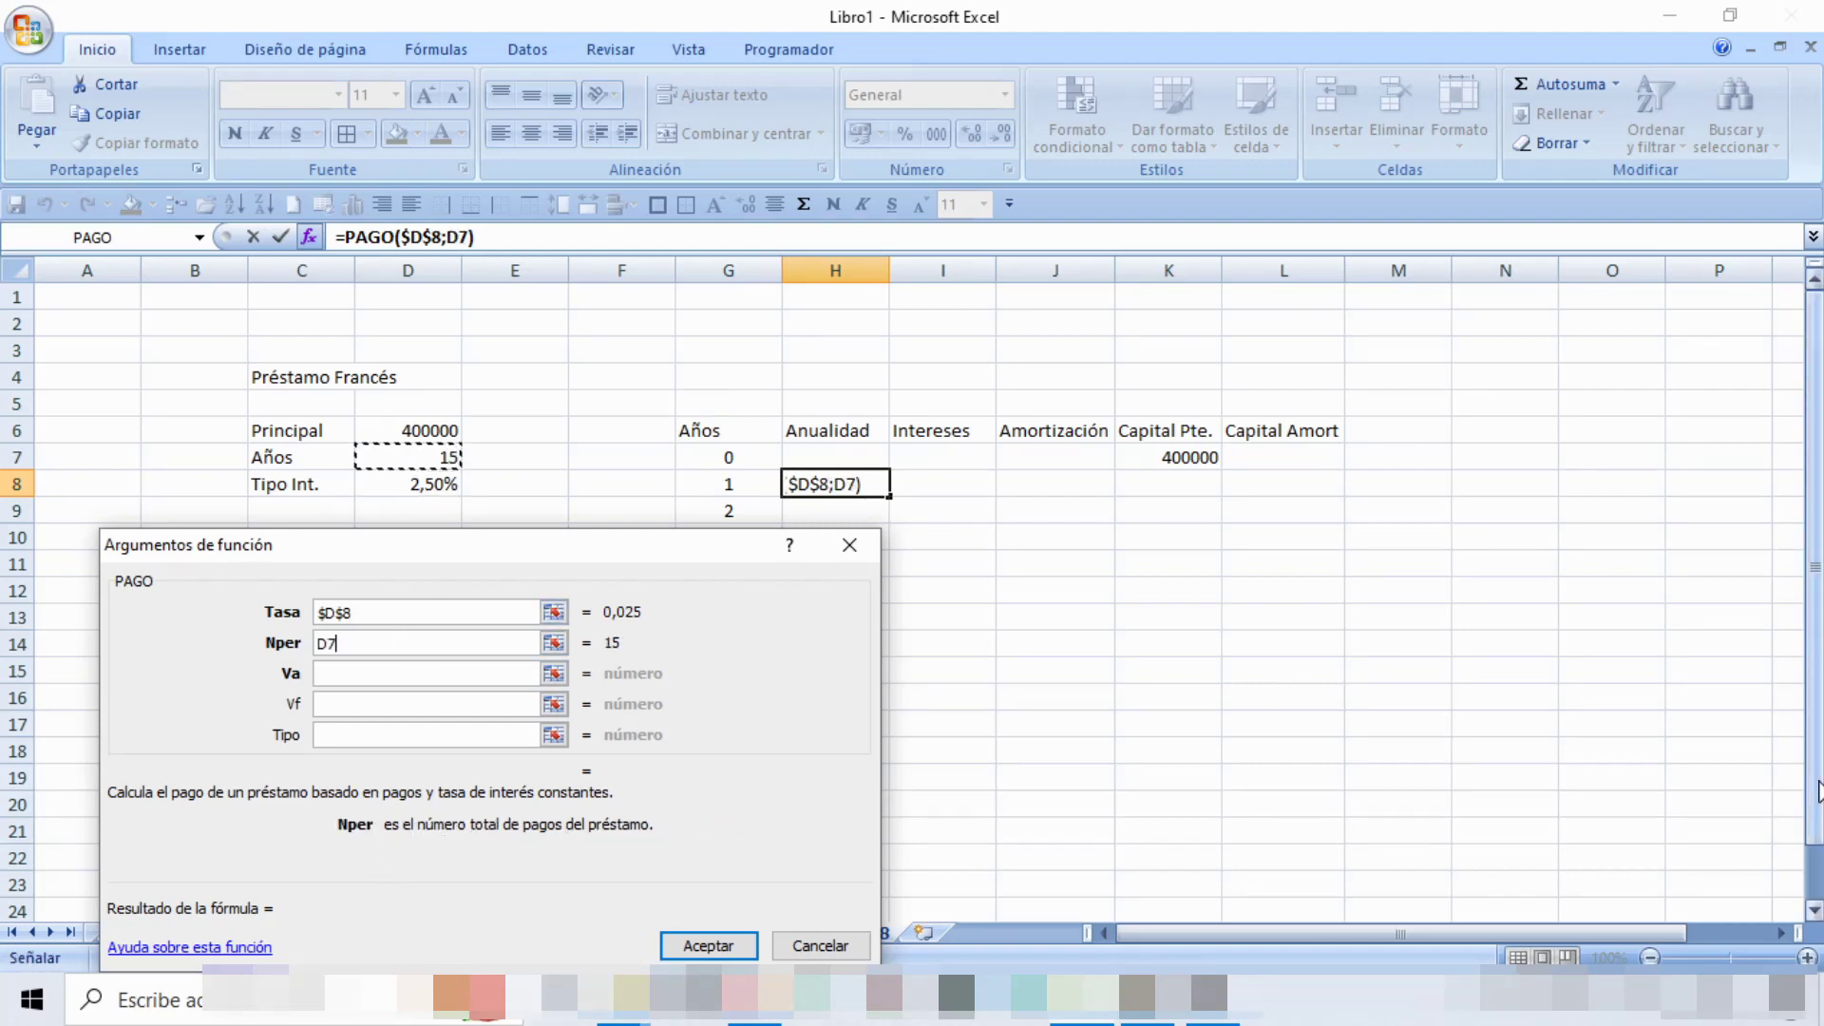
key("F4")
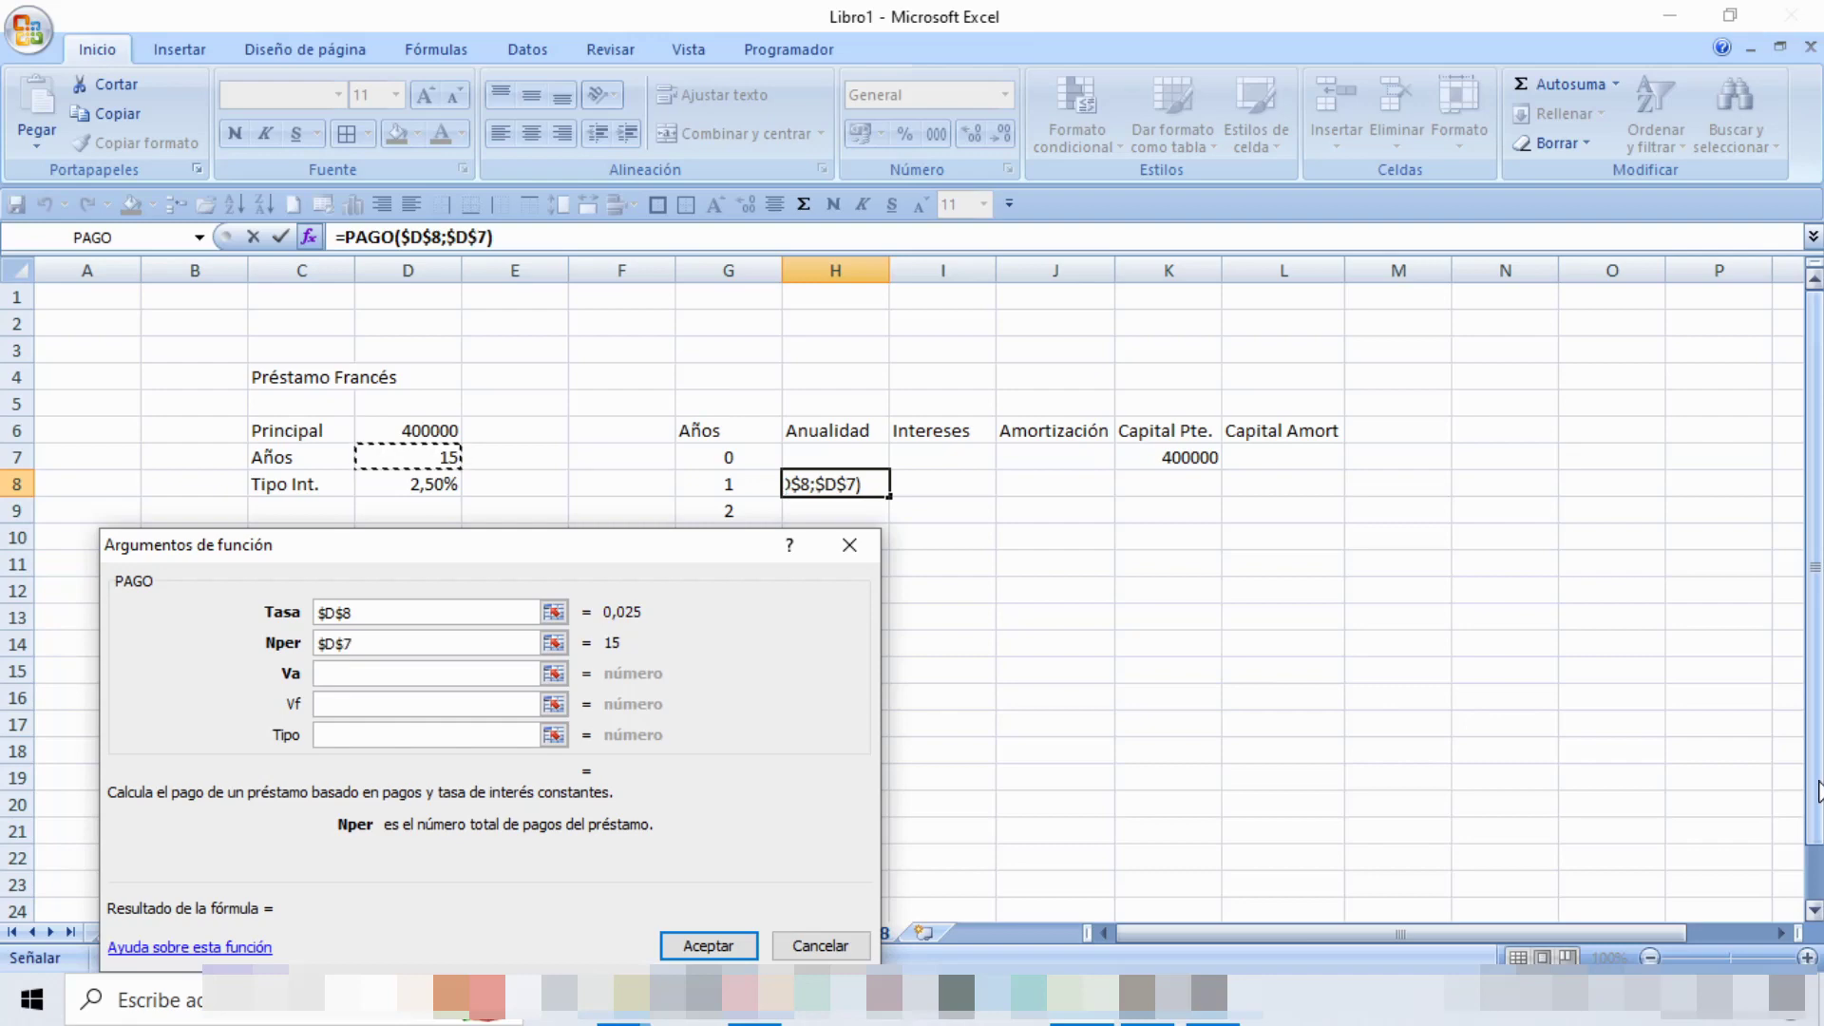
left_click(415, 672)
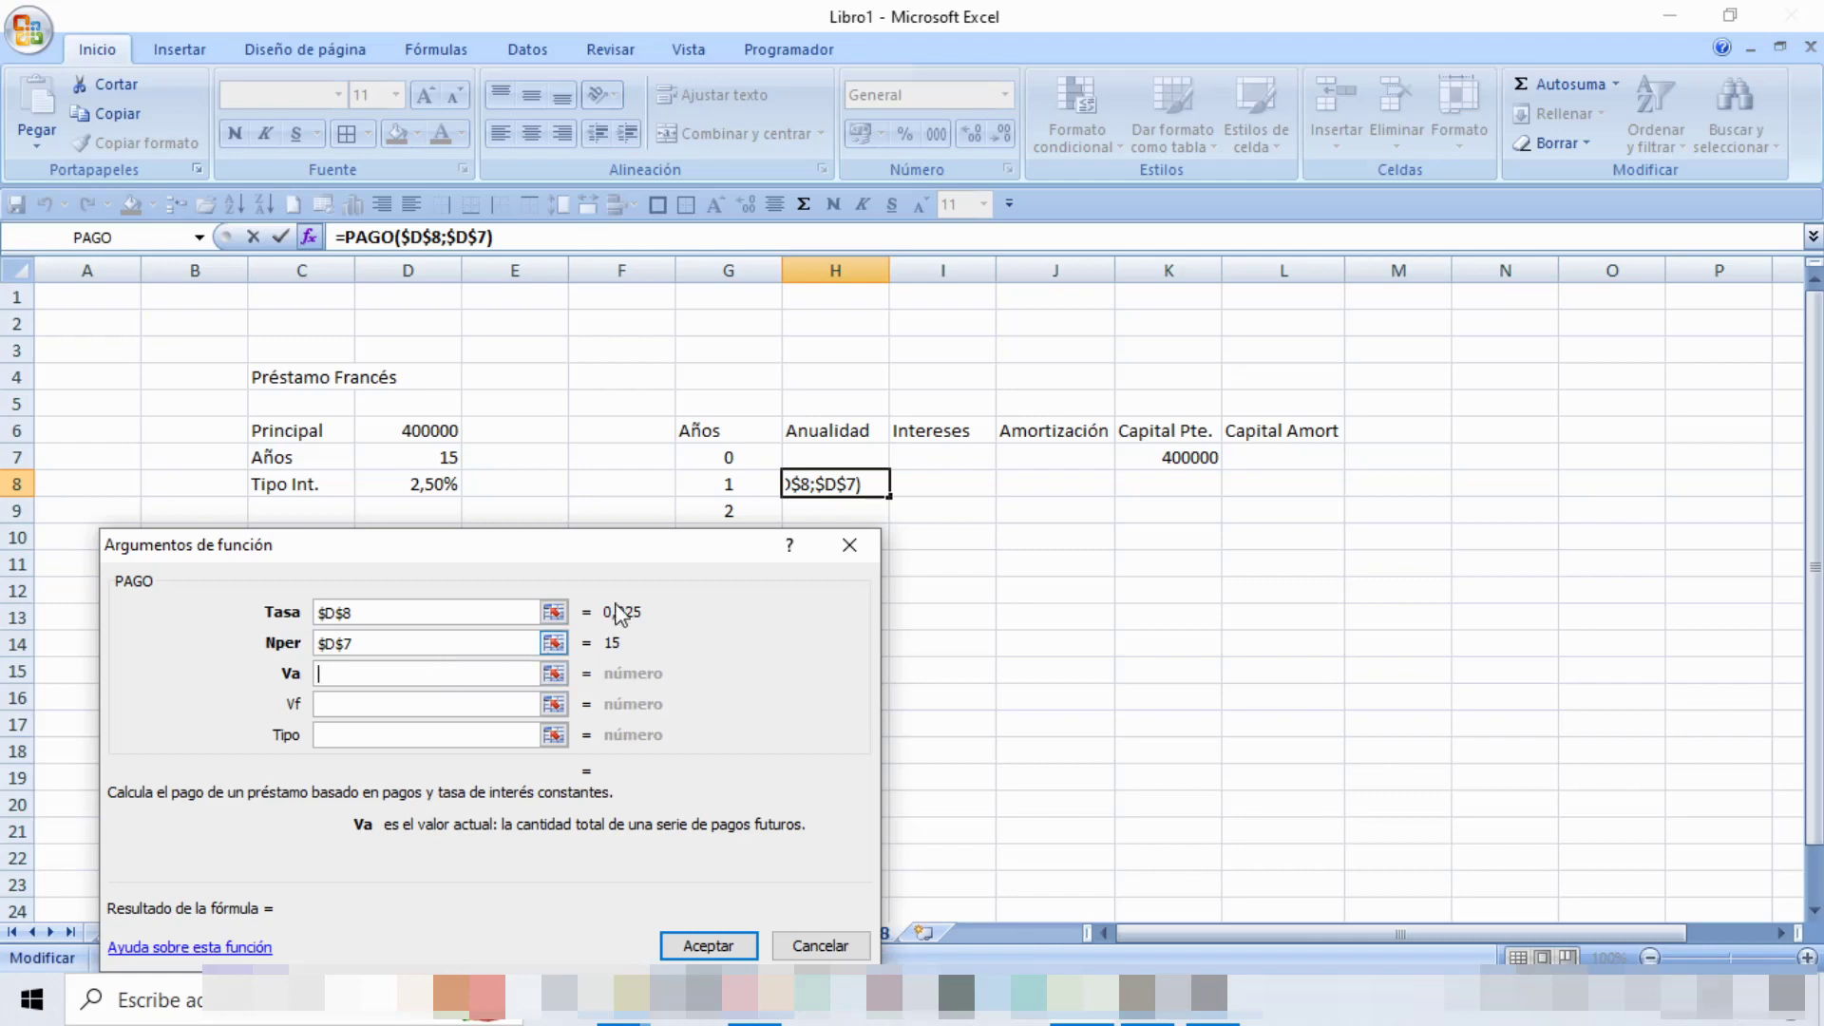
type("-")
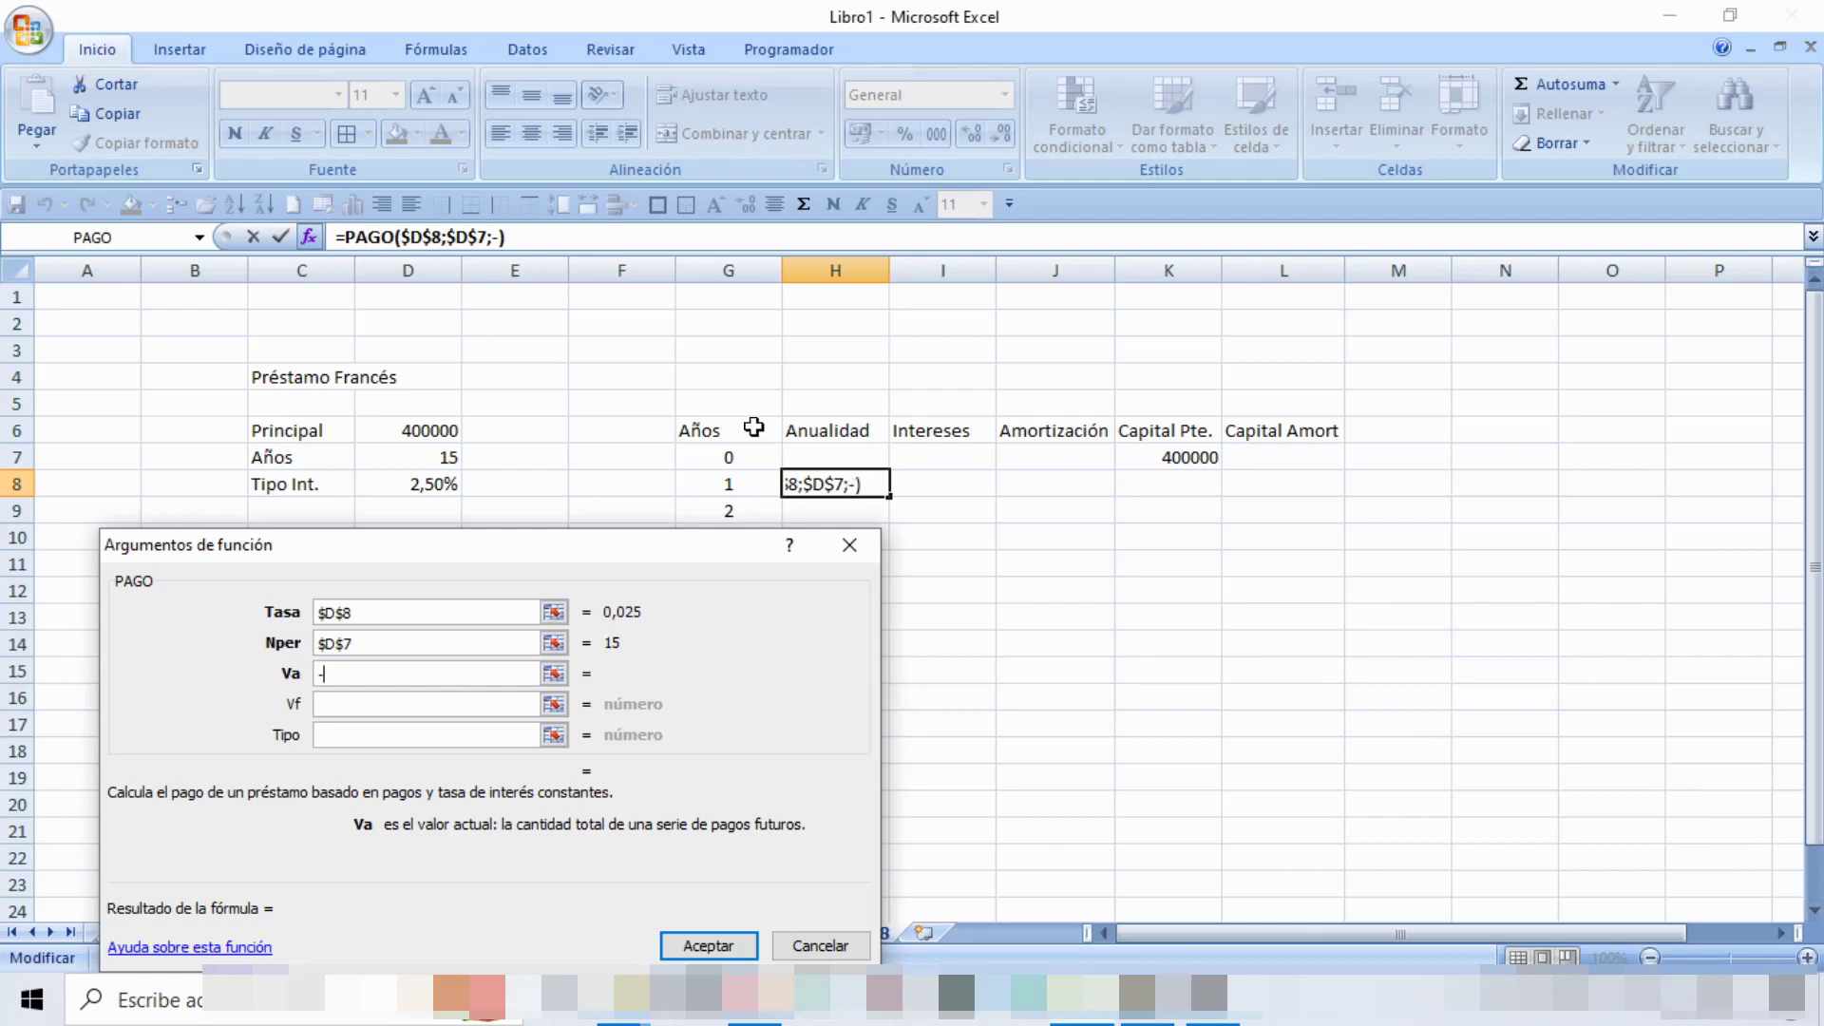
left_click(454, 435)
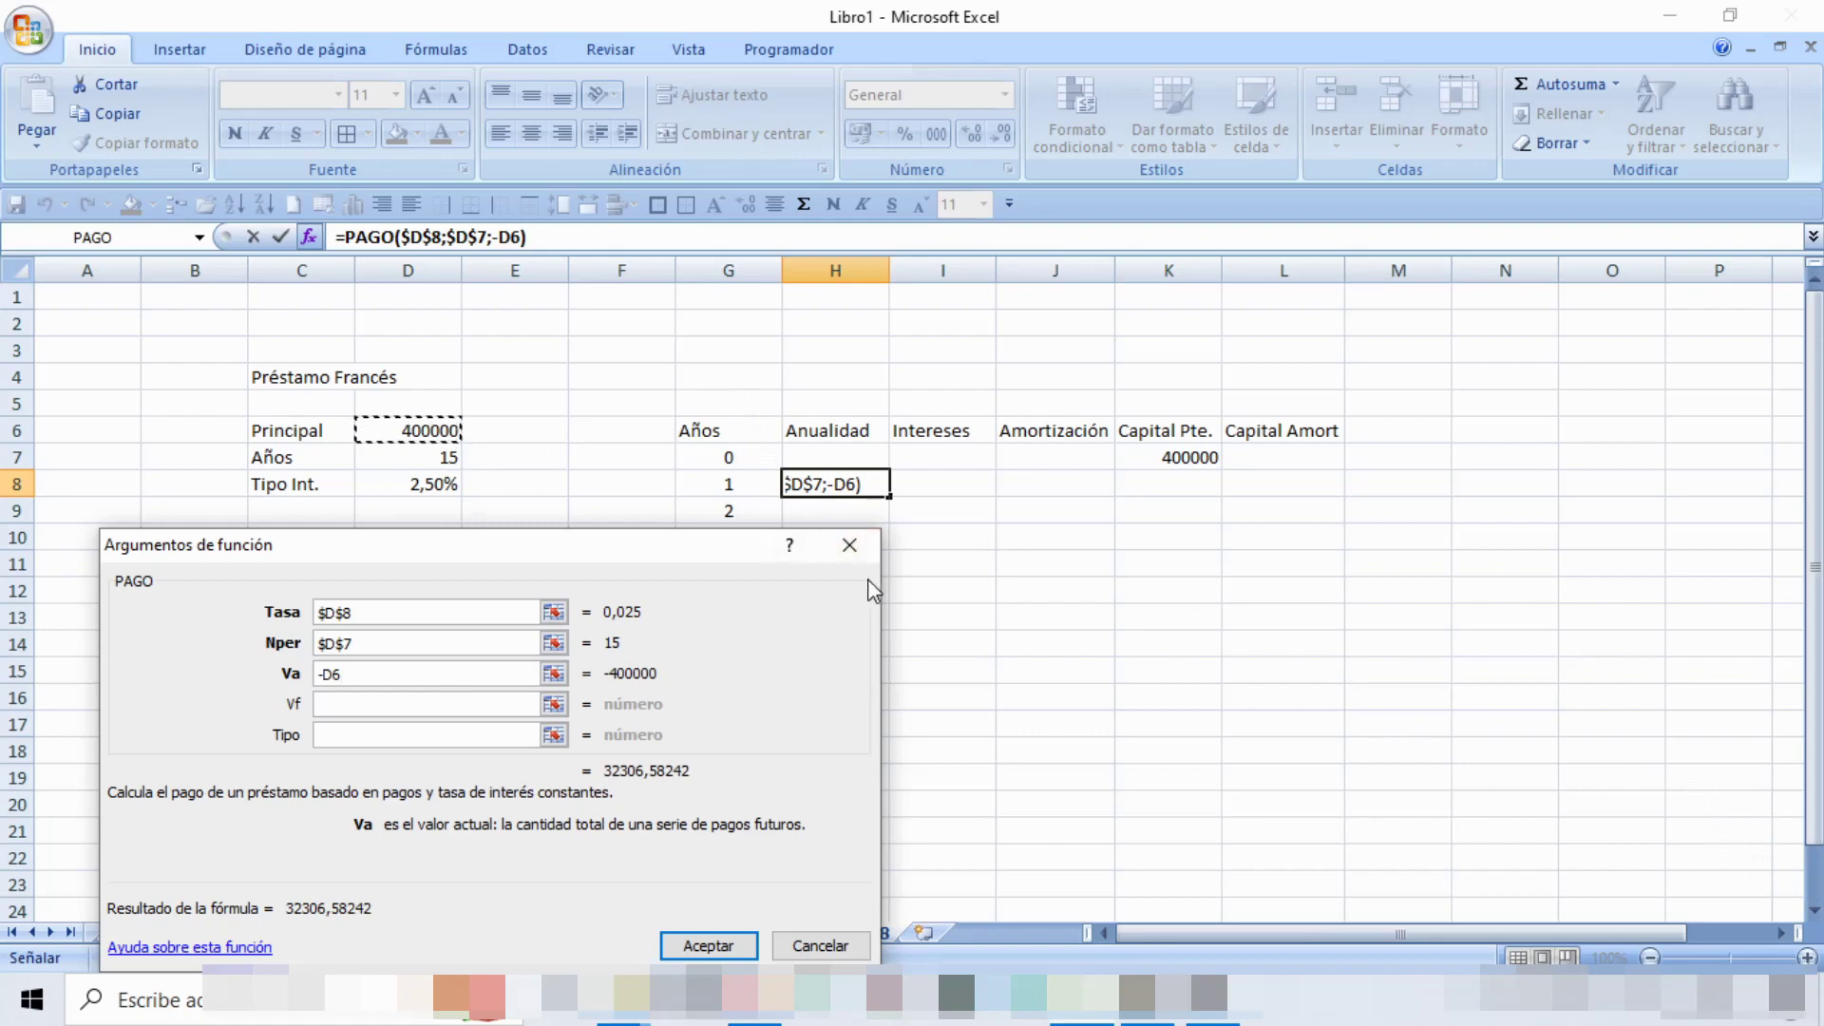
key("F4")
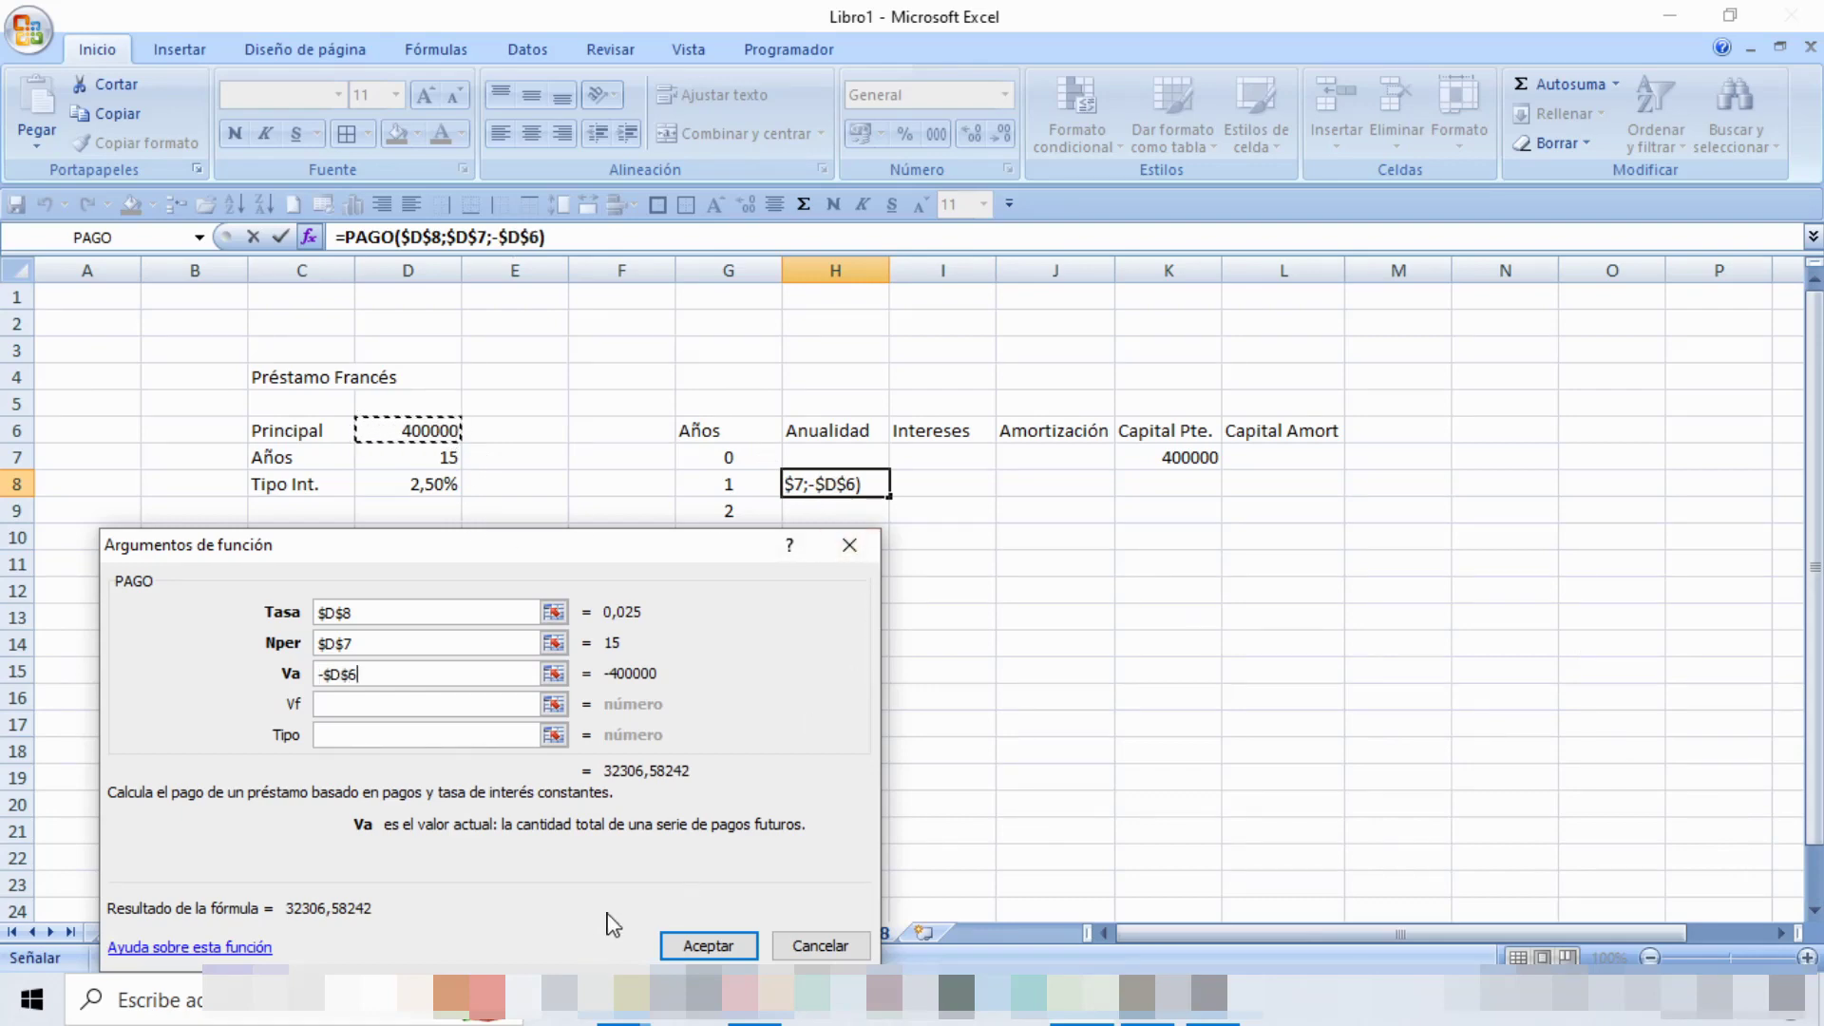
left_click(733, 948)
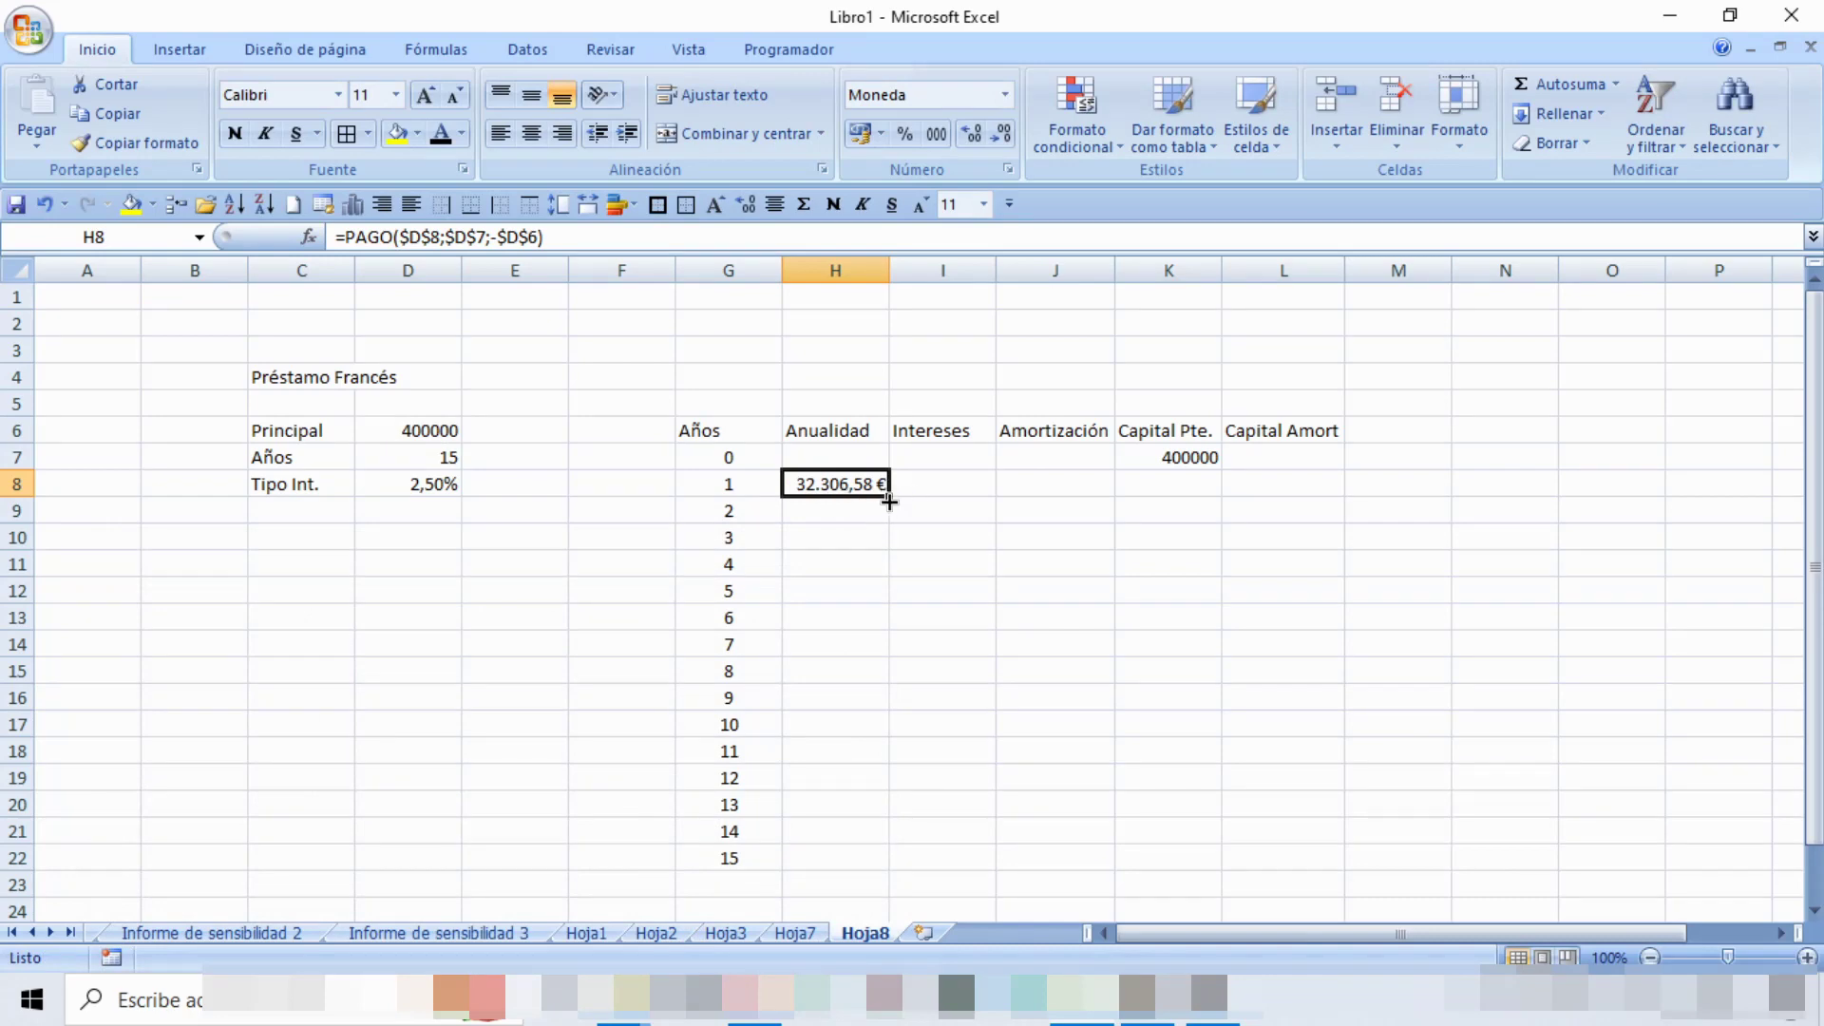
Copy the H8 annuity formula down to H22 for all 15 years.
left_click_drag(888, 502, 829, 864)
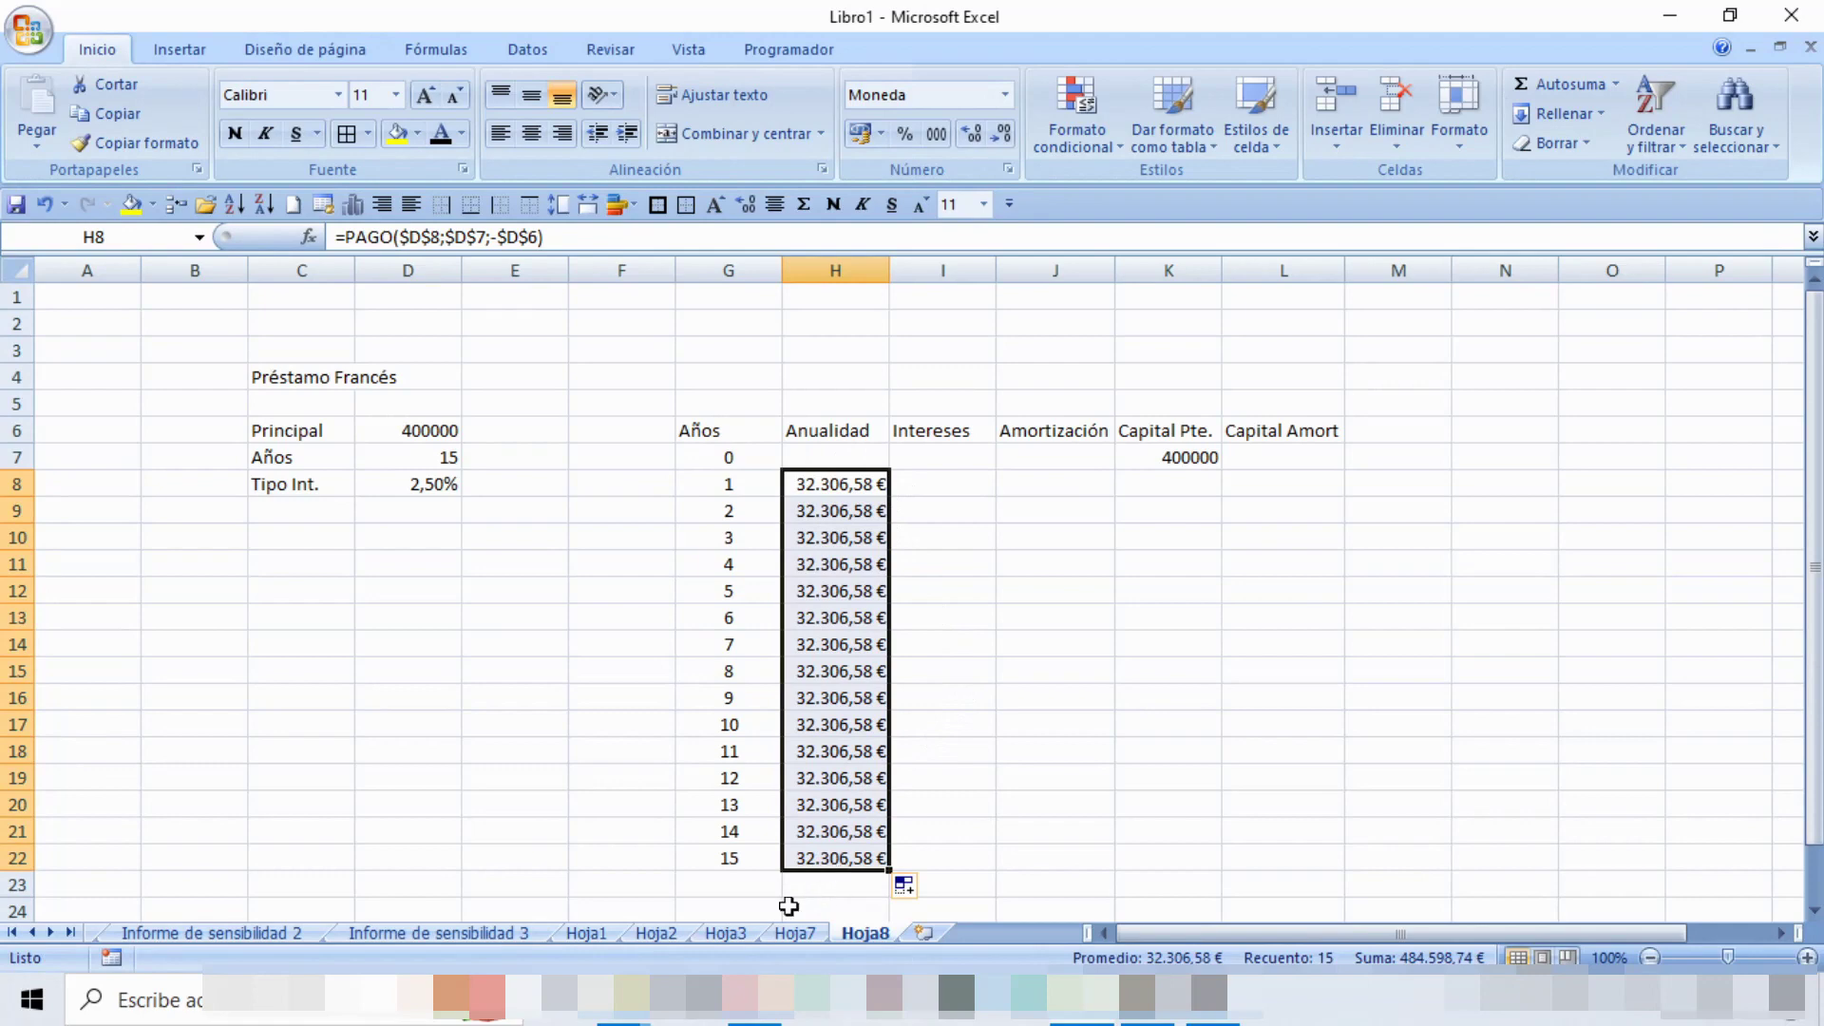
left_click(506, 787)
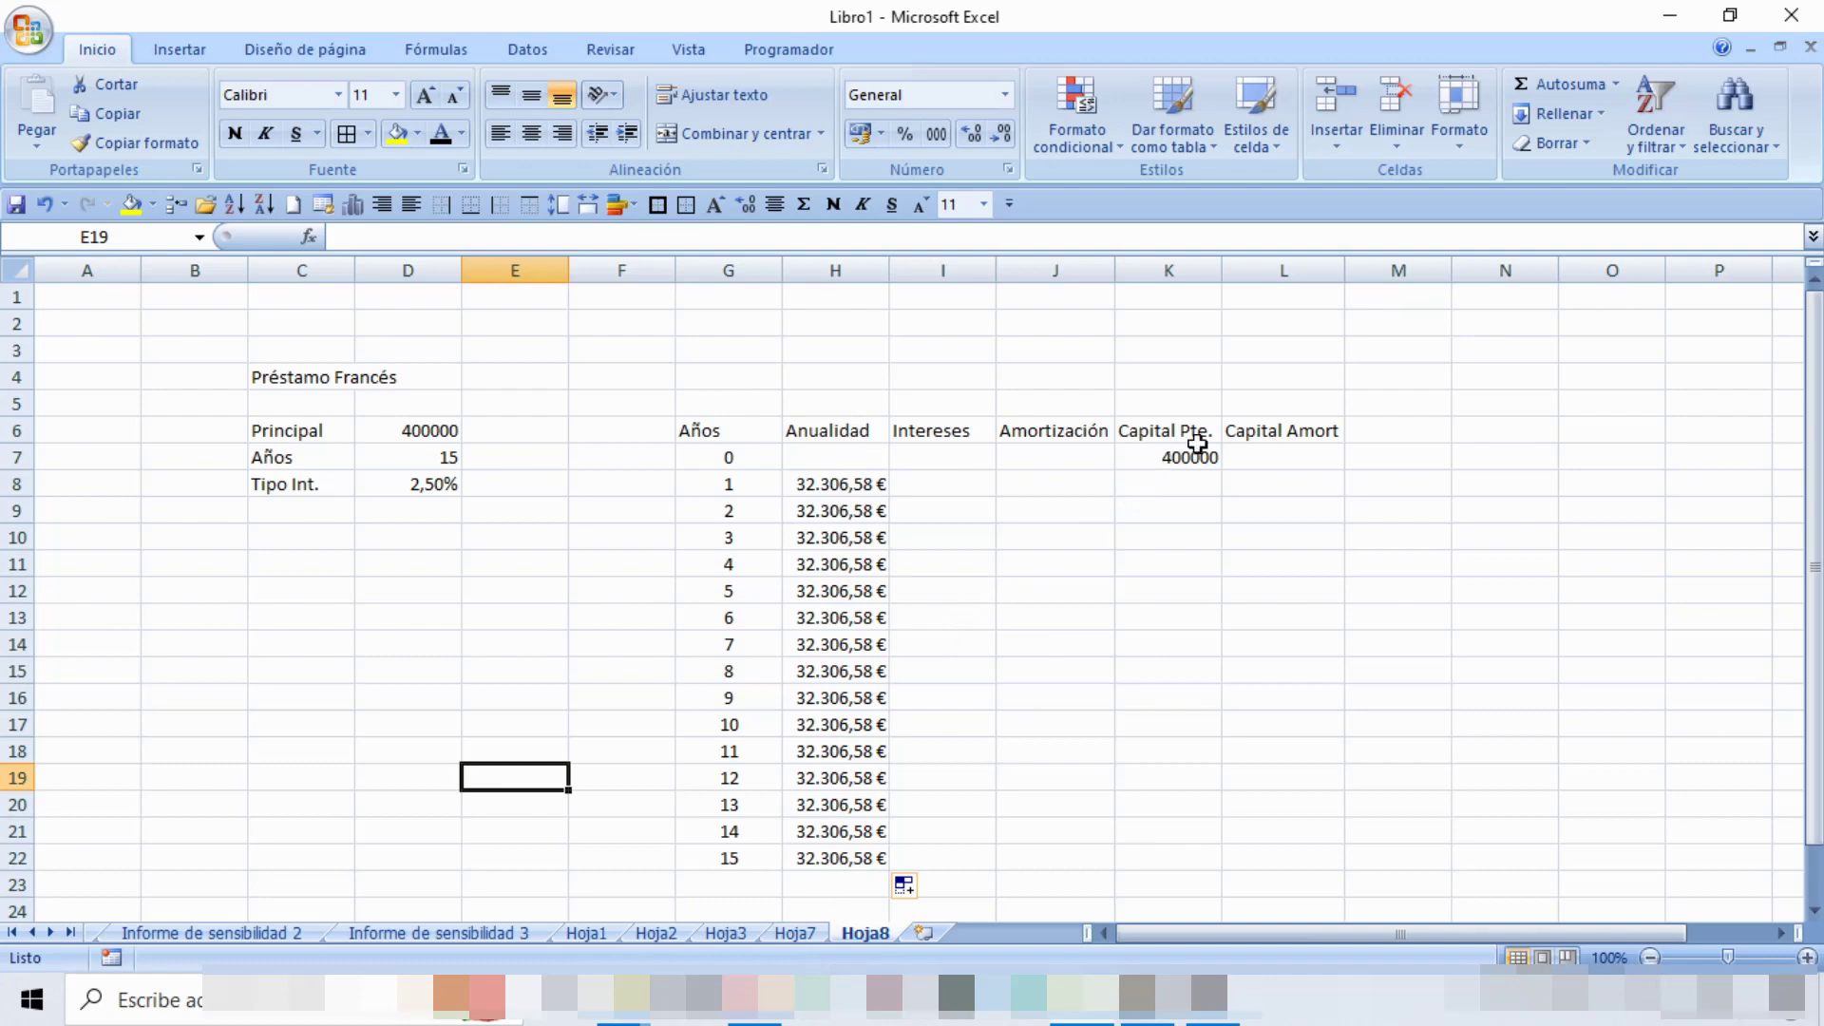
left_click(946, 486)
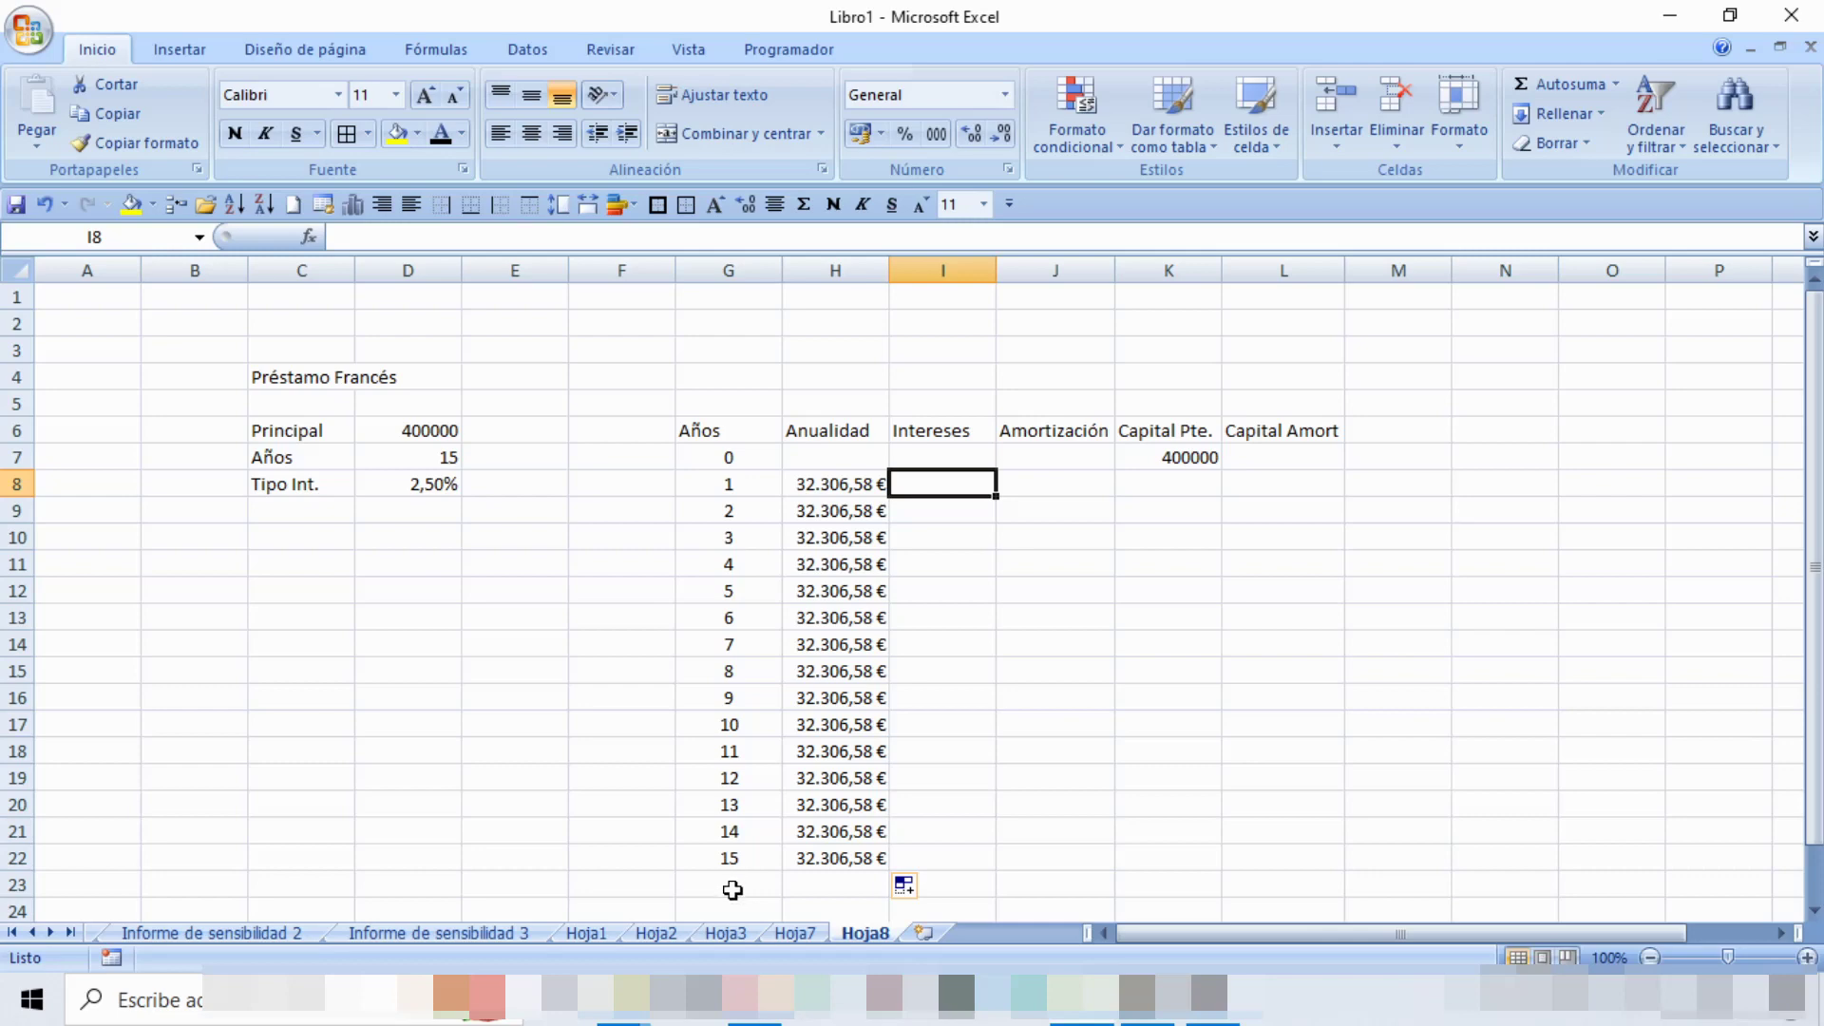
Enter =$D$8*K7 in I8 to get the first-year interest of 10000.
type("=")
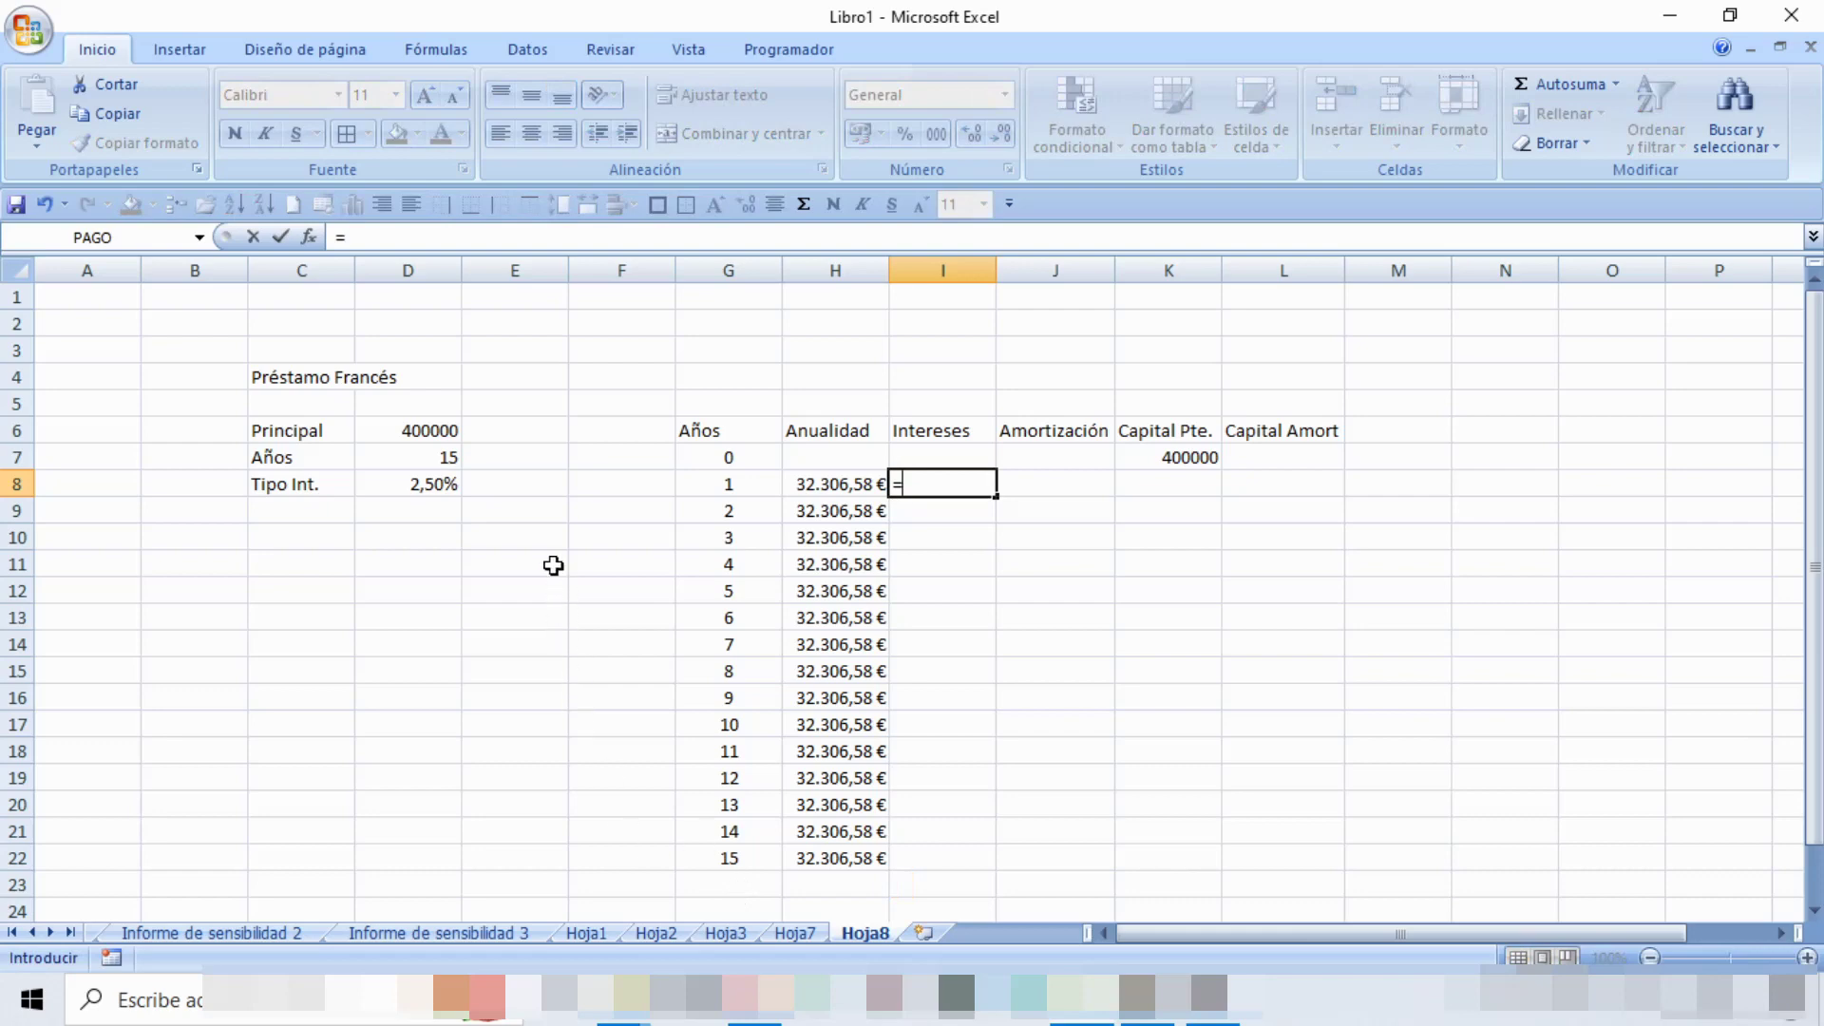
left_click(418, 487)
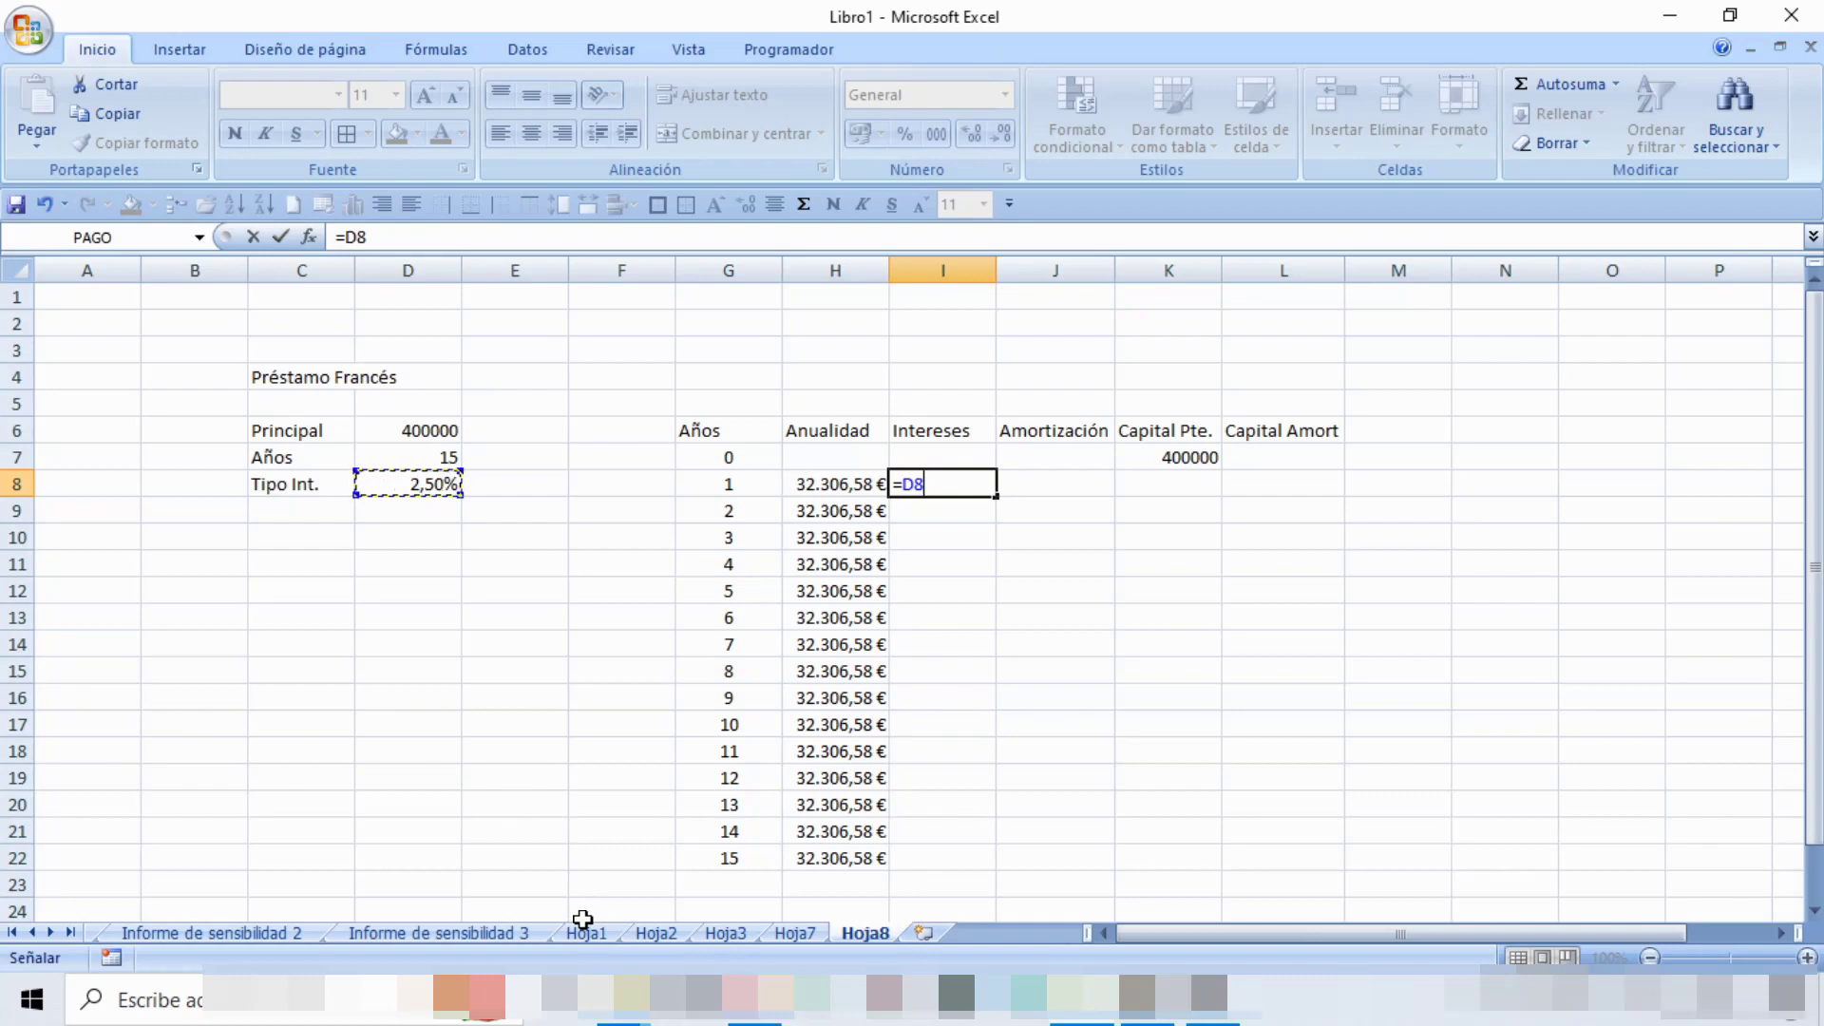
key("F4")
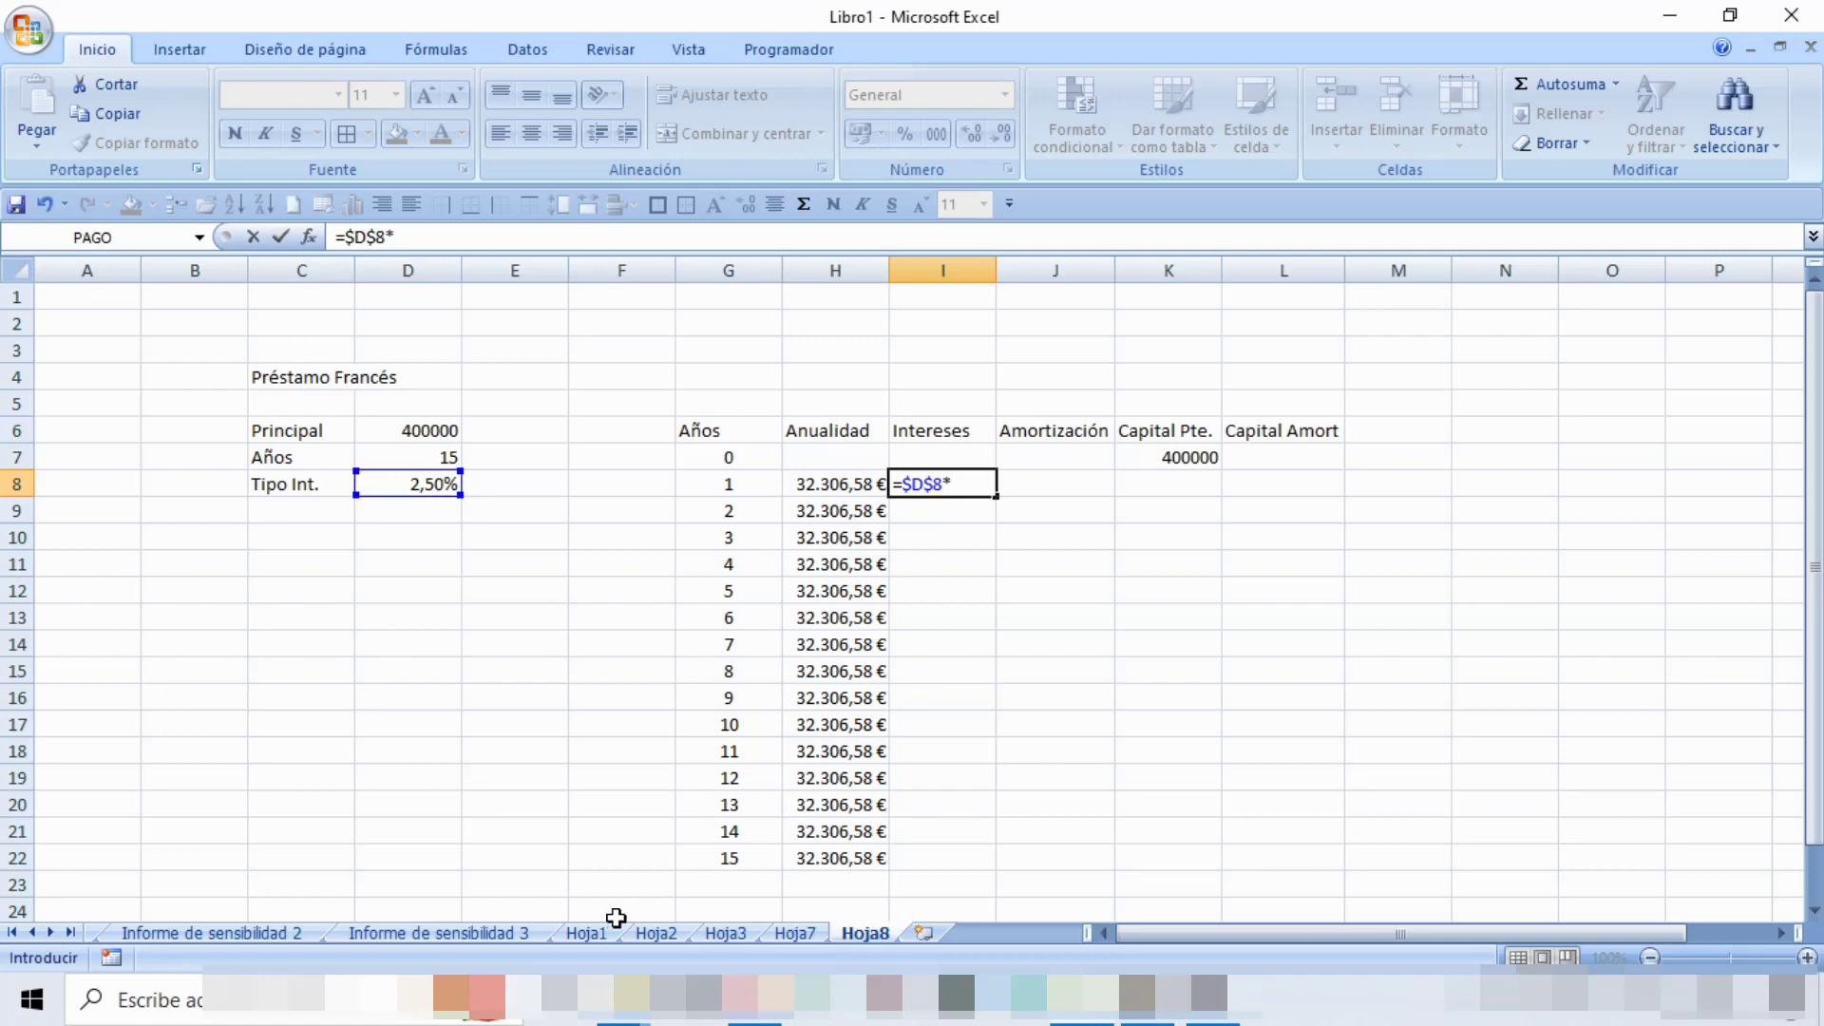
left_click(1179, 455)
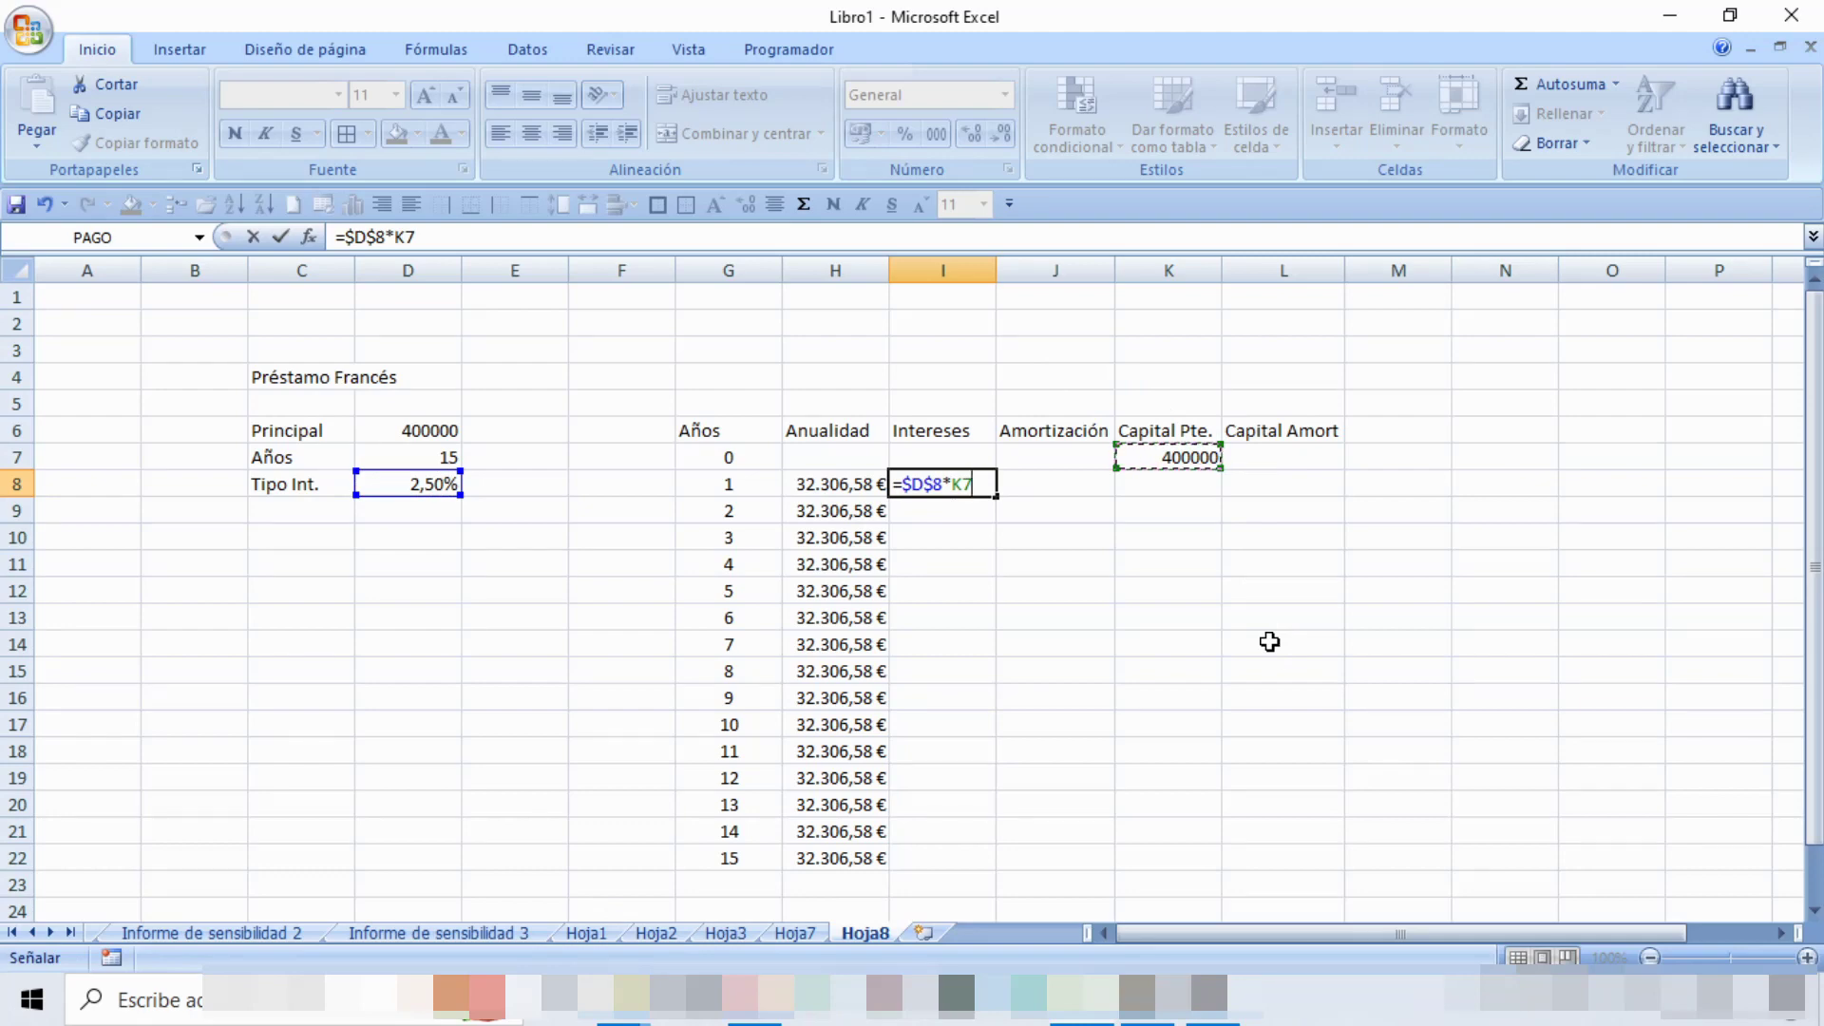
key("Return")
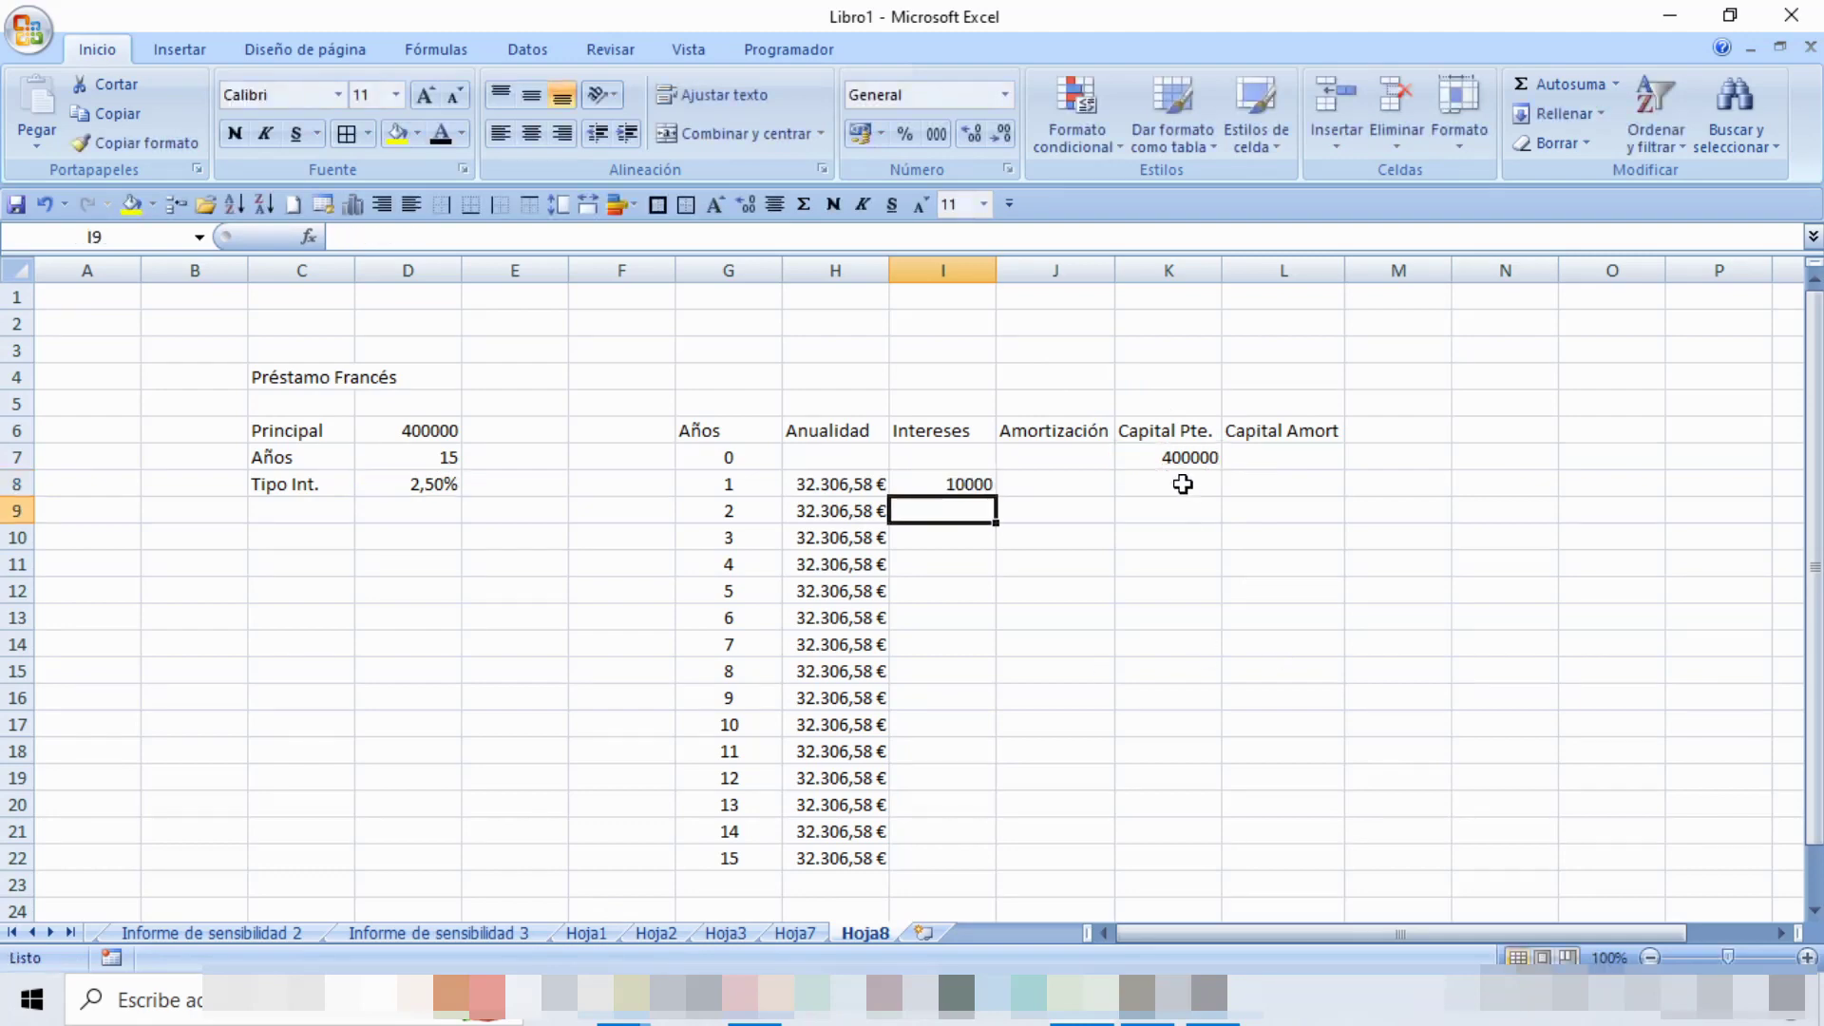
left_click(1048, 487)
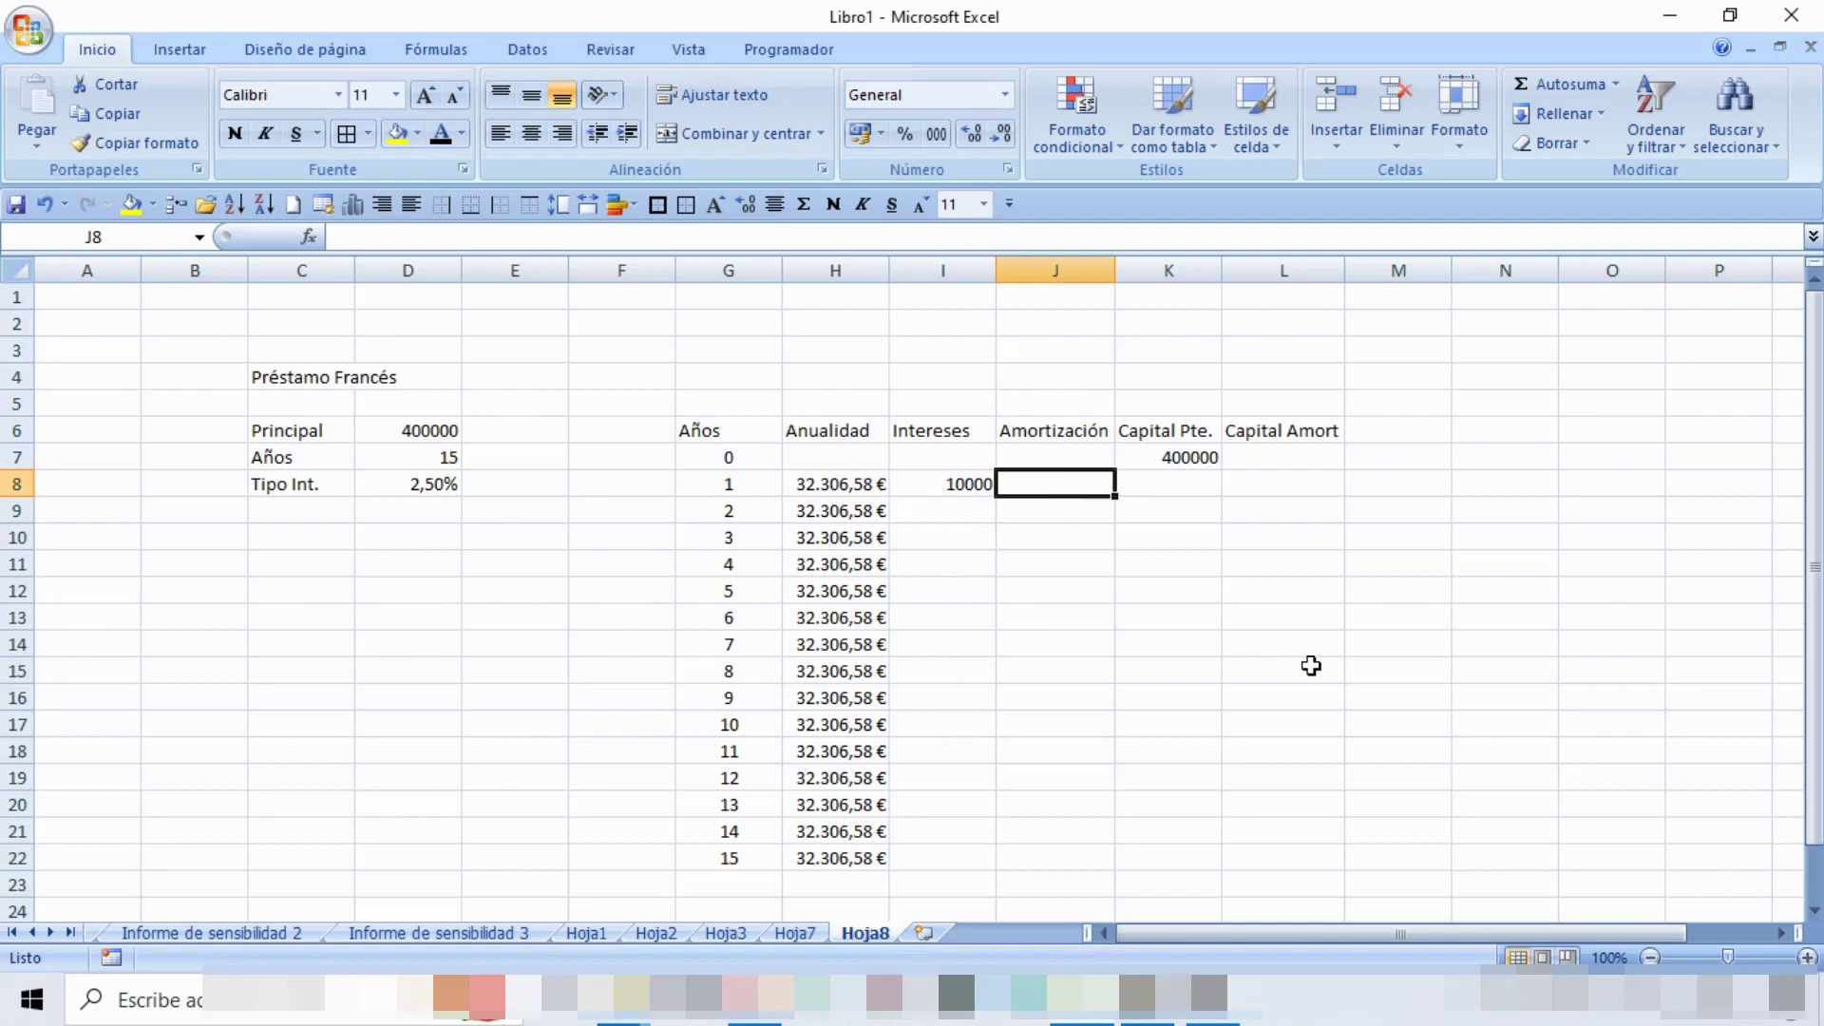
Enter =H8-I8 in J8 to get the first-year amortization of 22.306,58 €.
type("=")
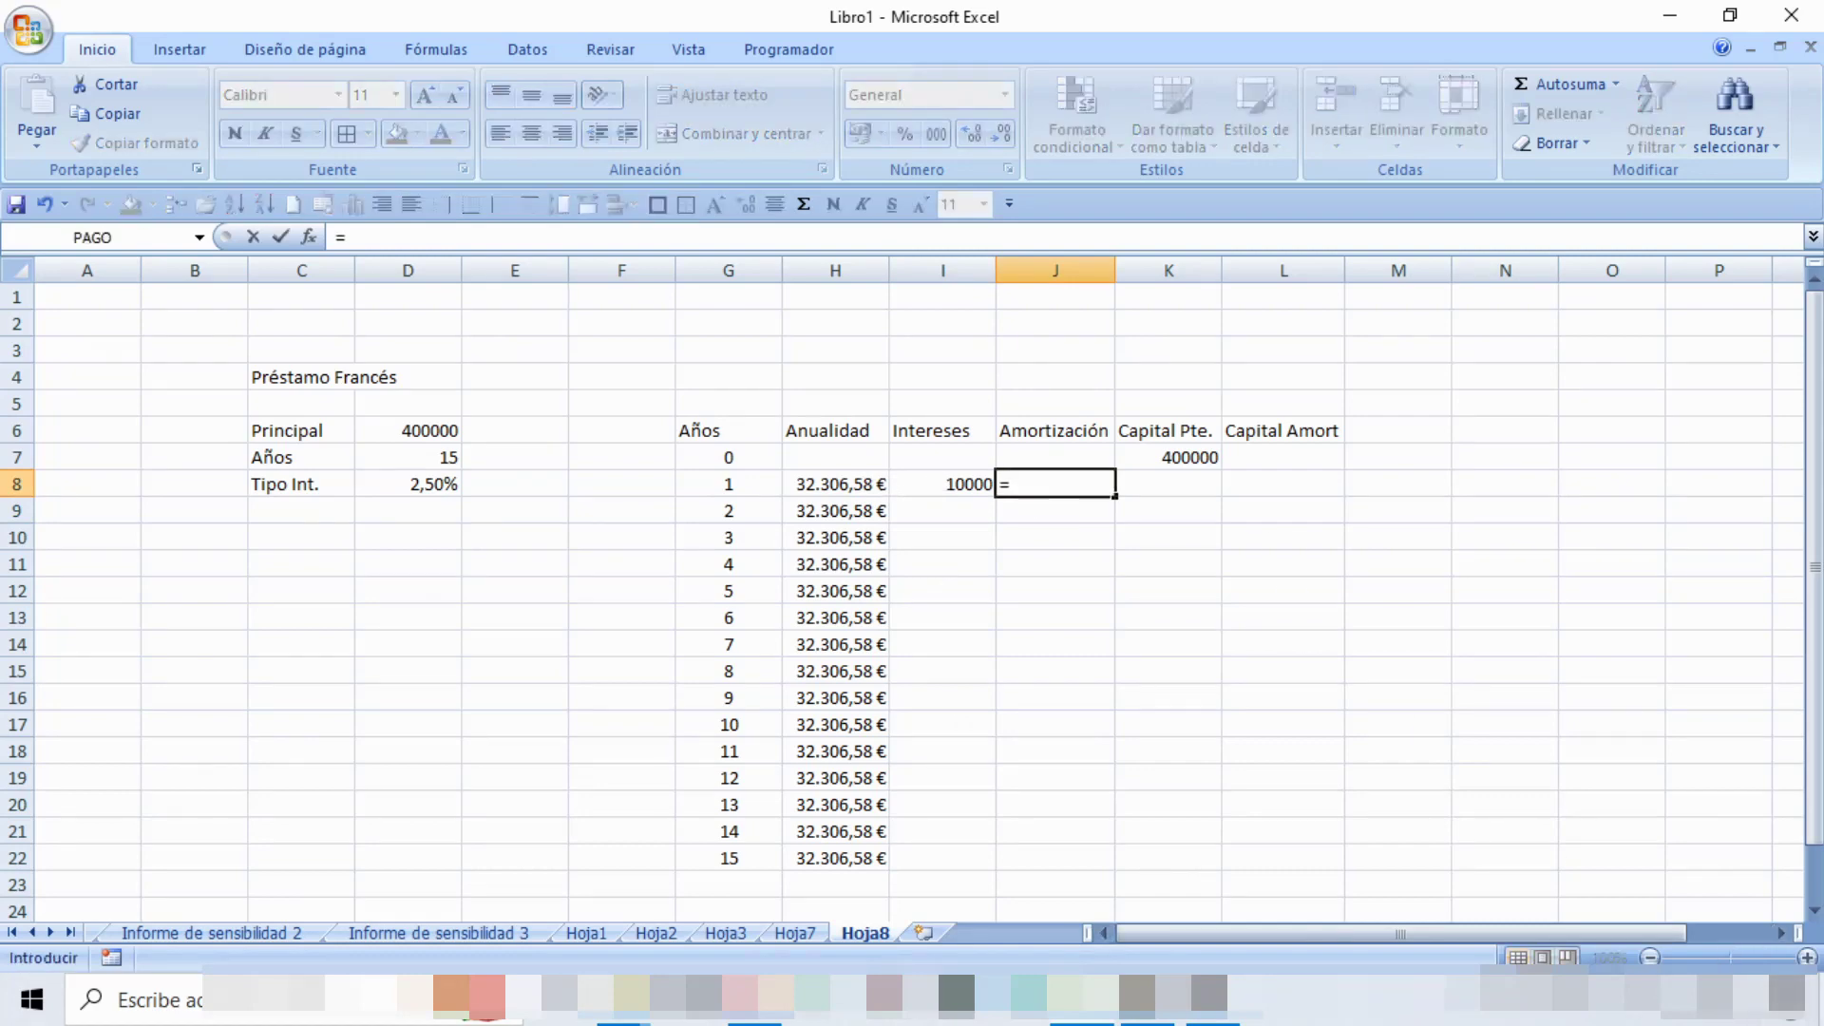
key("Left")
key("Left")
type("-")
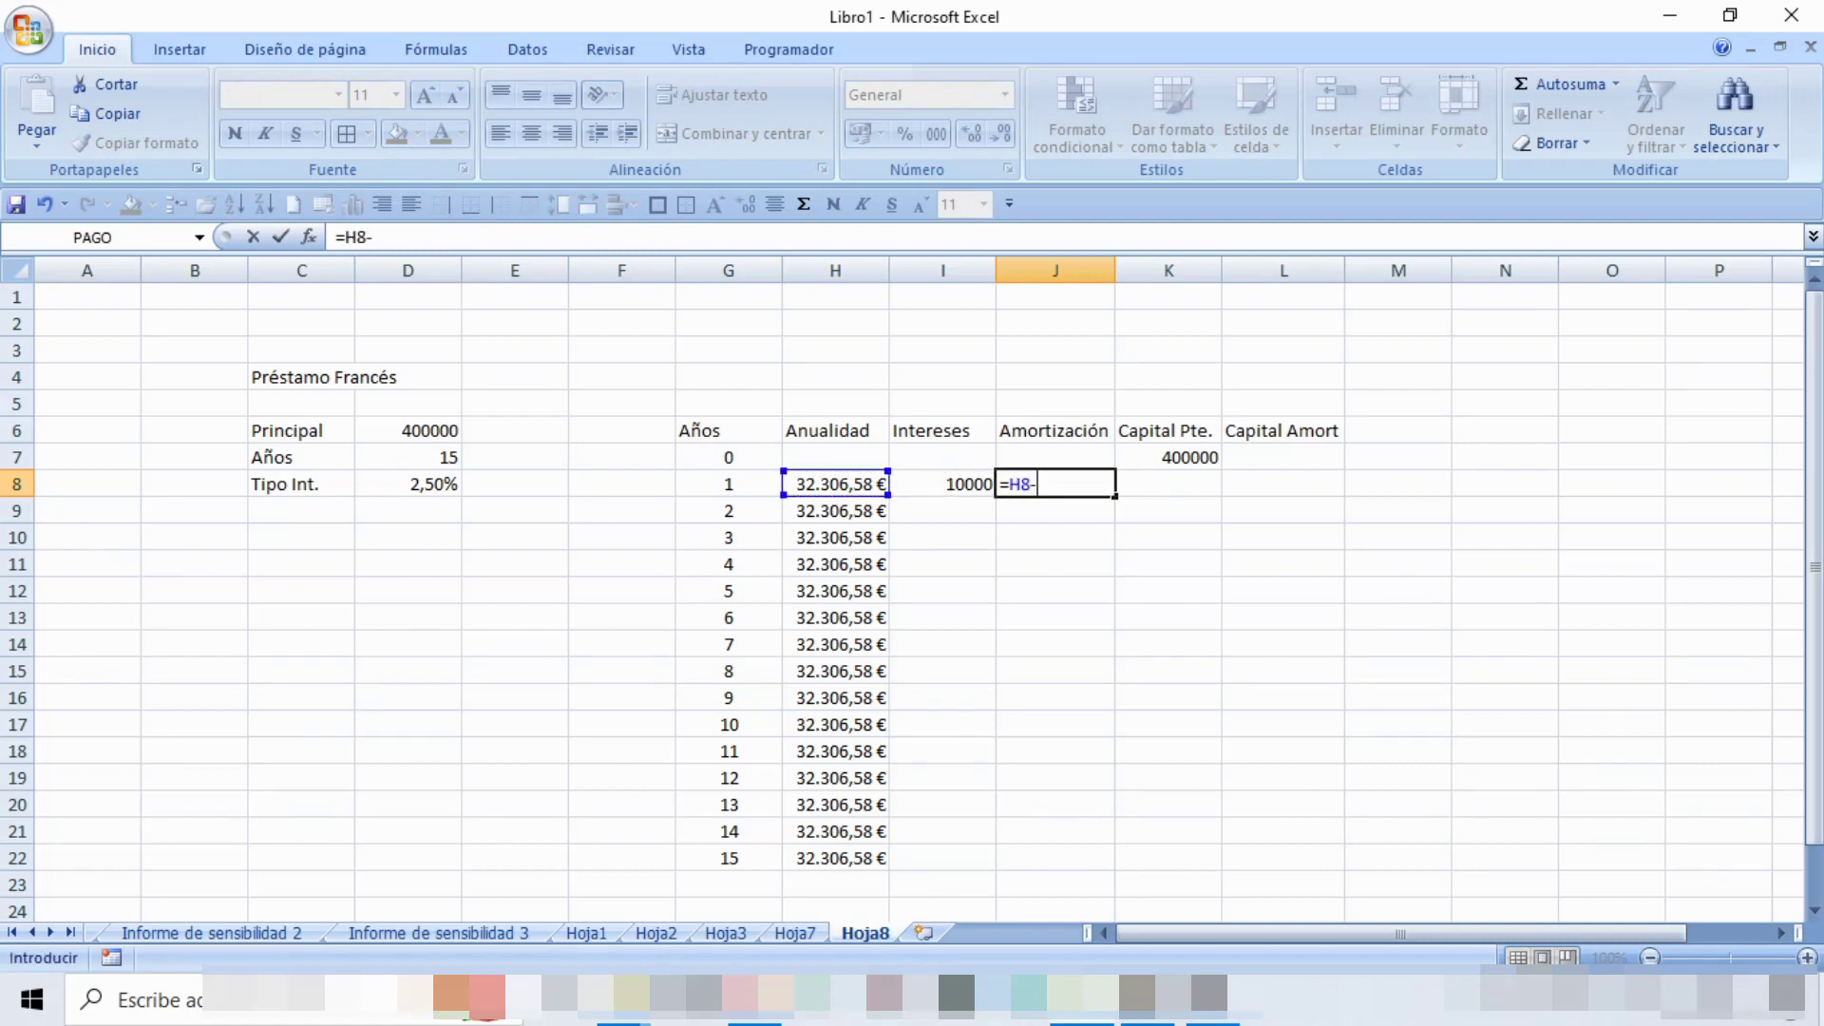
key("Left")
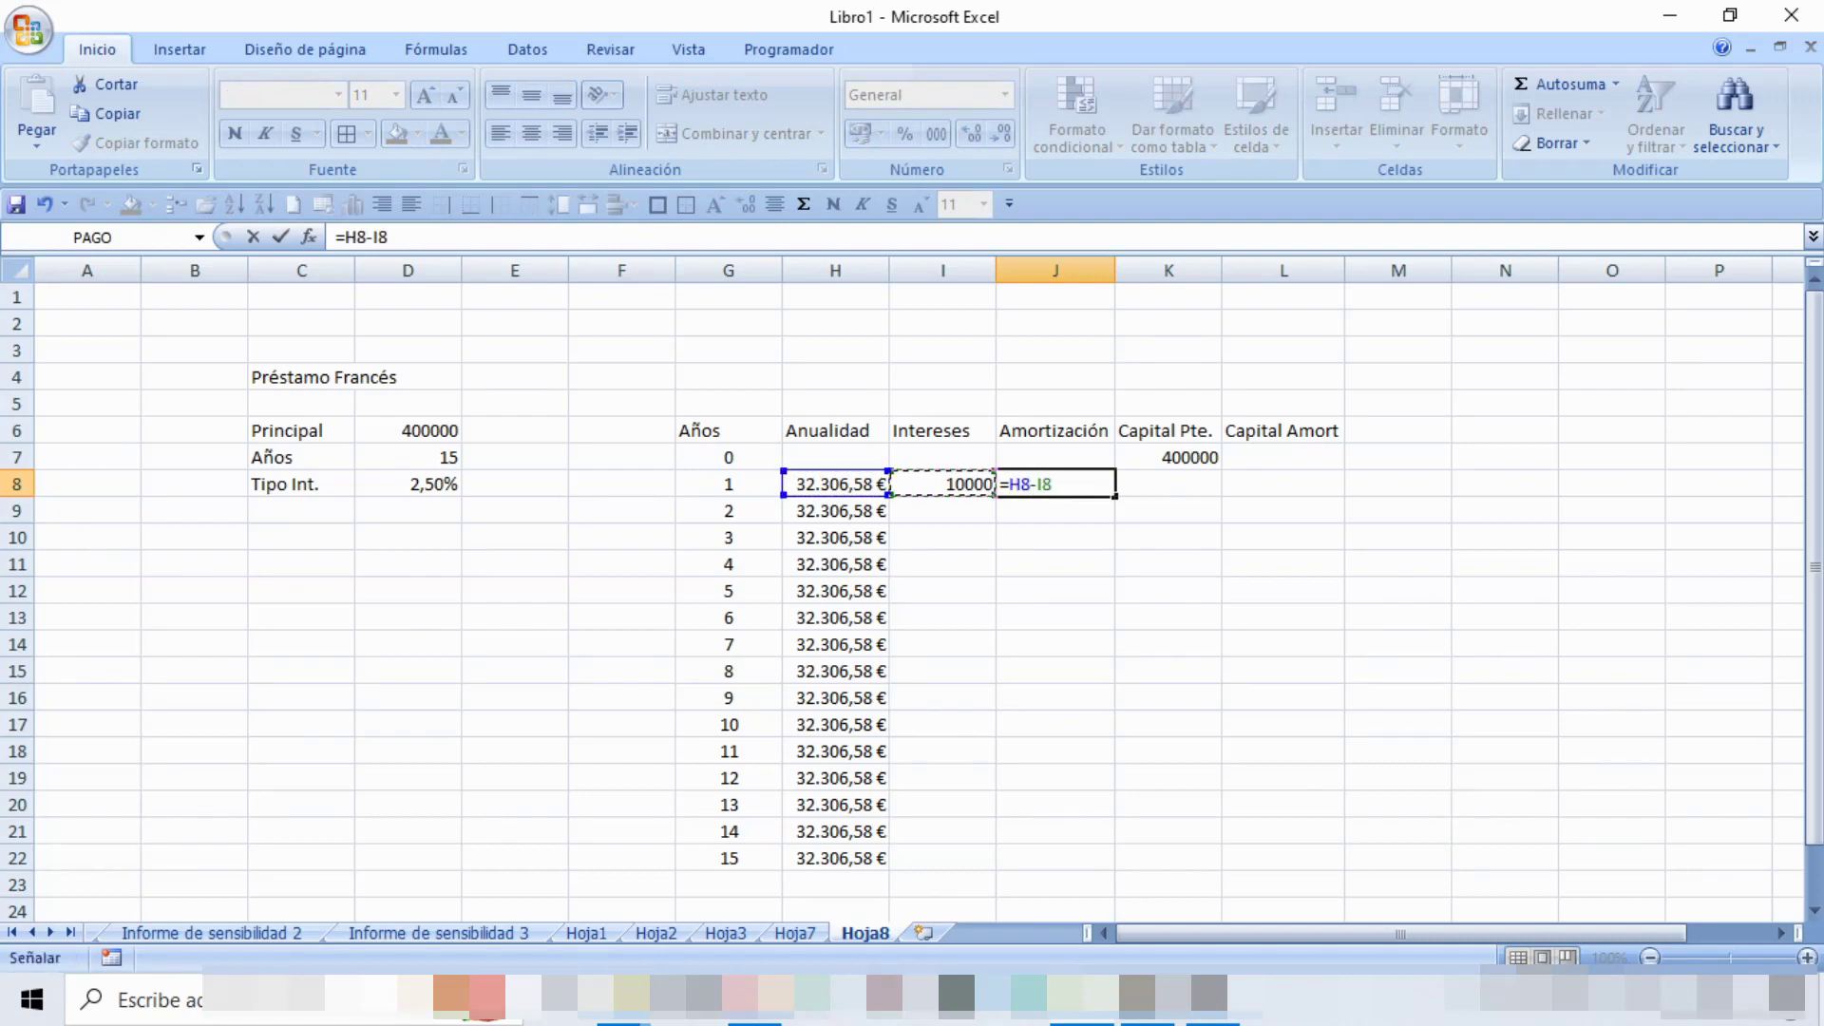
key("Return")
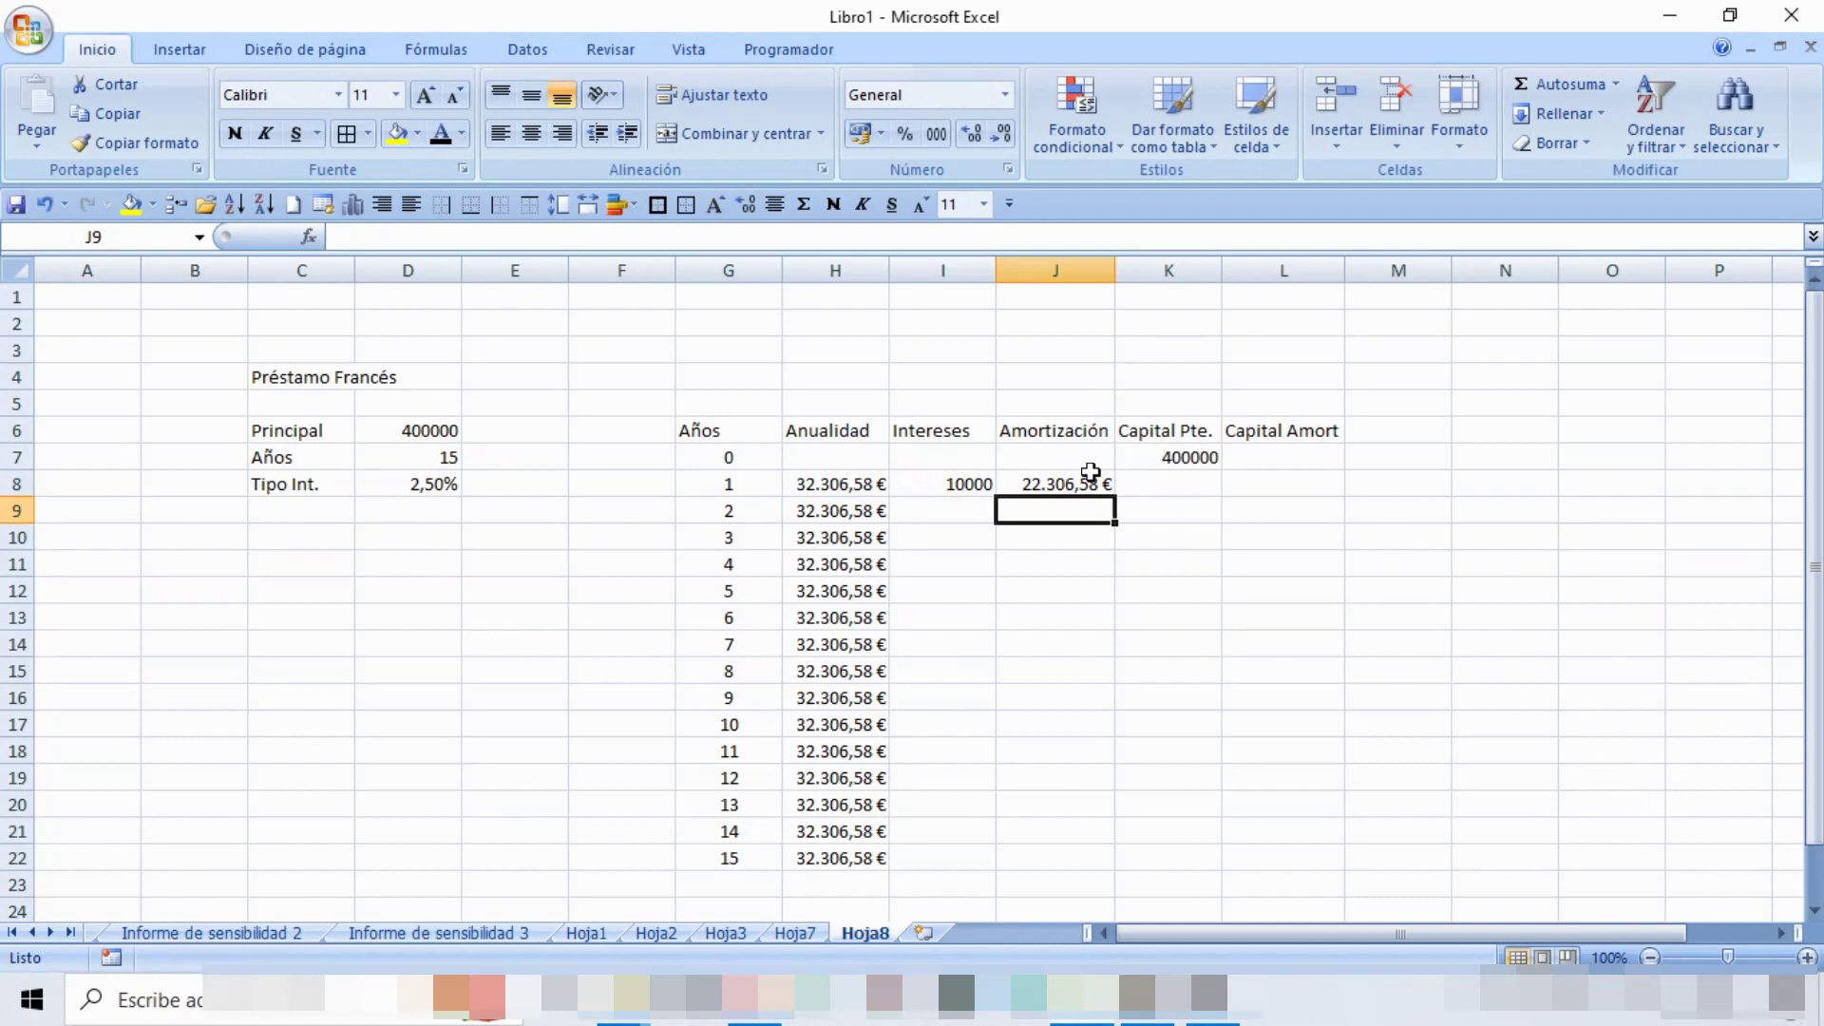
left_click(1176, 486)
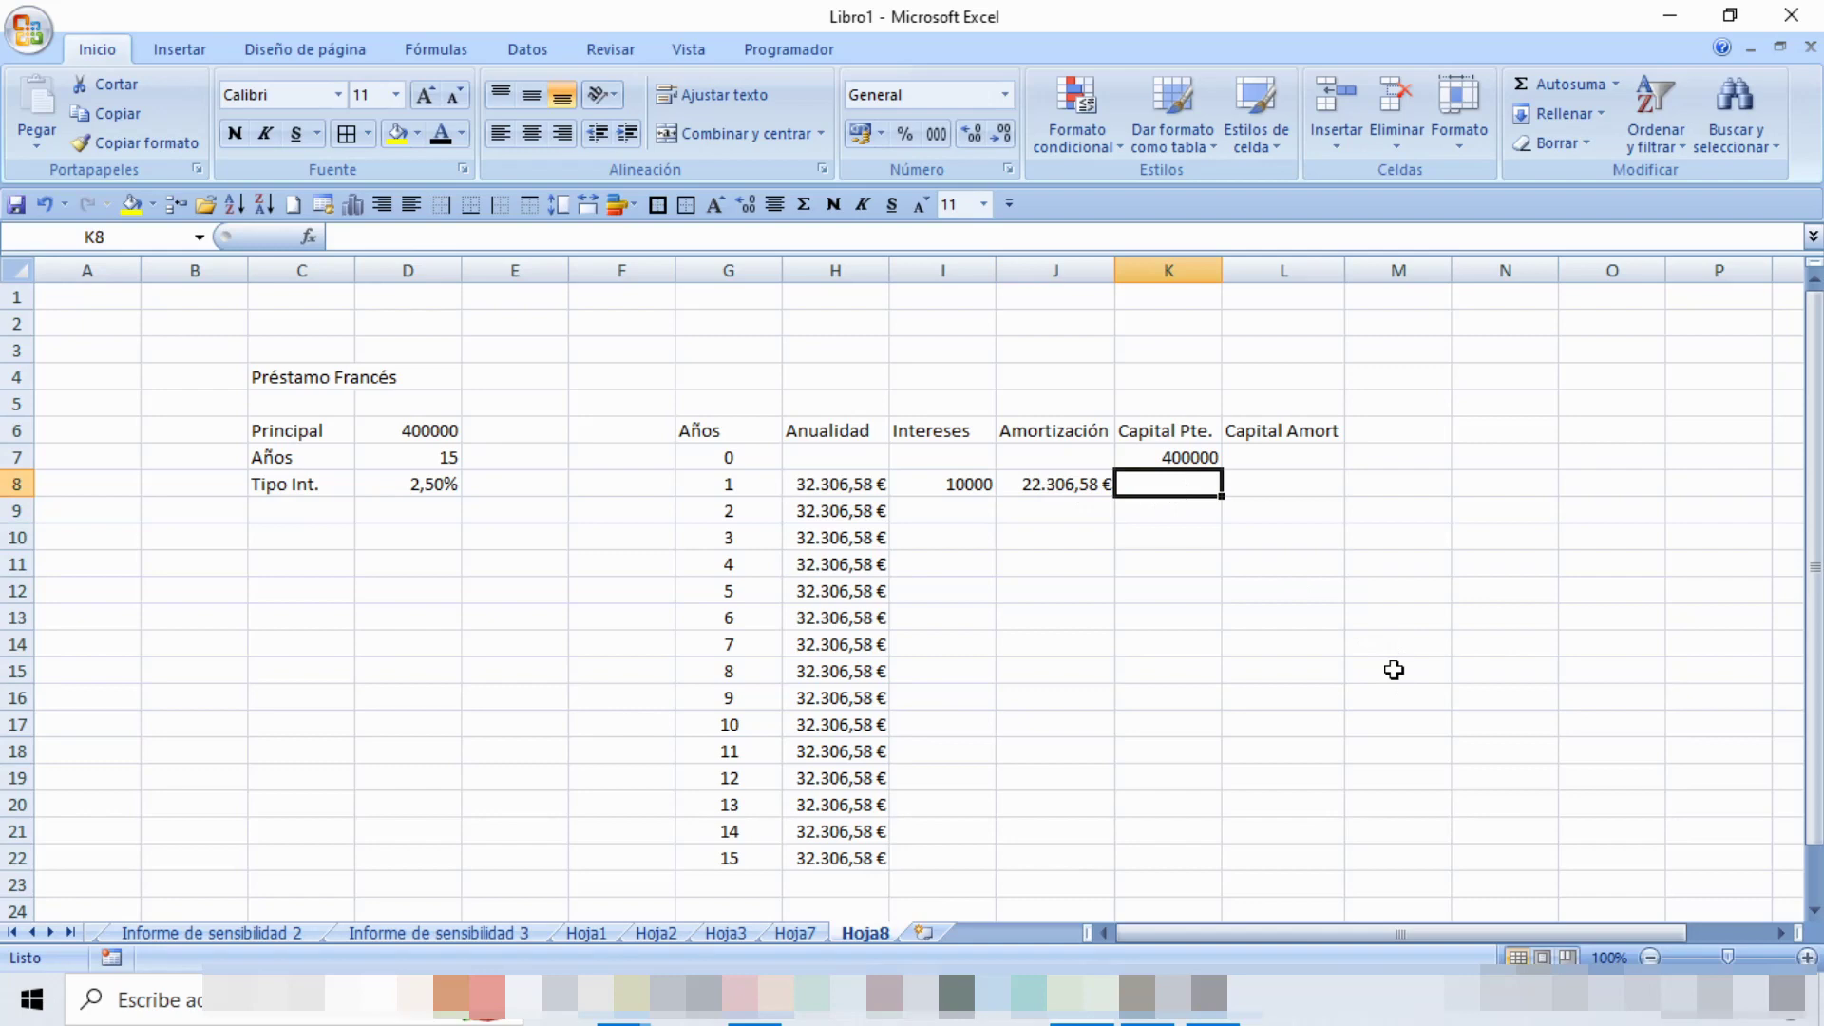
Enter =K7-J8 in K8, leaving 377.693,42 € of capital pending after year 1.
type("=")
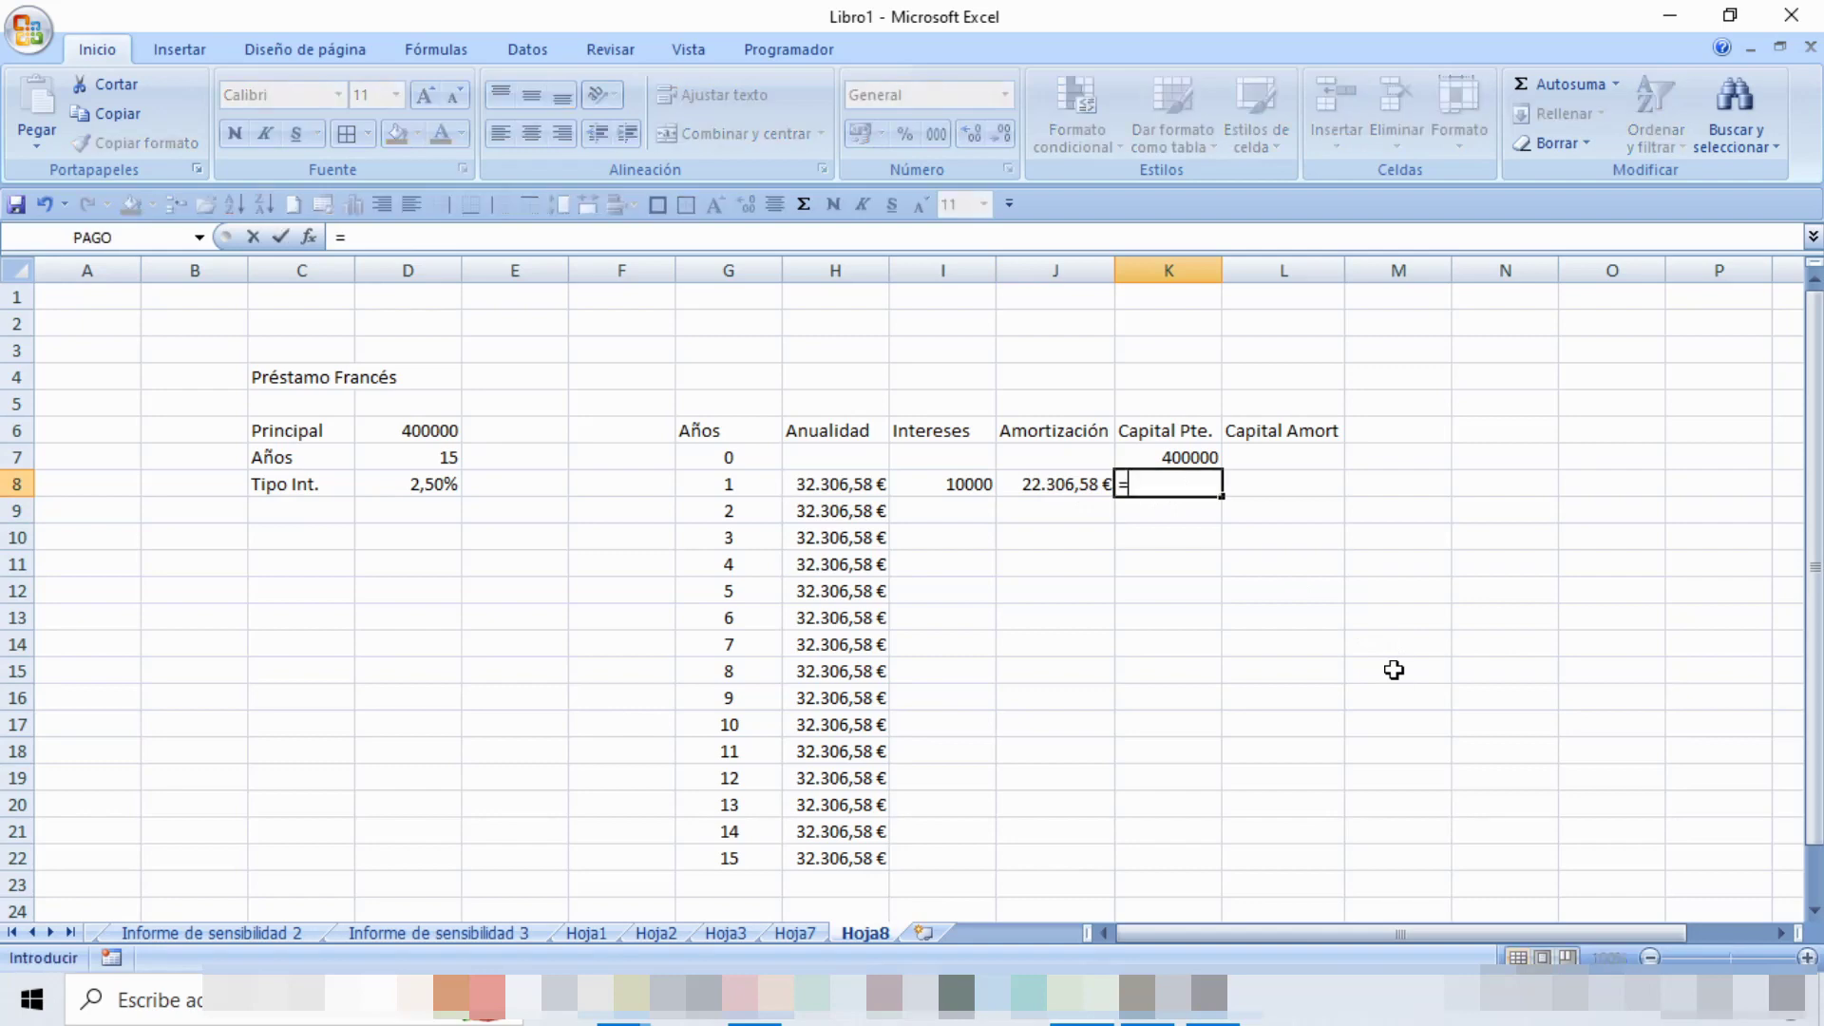
key("Up")
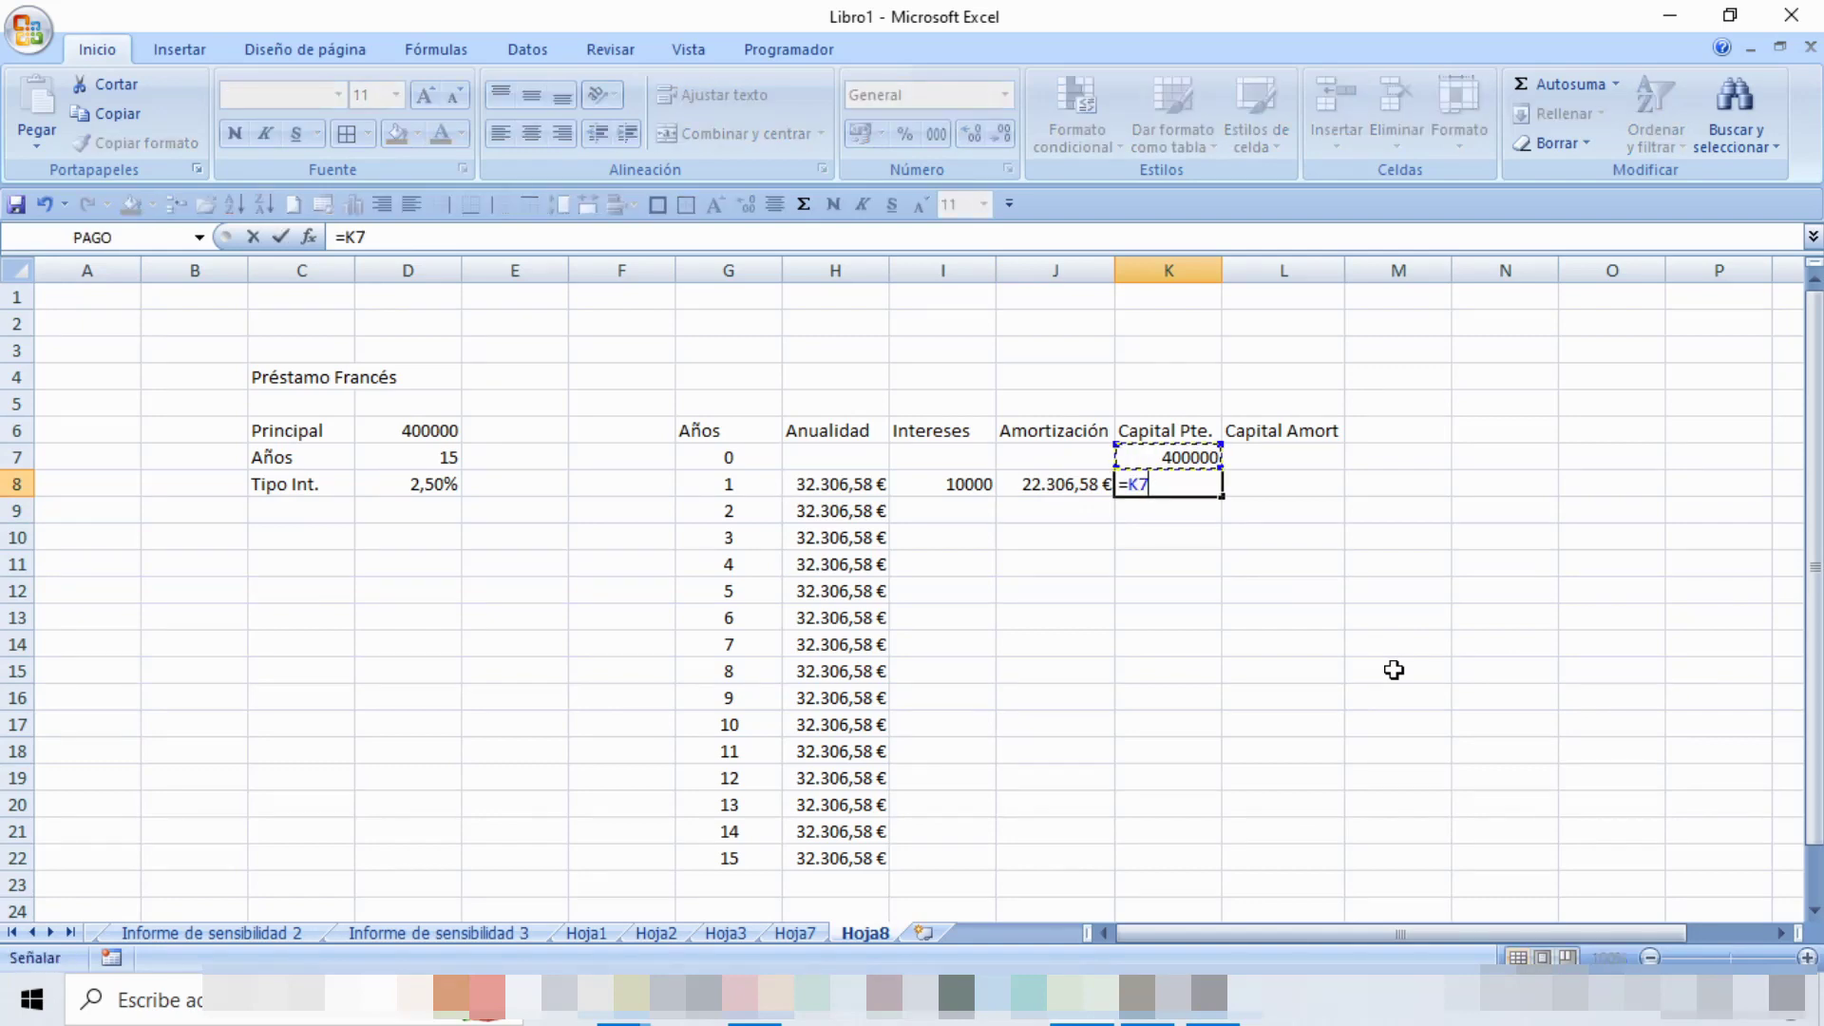
type("-")
key("Left")
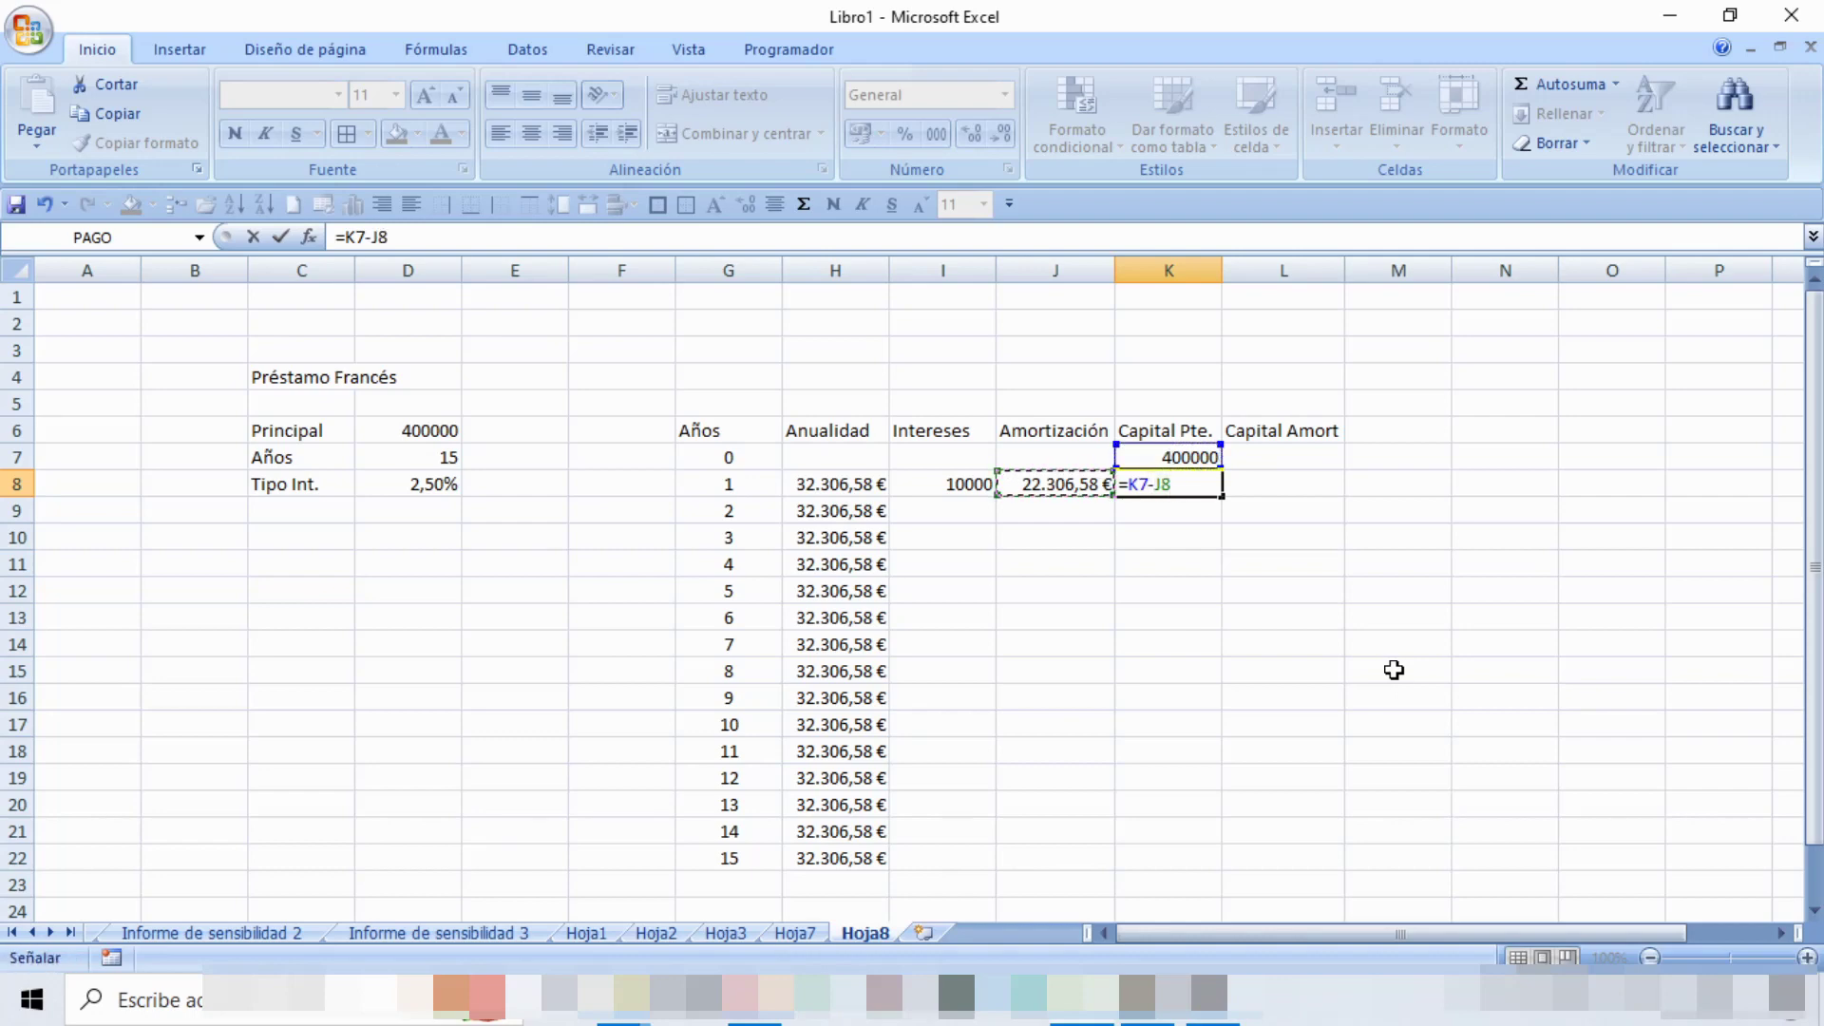
key("Return")
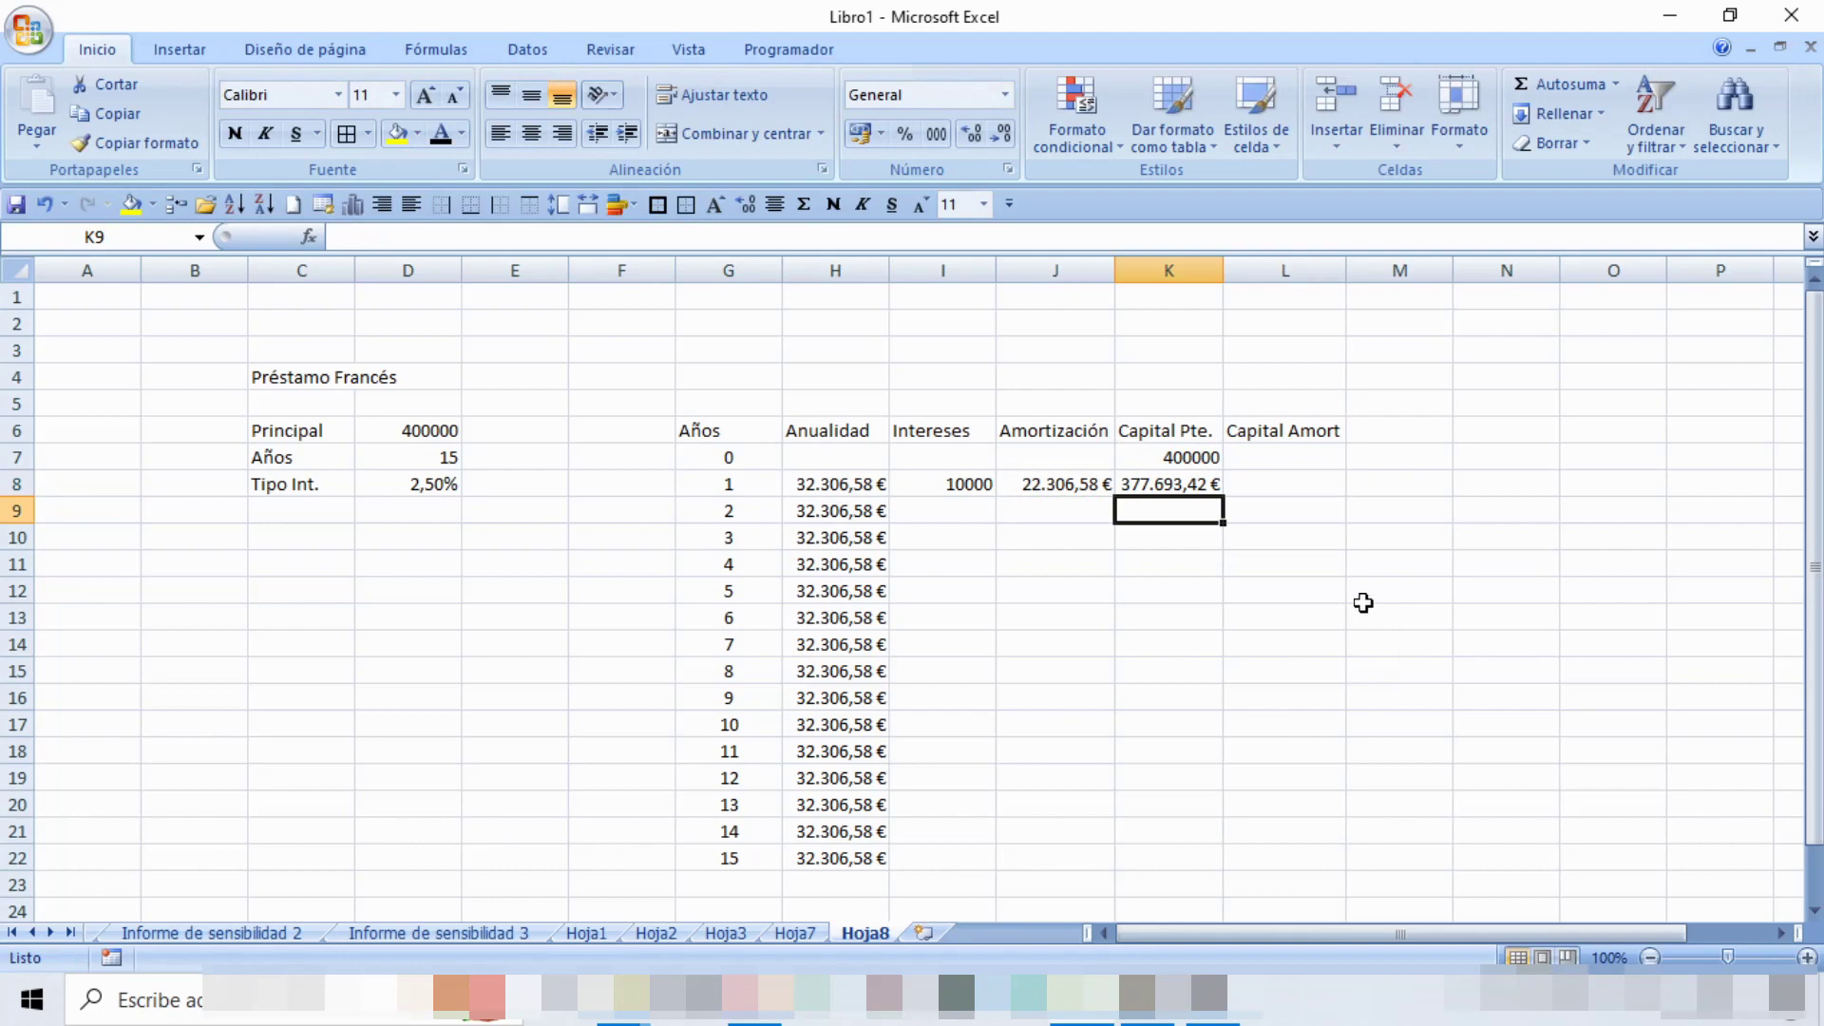
left_click(1271, 481)
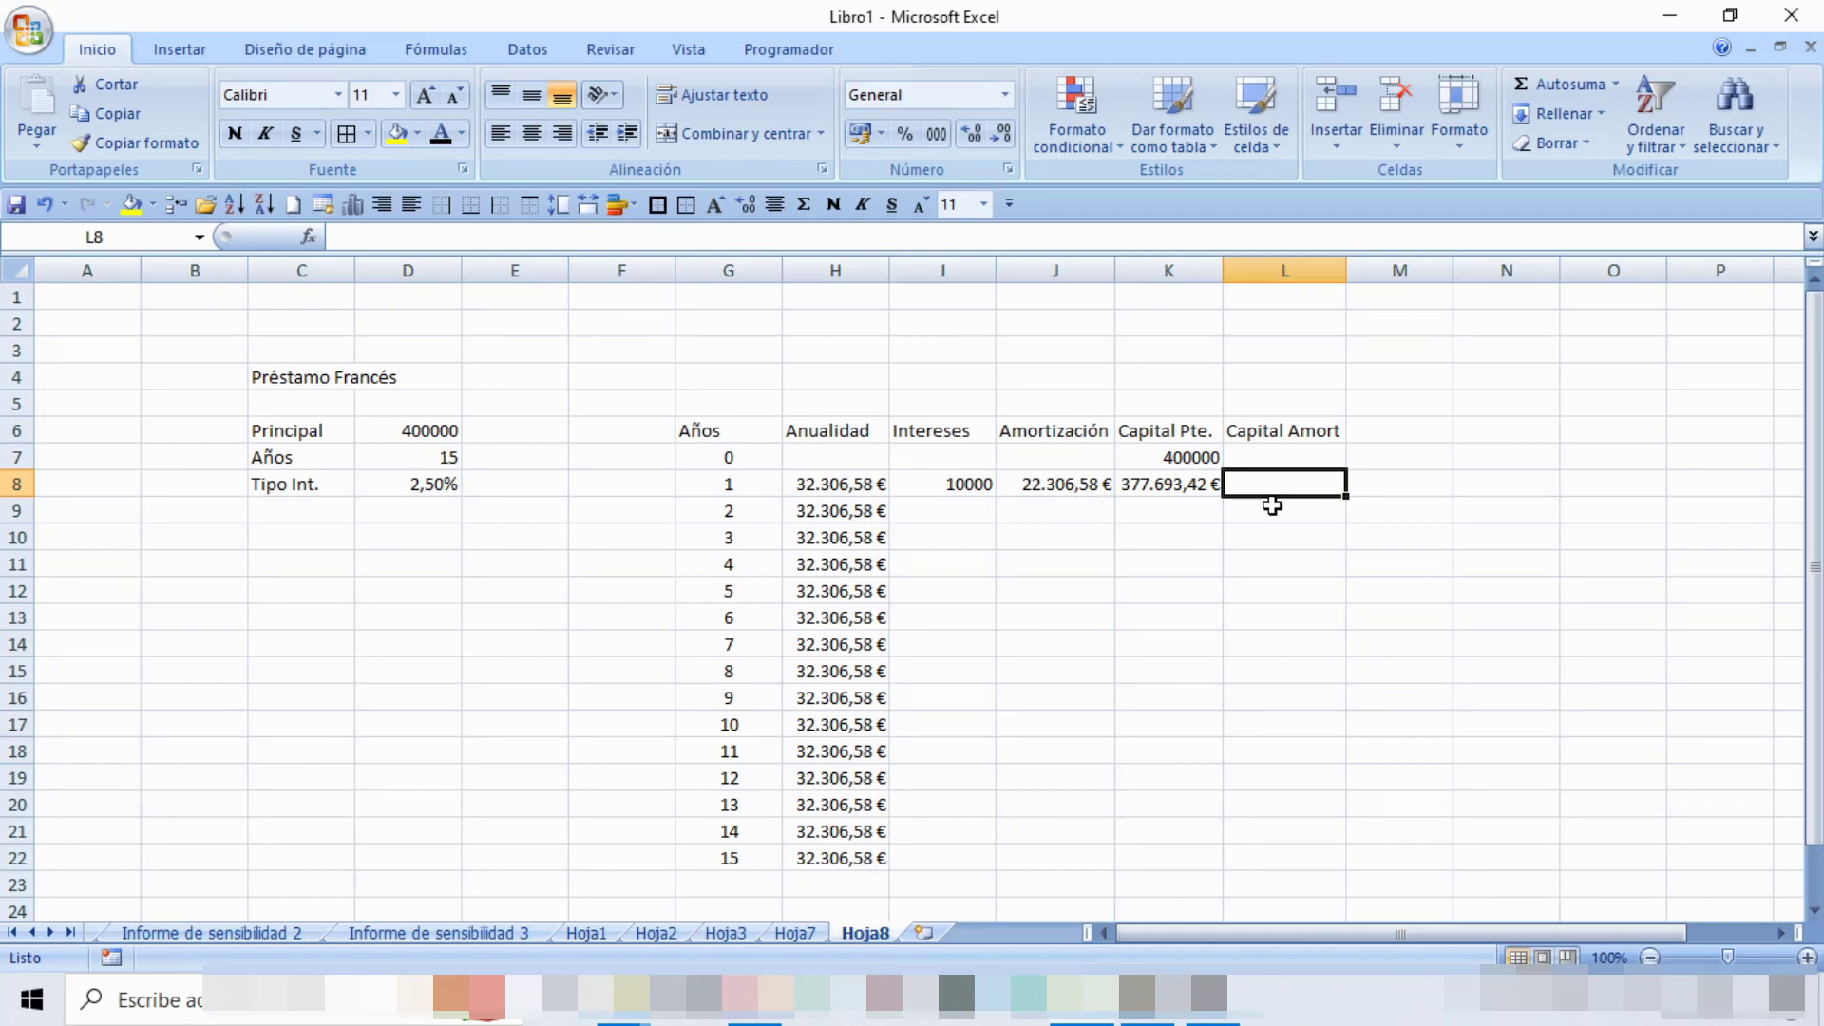
Enter =SUMA($J$8:J8) in L8 for a running amortized-capital total of 22.306,58 €.
type("=s")
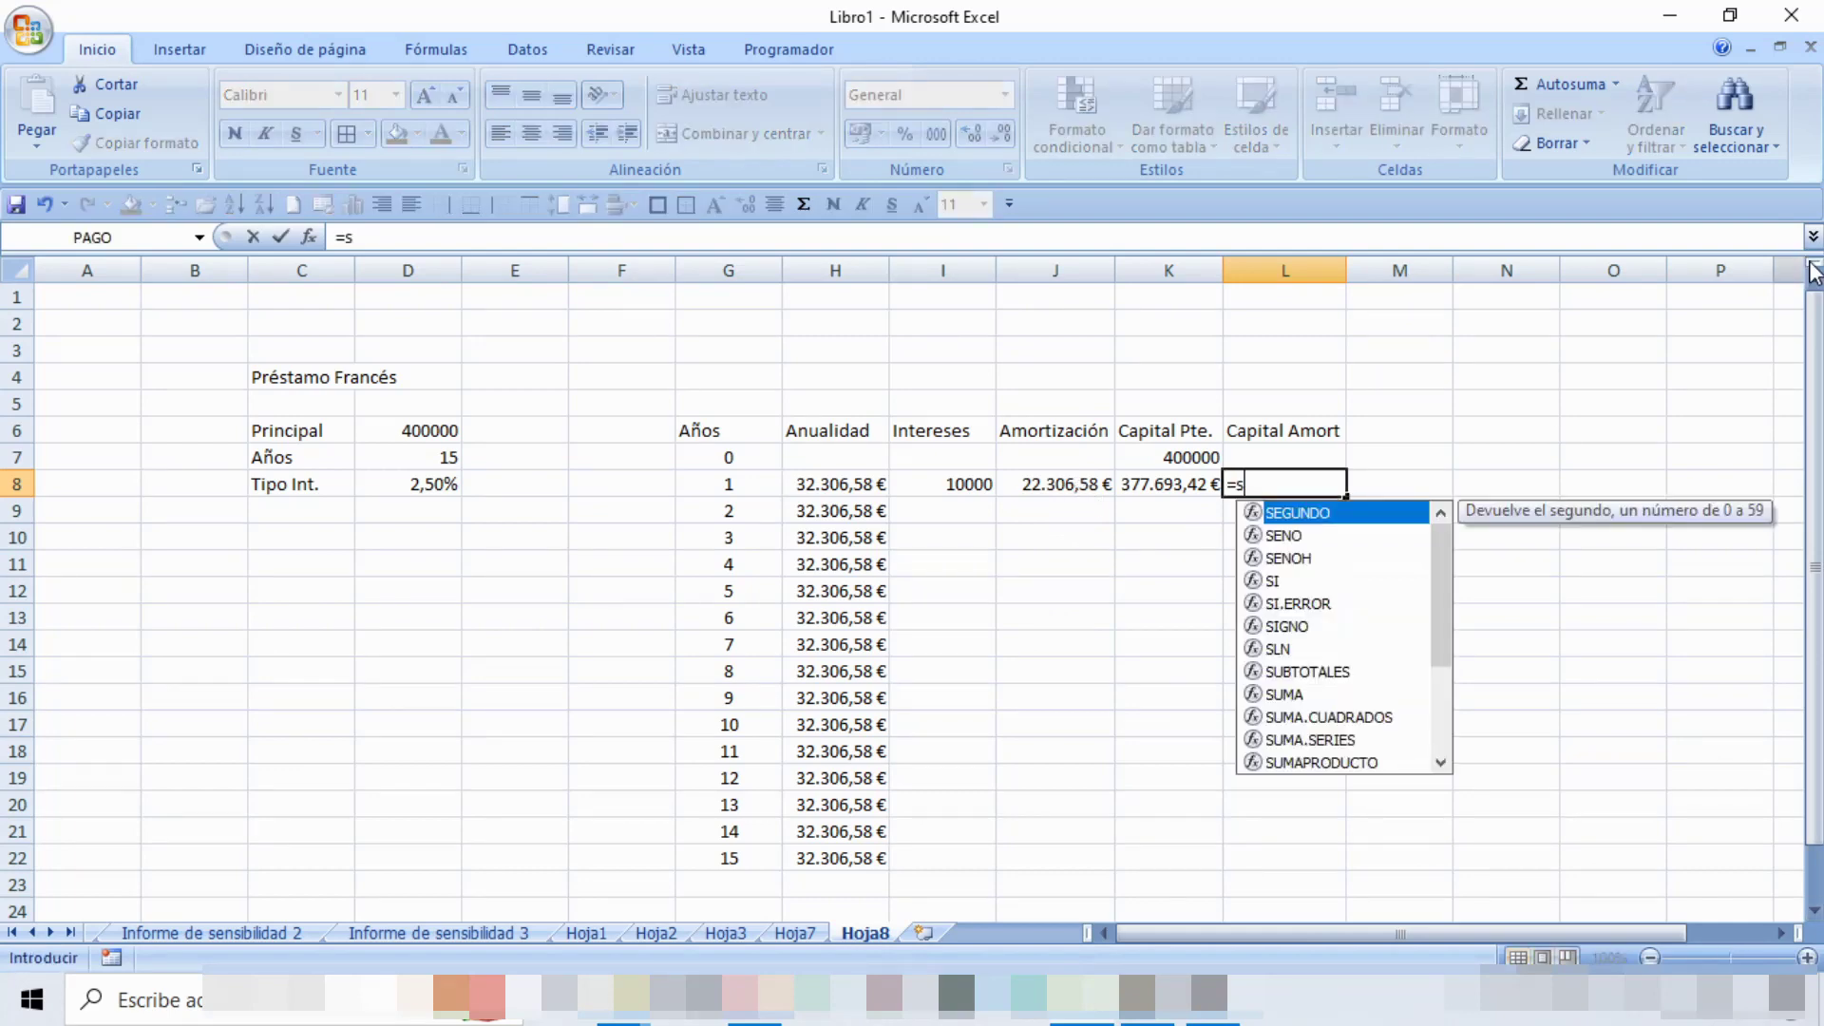
type("uma(")
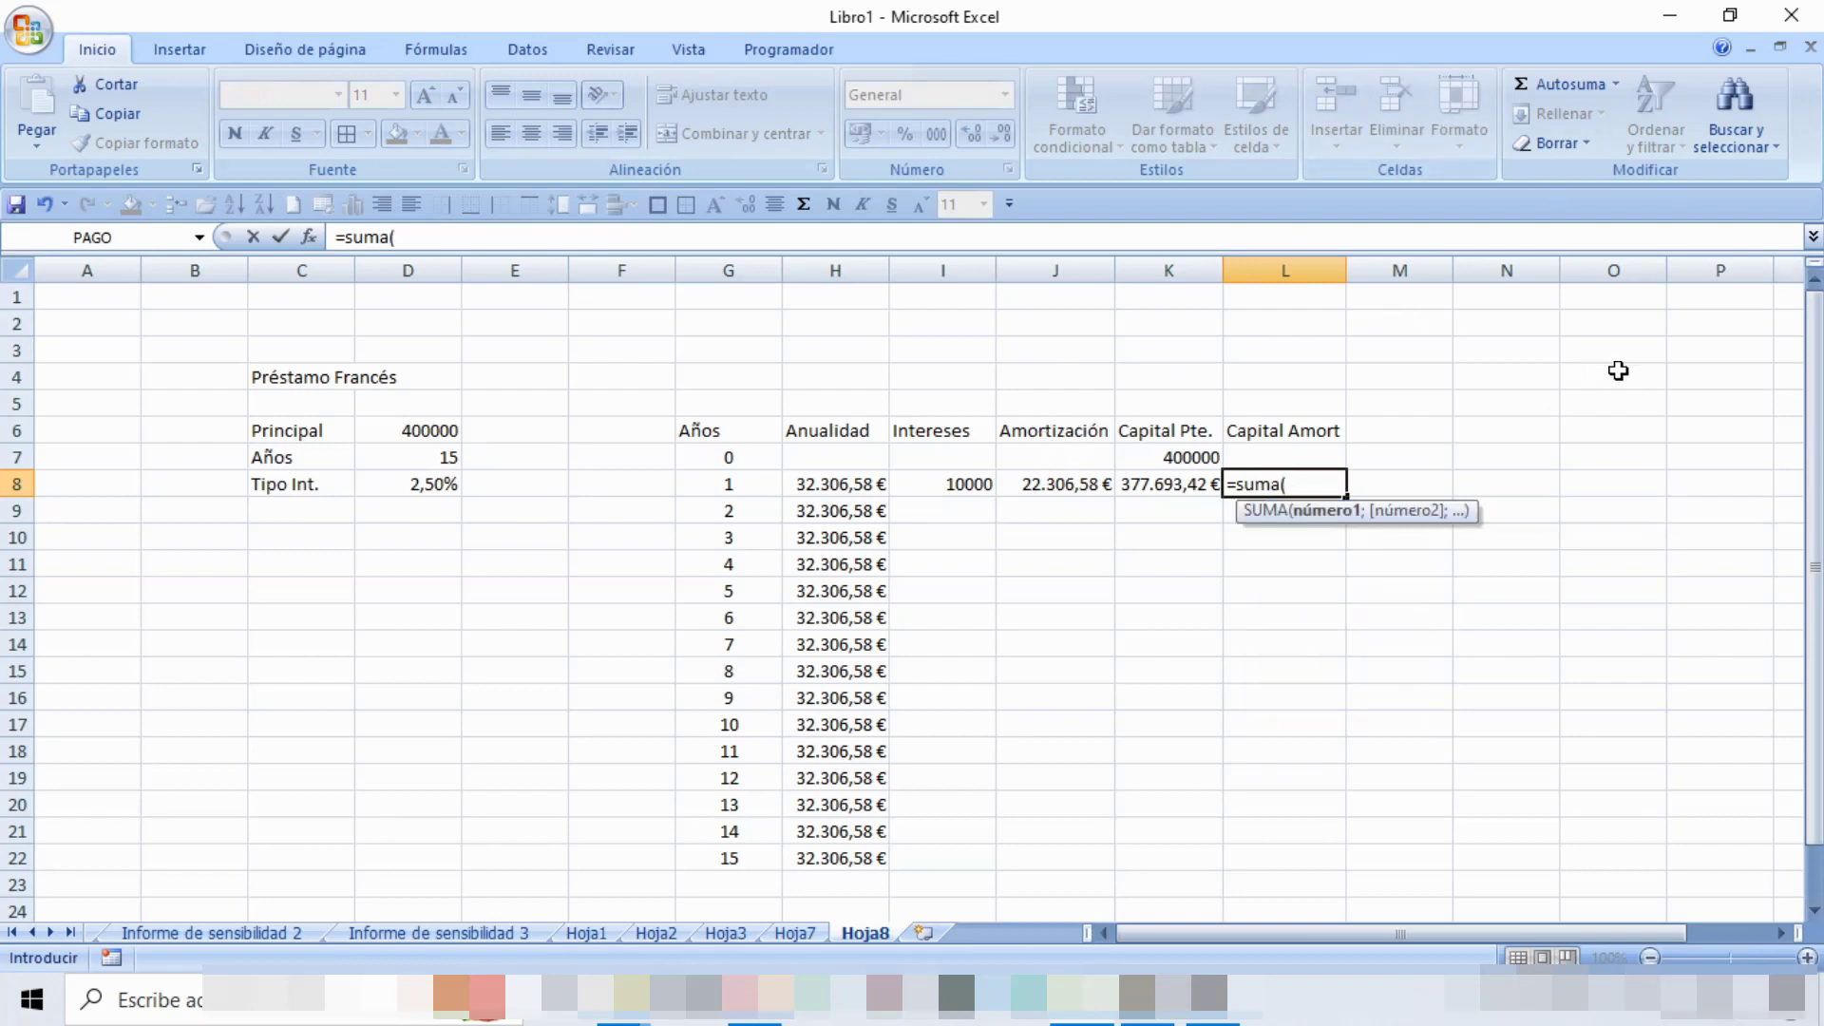
type("$j$")
type("8:")
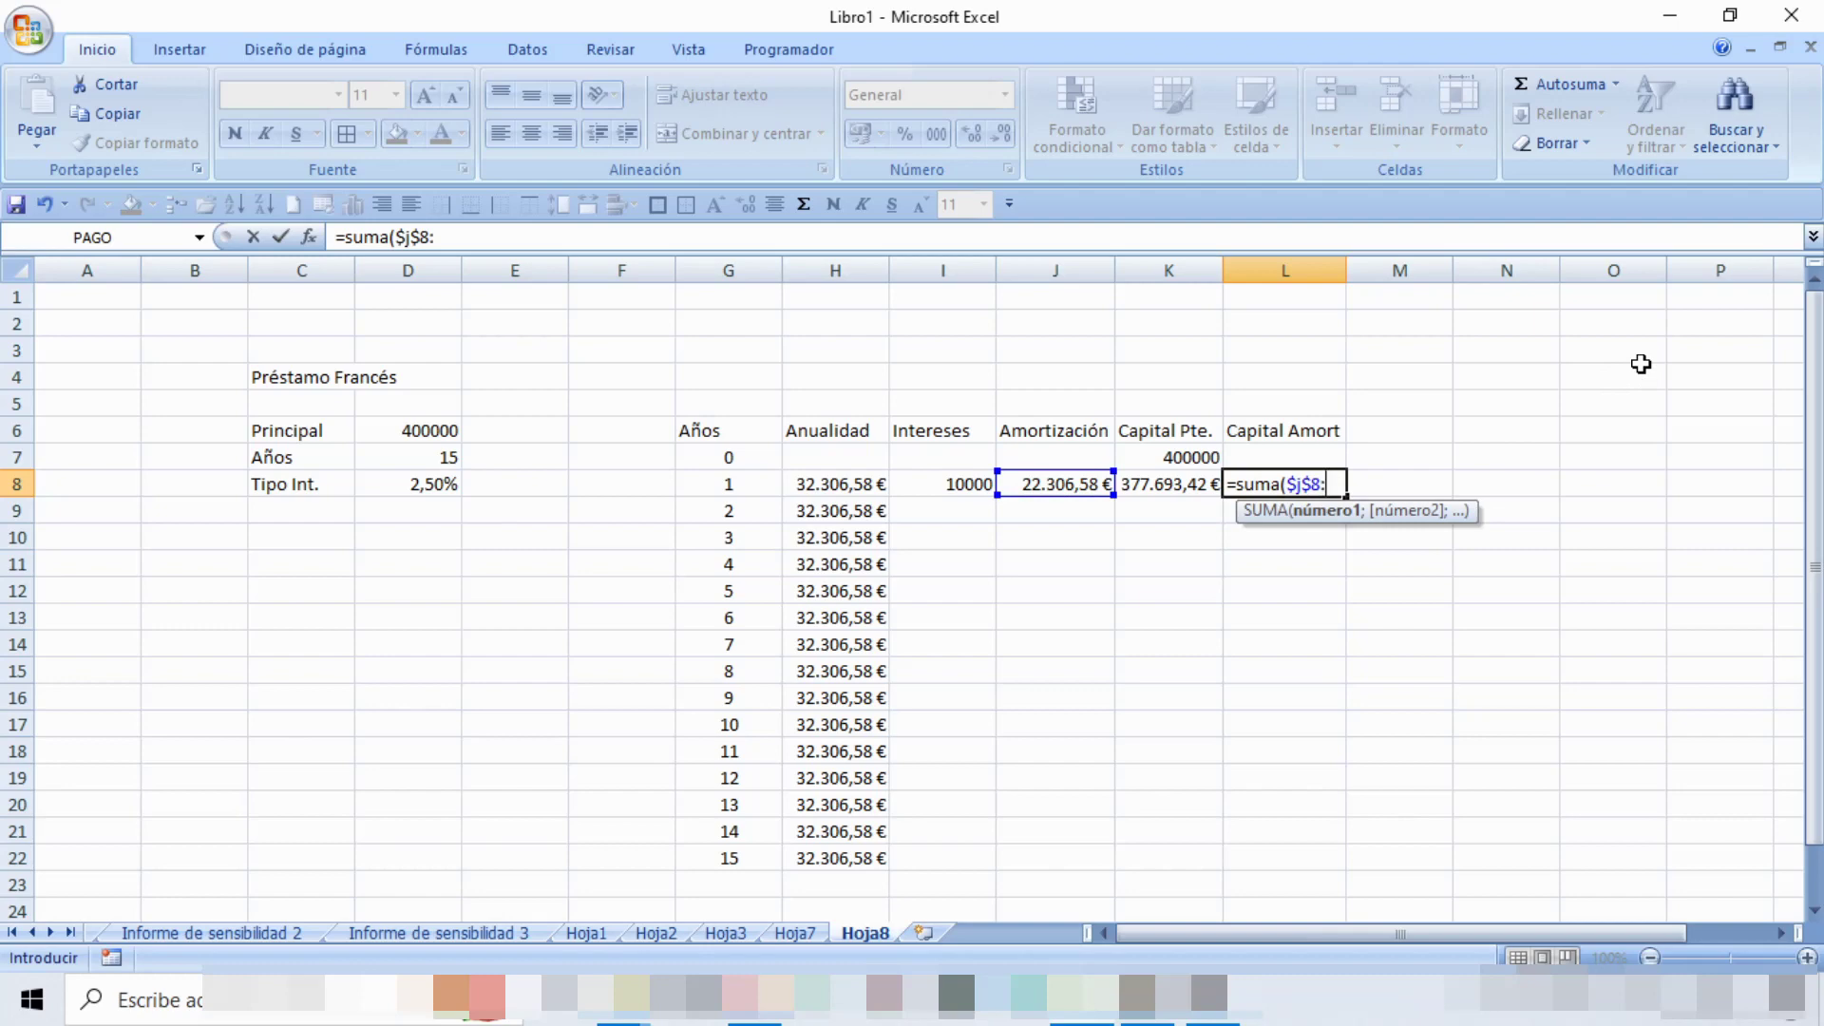
type("j8")
key("Return")
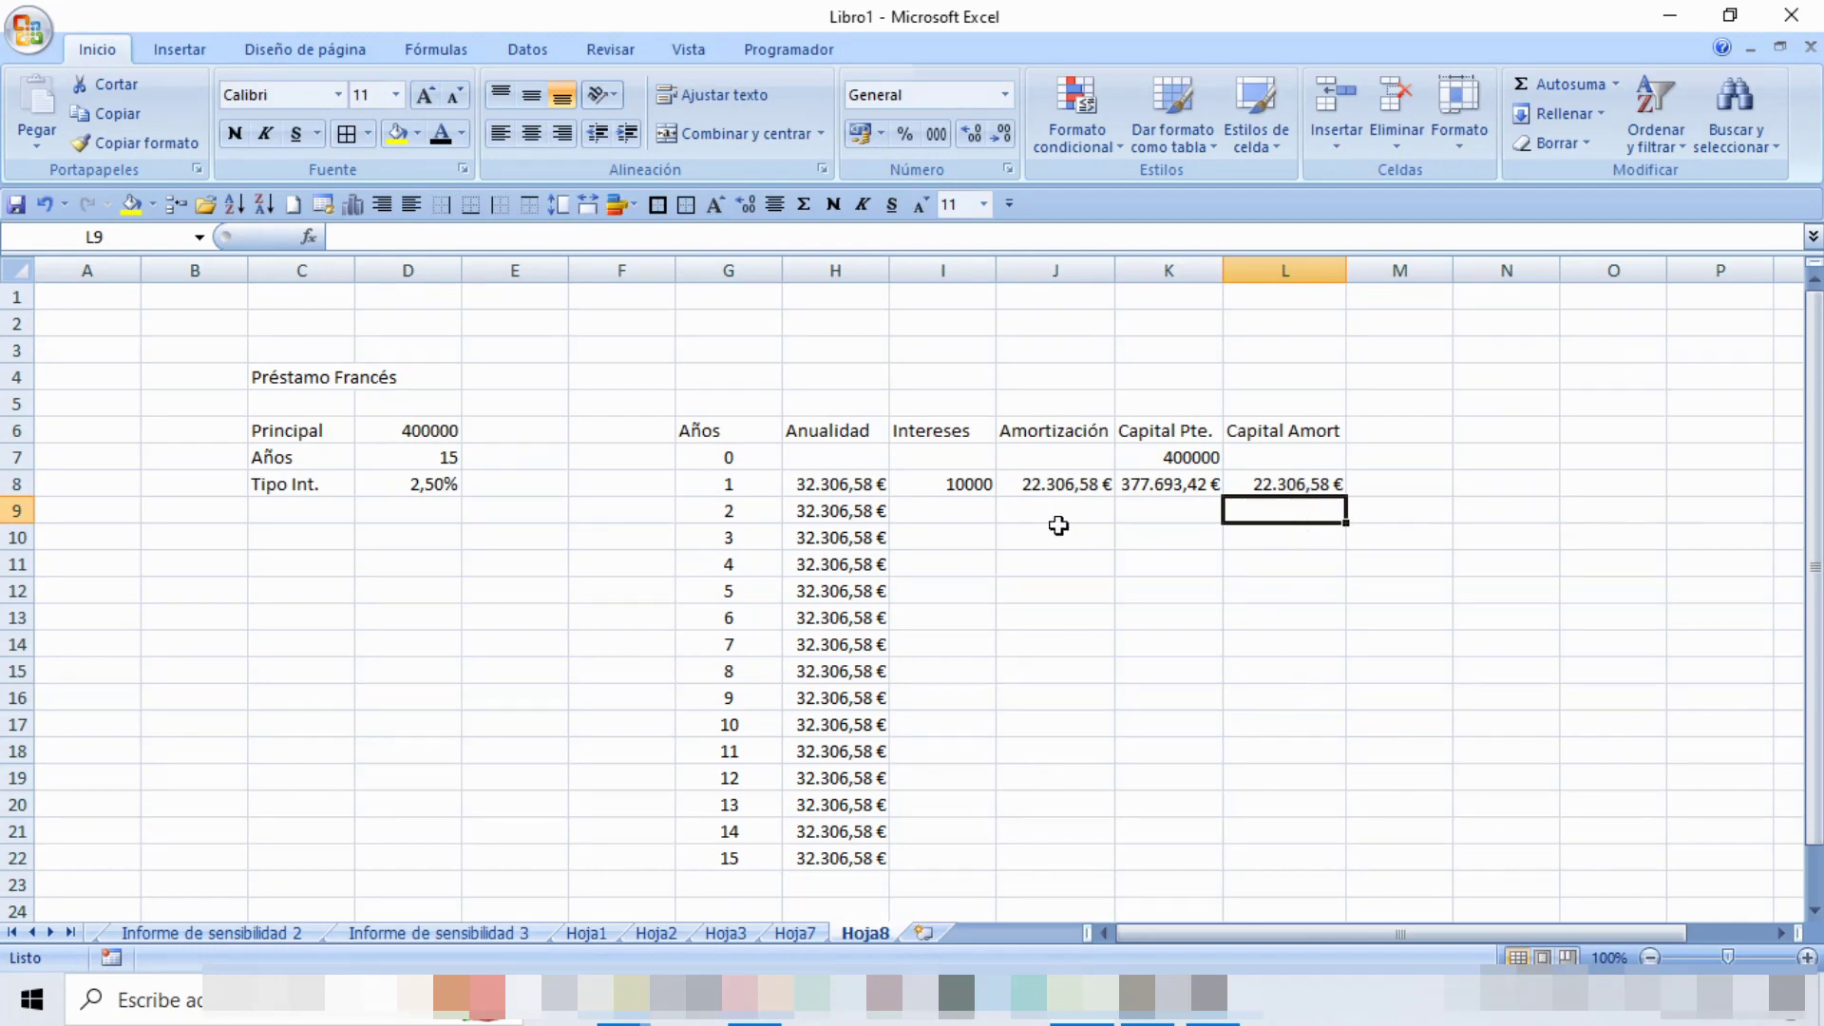
Copy the I8:L8 formulas down to row 22 for all 15 years.
left_click_drag(969, 486, 1258, 484)
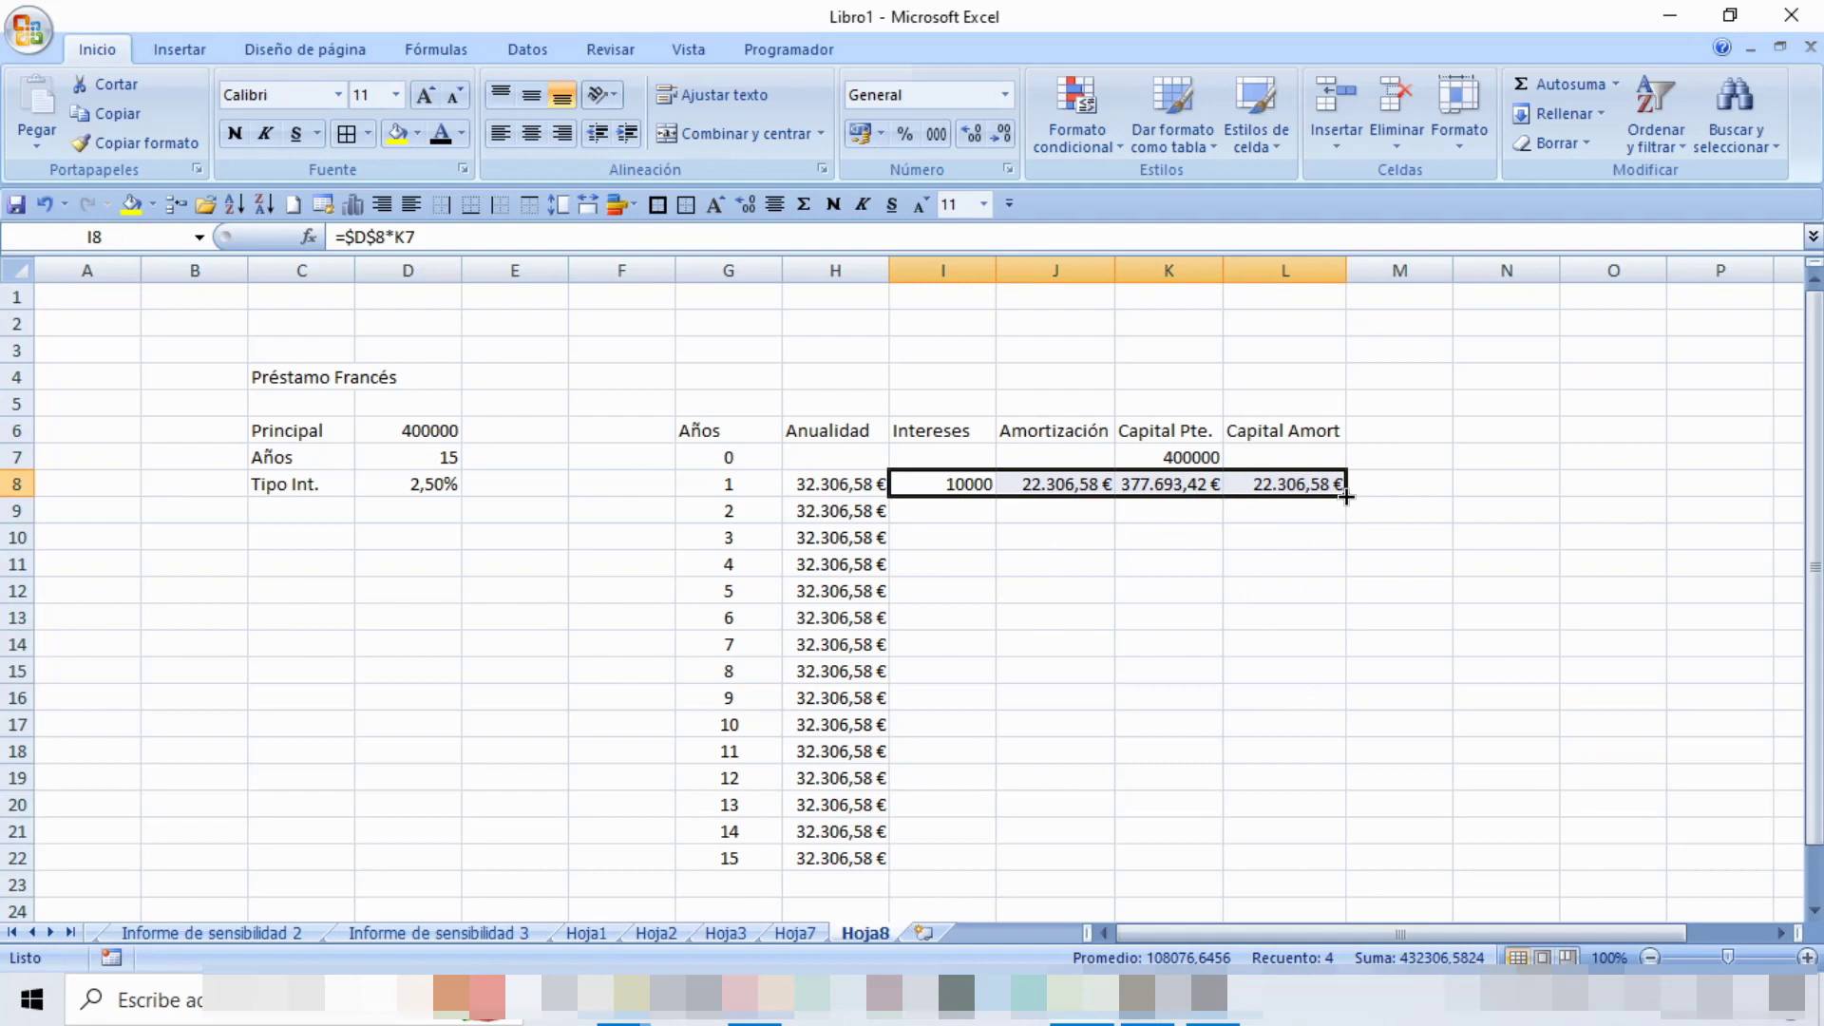
double_click(1345, 495)
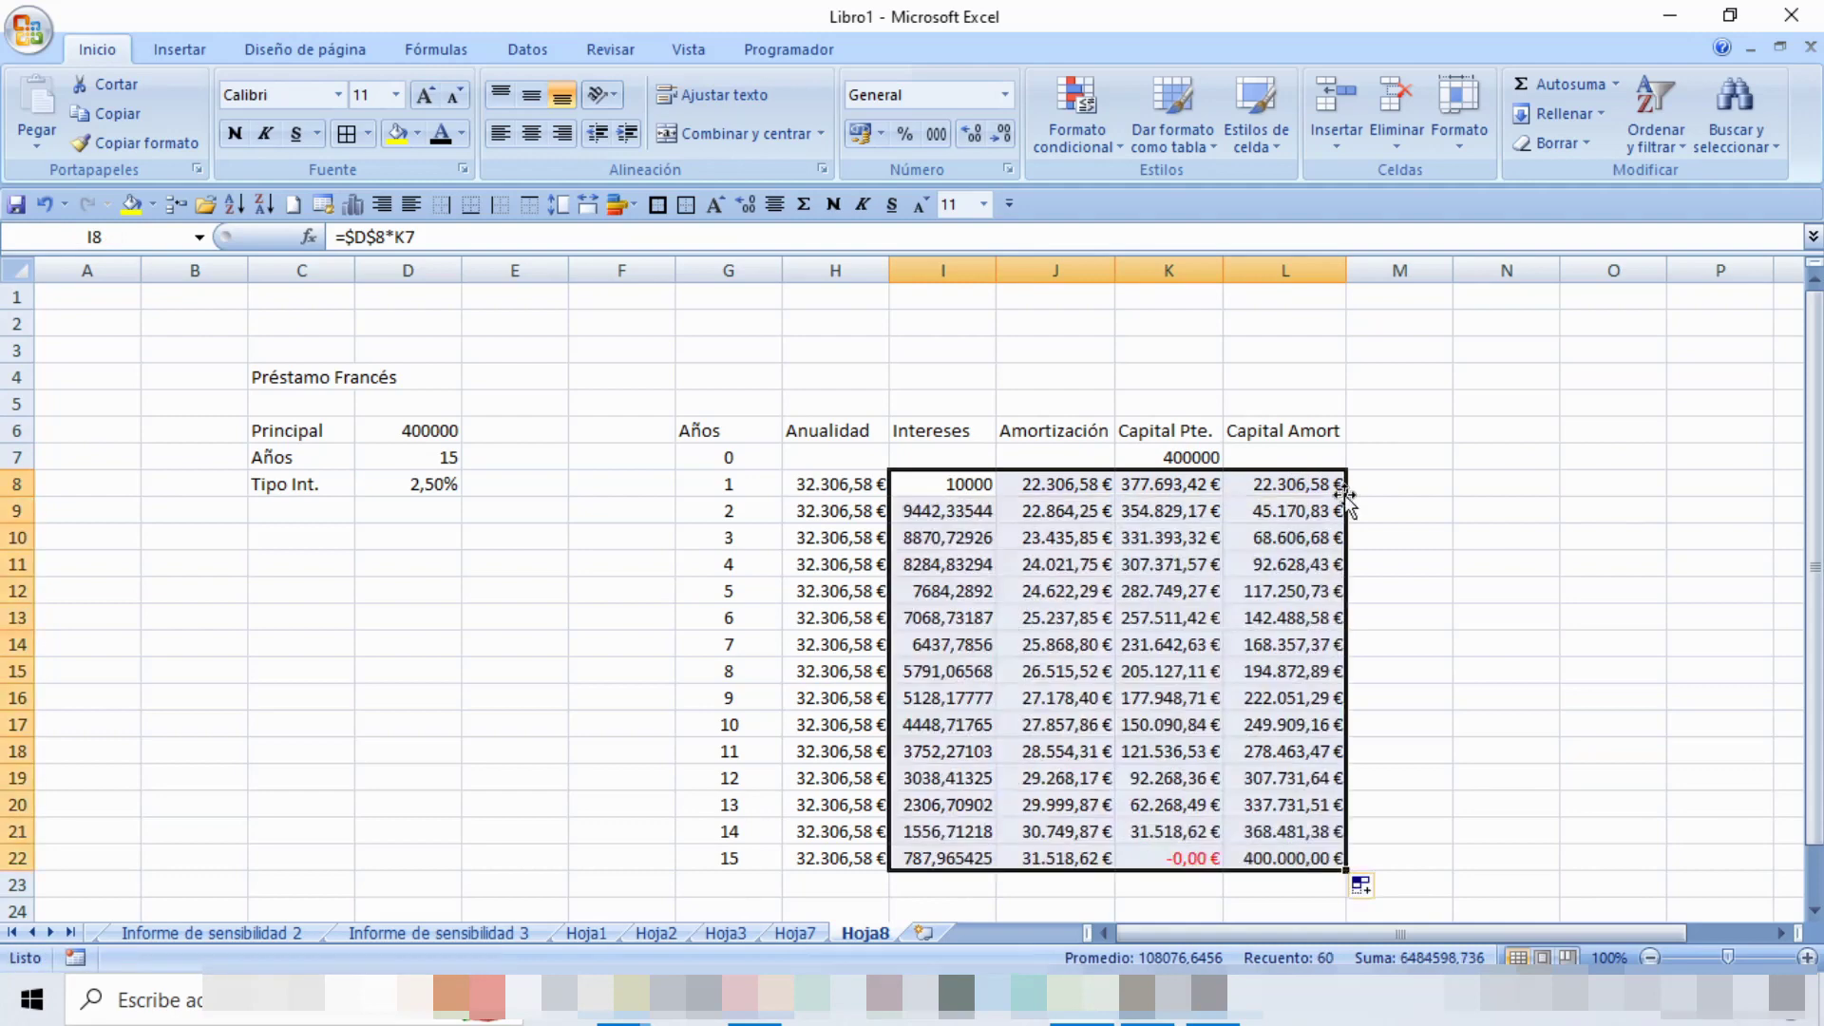
left_click(1460, 539)
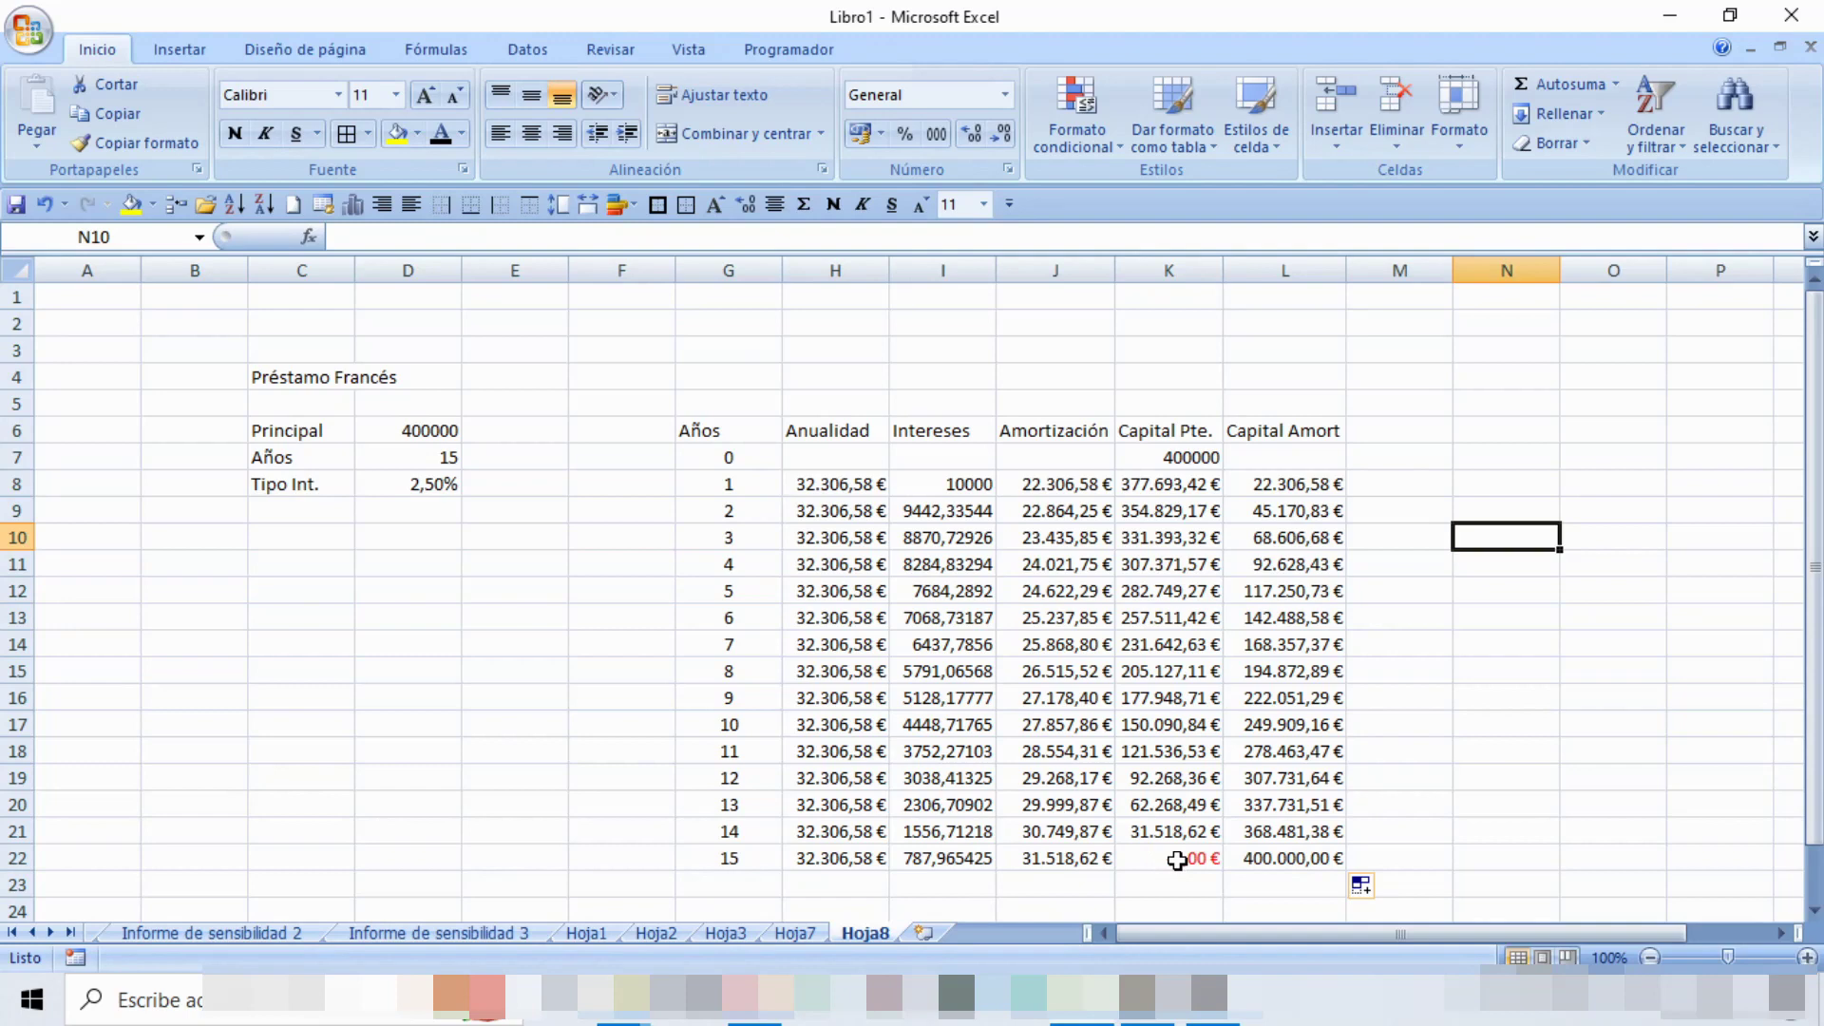
Format H8:L22 as Número with two decimals and a thousands separator.
mouse_move(848, 485)
left_mouse_down()
mouse_move(840, 643)
mouse_move(1339, 859)
left_mouse_up()
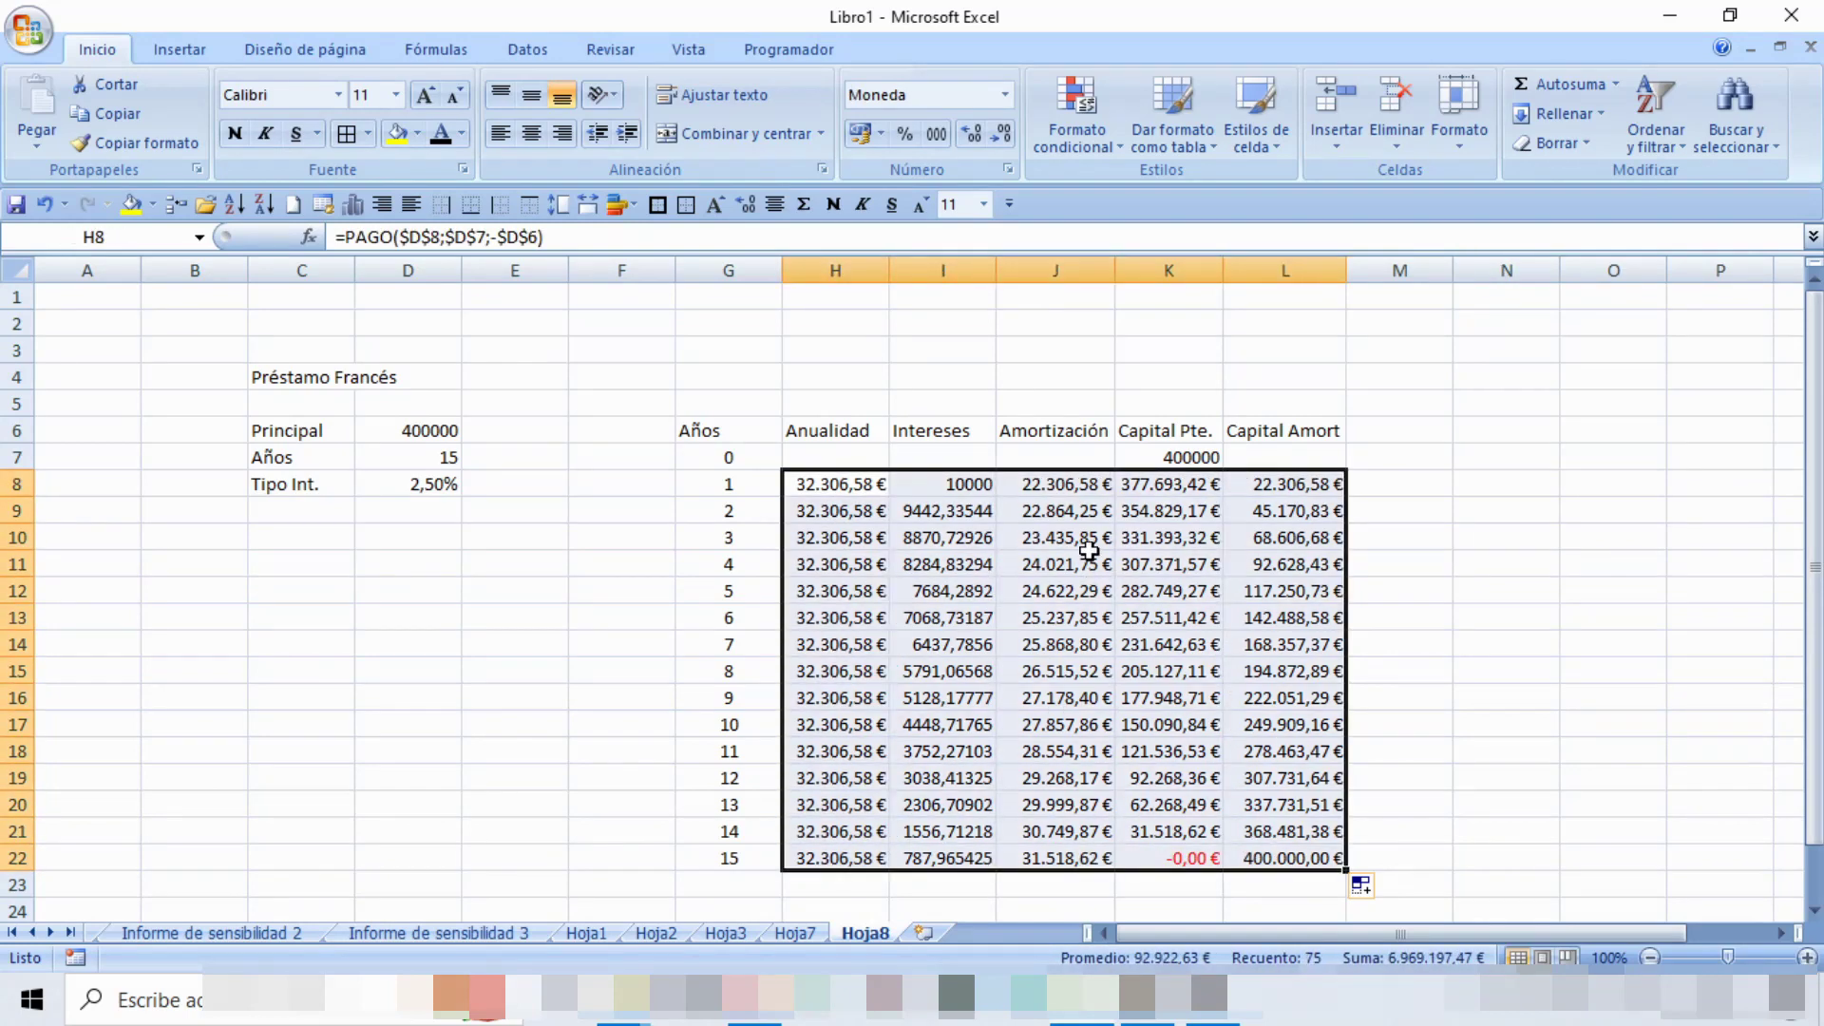
right_click(1089, 551)
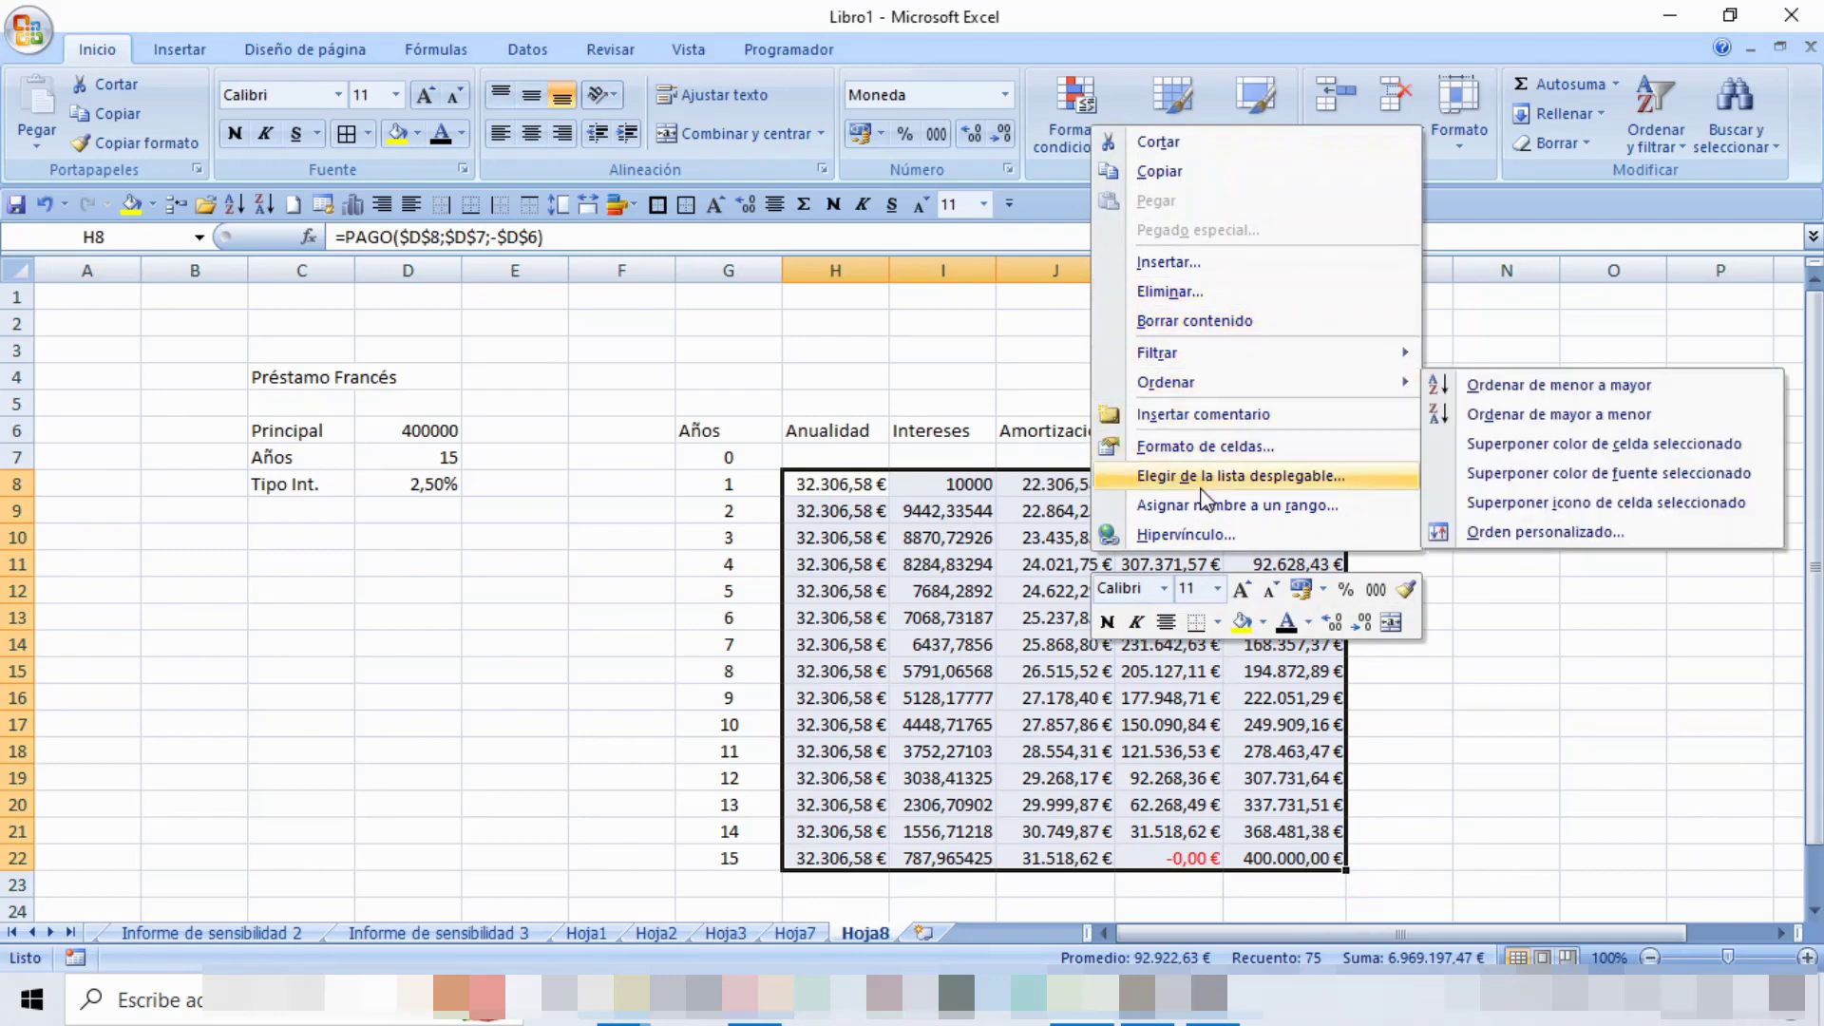
left_click(1211, 446)
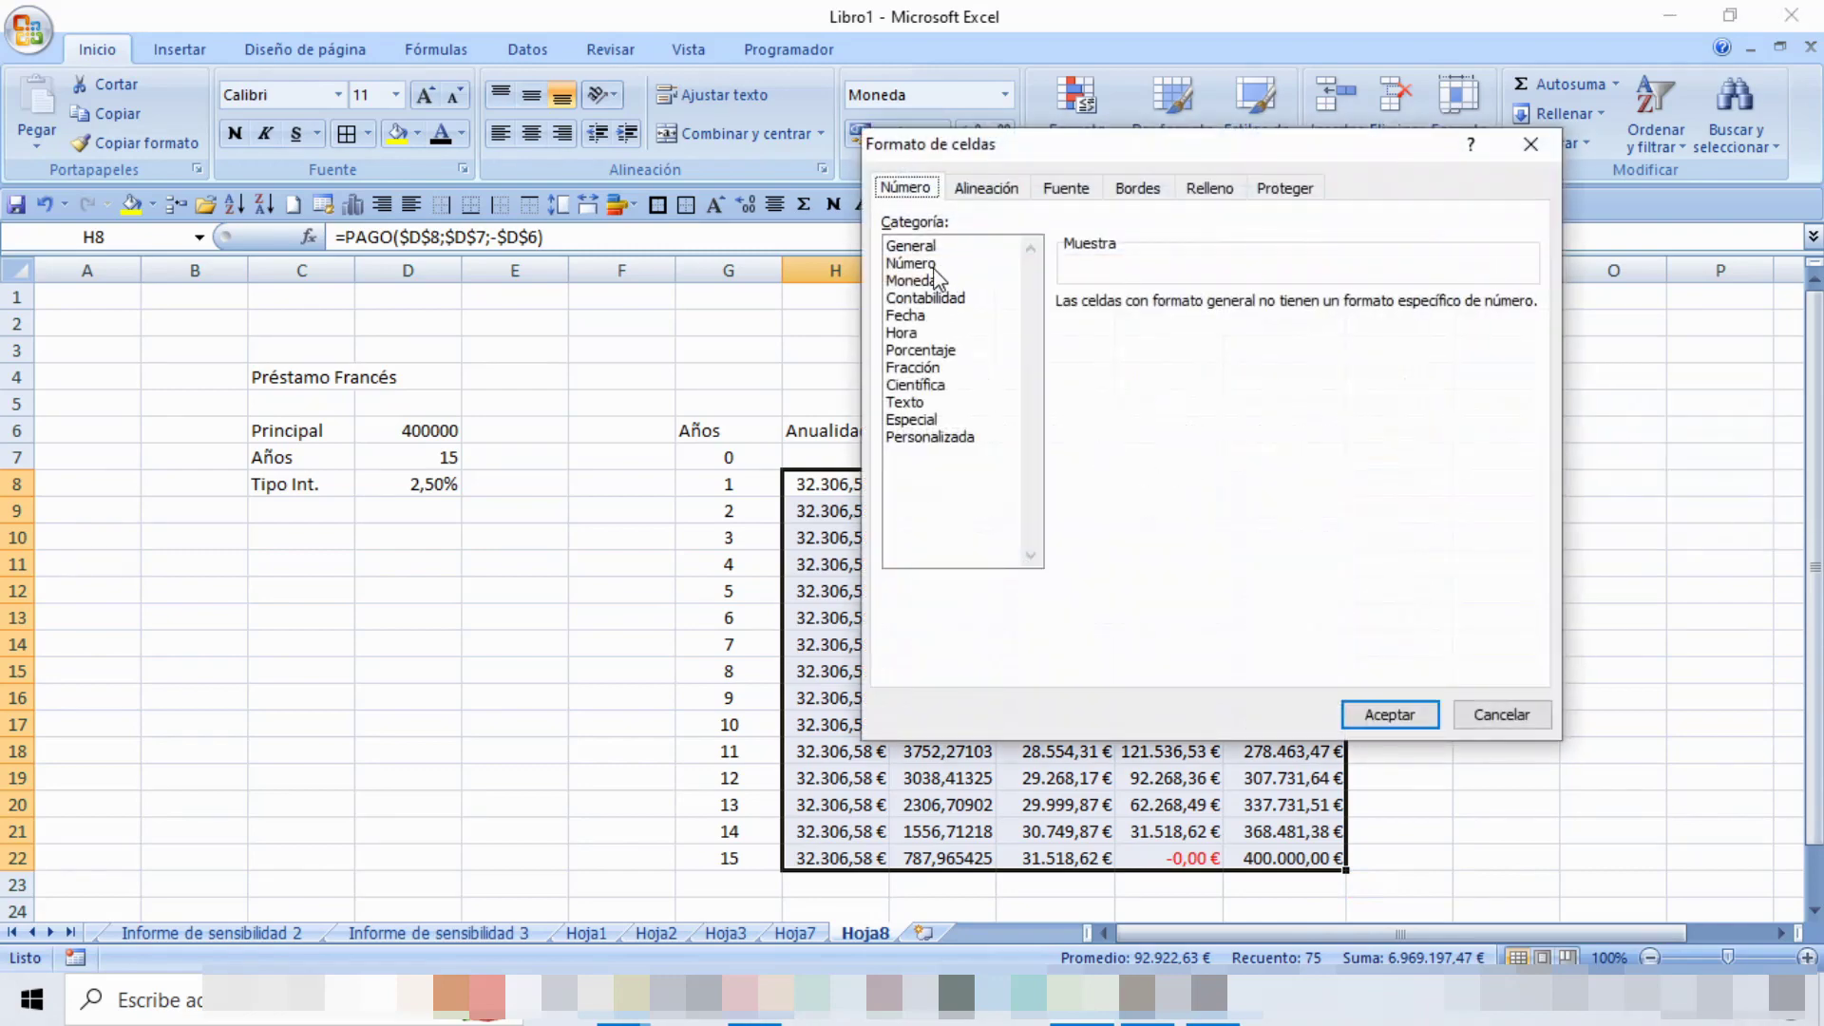
left_click(926, 264)
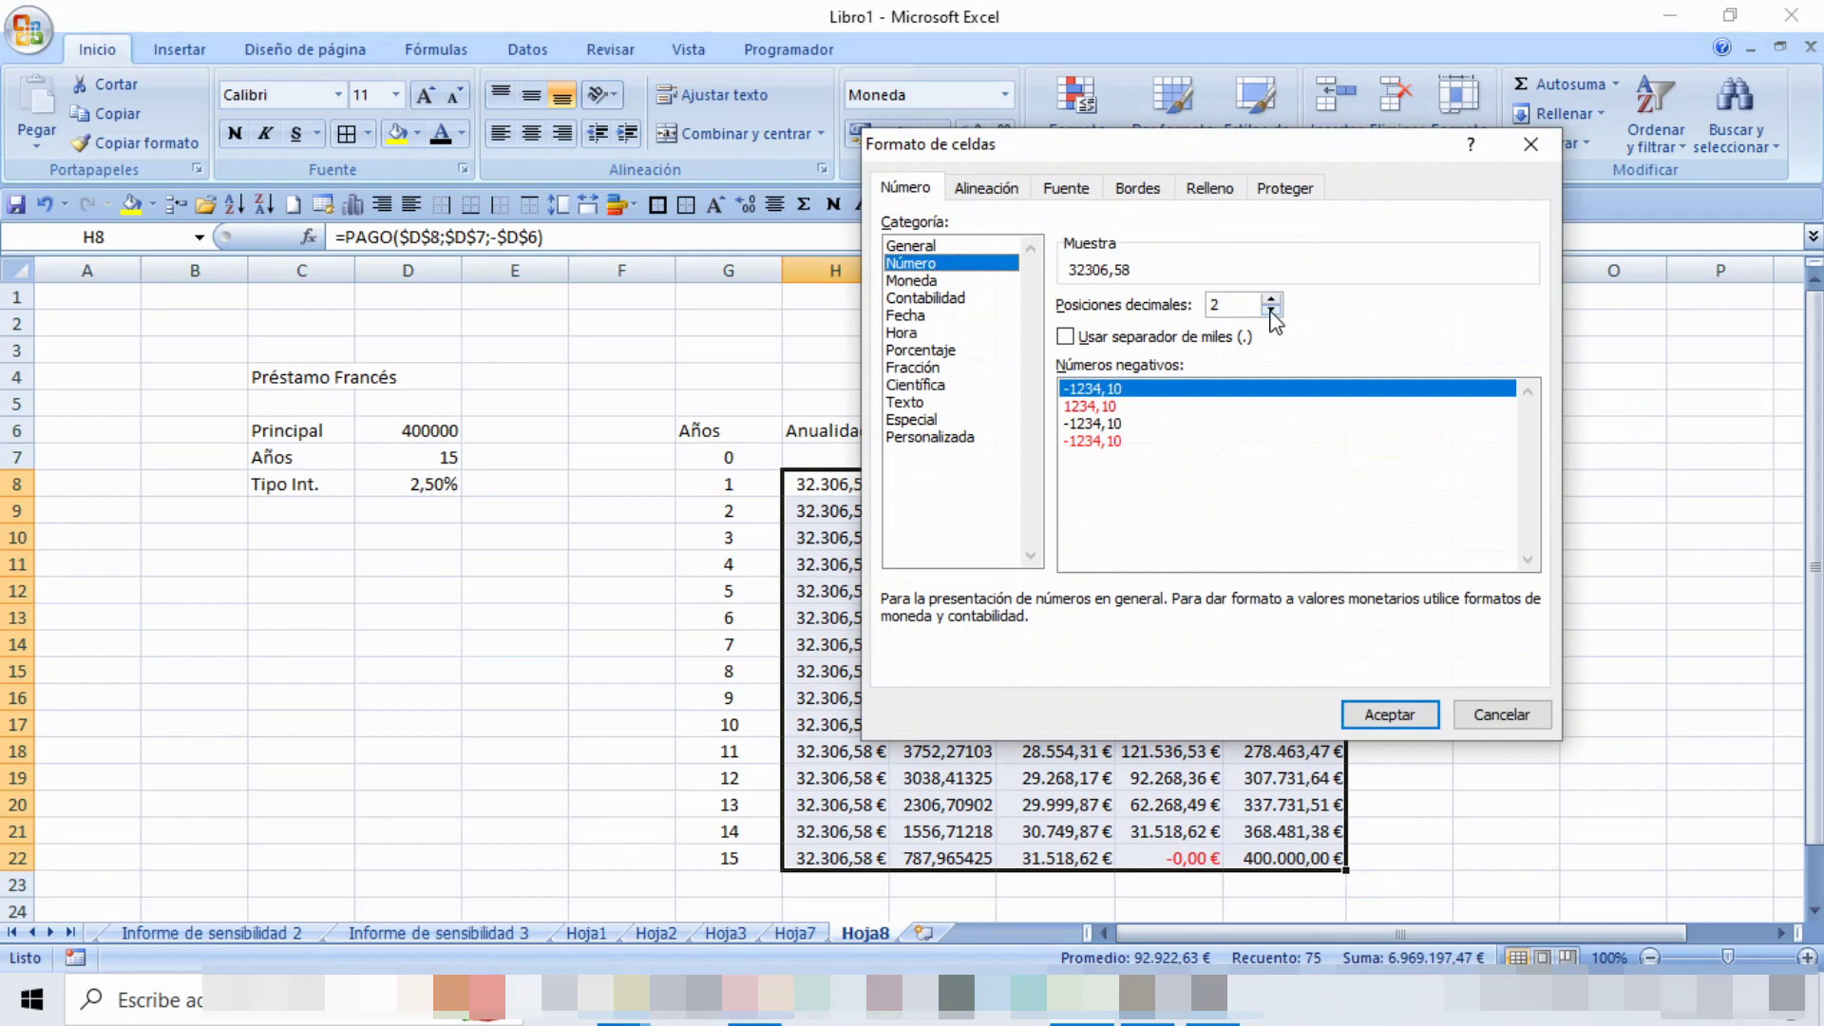
left_click(1065, 337)
left_click(1387, 715)
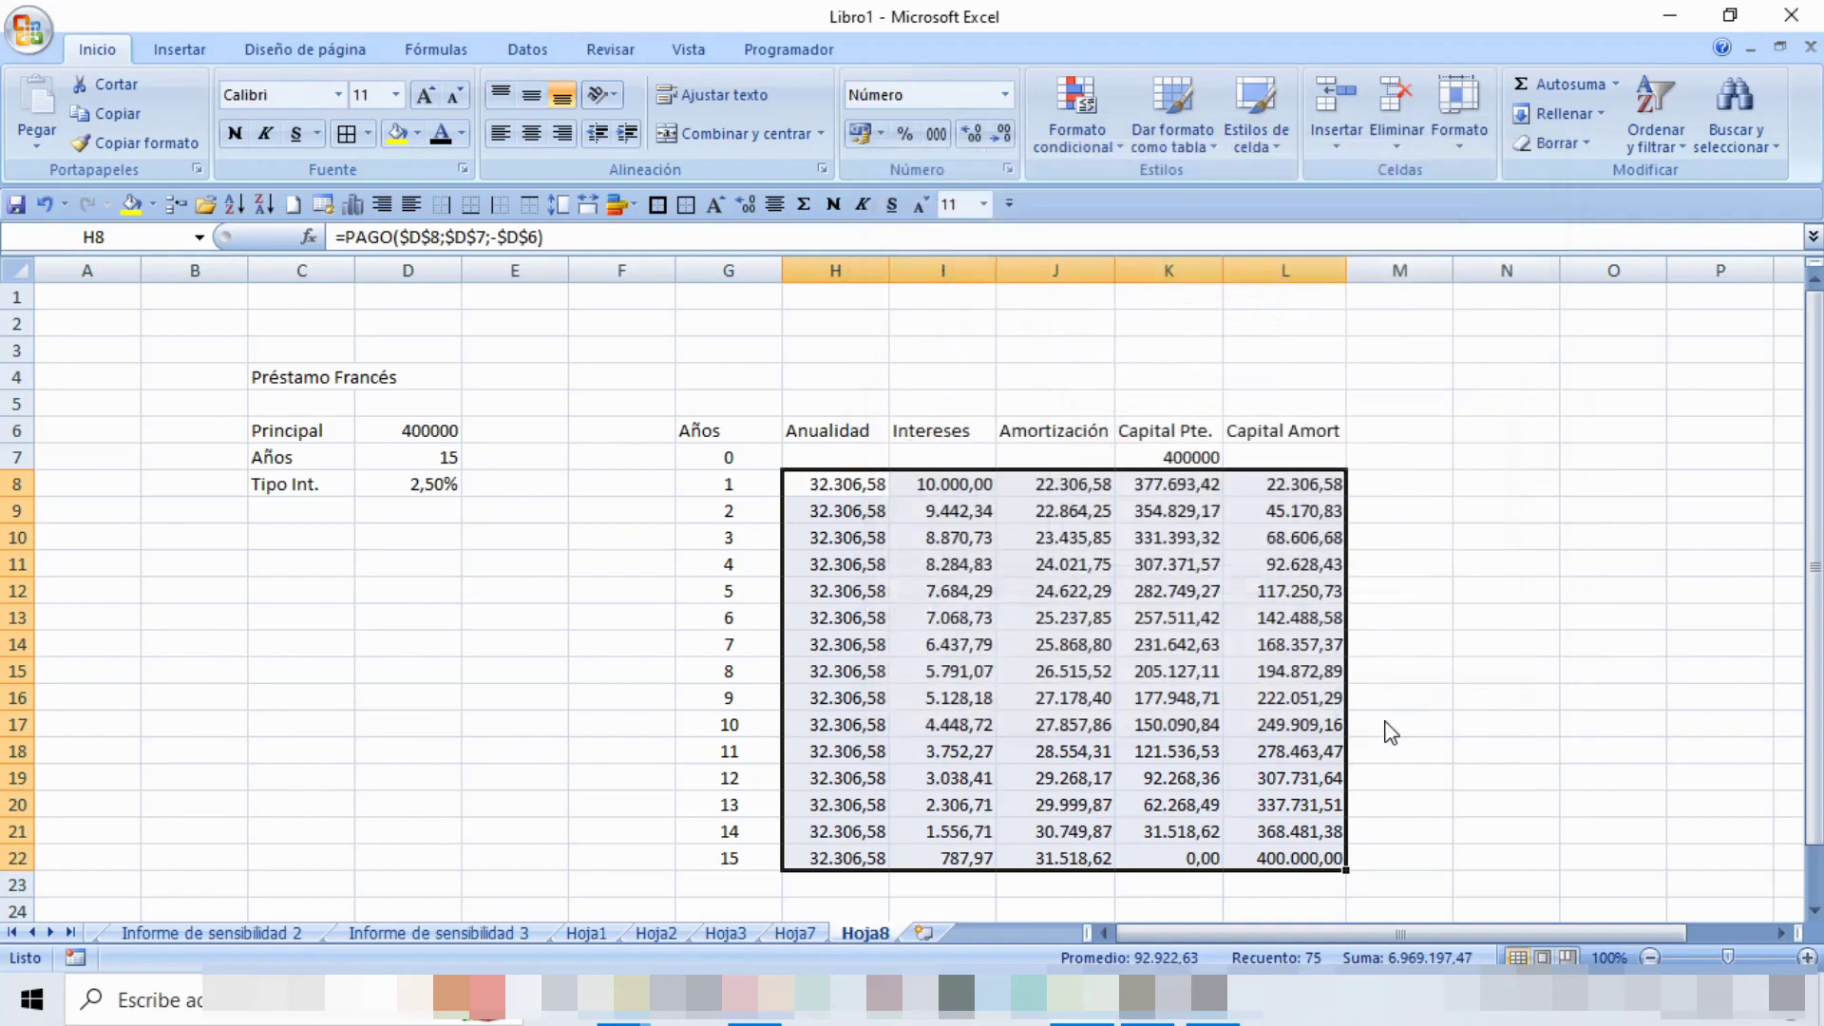
left_click(1480, 654)
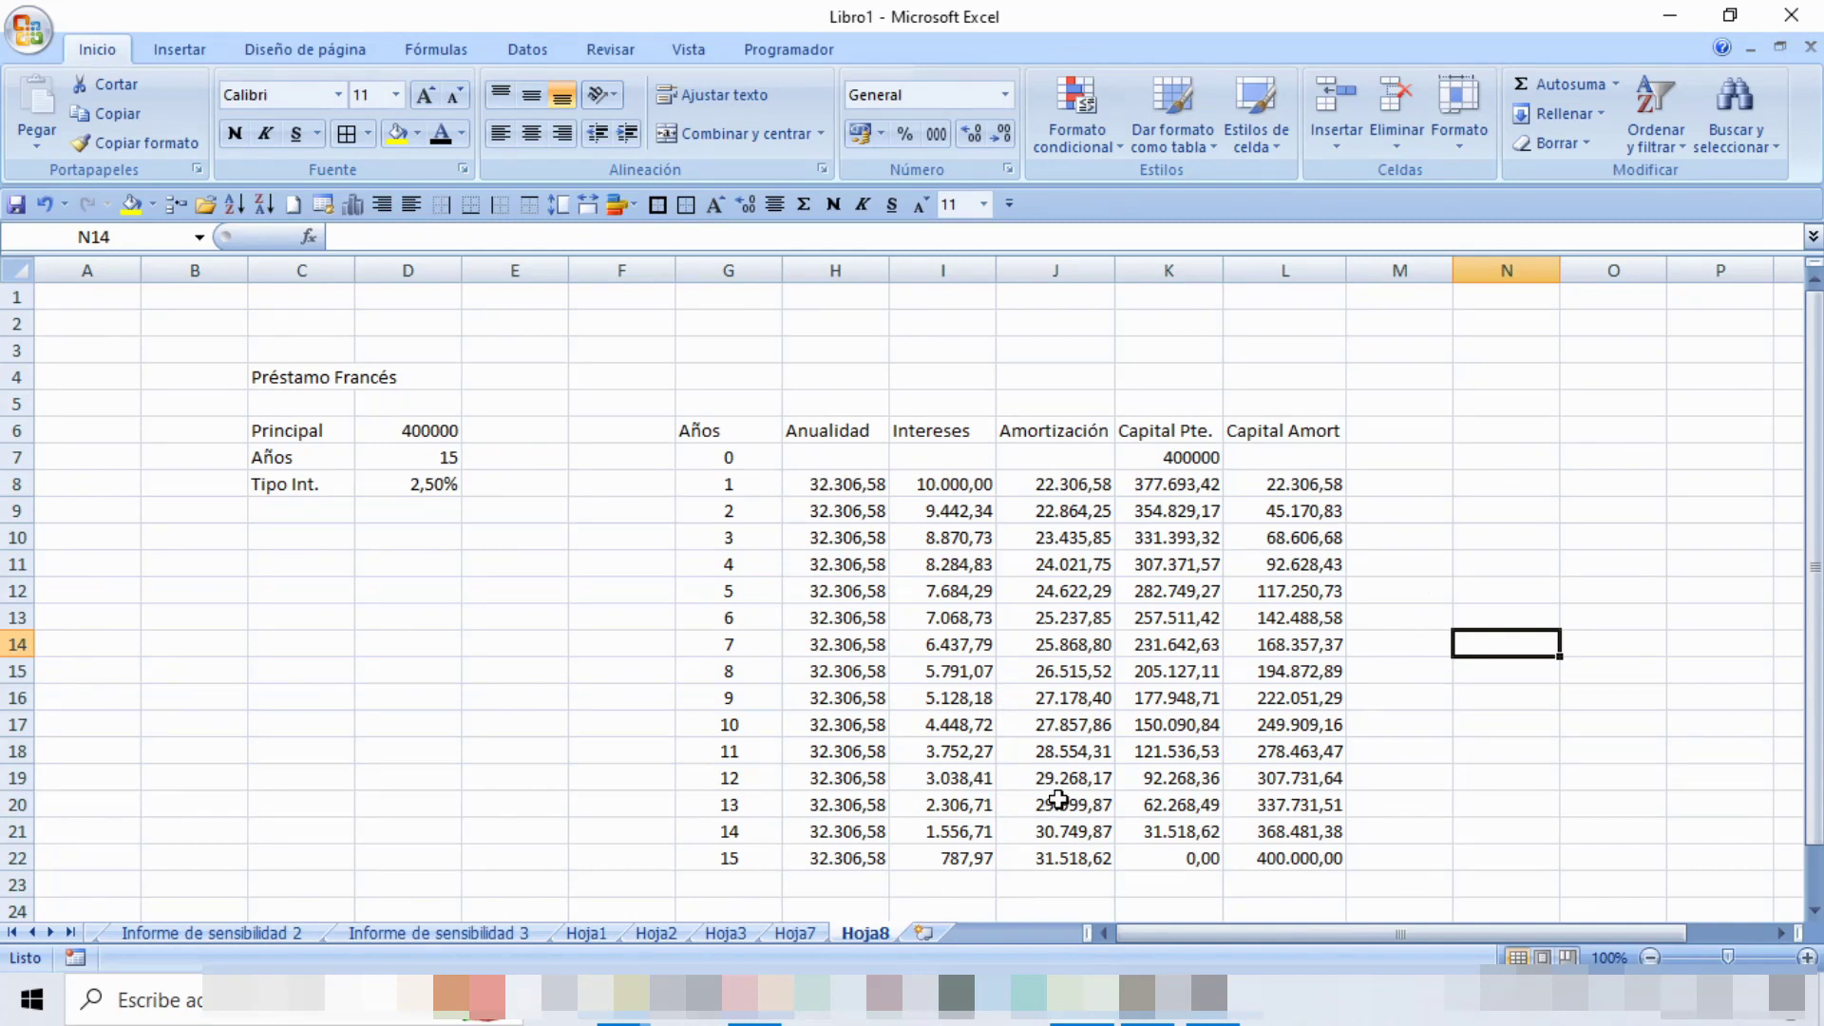
Apply All Borders to the table G6:L22 and bold its header row G6:L6.
mouse_move(722, 422)
left_mouse_down()
mouse_move(1136, 804)
mouse_move(1251, 856)
left_mouse_up()
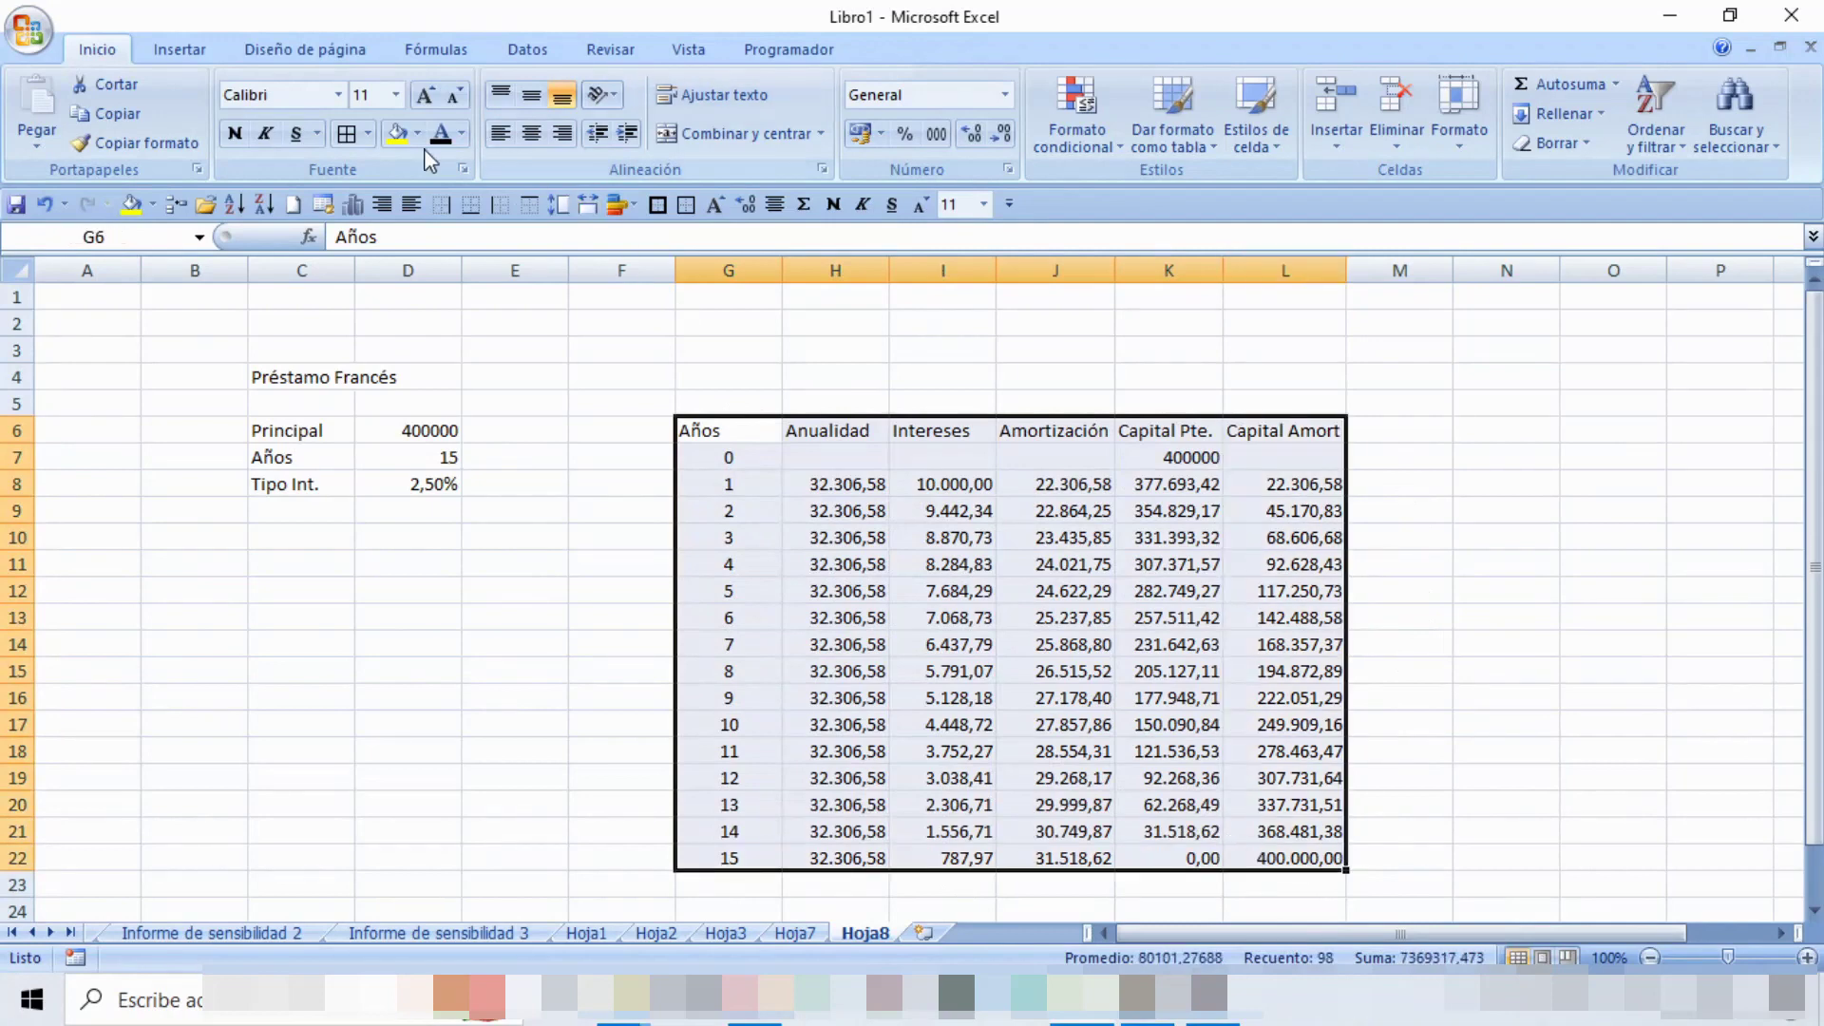
left_click(347, 134)
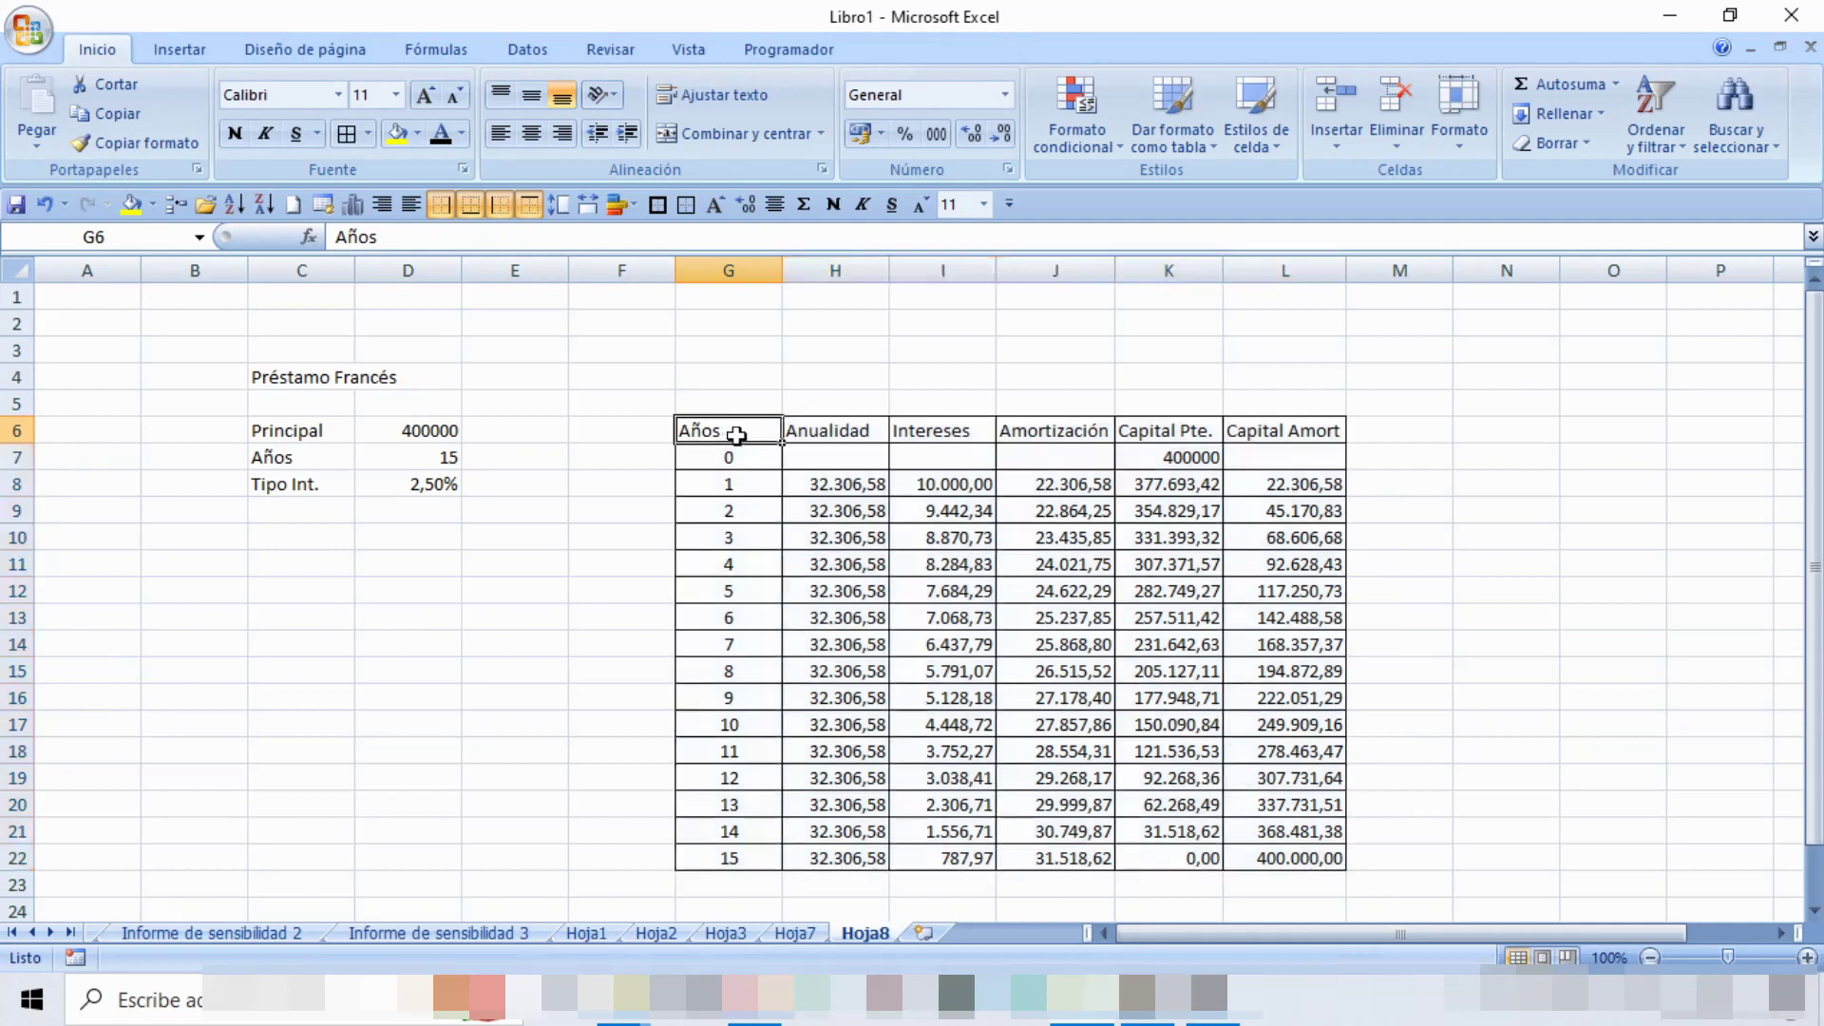
left_click_drag(726, 435, 1303, 452)
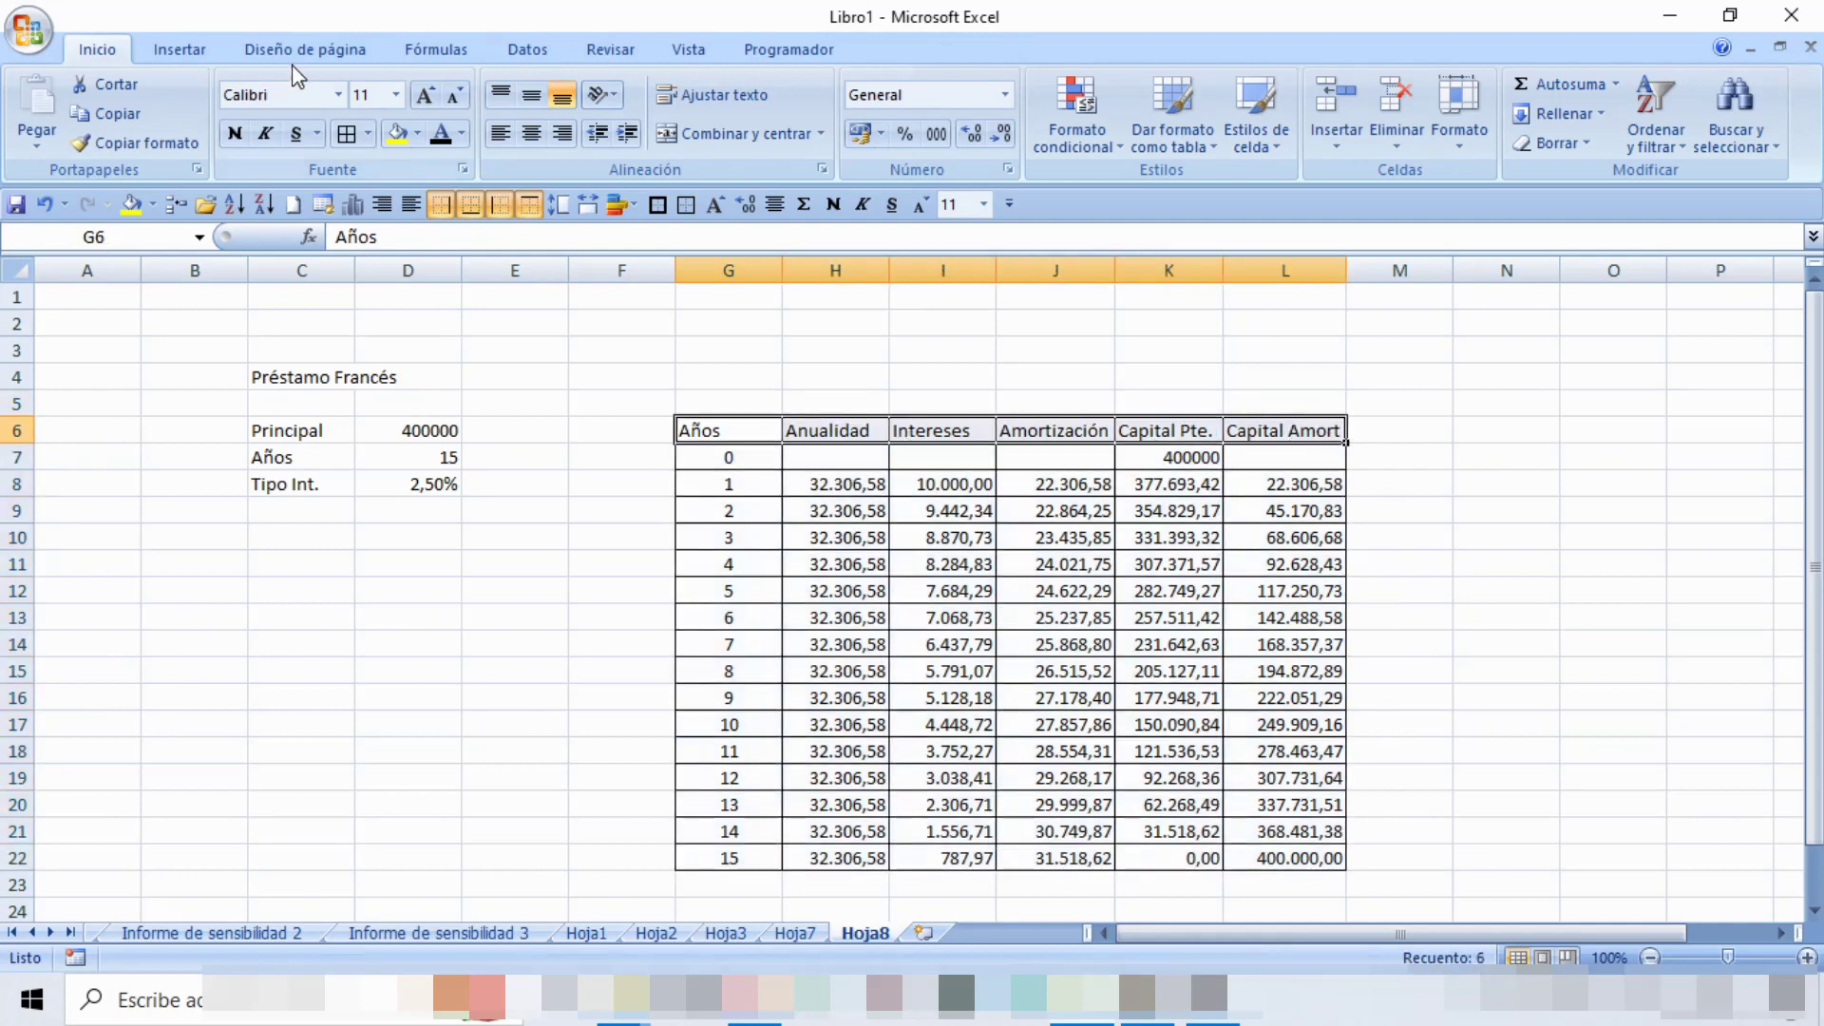
left_click(234, 134)
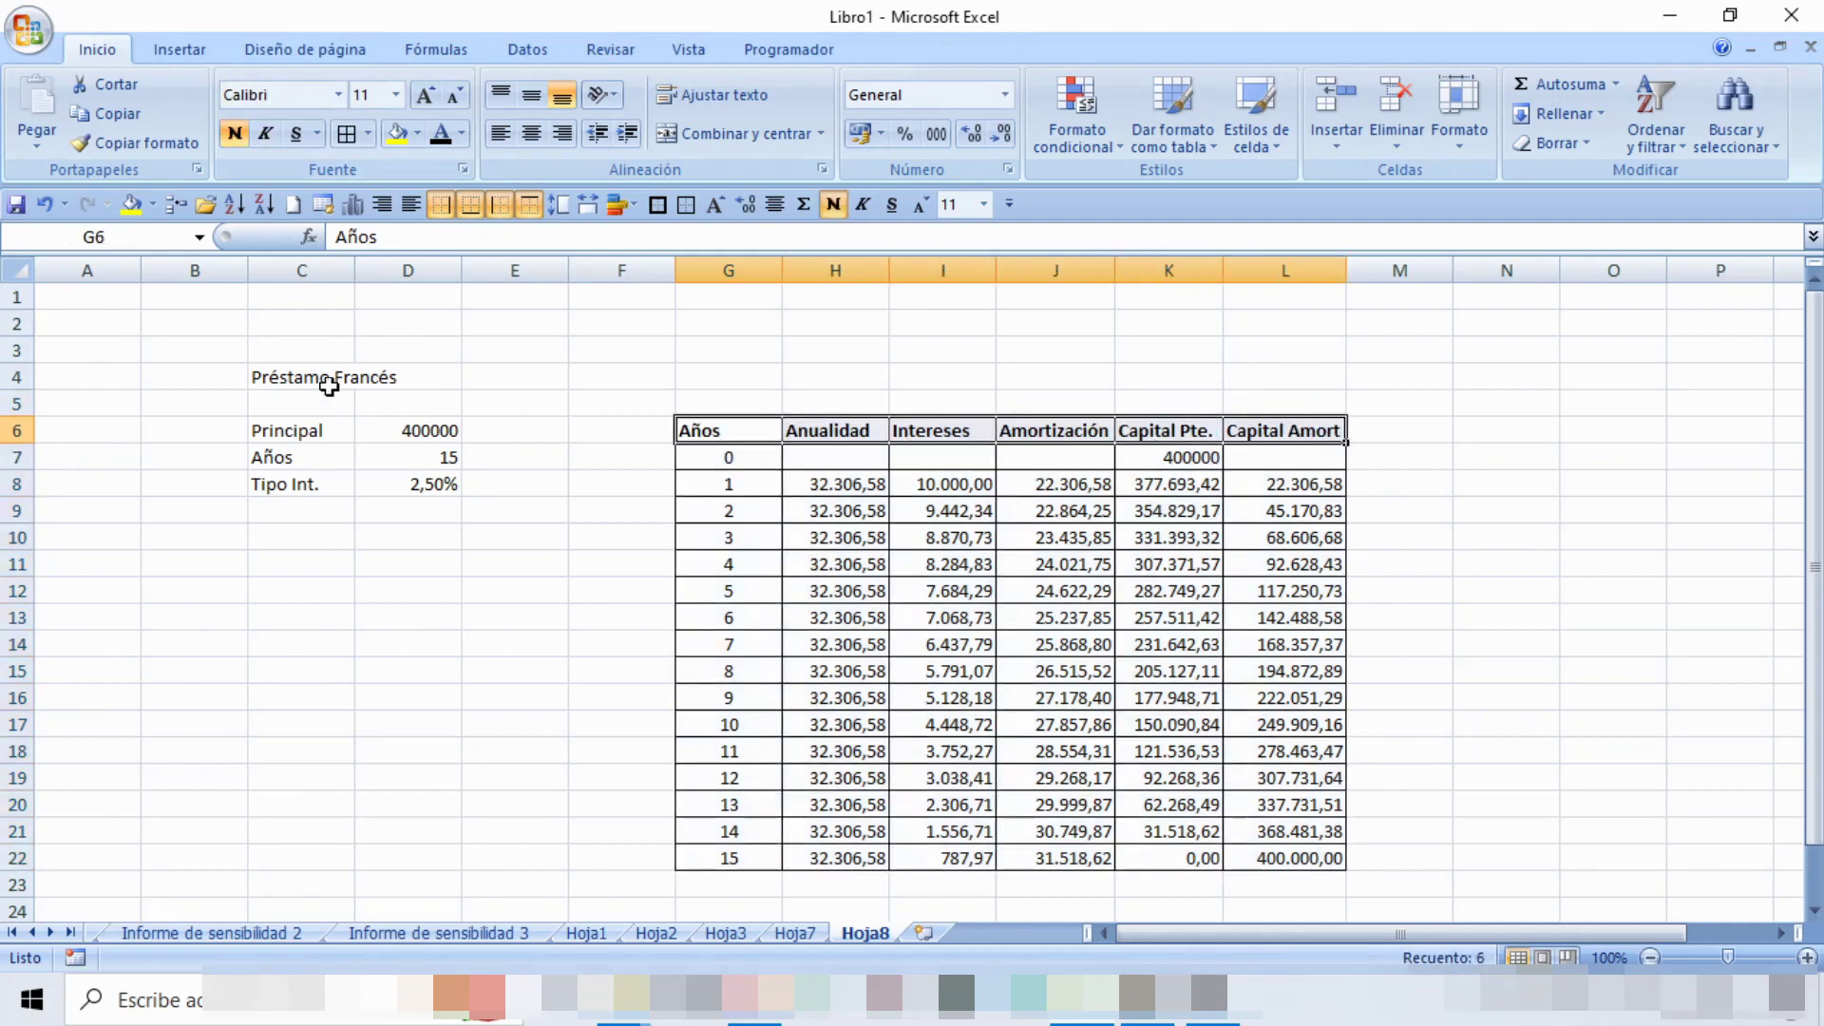
Border the loan inputs C6:D8 and set the Préstamo Francés title to 16 pt.
mouse_move(323, 430)
left_mouse_down()
mouse_move(390, 449)
mouse_move(396, 482)
left_mouse_up()
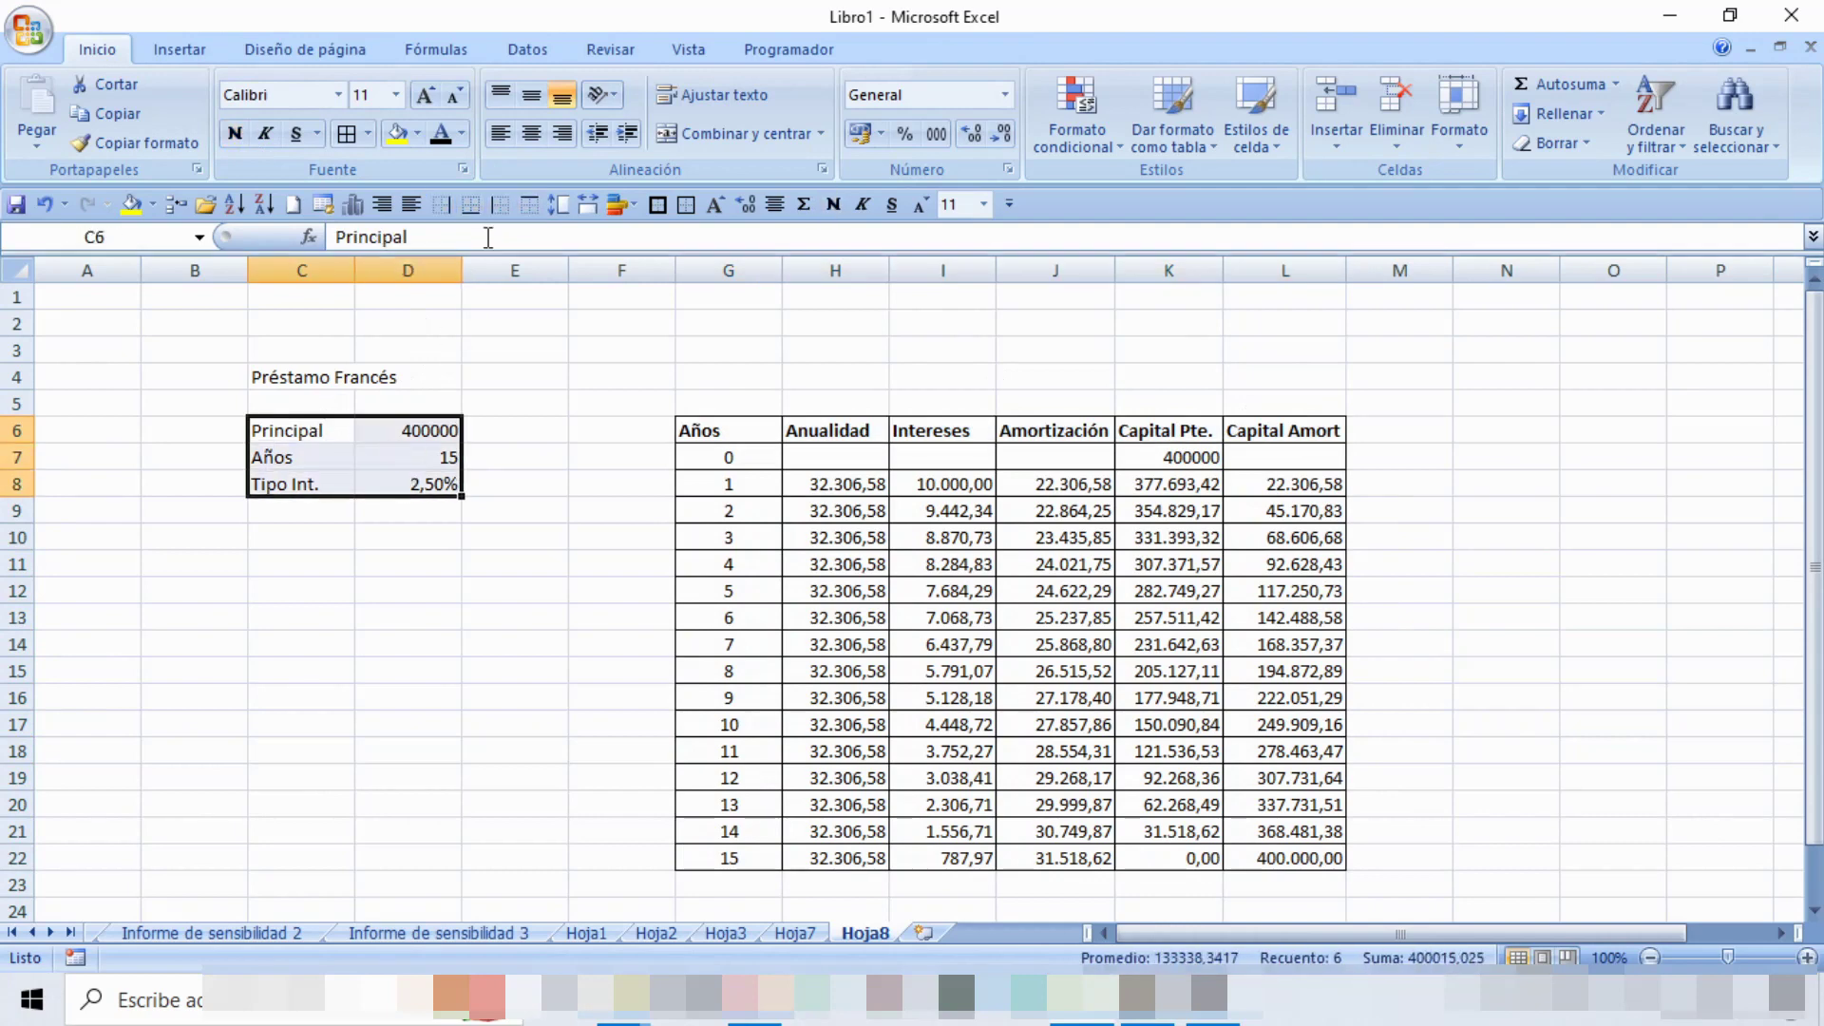
left_click(347, 134)
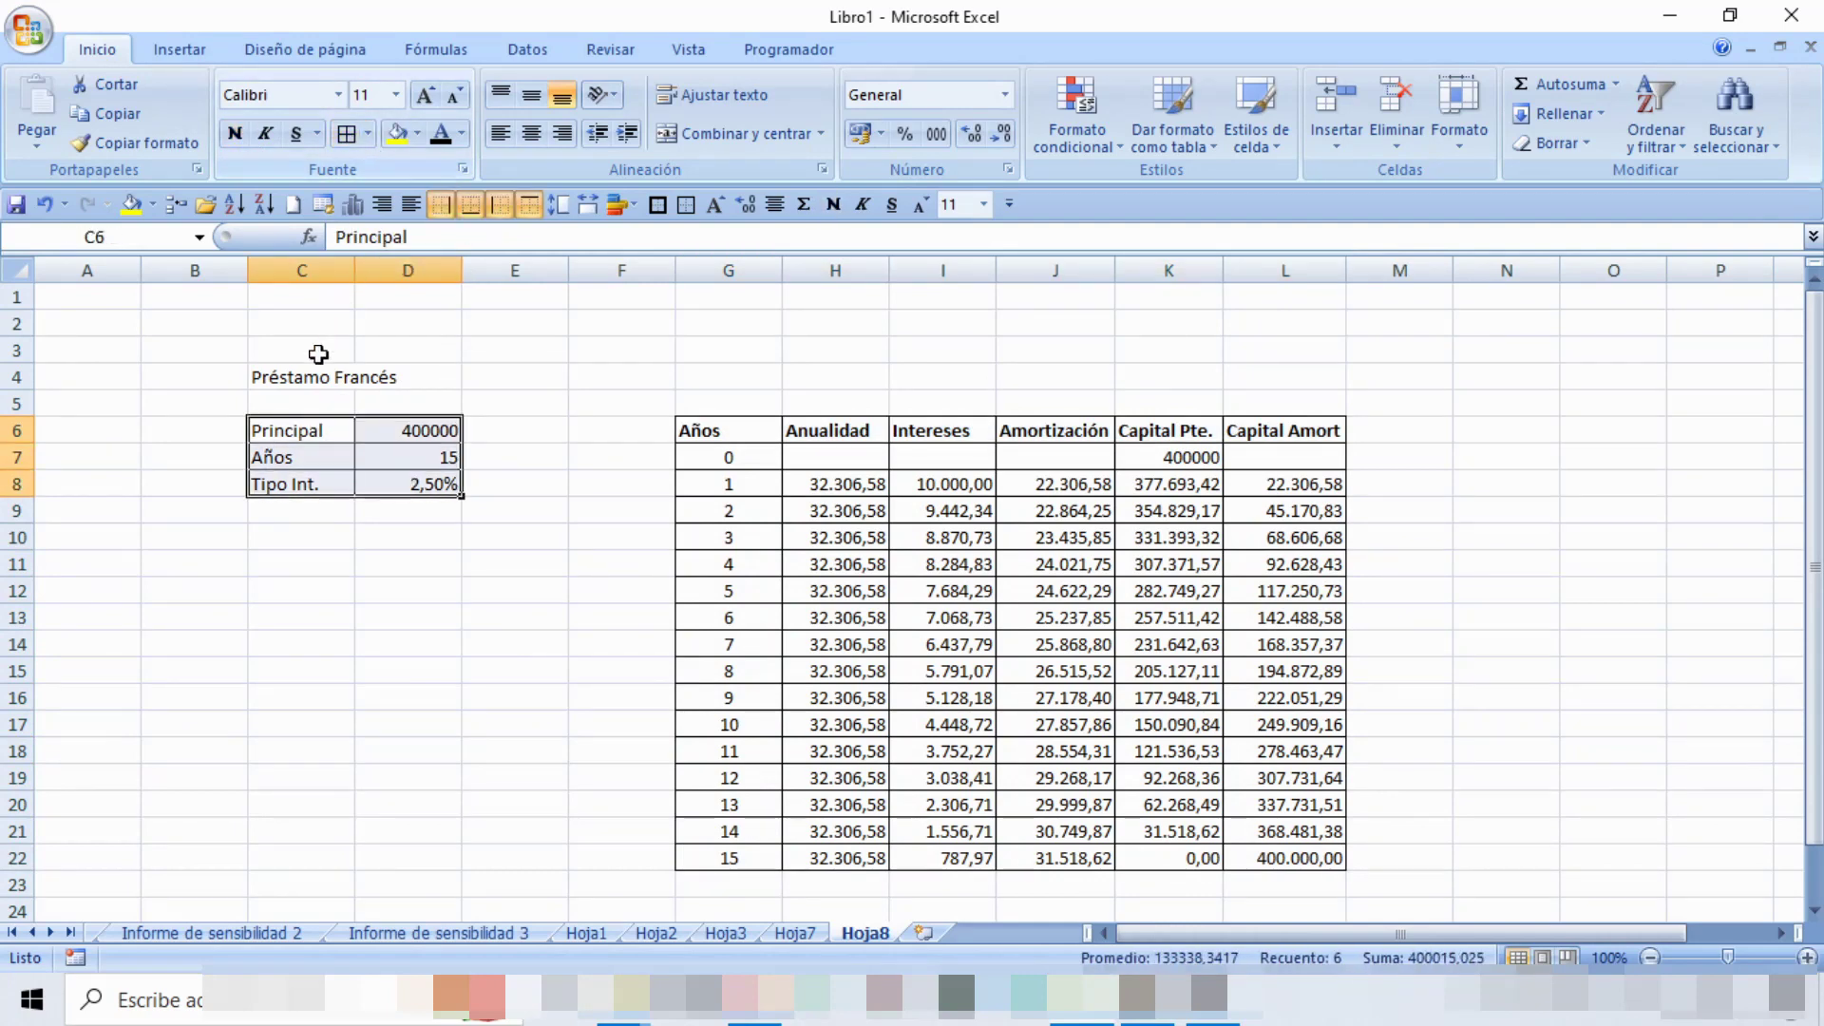
left_click(319, 377)
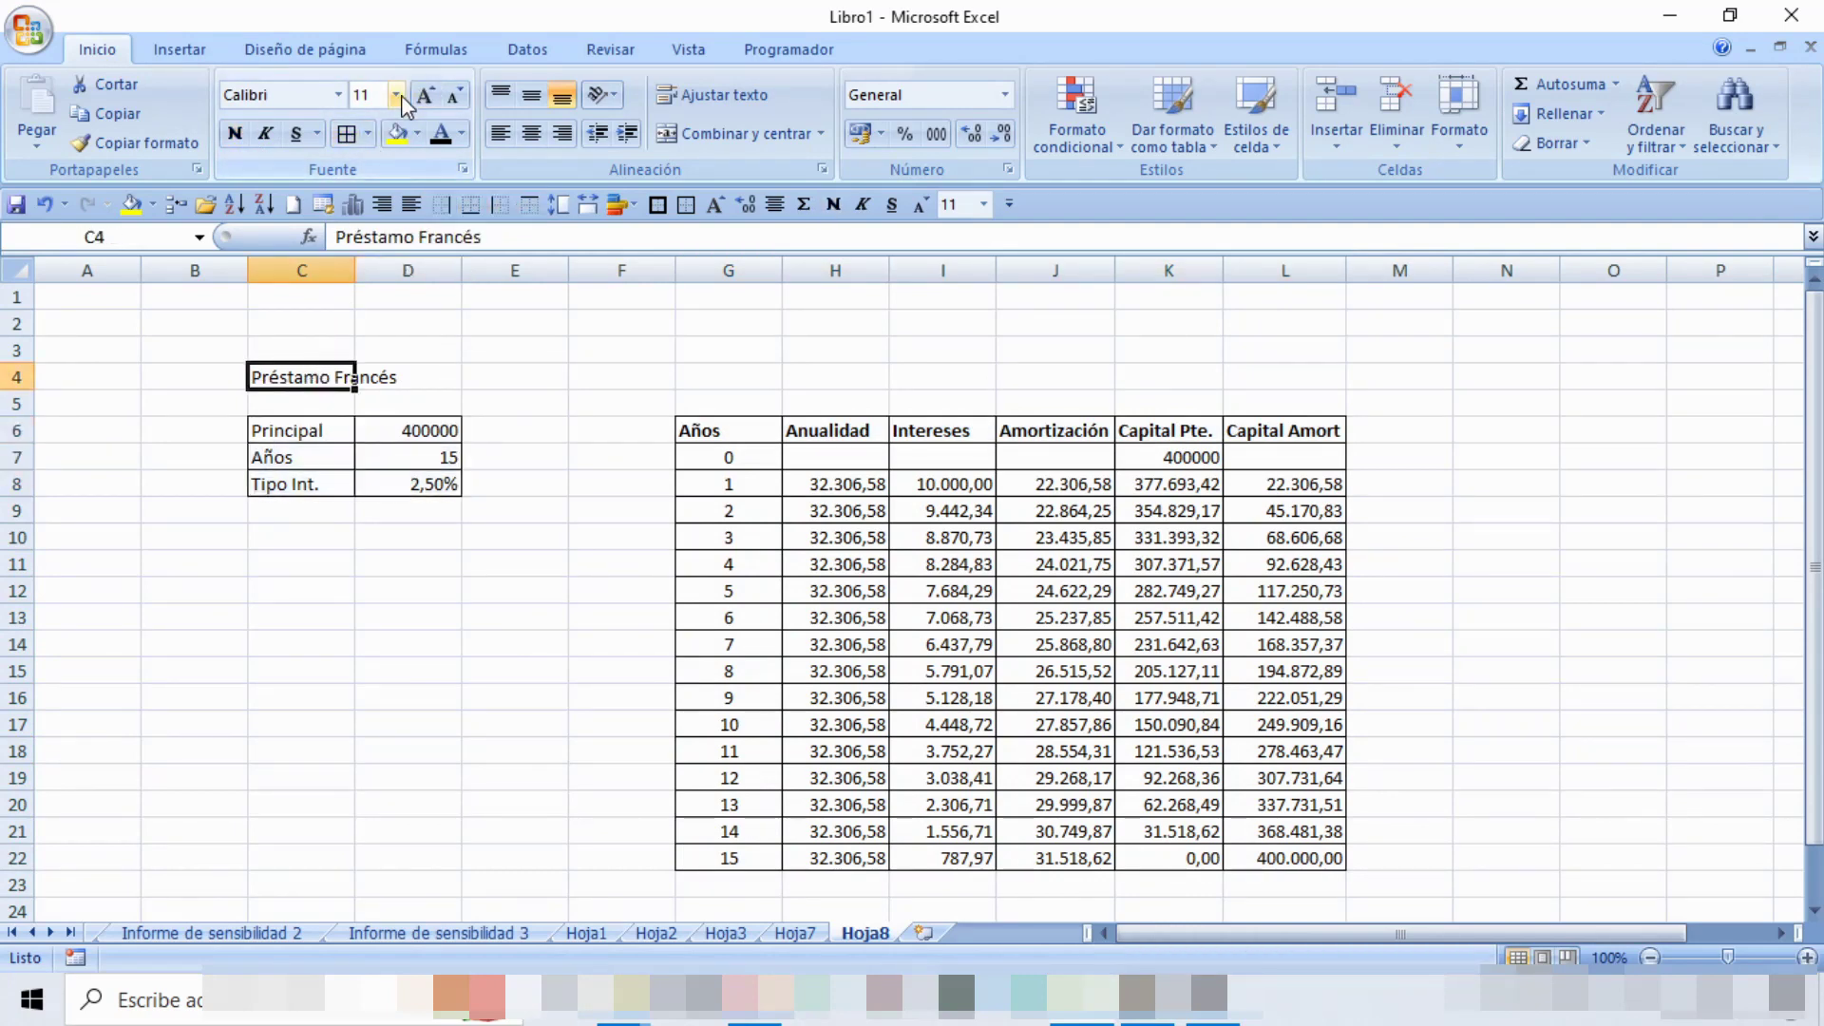
left_click(396, 94)
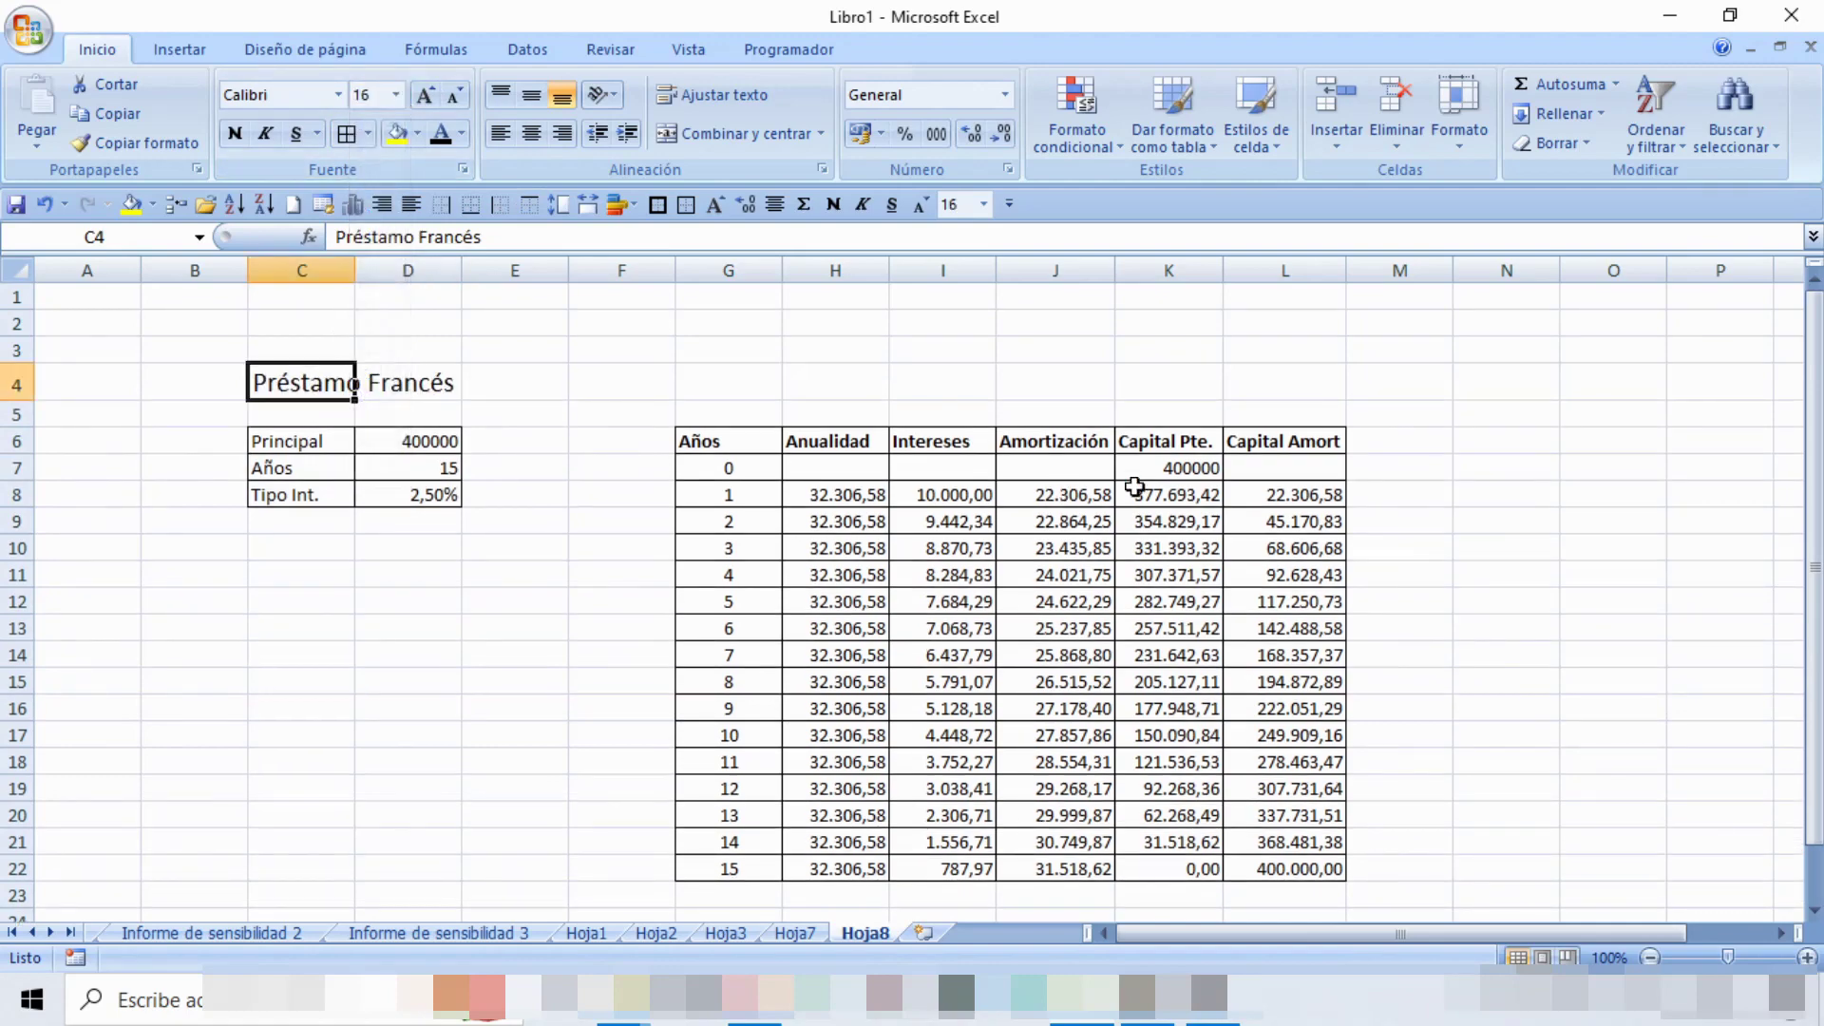
left_click(1226, 357)
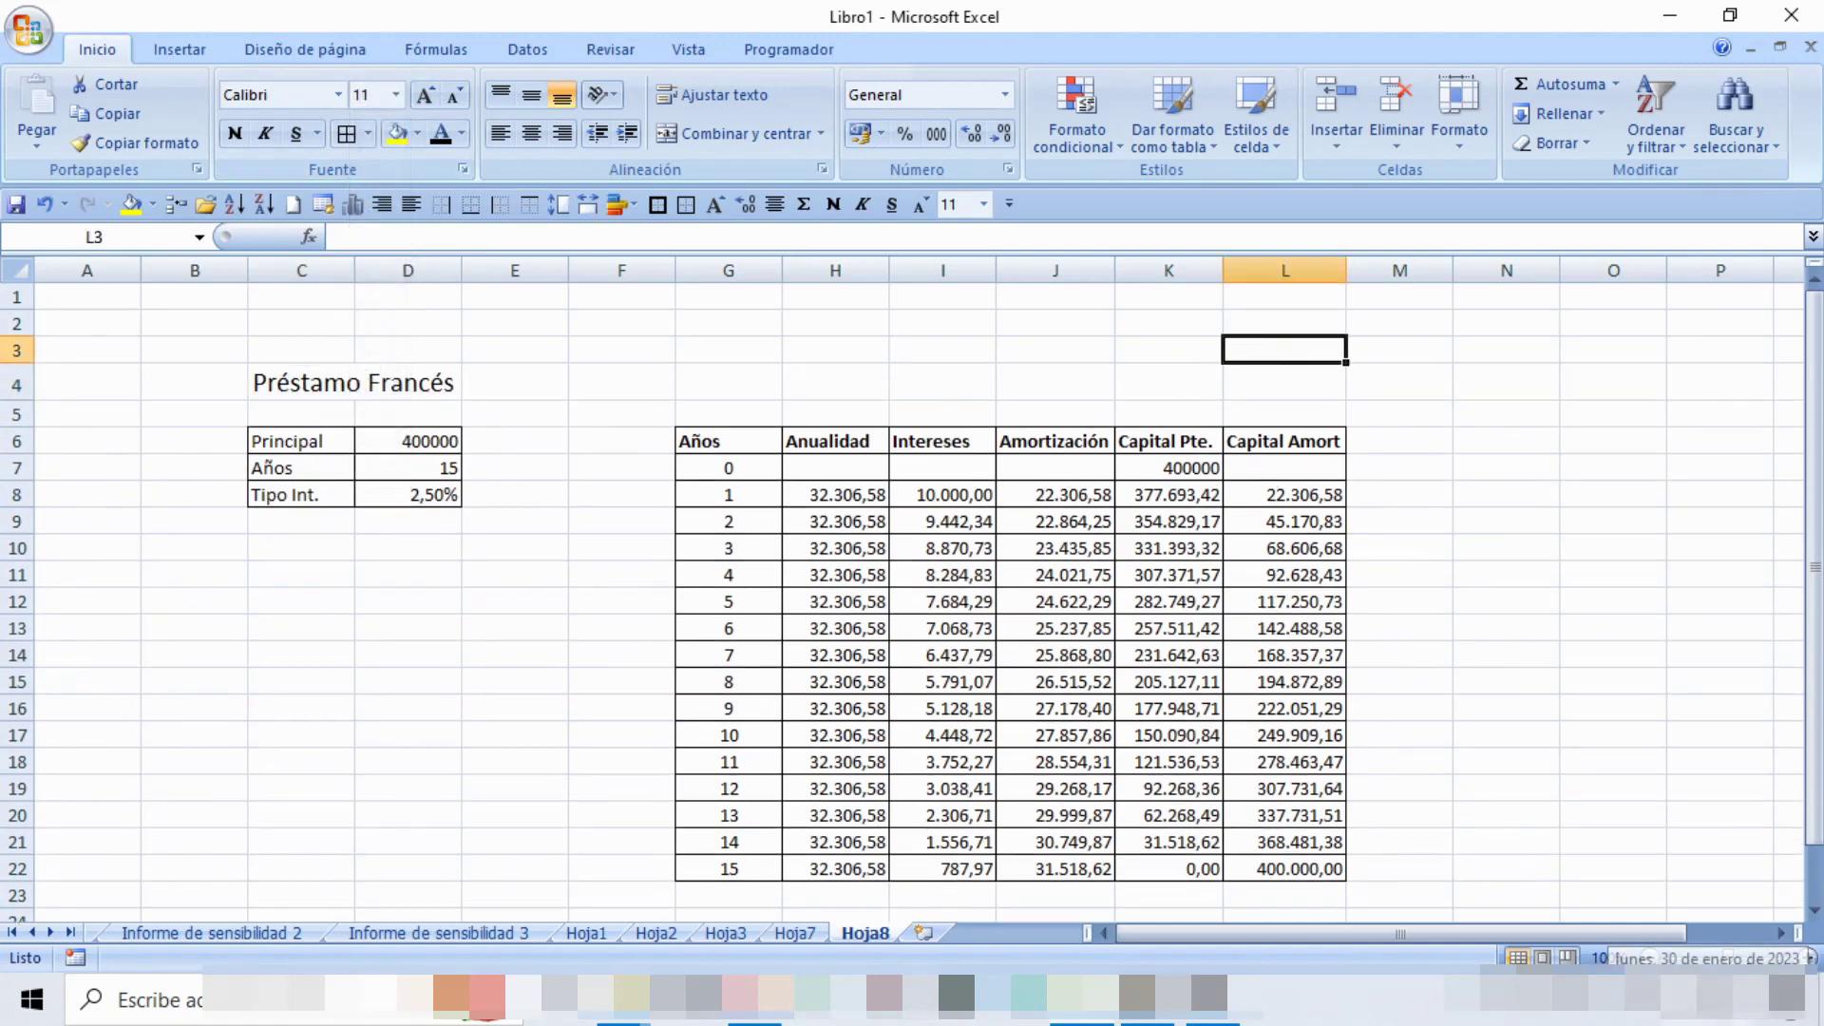
left_click_drag(1727, 957, 1727, 956)
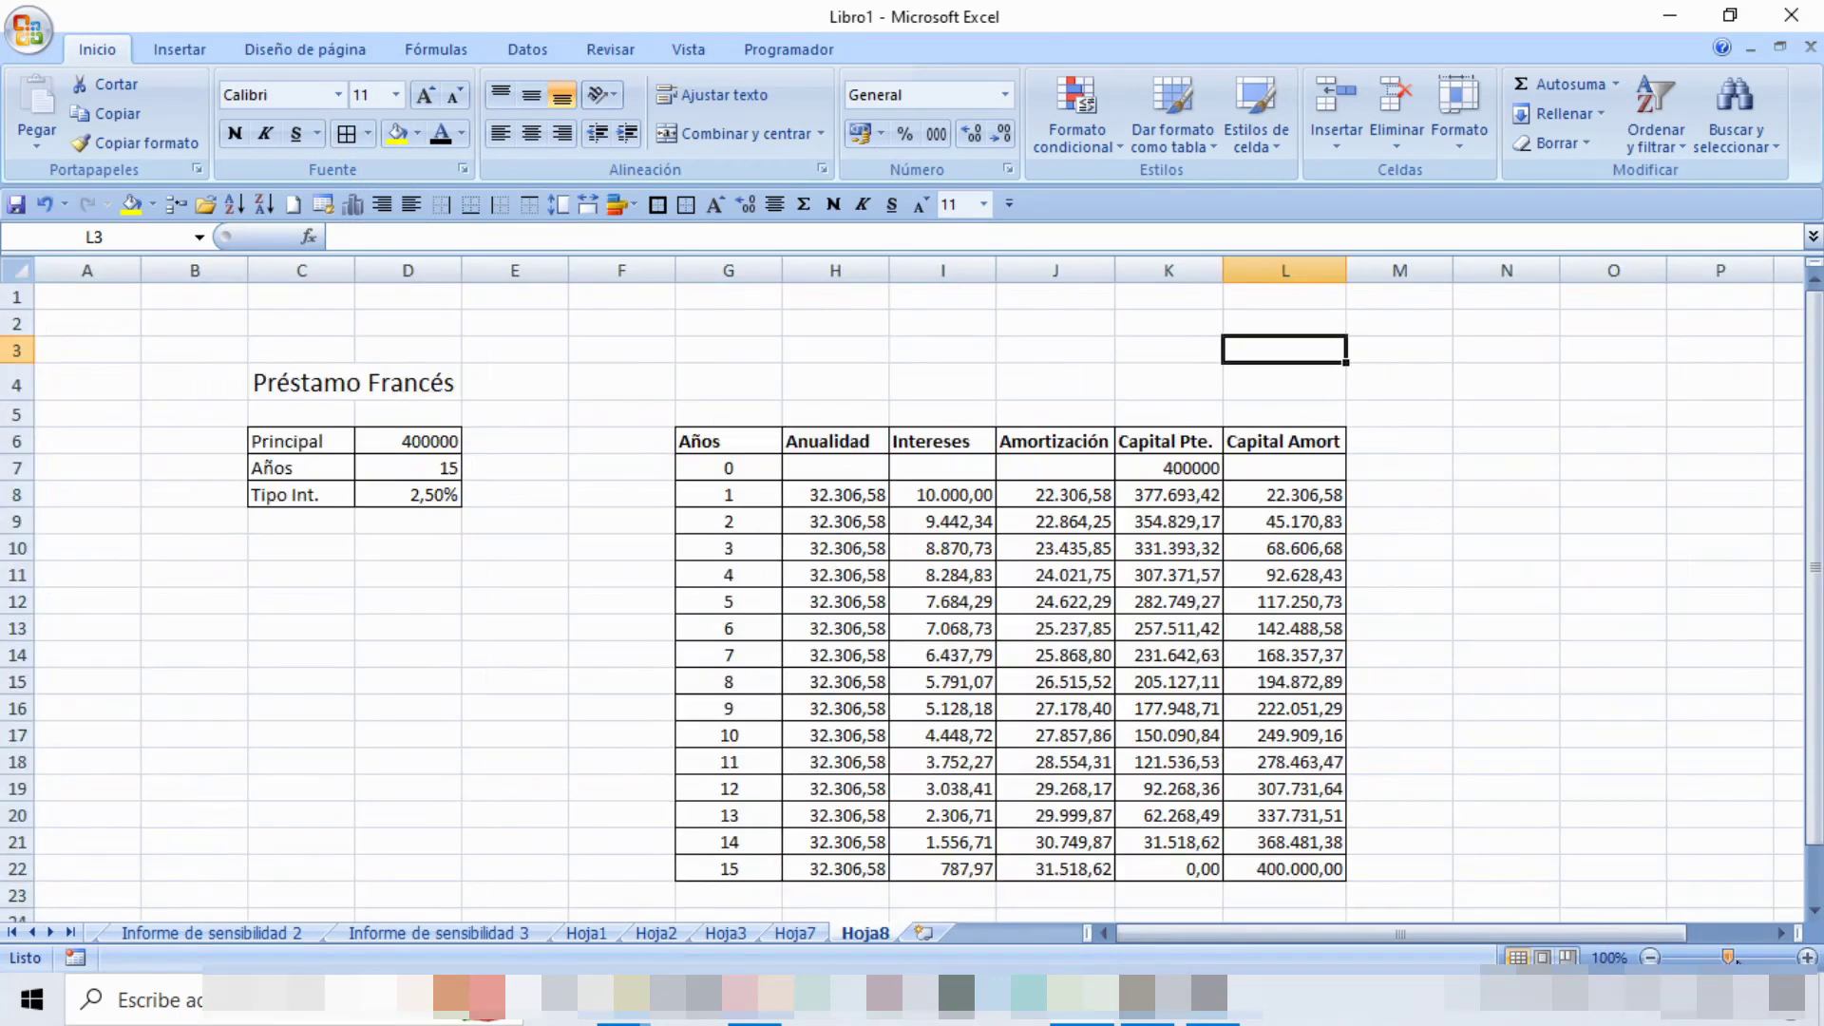
left_click_drag(1727, 956, 1734, 957)
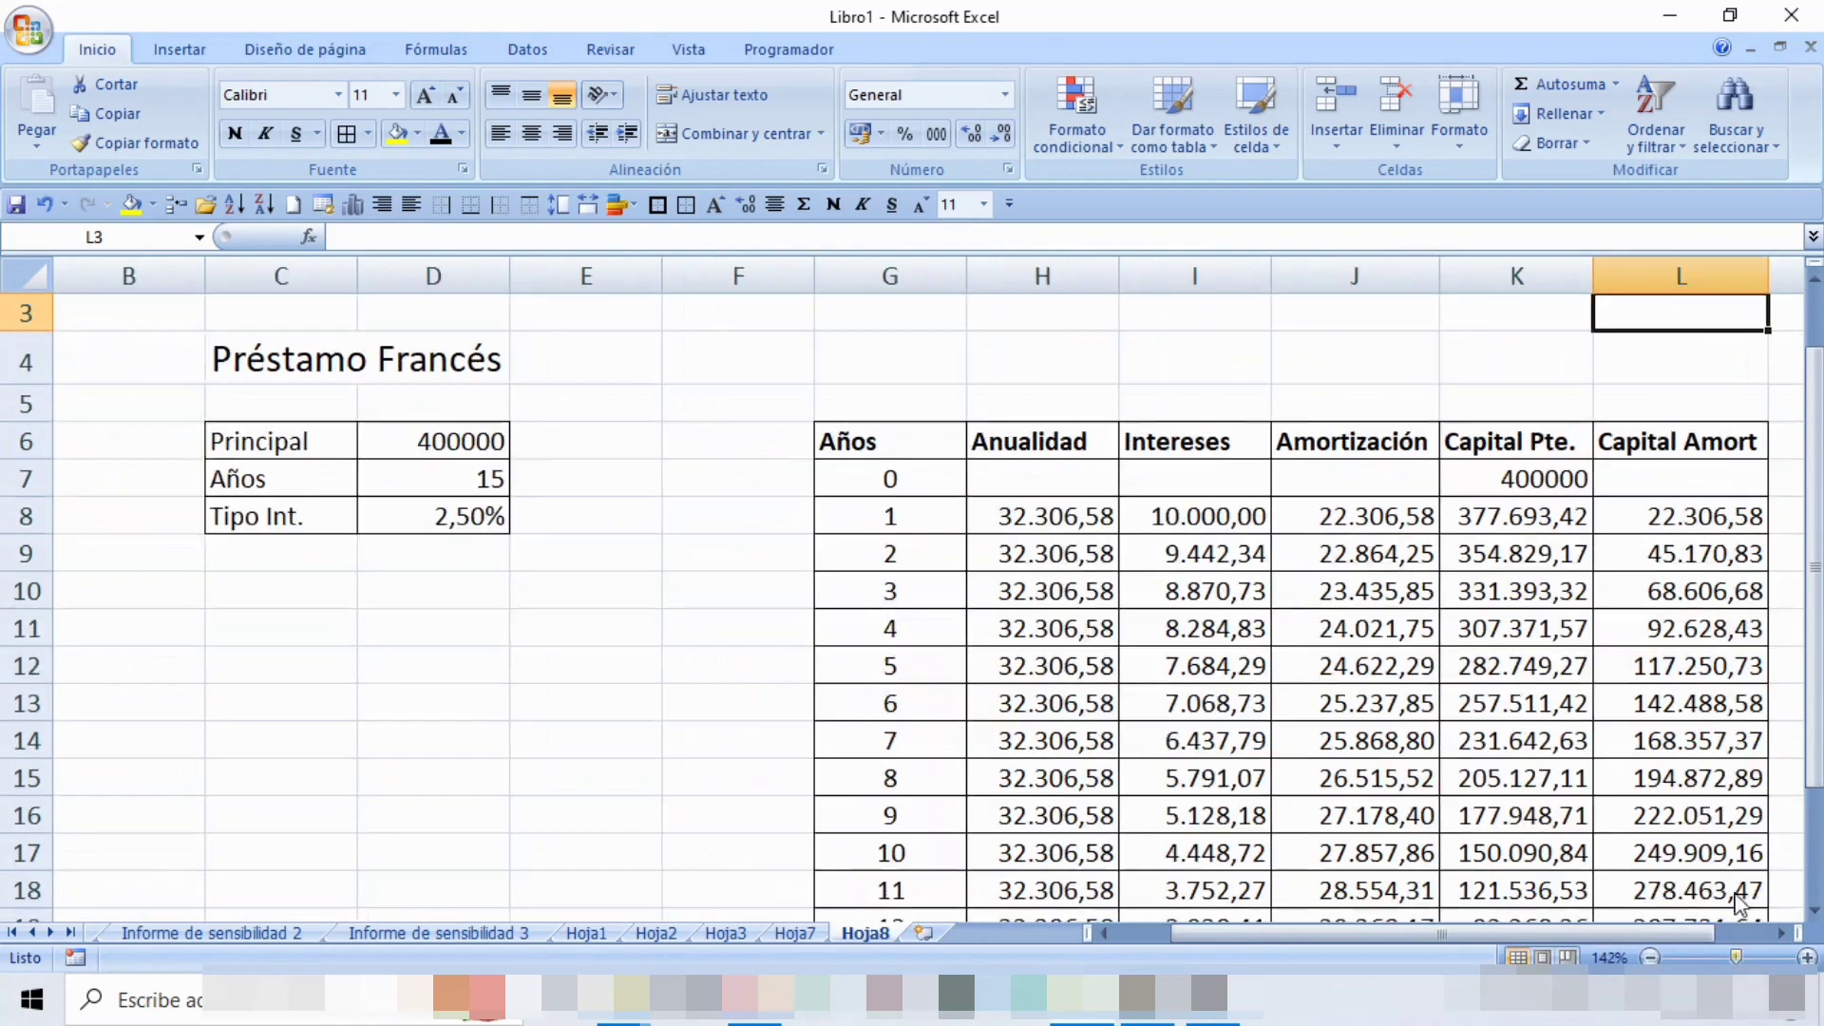
scroll(1624, 632, "down", 1)
scroll(1625, 632, "down", 2)
scroll(1620, 607, "up", 4)
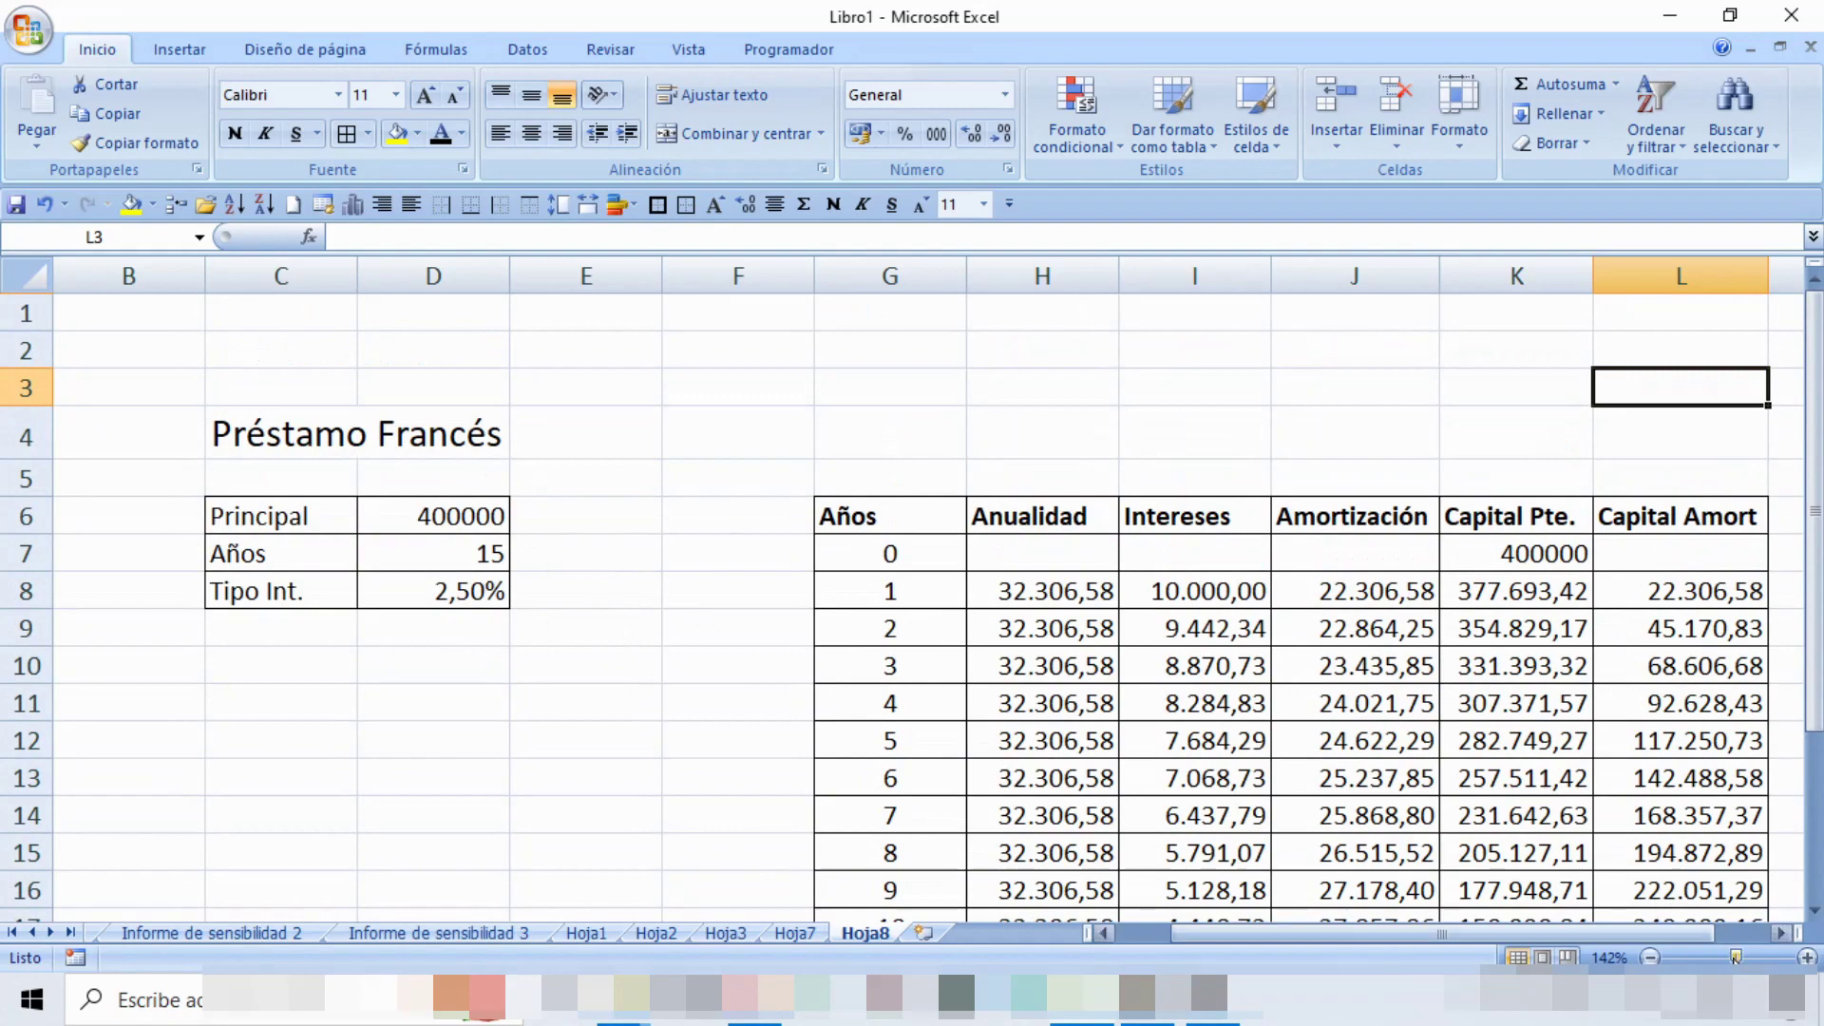
left_click_drag(1735, 957, 1729, 958)
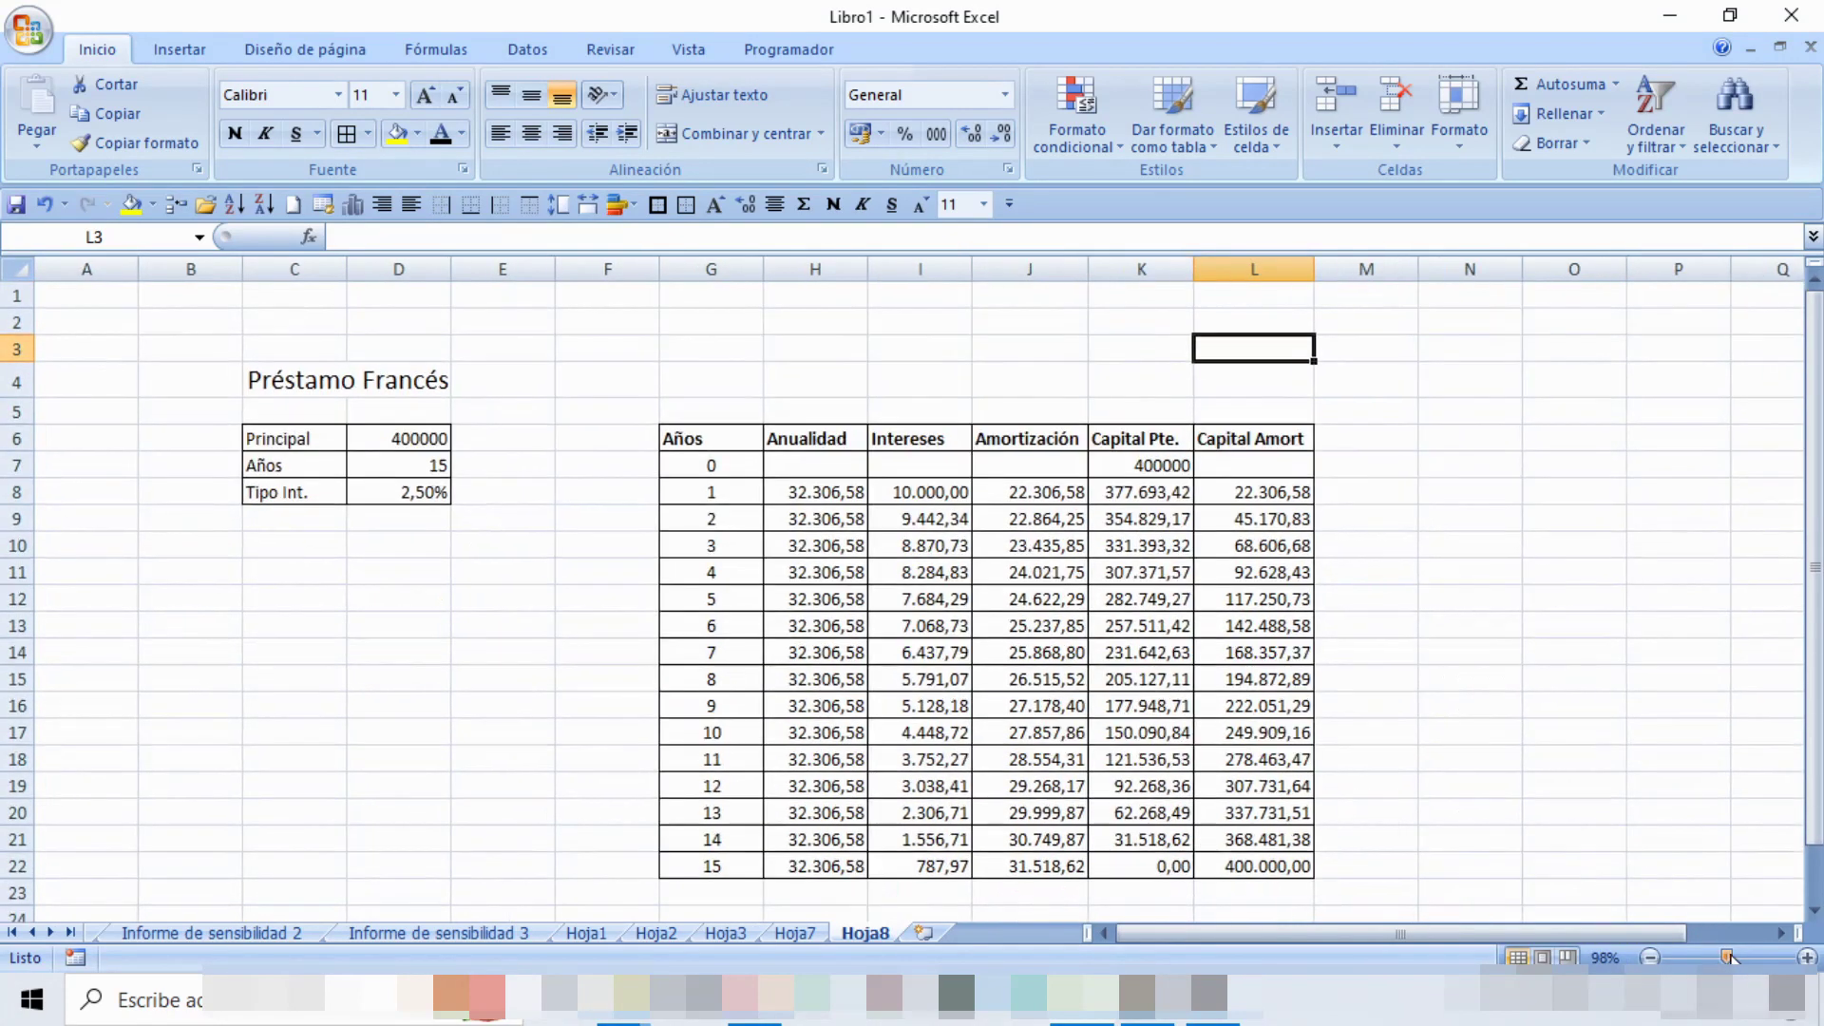
Change the principal in D6 to 800000 to test the recalculation.
left_click(425, 448)
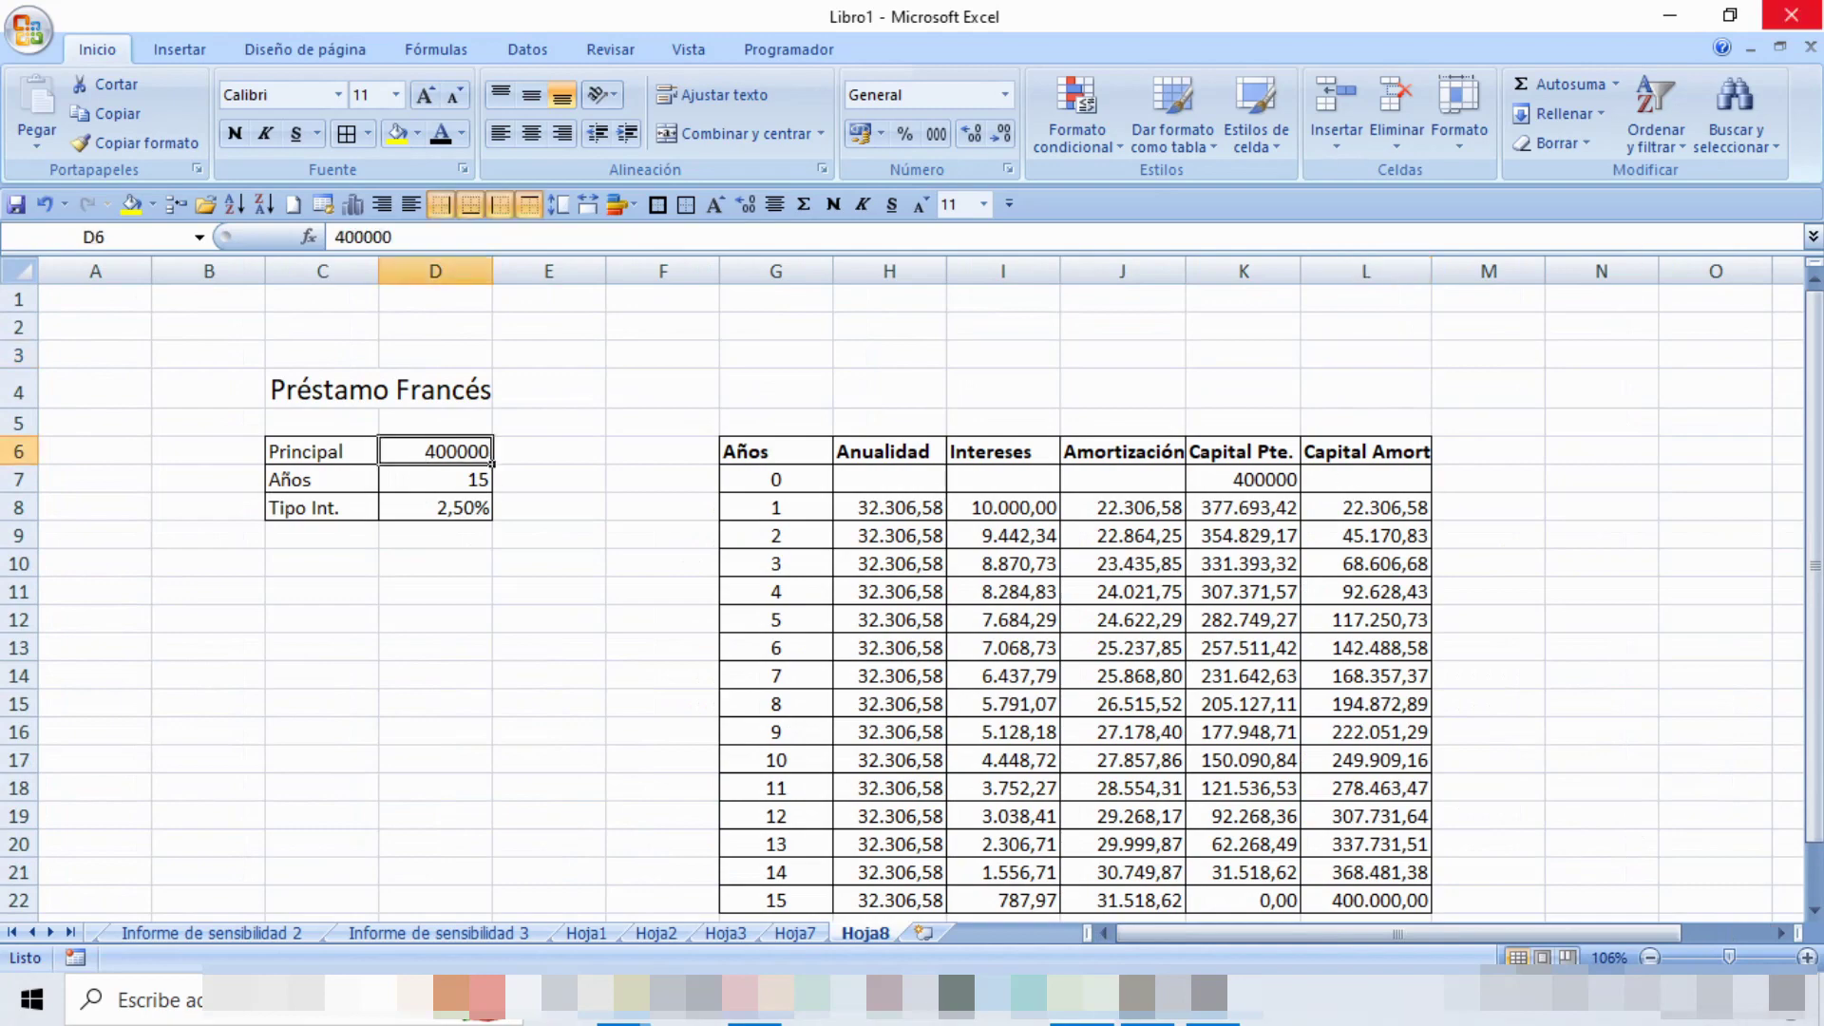
type("80000")
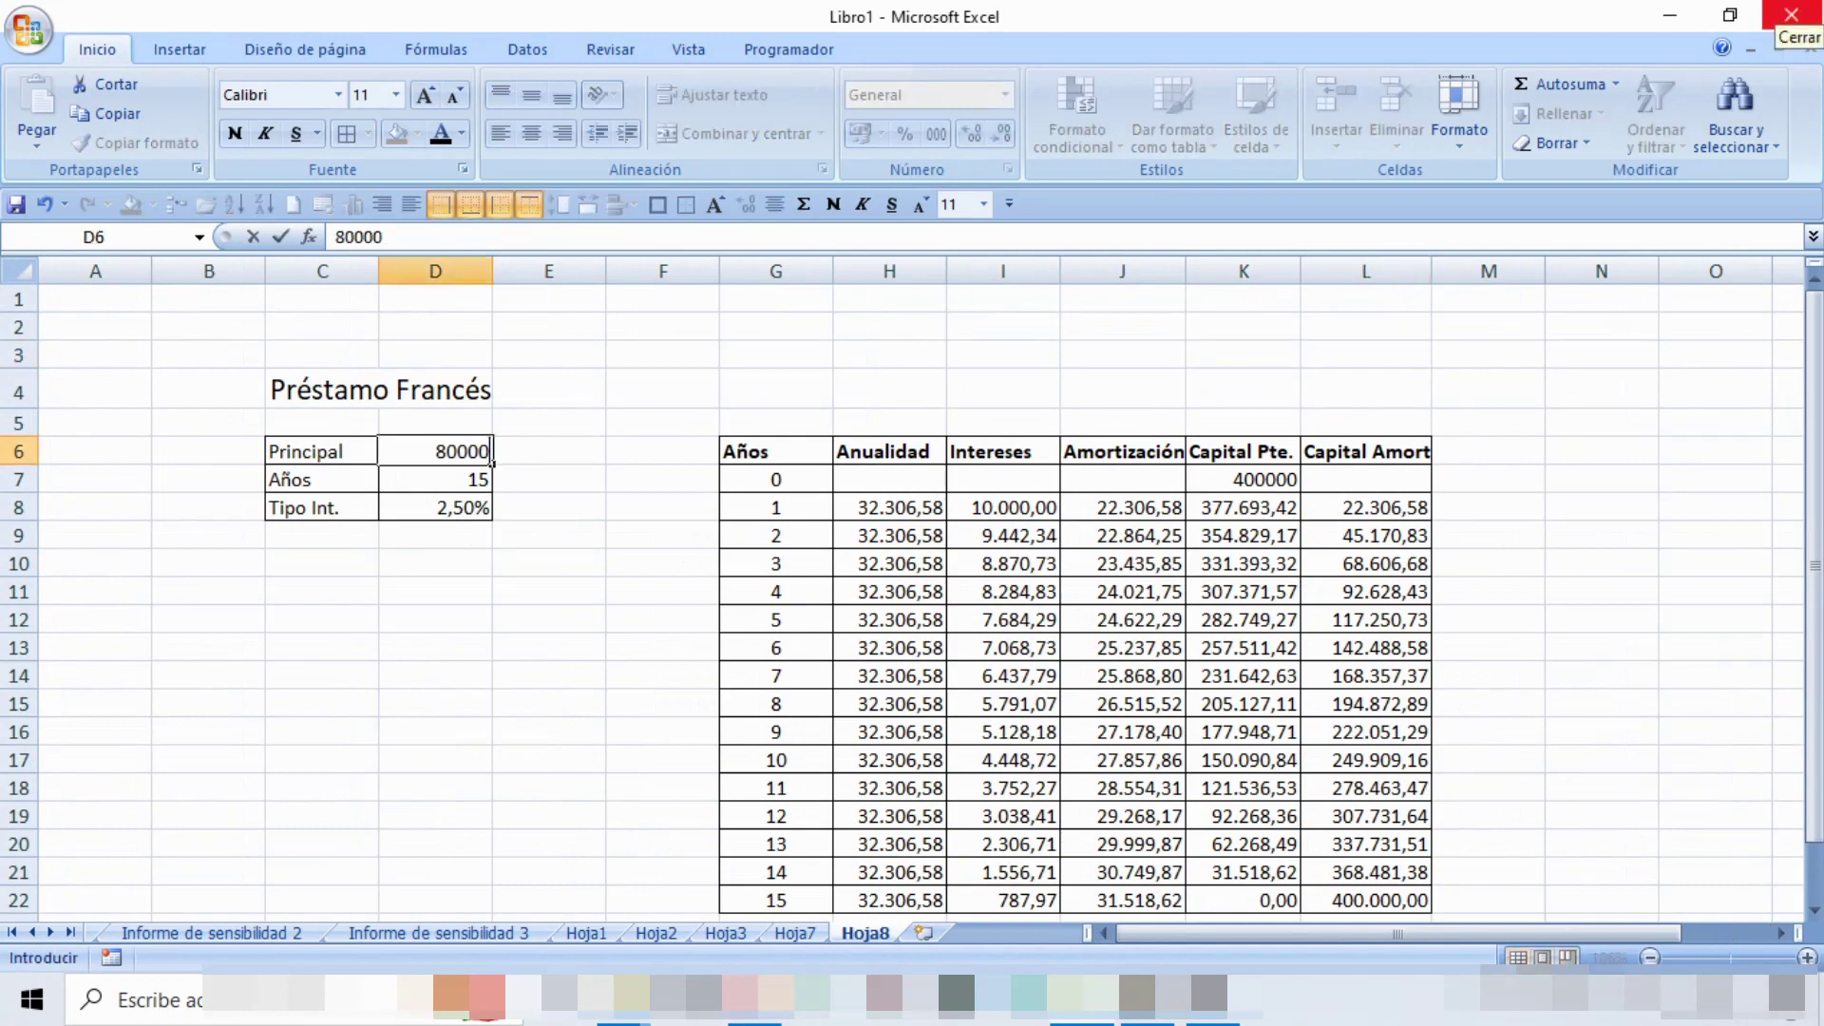
type("0")
key("Return")
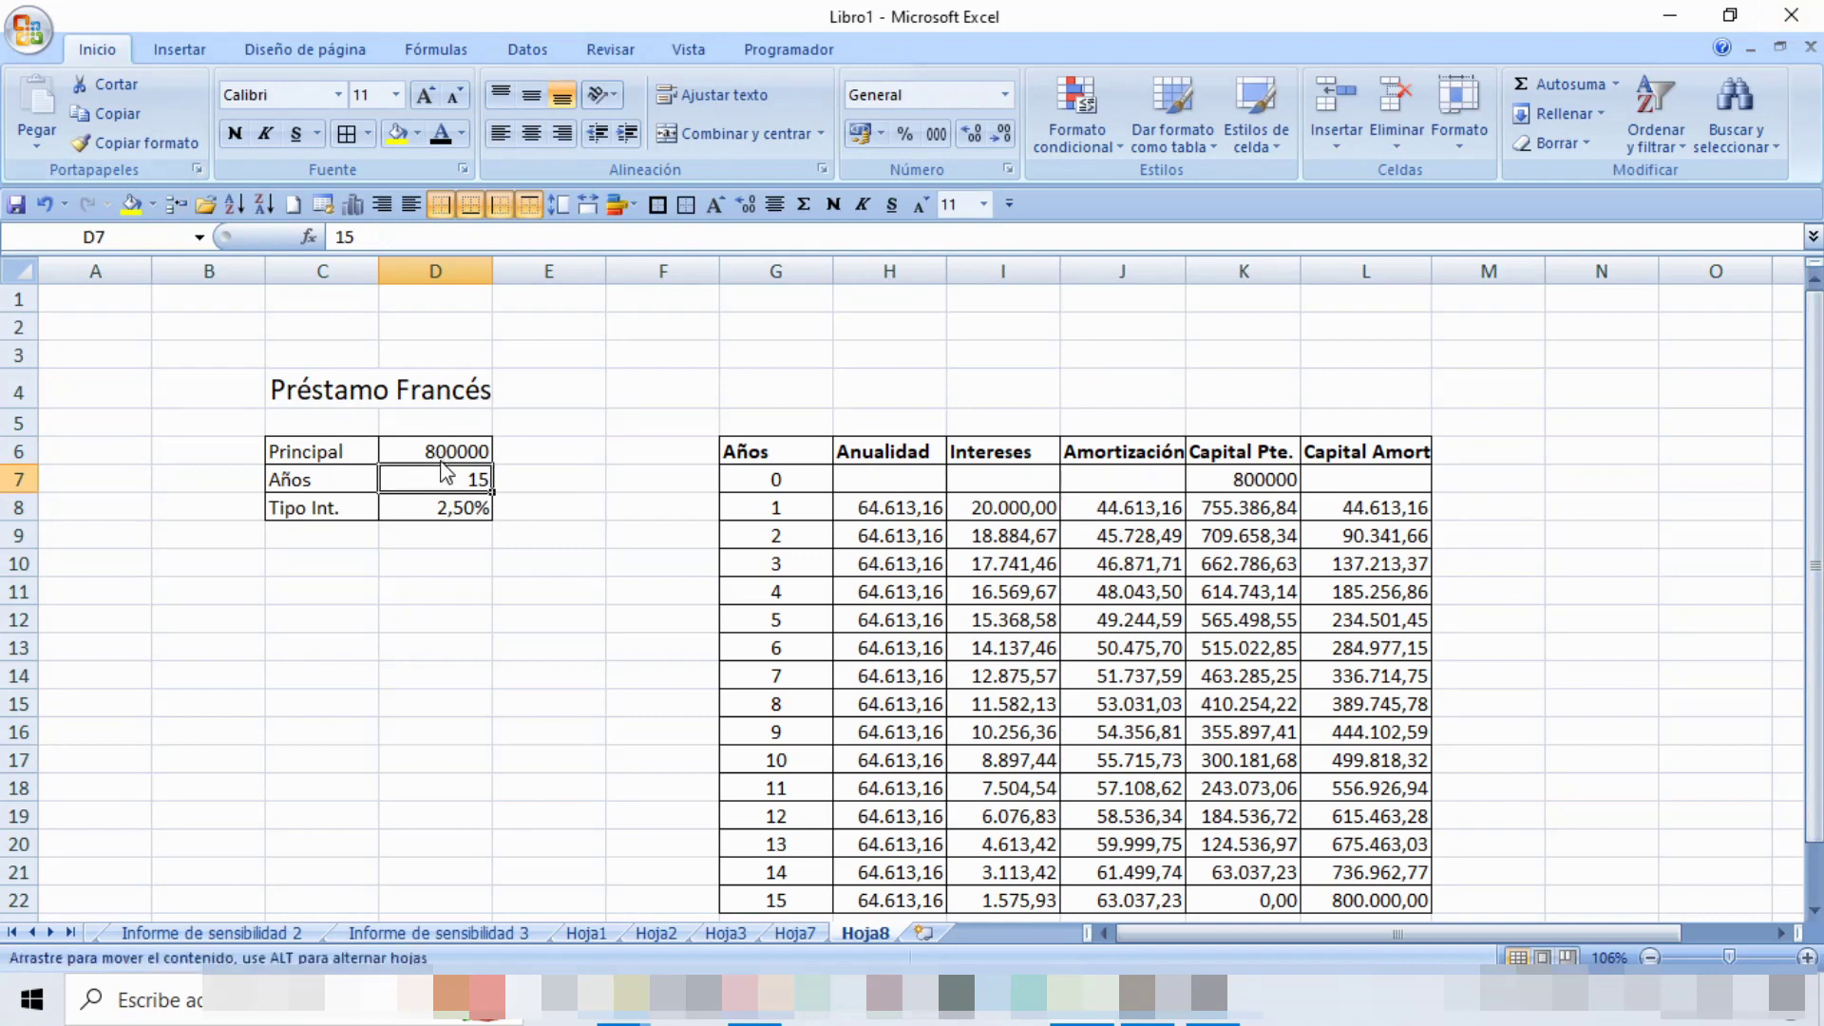
Restore the principal in D6 to 400000.
left_click(442, 452)
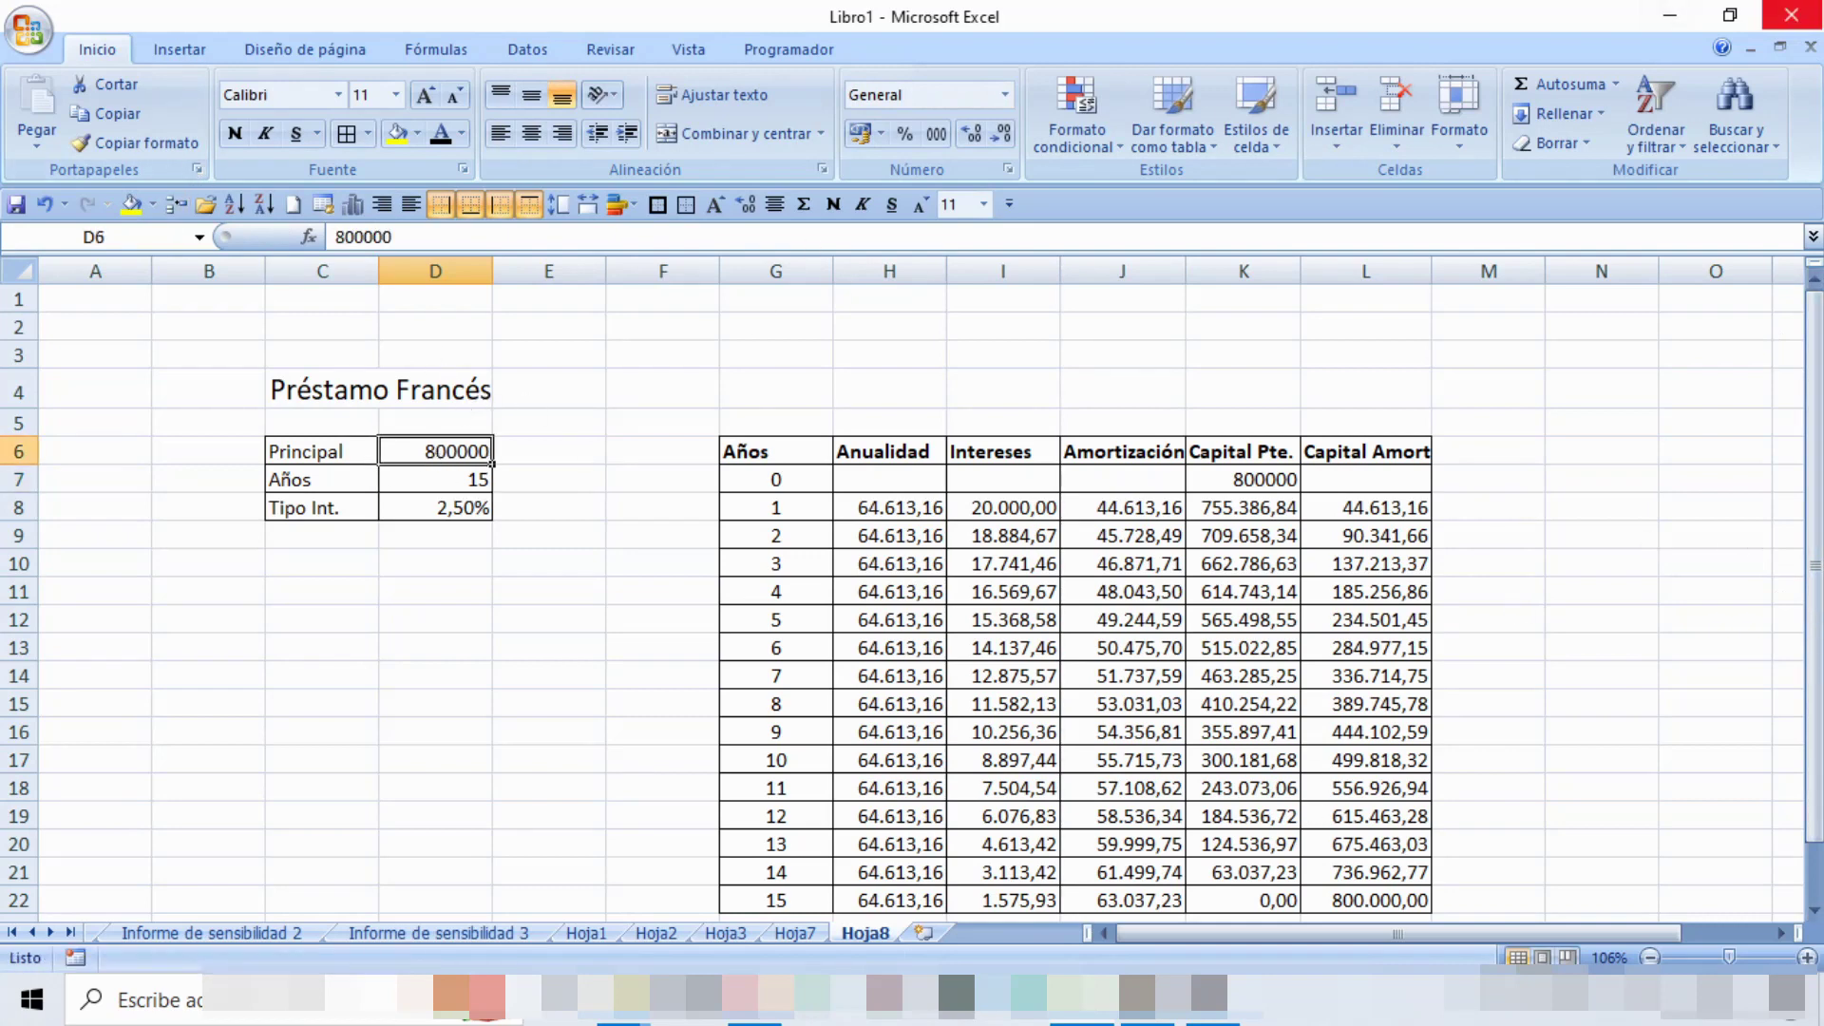
type("40000")
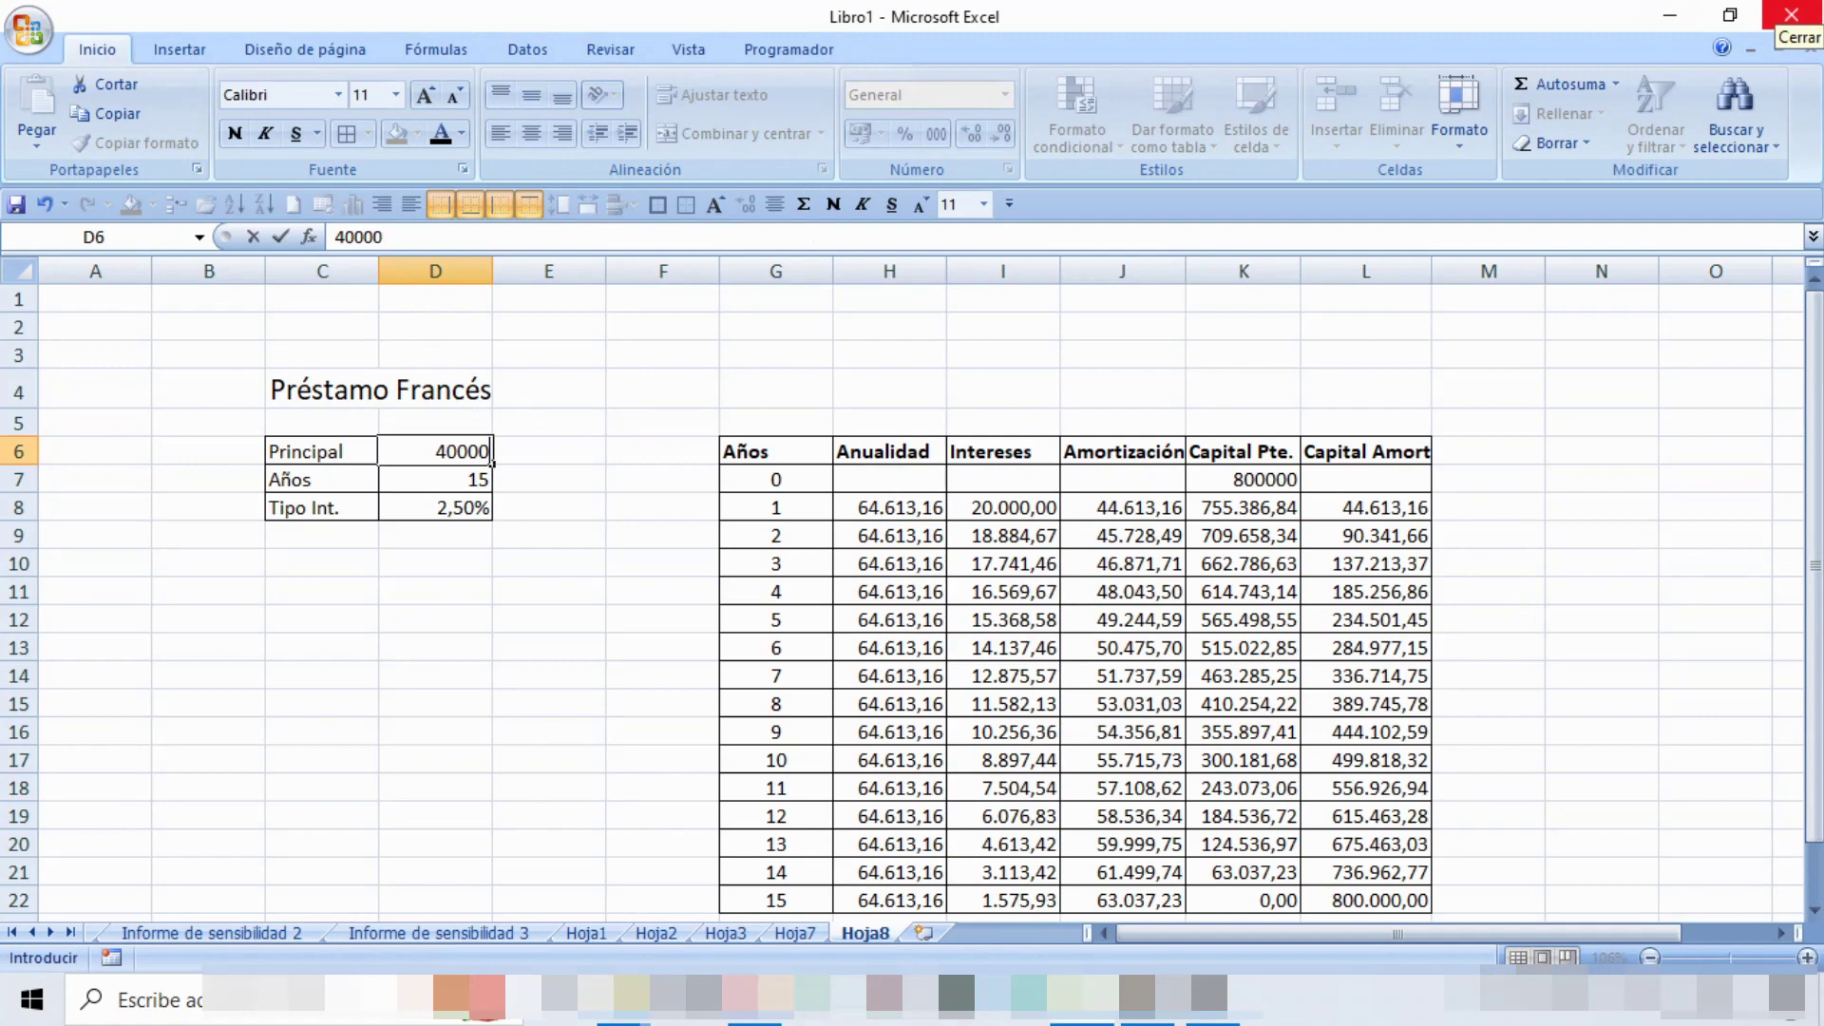
type("0")
key("Return")
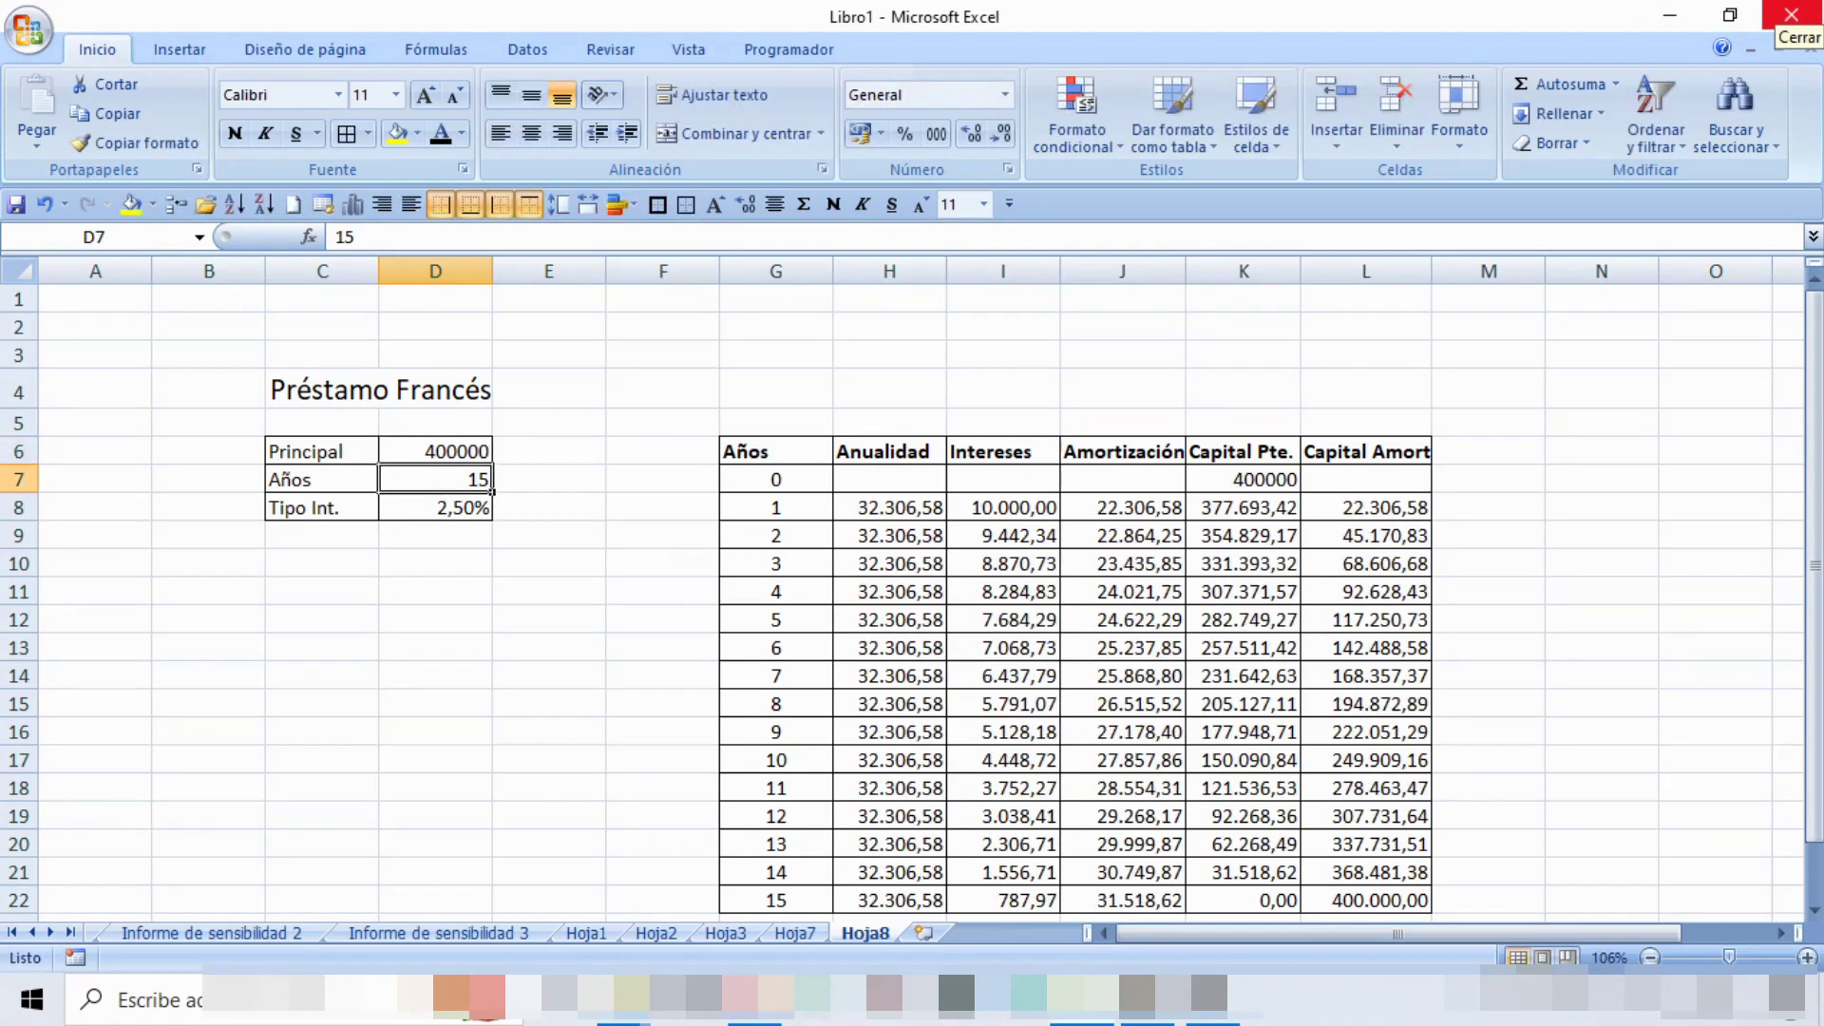